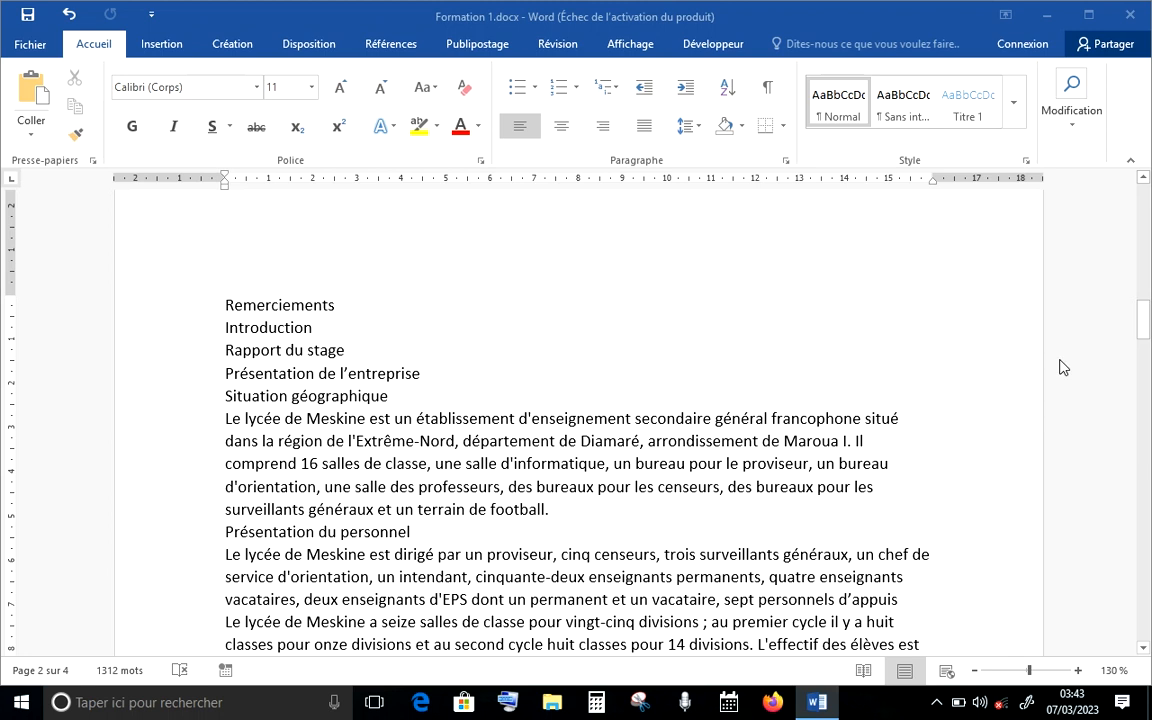
Step: Examine the styles available for the document in the full style list and the expanded style gallery
{"action": "mouse_move", "coordinate": [1145, 320]}
{"action": "left_mouse_down"}
{"action": "mouse_move", "coordinate": [1142, 283]}
{"action": "mouse_move", "coordinate": [1136, 608]}
{"action": "mouse_move", "coordinate": [1131, 393]}
{"action": "mouse_move", "coordinate": [1143, 287]}
{"action": "mouse_move", "coordinate": [1145, 332]}
{"action": "mouse_move", "coordinate": [1148, 316]}
{"action": "left_mouse_up"}
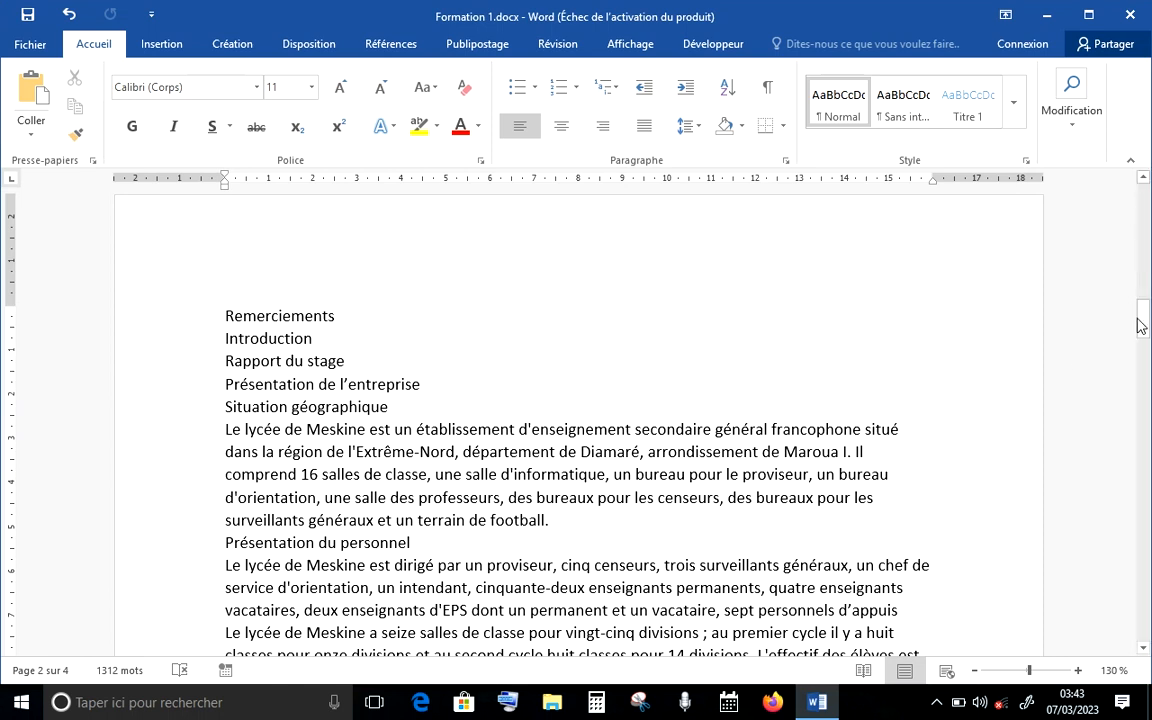
{"action": "left_click_drag", "start_coordinate": [1142, 322], "coordinate": [1148, 322]}
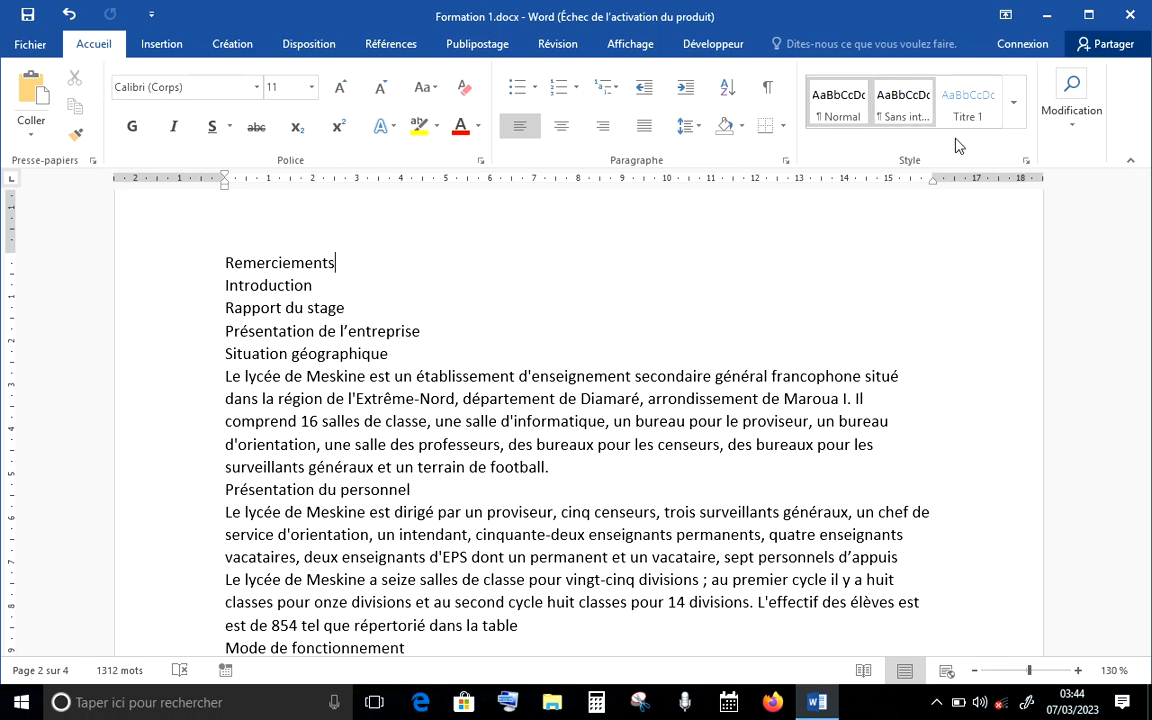
{"action": "left_click", "coordinate": [1026, 162]}
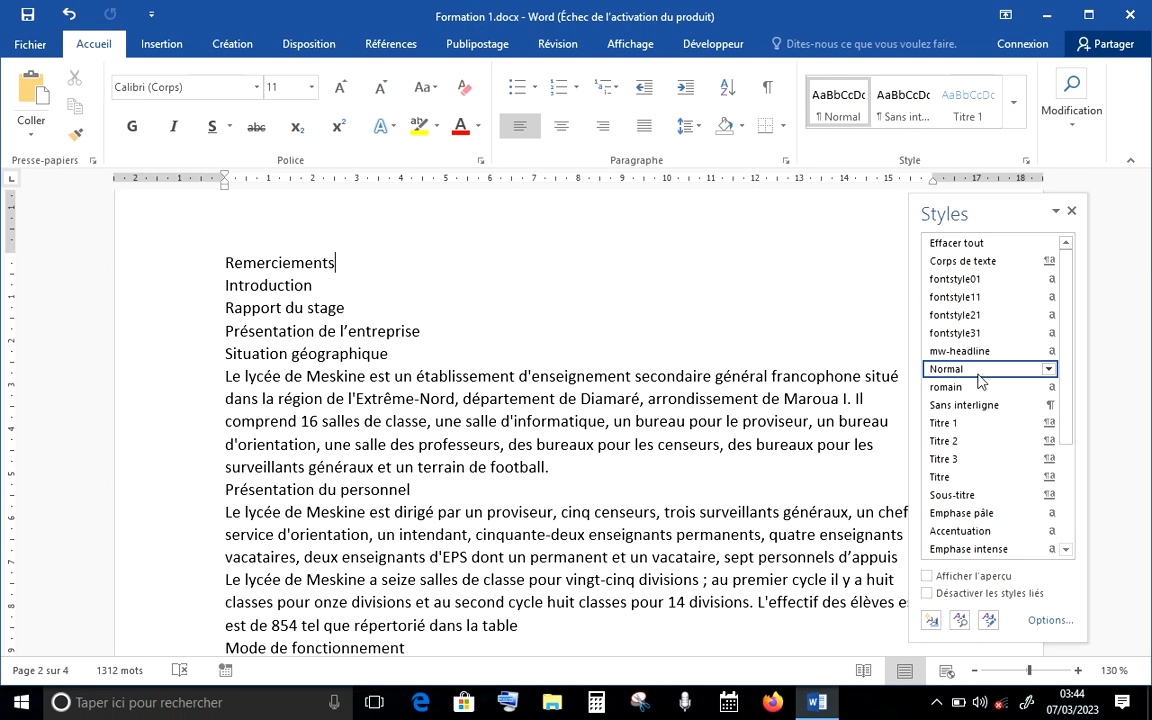
{"action": "mouse_move", "coordinate": [983, 378]}
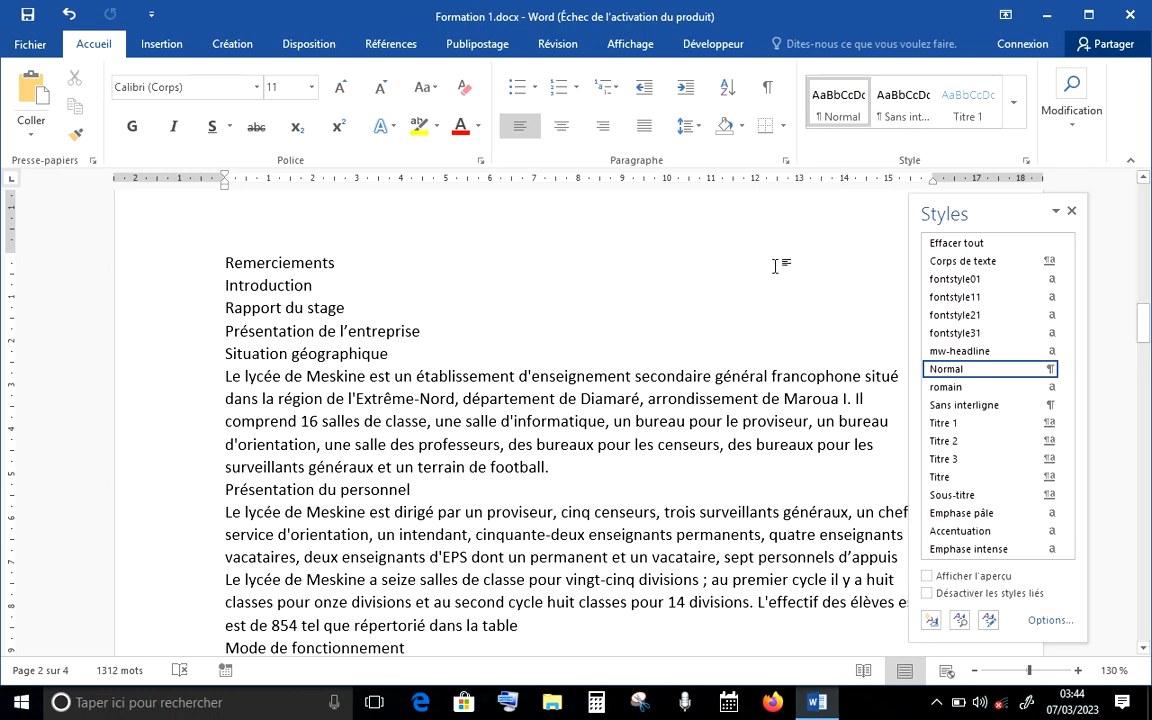
{"action": "mouse_move", "coordinate": [933, 376]}
{"action": "left_click", "coordinate": [1072, 213]}
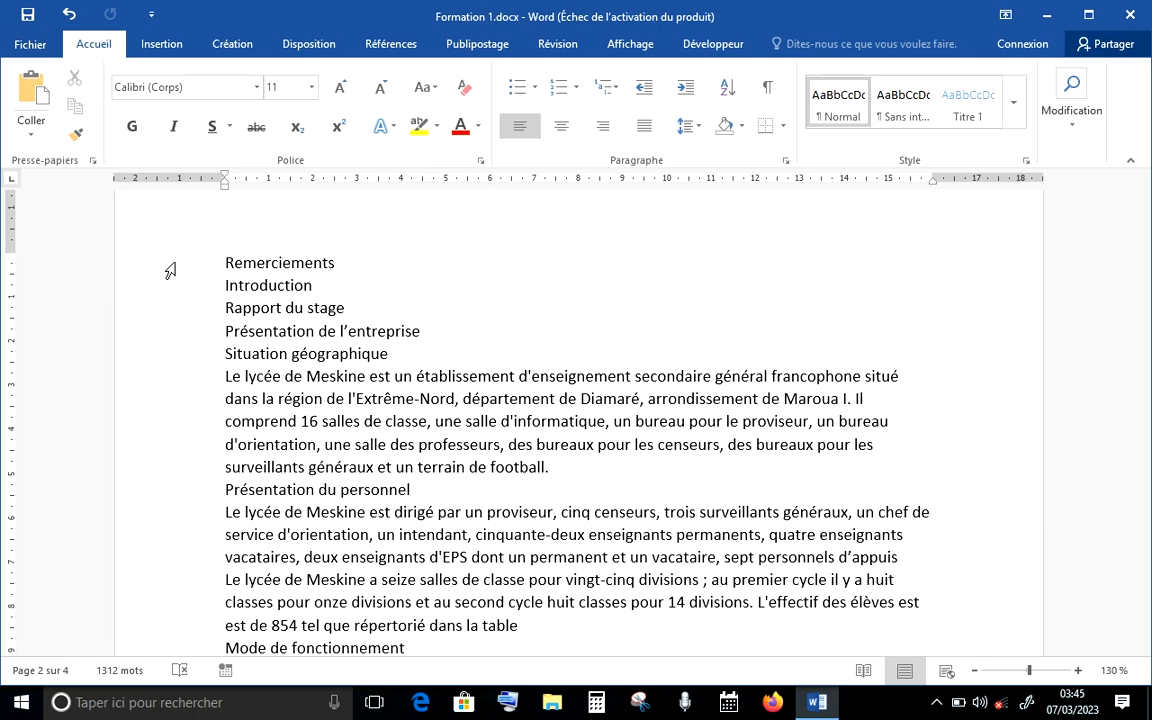
{"action": "left_click", "coordinate": [1014, 110]}
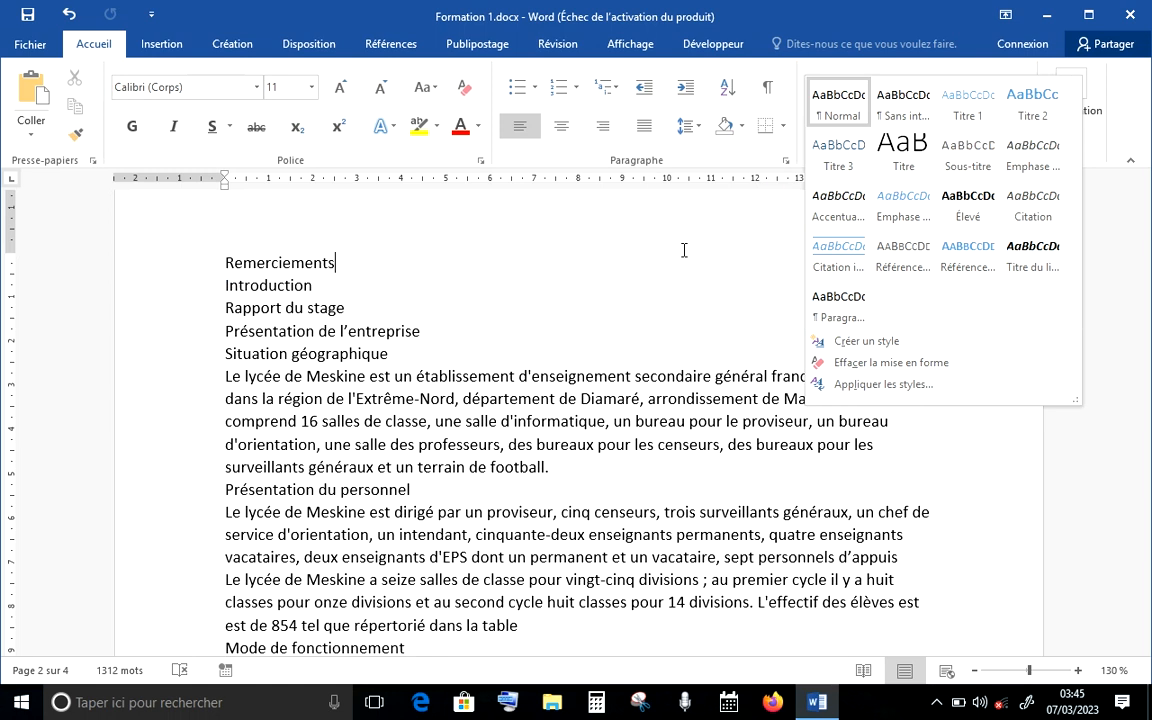
{"action": "left_click", "coordinate": [684, 250]}
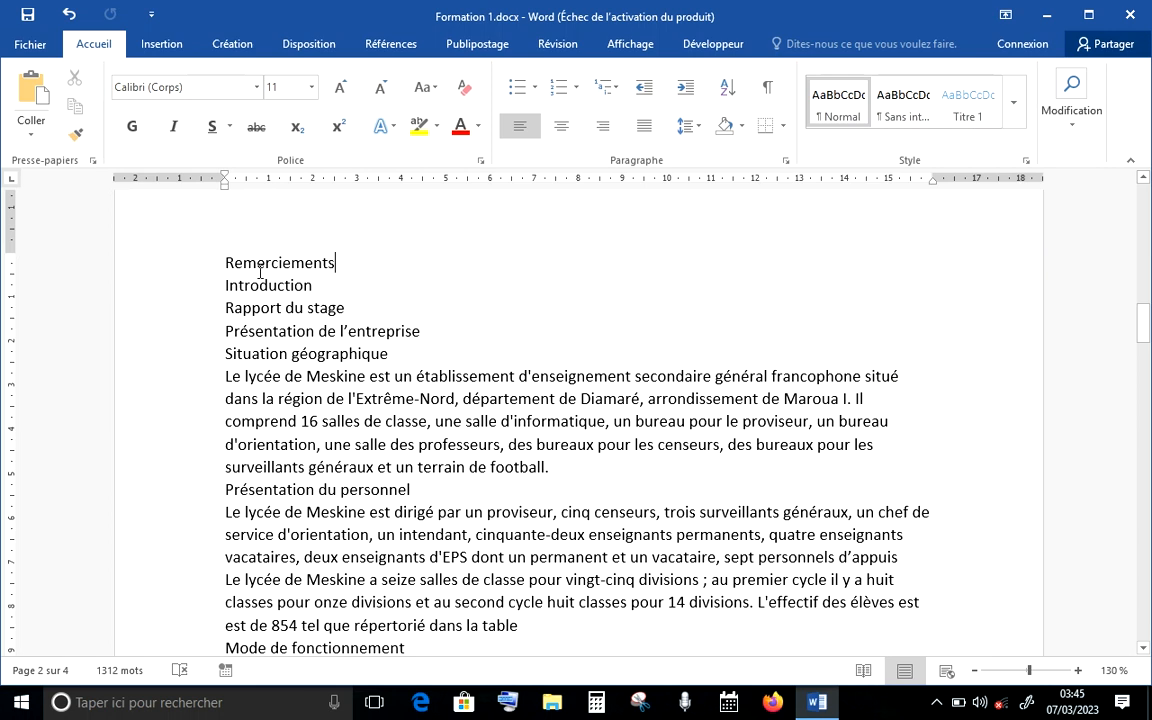
Step: Apply the Titre 1 style to the "Remerciements" line
{"action": "left_click", "coordinate": [159, 275]}
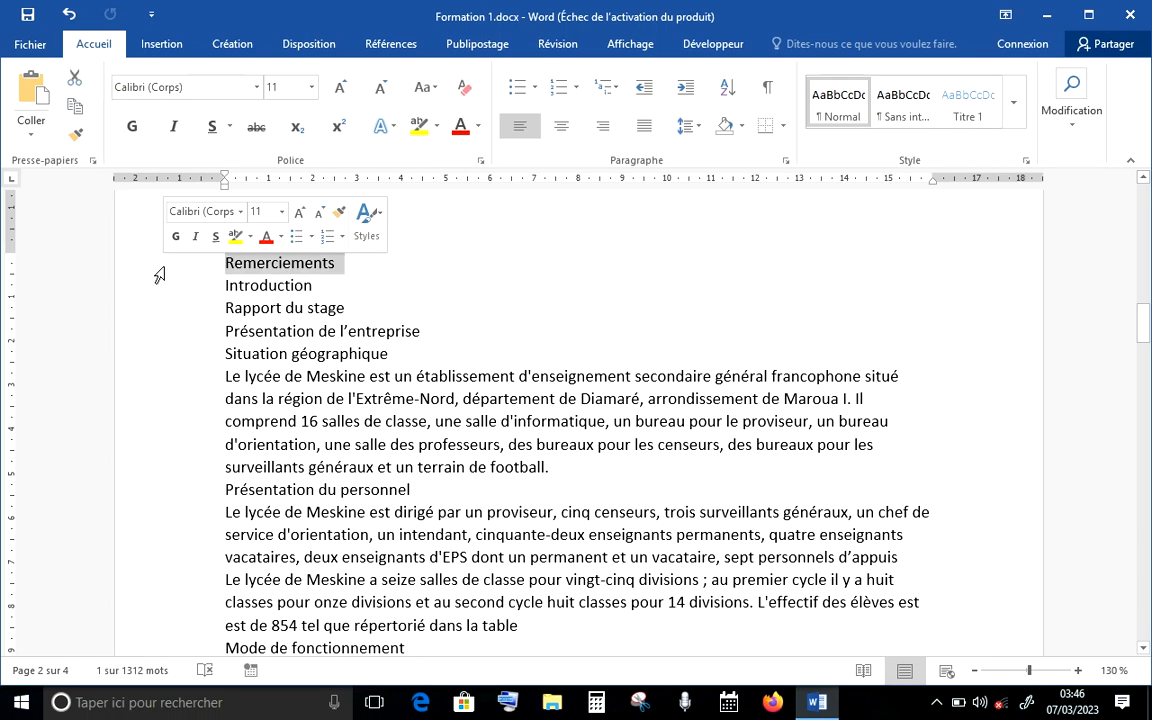
{"action": "left_click", "coordinate": [968, 110]}
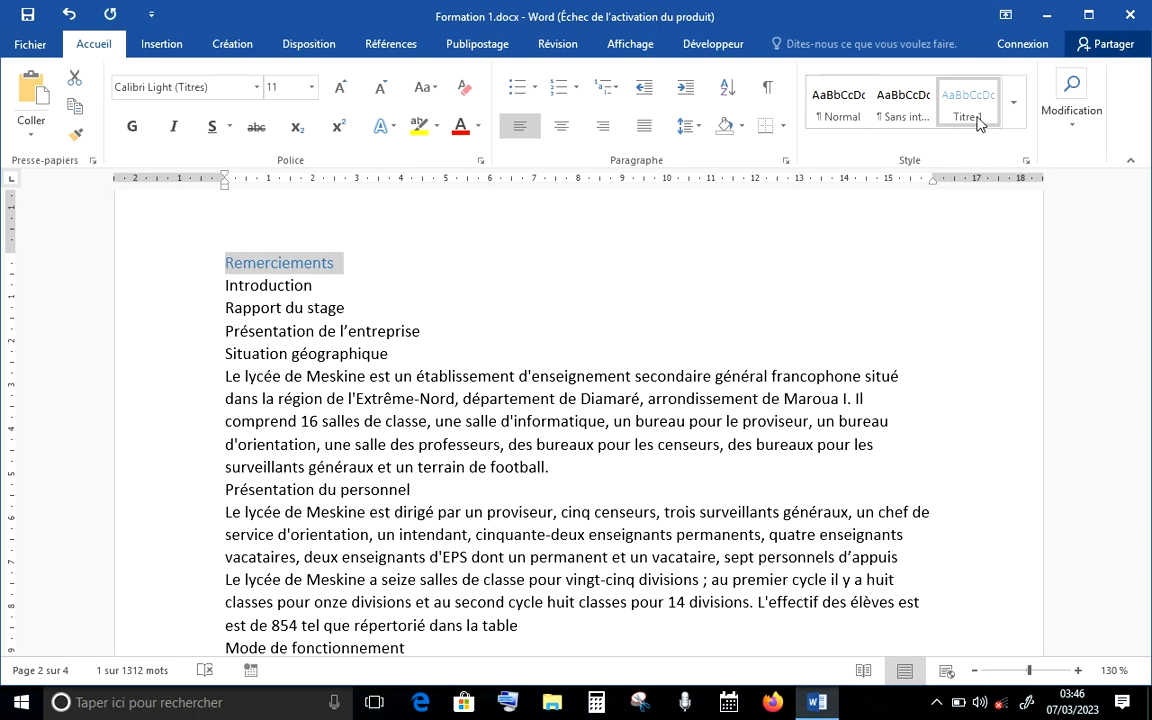
{"action": "left_click", "coordinate": [383, 265]}
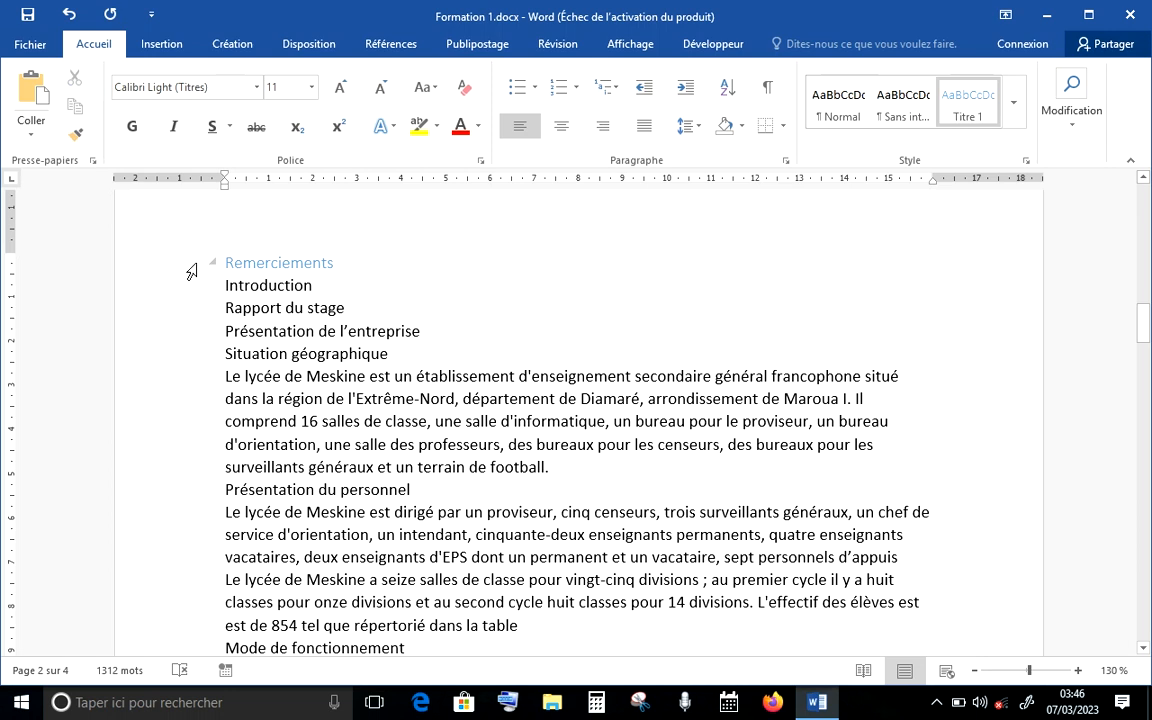
{"action": "left_click", "coordinate": [191, 272]}
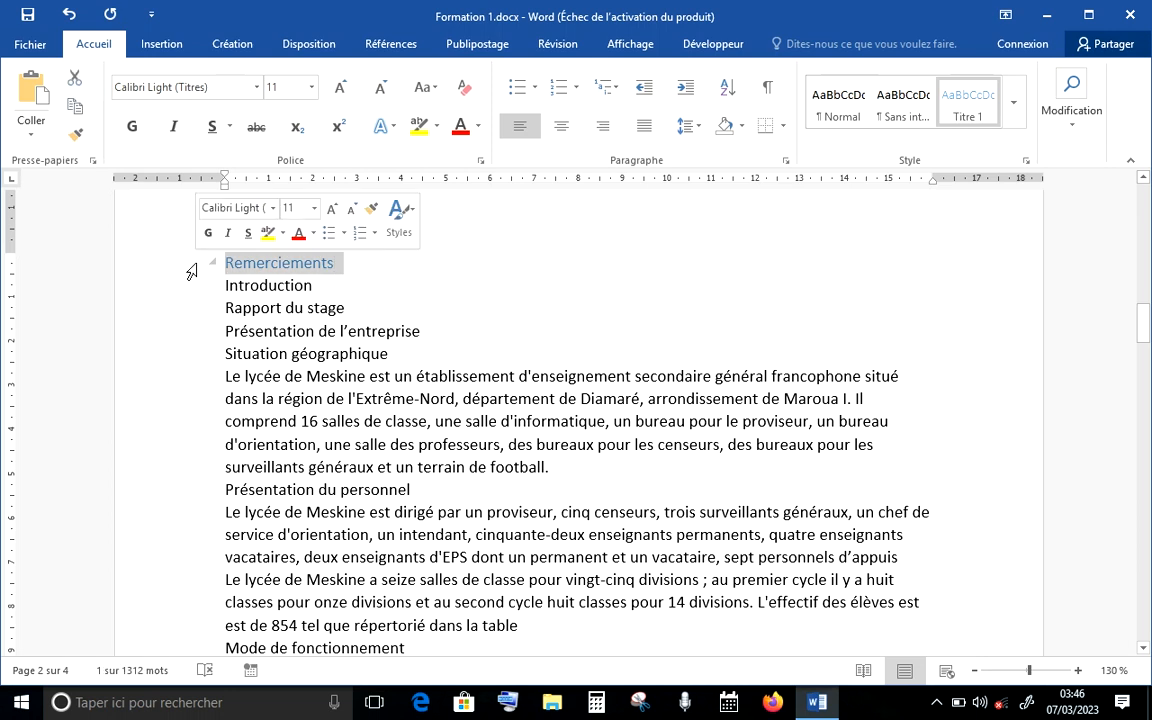
{"action": "left_click", "coordinate": [957, 113]}
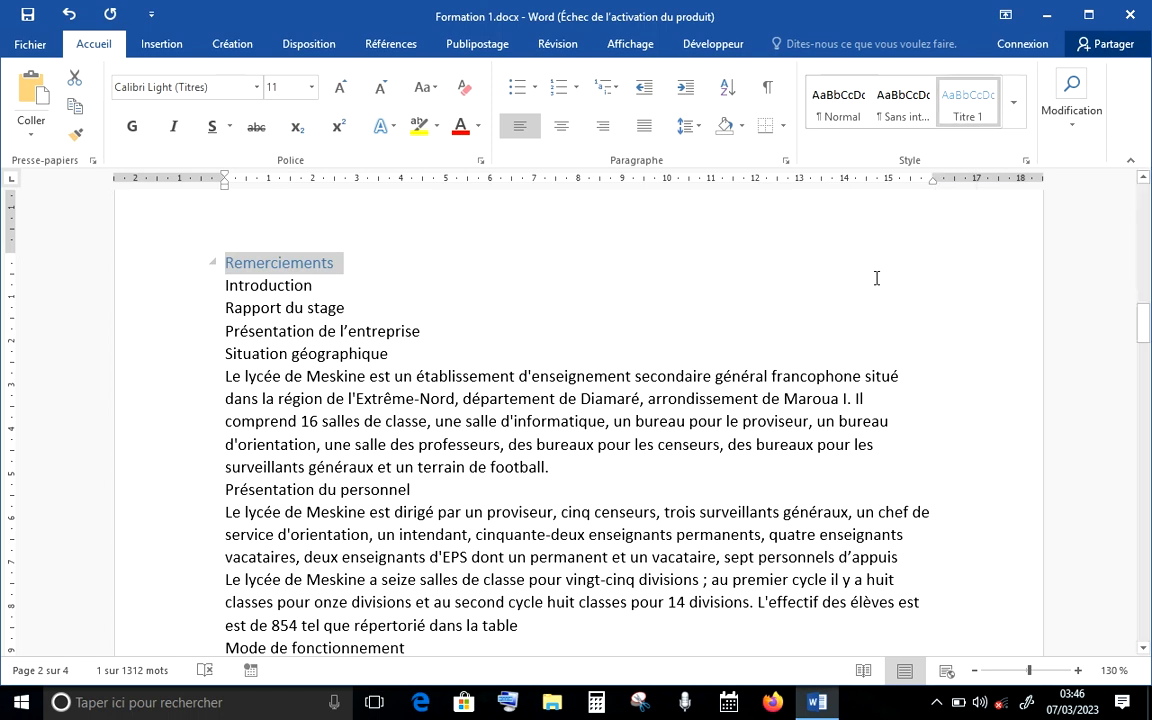
Step: Modify the Titre 1 style's font to Times New Roman, size 24, bold, with the Automatique colour
{"action": "right_click", "coordinate": [977, 116]}
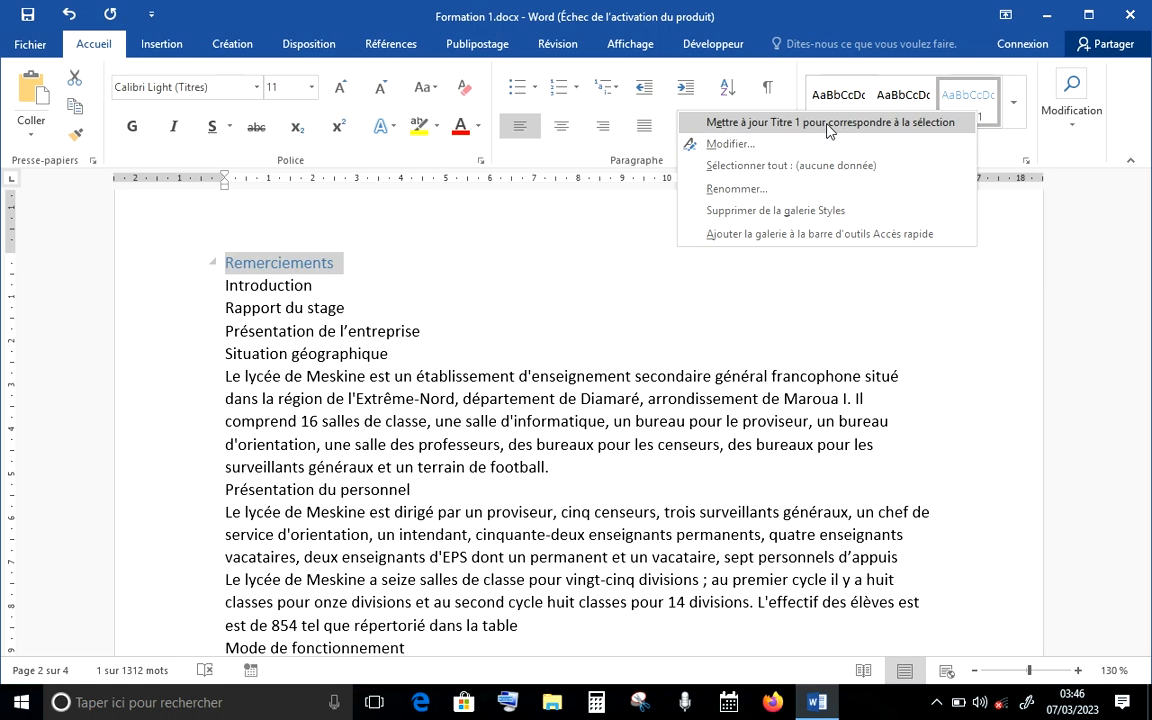
{"action": "left_click", "coordinate": [740, 144]}
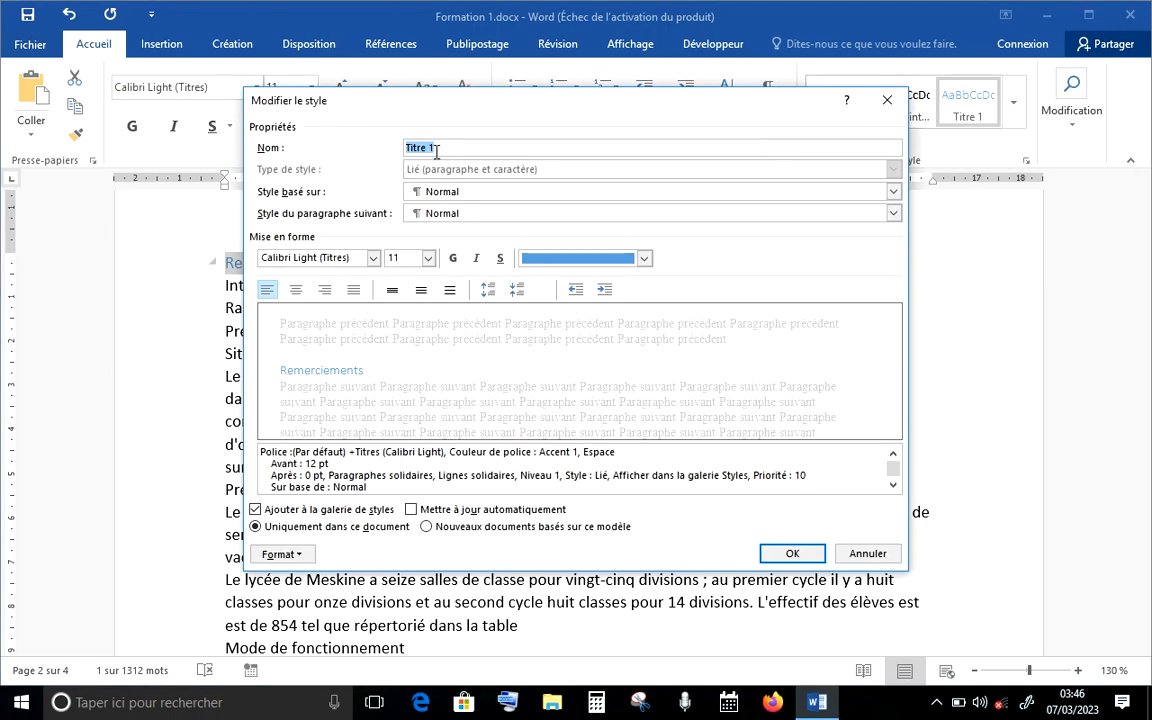
{"action": "left_click", "coordinate": [373, 258]}
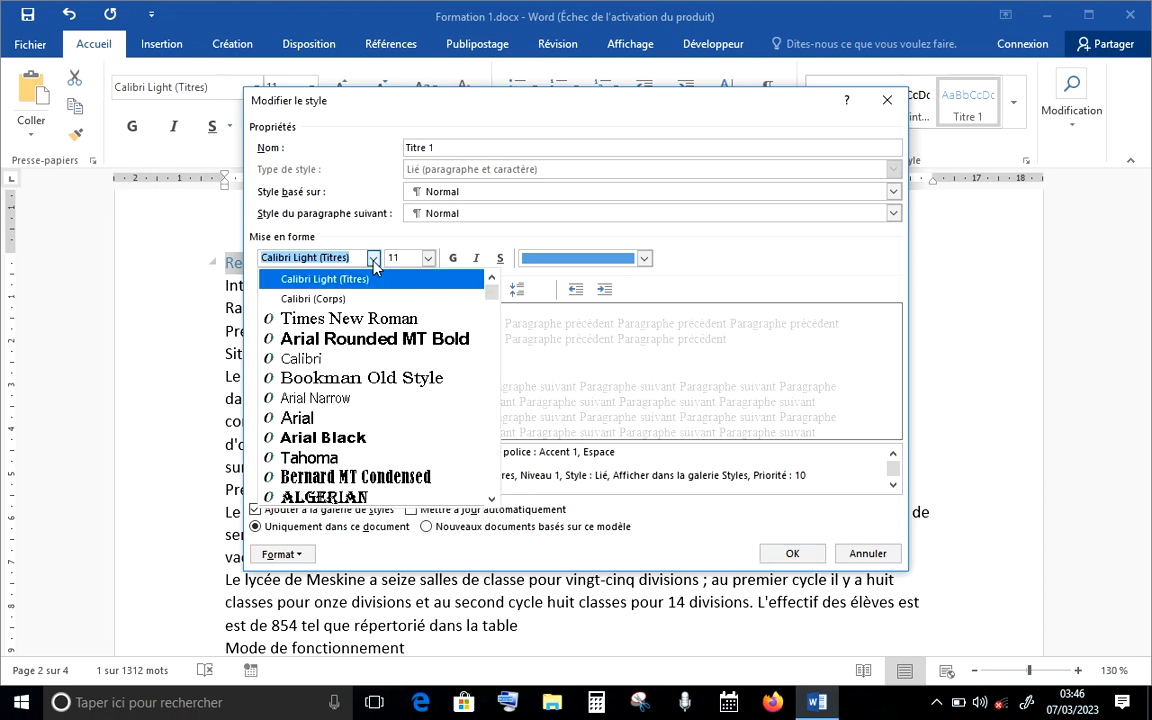
{"action": "left_click", "coordinate": [378, 320]}
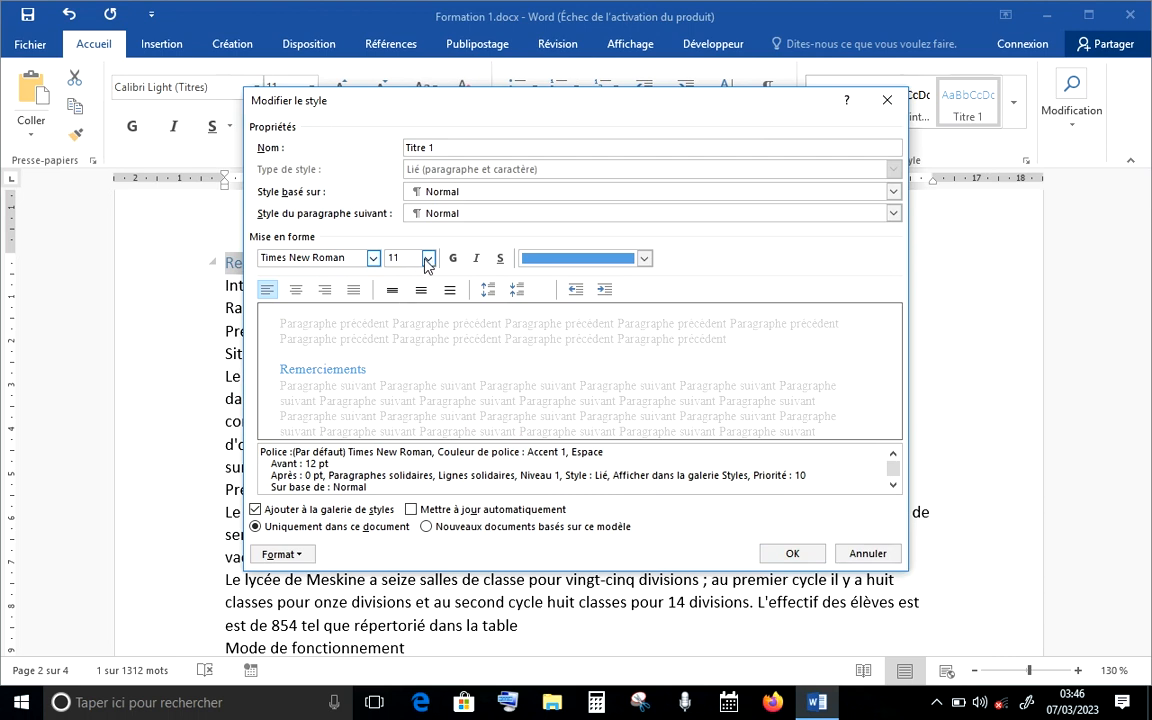
{"action": "left_click", "coordinate": [428, 258]}
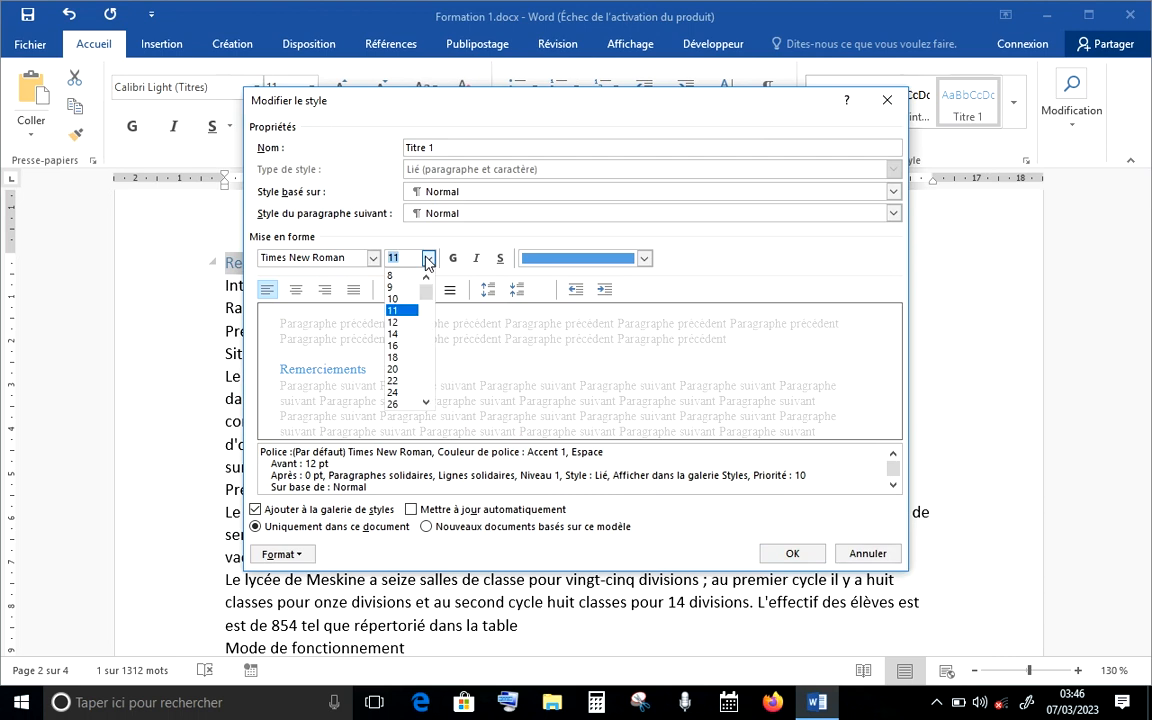
{"action": "left_click", "coordinate": [394, 392]}
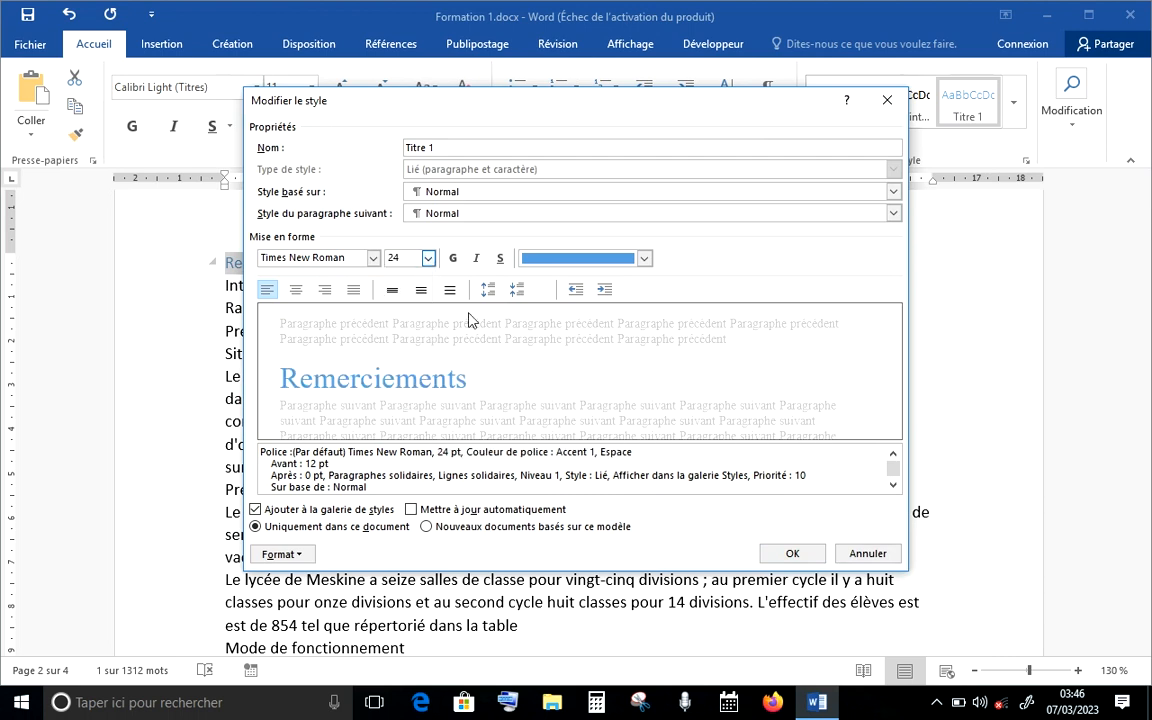
{"action": "left_click", "coordinate": [452, 259]}
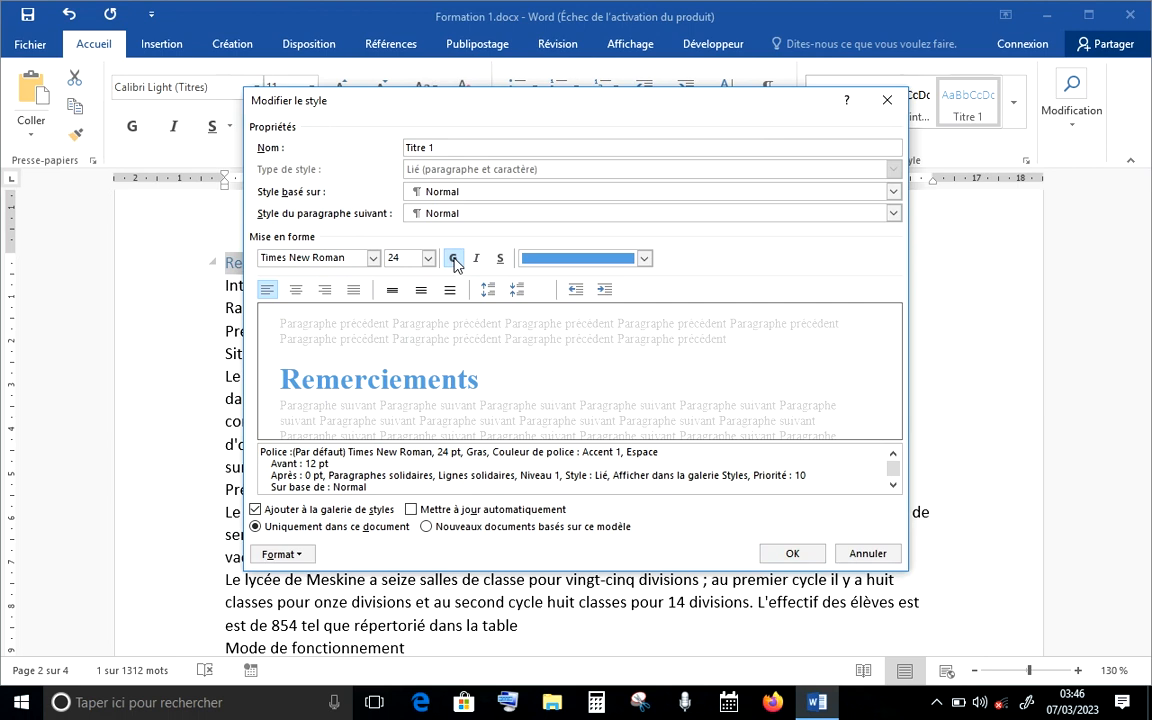
{"action": "left_click", "coordinate": [645, 259]}
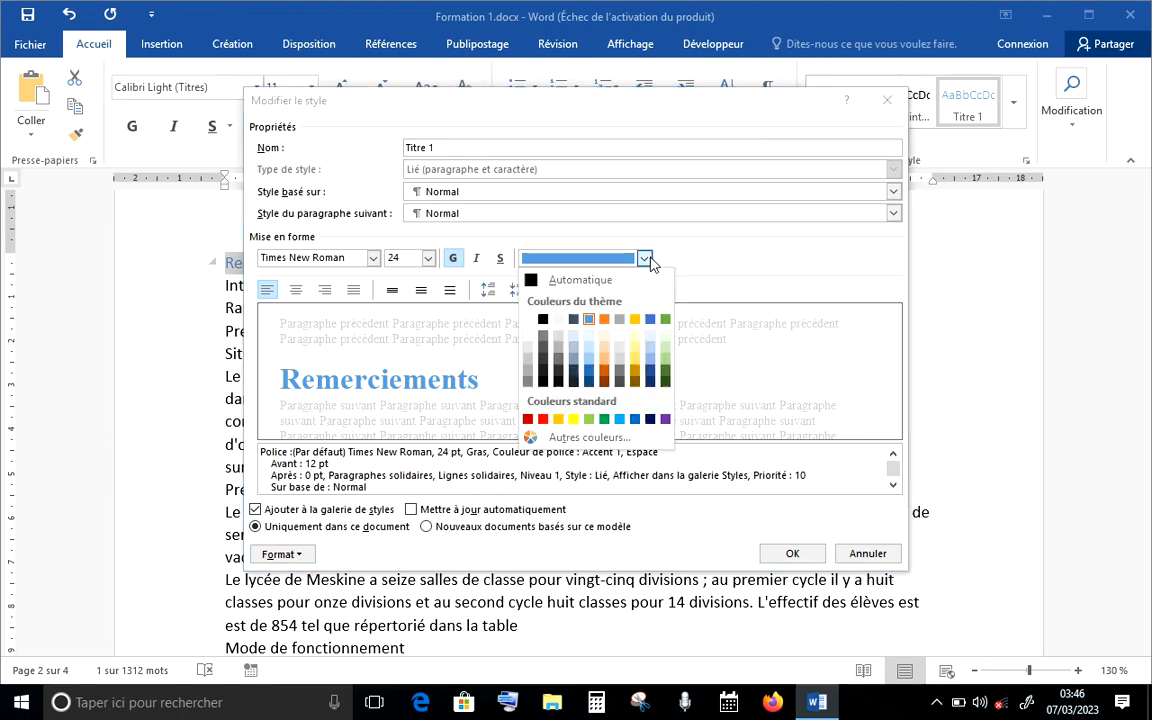
{"action": "left_click", "coordinate": [605, 285]}
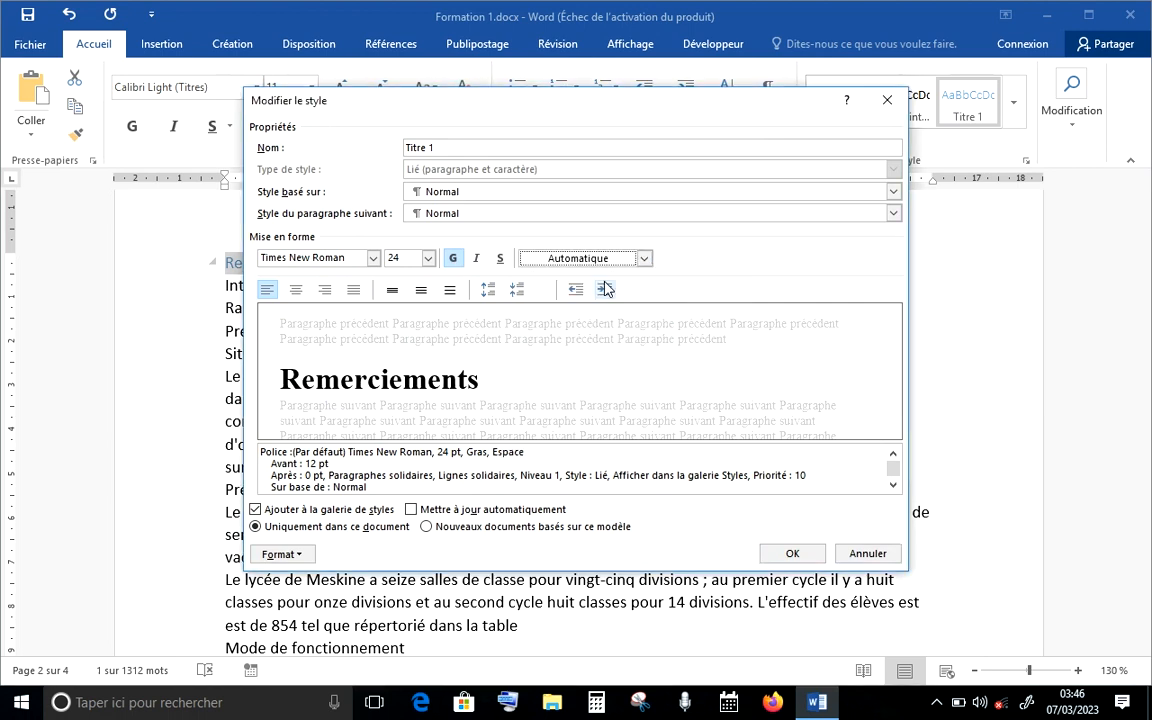
Step: Enable Saut de page avant in the Titre 1 style's paragraph settings and save the modified style
{"action": "left_click", "coordinate": [303, 556]}
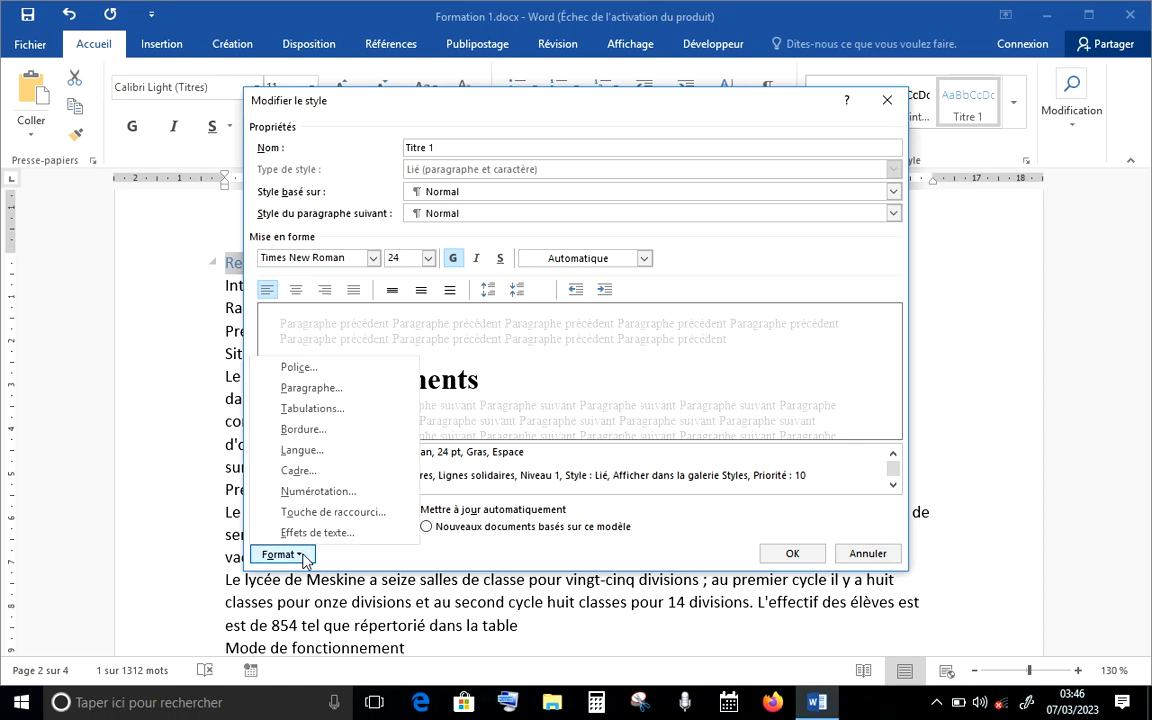
{"action": "left_click", "coordinate": [349, 396]}
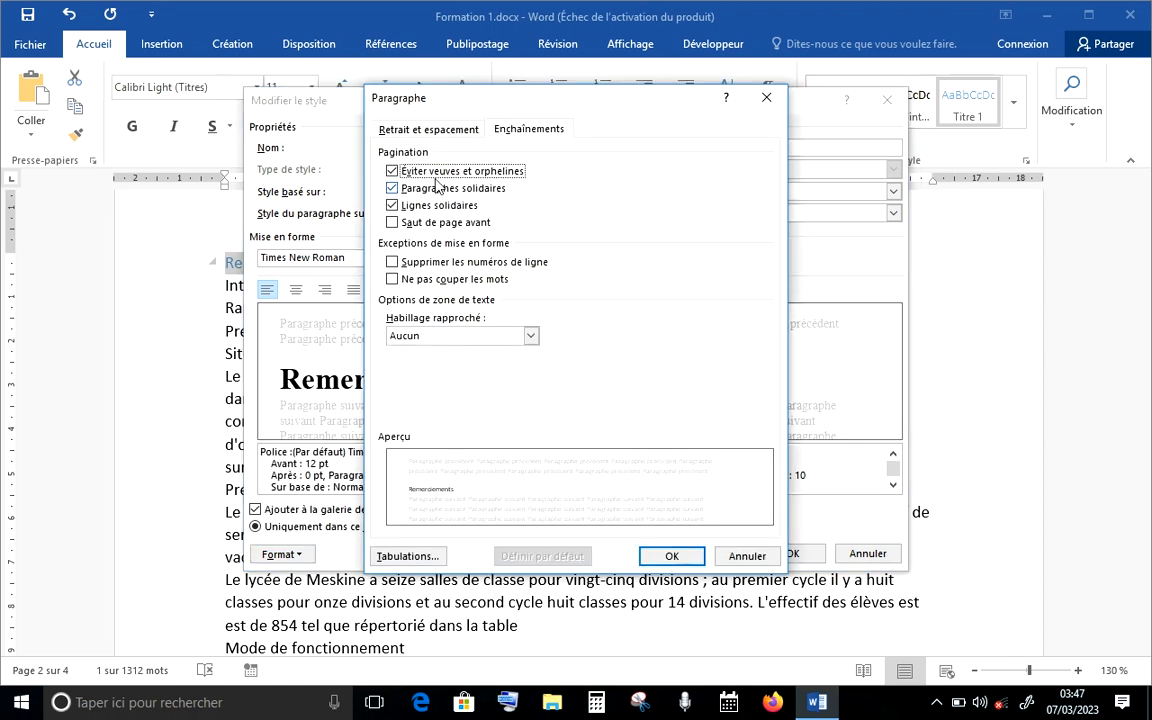
{"action": "left_click", "coordinate": [443, 132]}
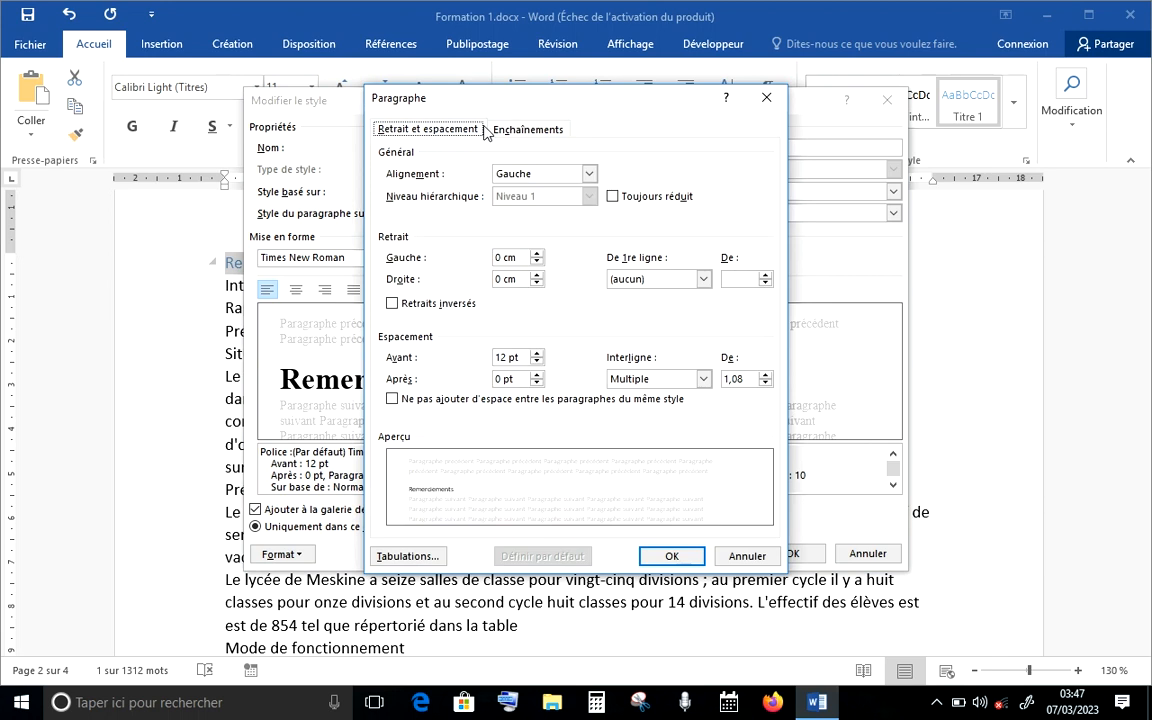
{"action": "key", "text": "ctrl+Tab"}
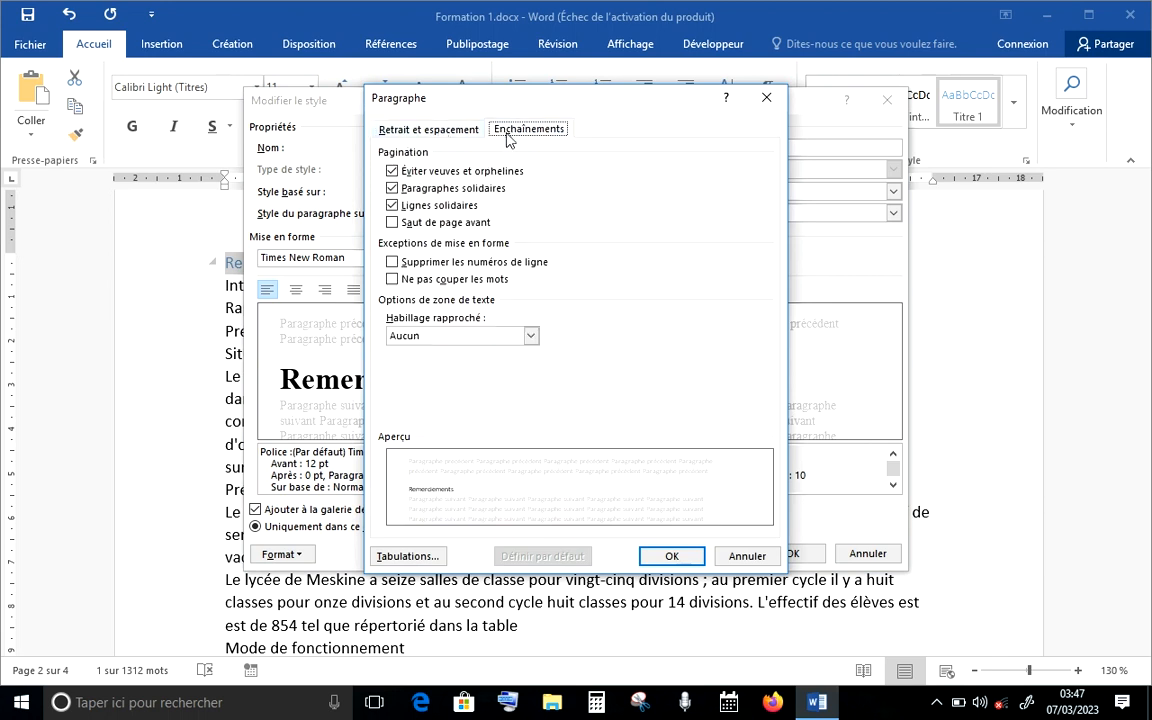
{"action": "left_click", "coordinate": [440, 132]}
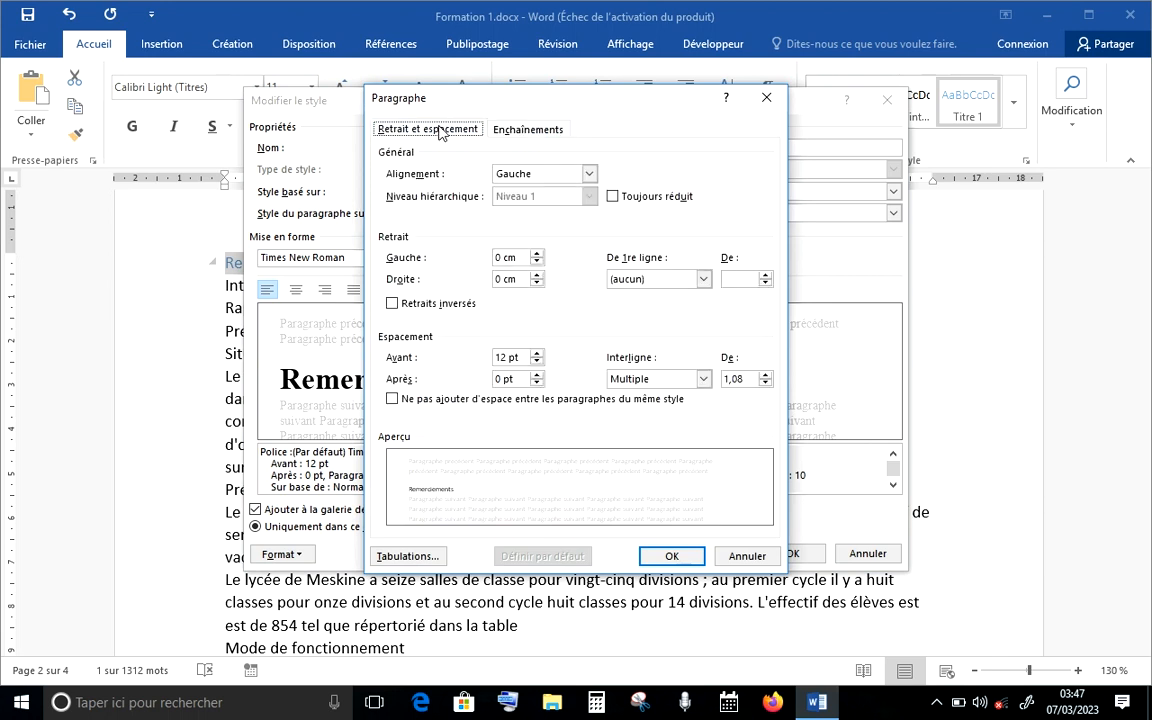
{"action": "left_click", "coordinate": [517, 131]}
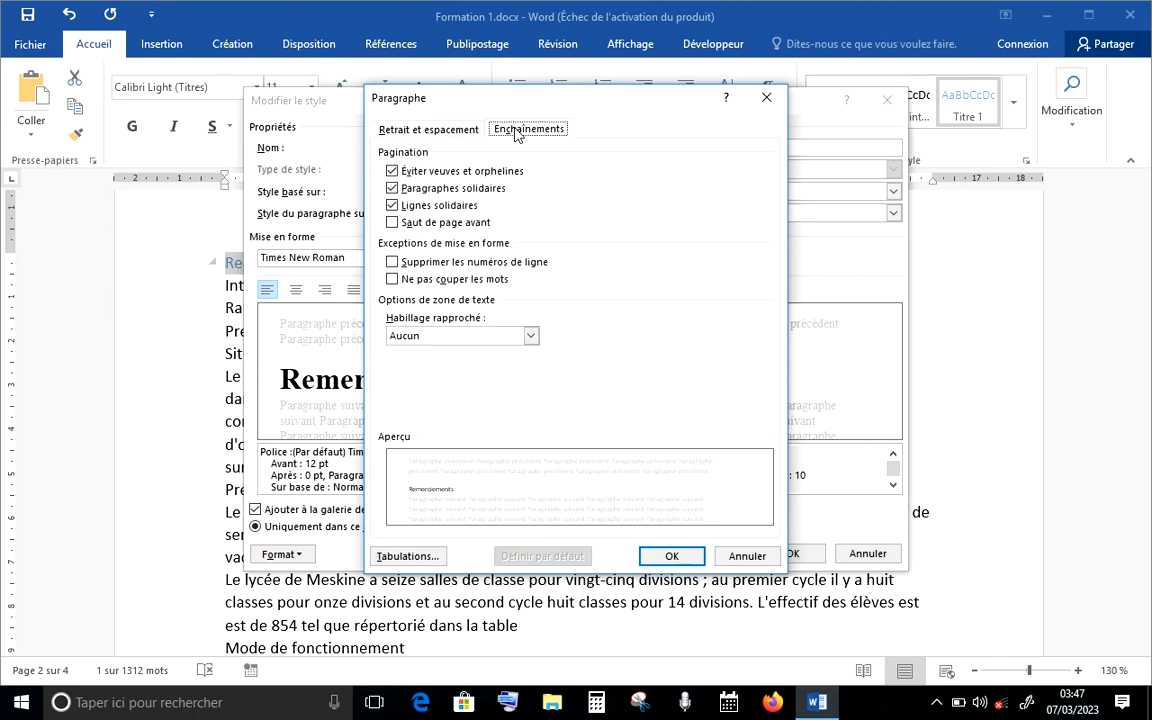
{"action": "left_click", "coordinate": [394, 224]}
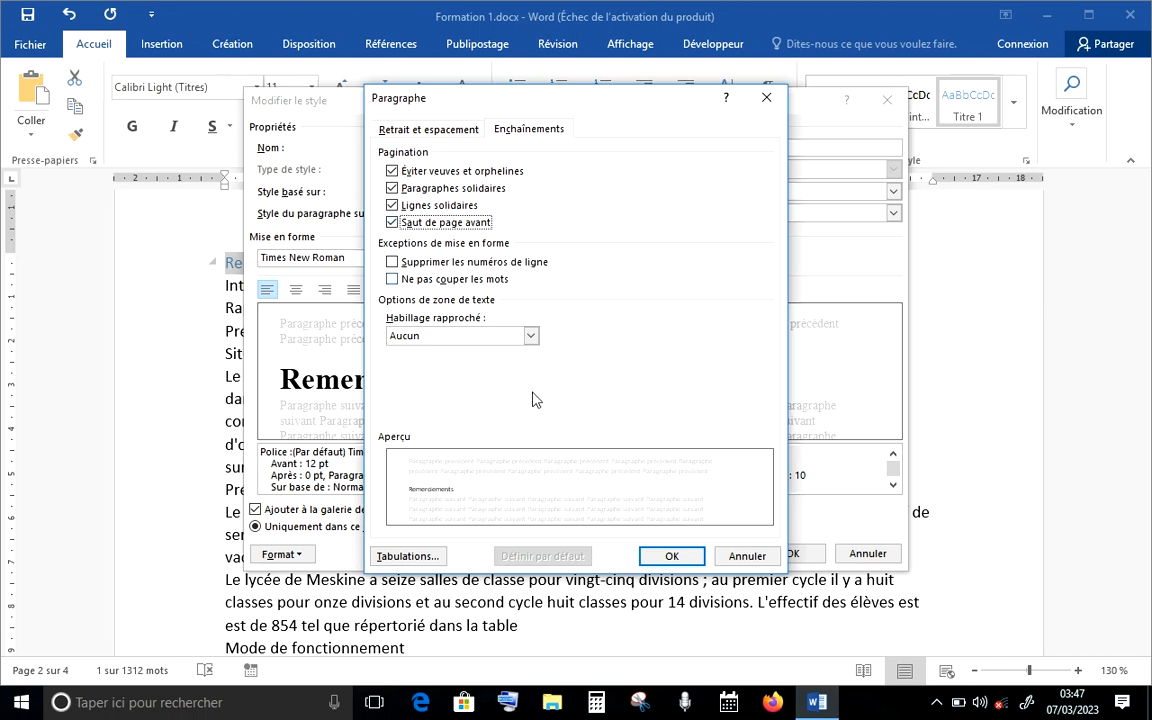
{"action": "left_click", "coordinate": [688, 560]}
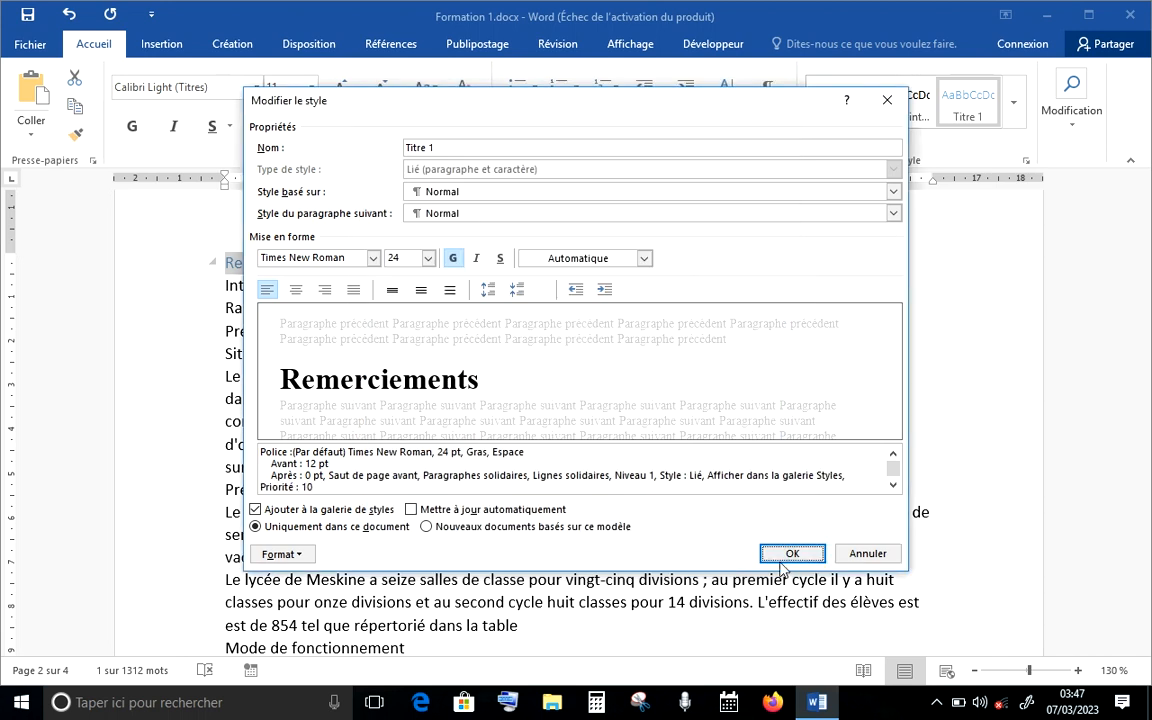
{"action": "left_click", "coordinate": [804, 556]}
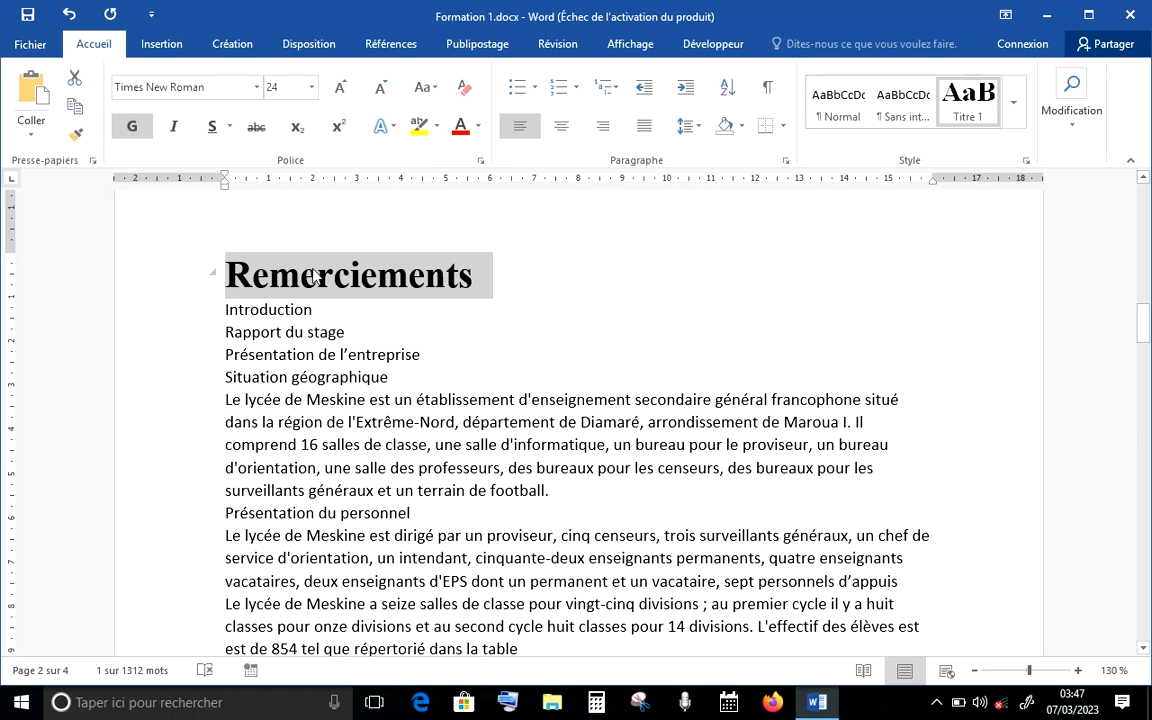
Step: Apply the Titre 1 style to the "Introduction" line
{"action": "left_click", "coordinate": [522, 286]}
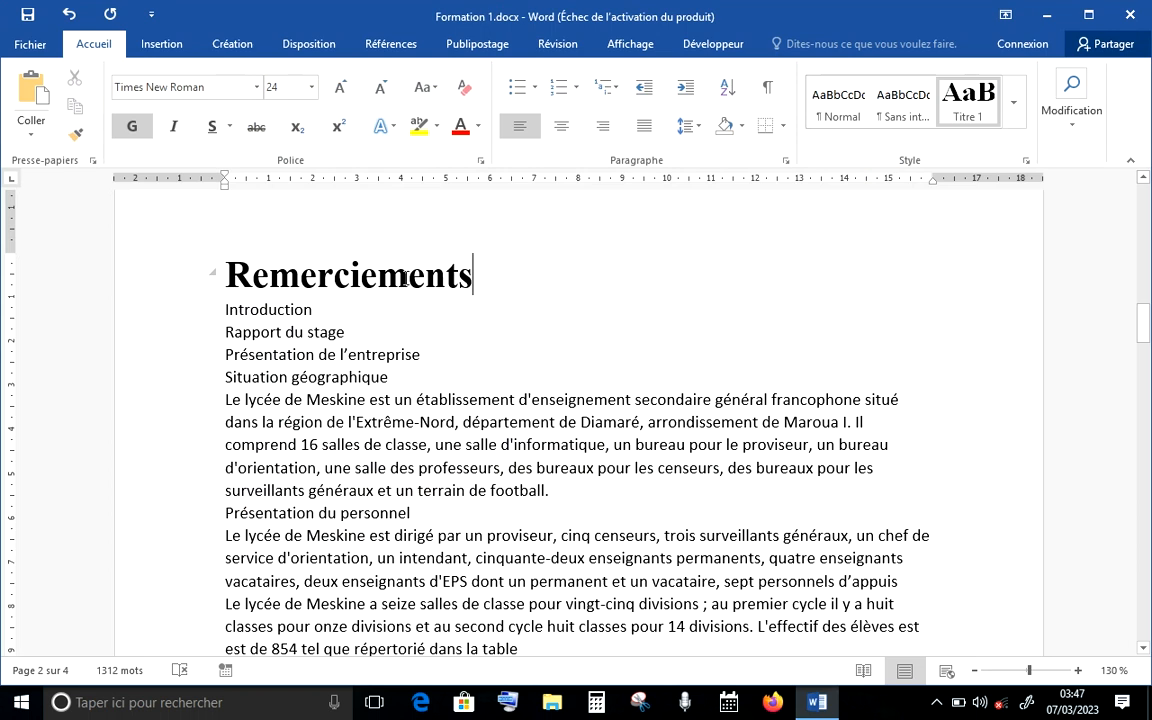
{"action": "left_click", "coordinate": [203, 319]}
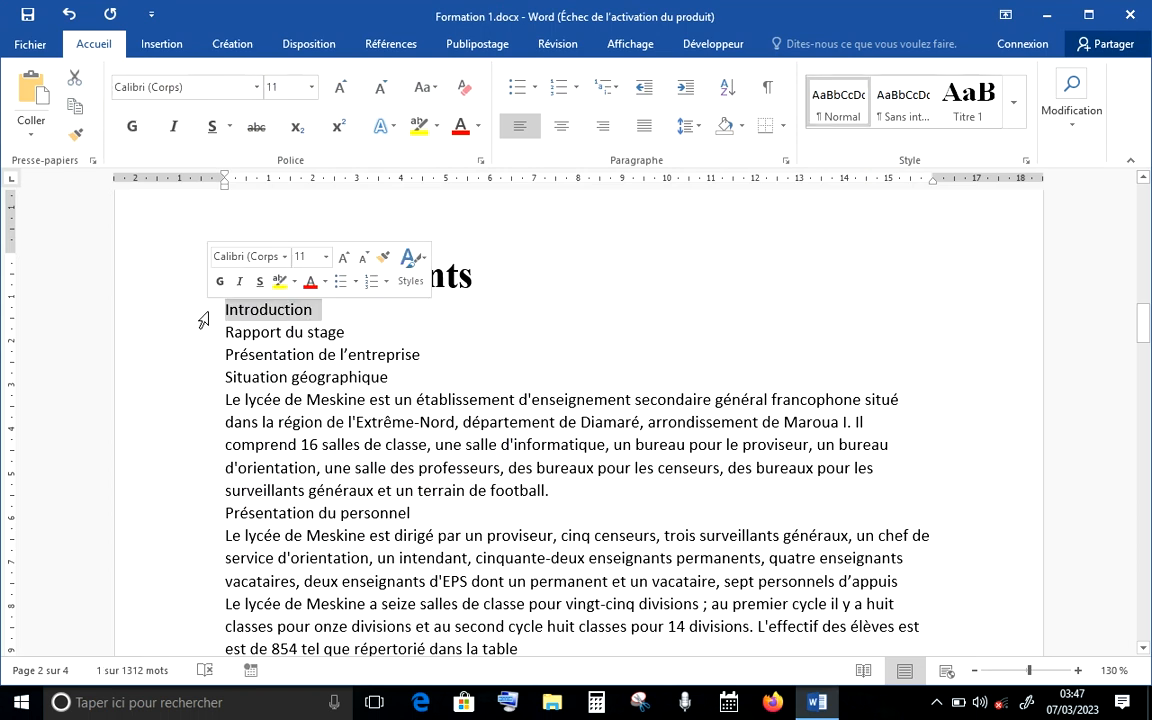
{"action": "left_click", "coordinate": [970, 97]}
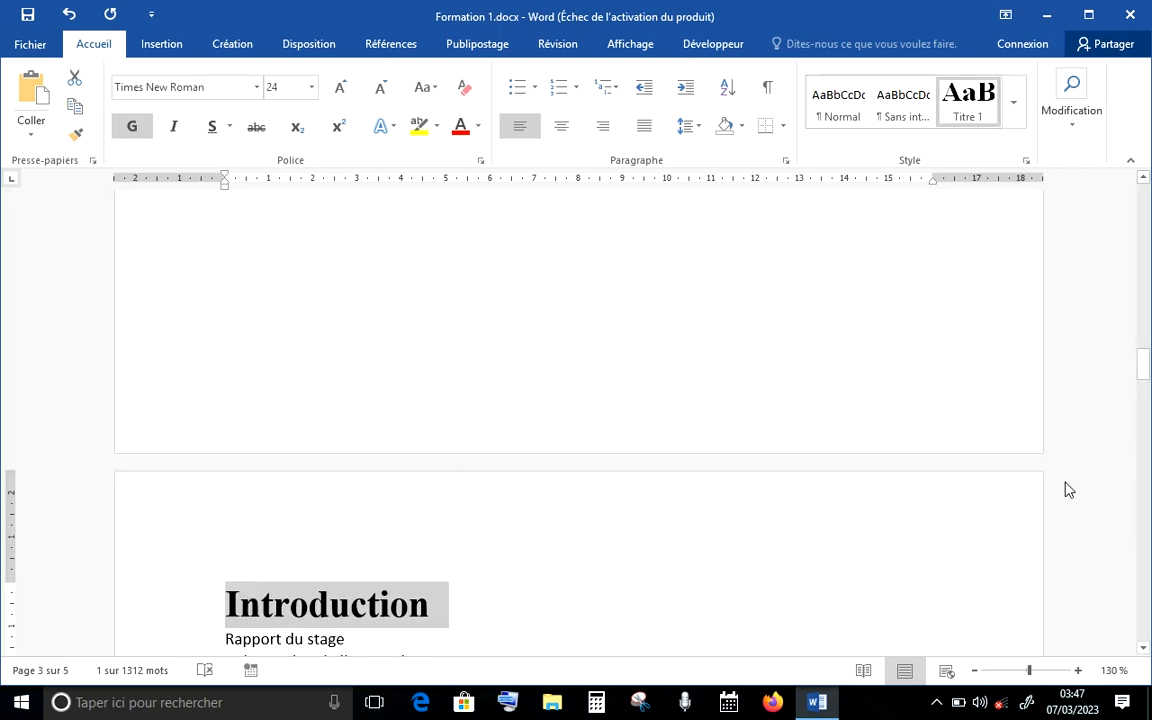
Step: Apply the Titre 1 style to the "Rapport du stage" line below the Introduction heading
{"action": "left_click", "coordinate": [1144, 648]}
{"action": "left_click_drag", "start_coordinate": [1144, 648], "coordinate": [1144, 651]}
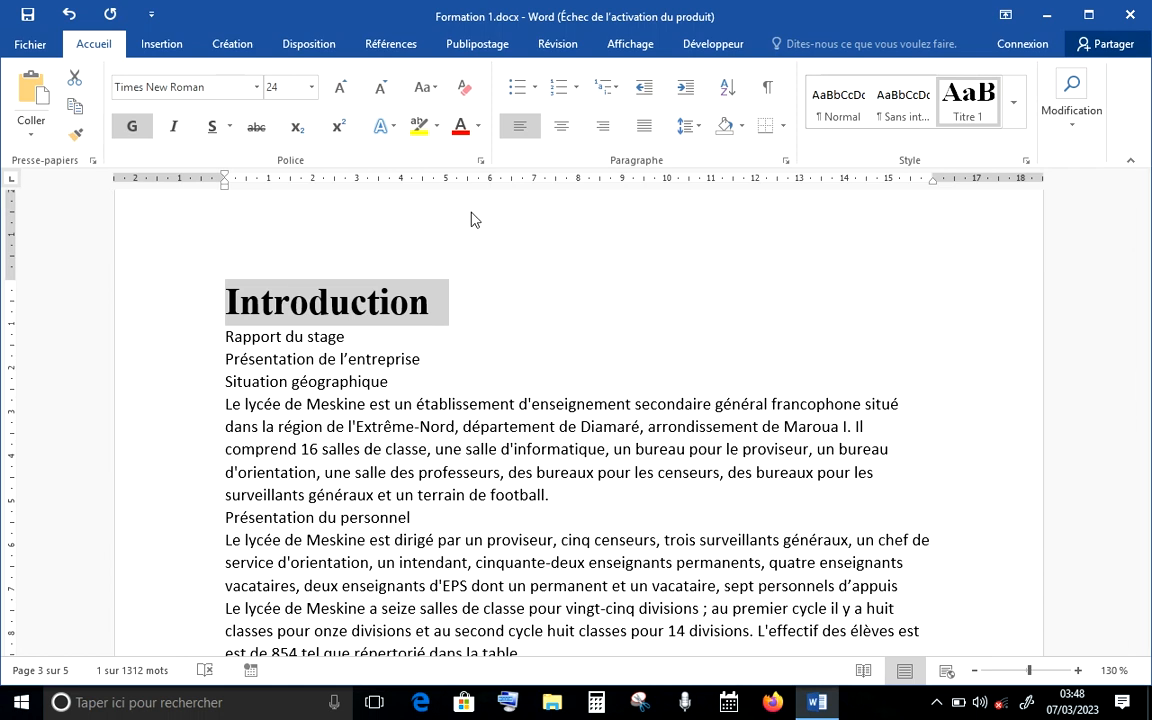
{"action": "left_click", "coordinate": [170, 348]}
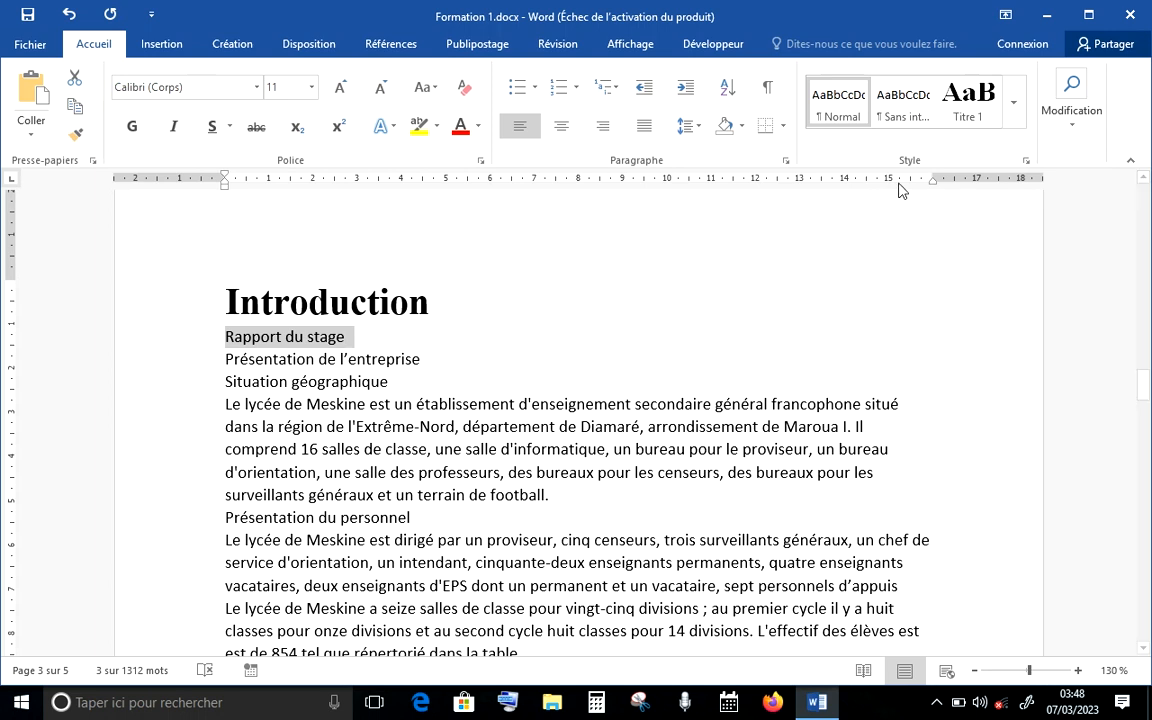
{"action": "left_click", "coordinate": [970, 100]}
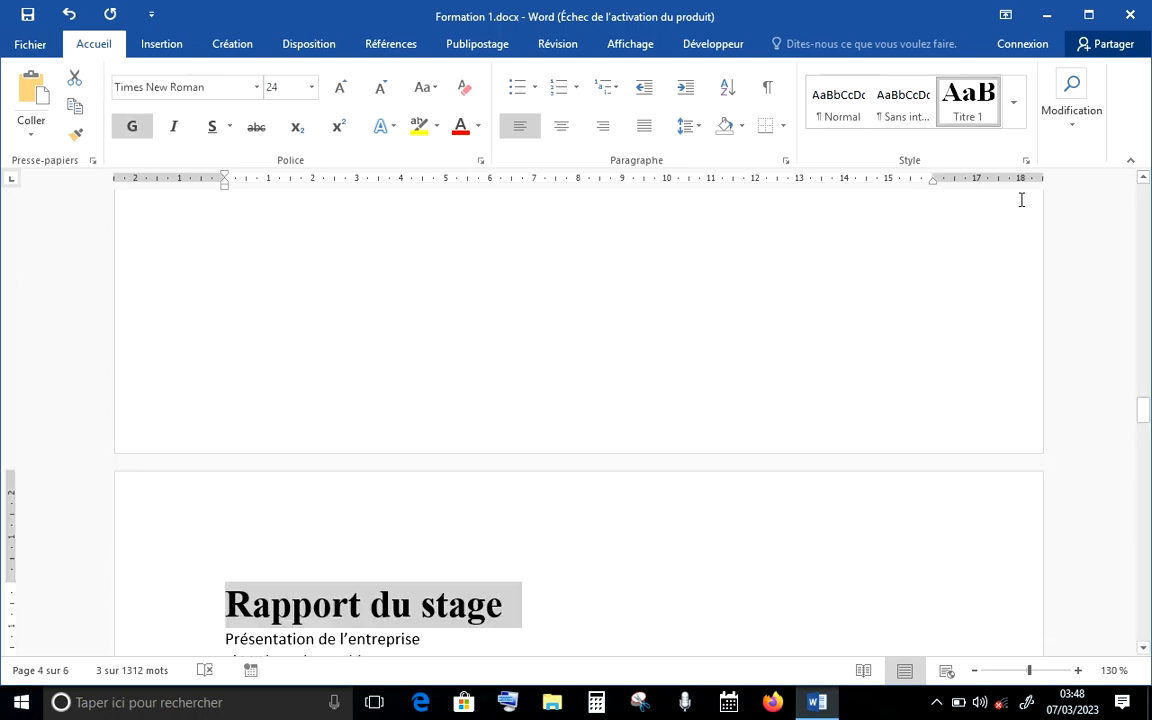
Step: Apply the Titre 2 style to the "Présentation de l'entreprise" line under "Rapport du stage"
{"action": "left_click", "coordinate": [1144, 648]}
{"action": "scroll", "coordinate": [1144, 648], "scroll_direction": "down", "scroll_amount": 4}
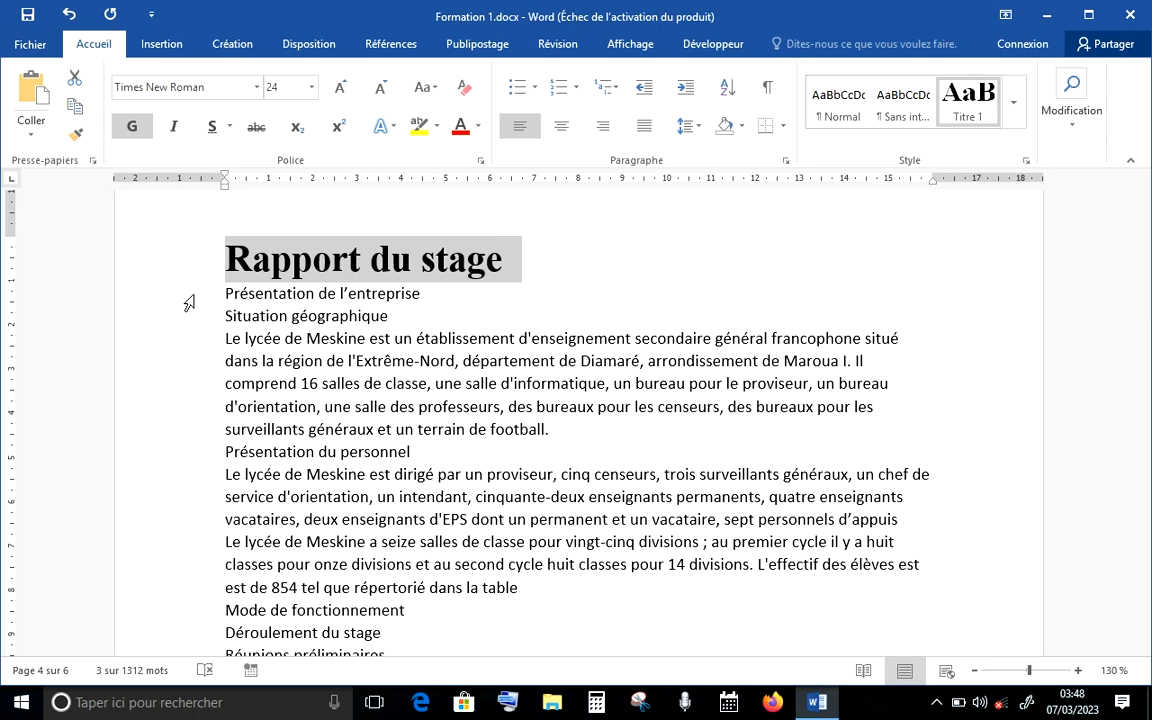
{"action": "left_click", "coordinate": [189, 303]}
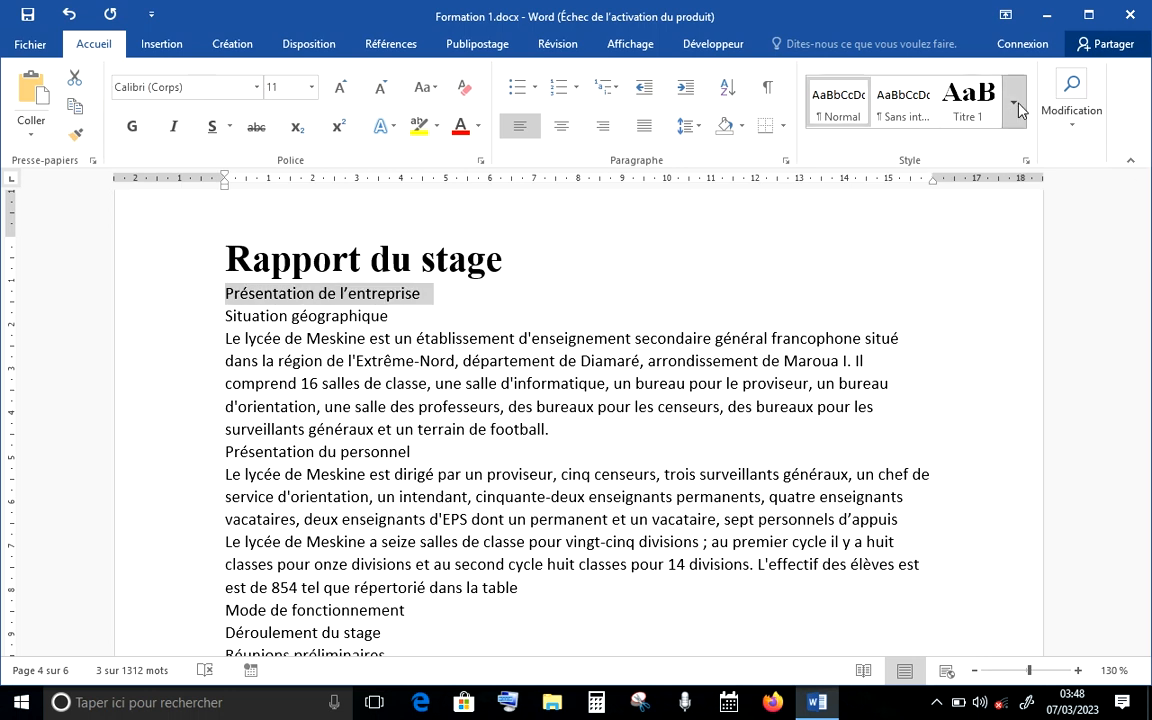
{"action": "left_click", "coordinate": [1027, 161]}
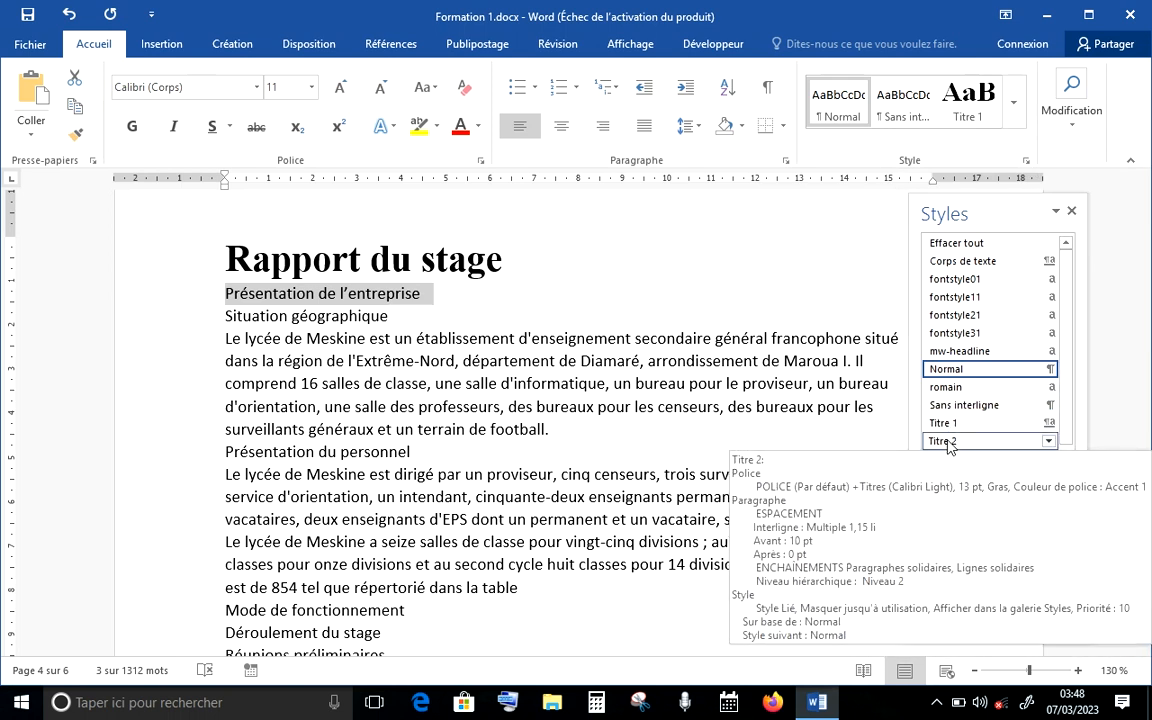
{"action": "left_click", "coordinate": [947, 441]}
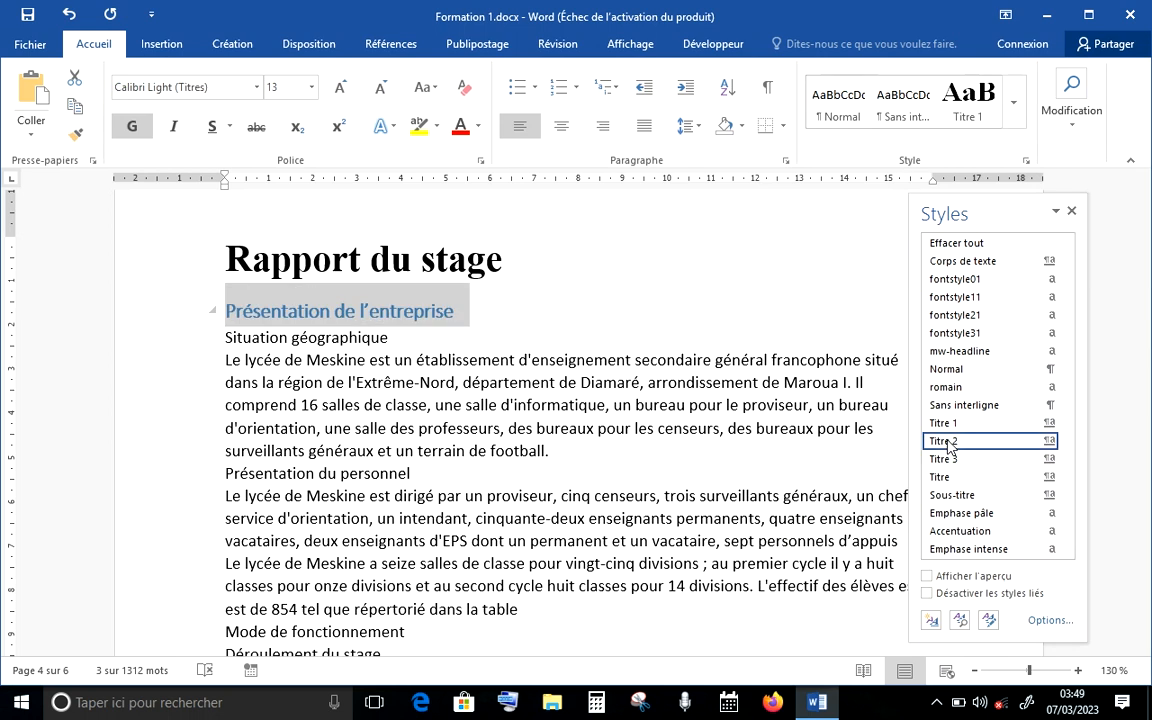
Step: Modify the Titre 2 style's font to Times New Roman with the Automatique colour
{"action": "left_click", "coordinate": [1048, 441]}
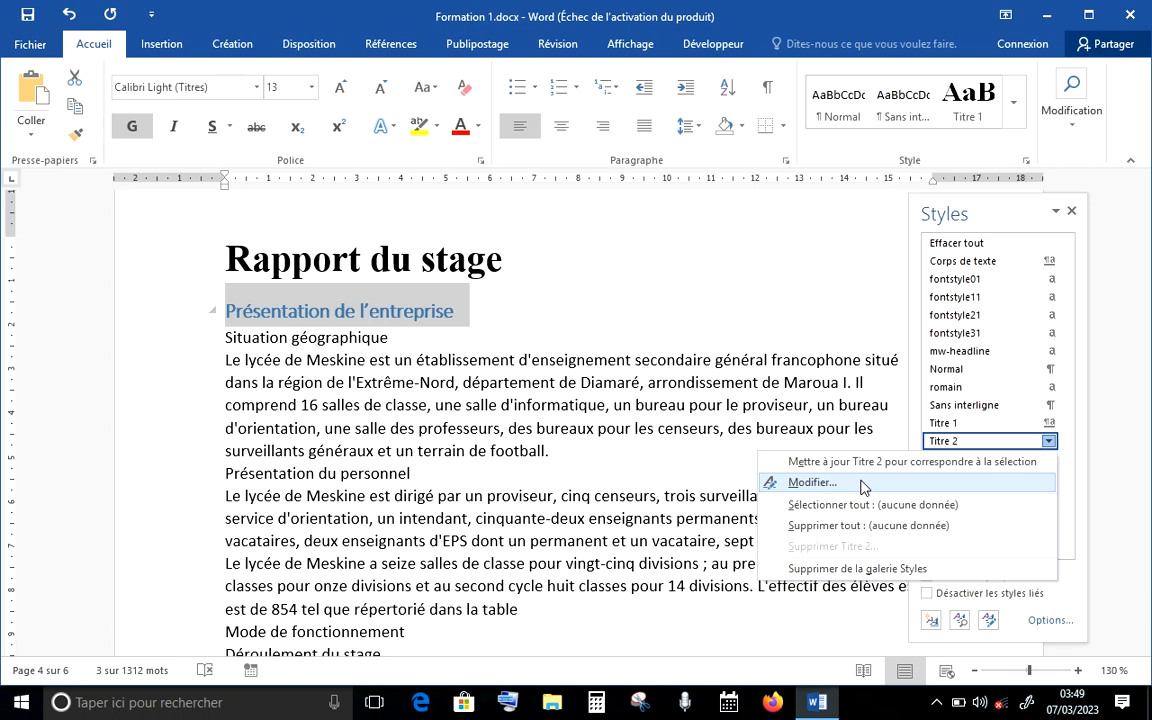
{"action": "left_click", "coordinate": [862, 484]}
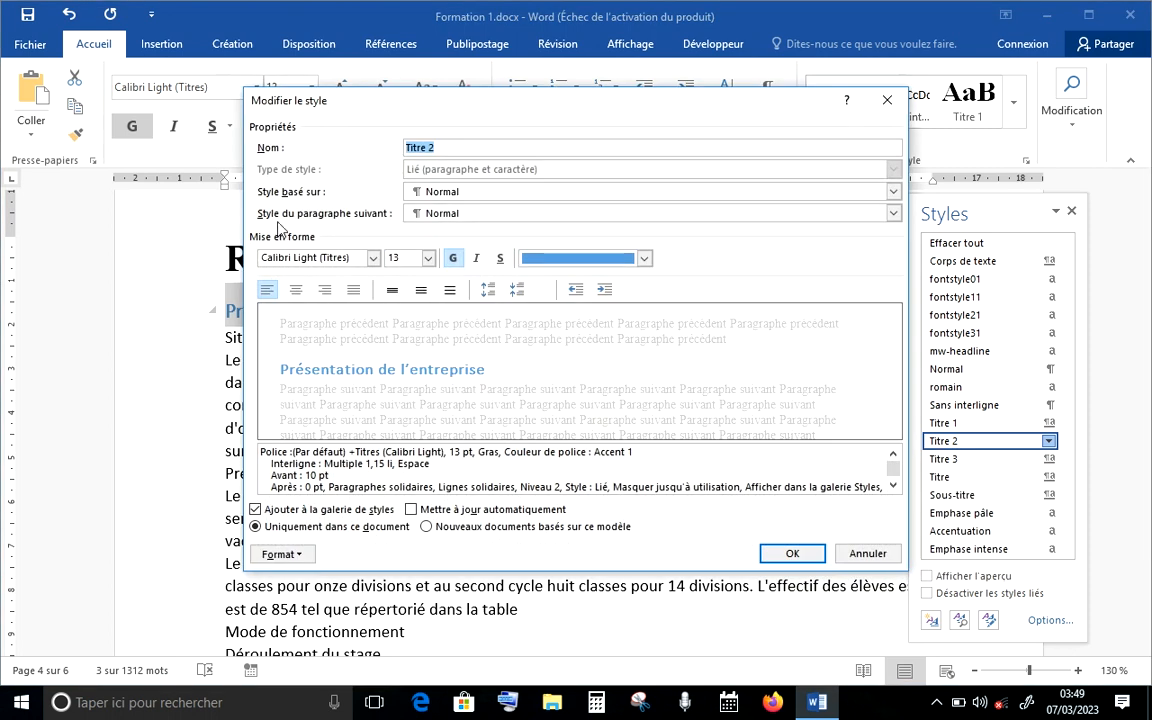
{"action": "left_click", "coordinate": [372, 258]}
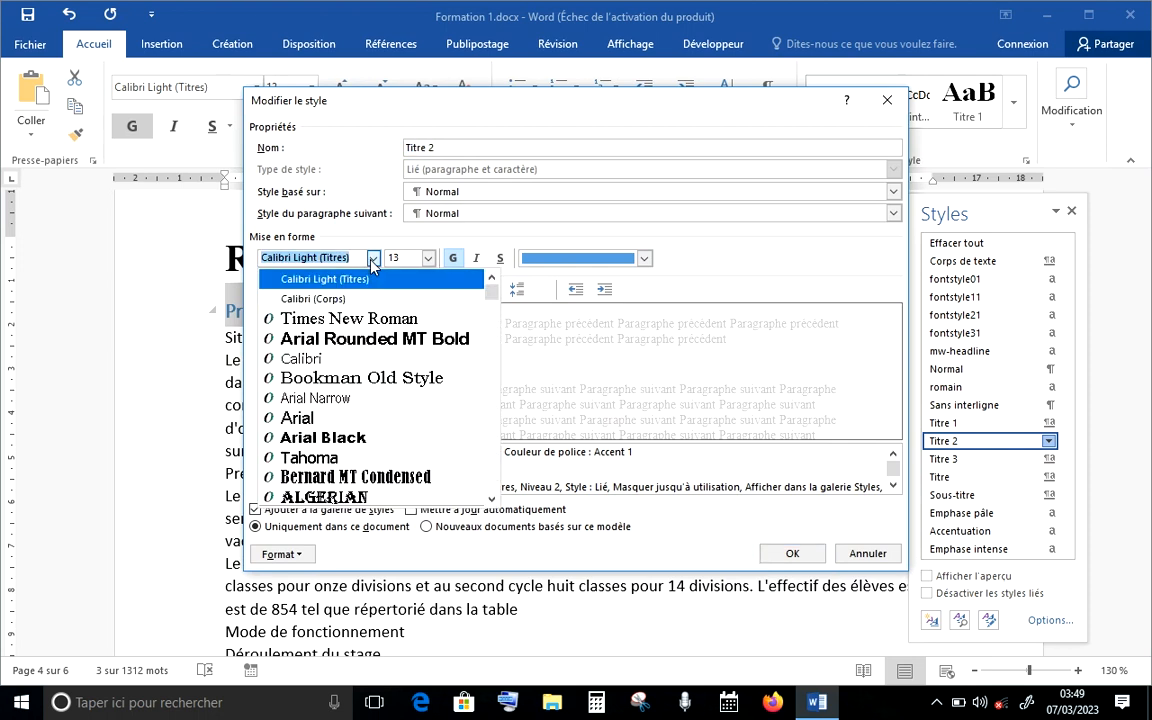
{"action": "left_click", "coordinate": [382, 322]}
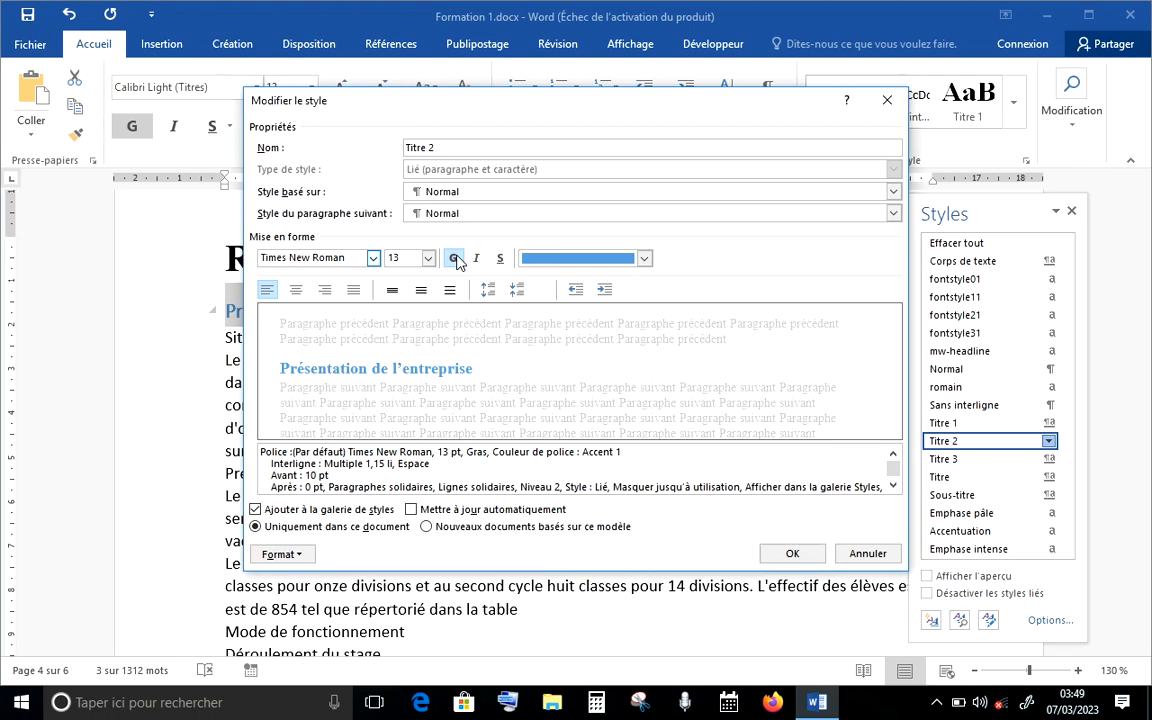
{"action": "left_click", "coordinate": [645, 259]}
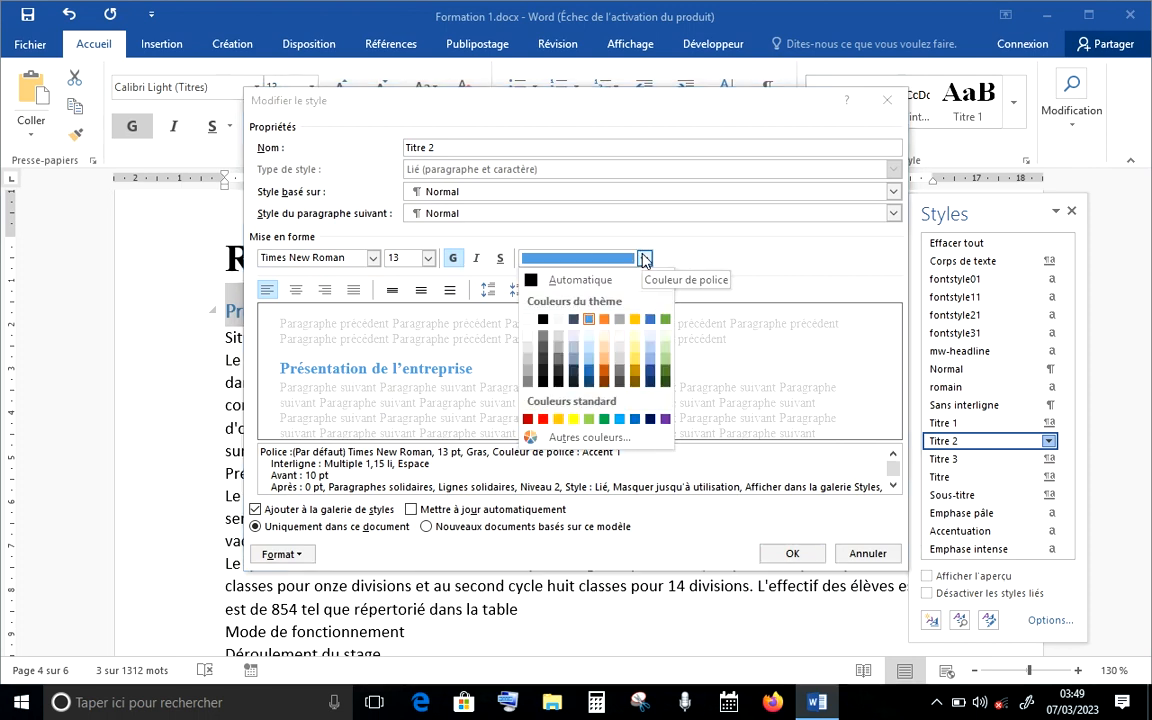
{"action": "left_click", "coordinate": [557, 282]}
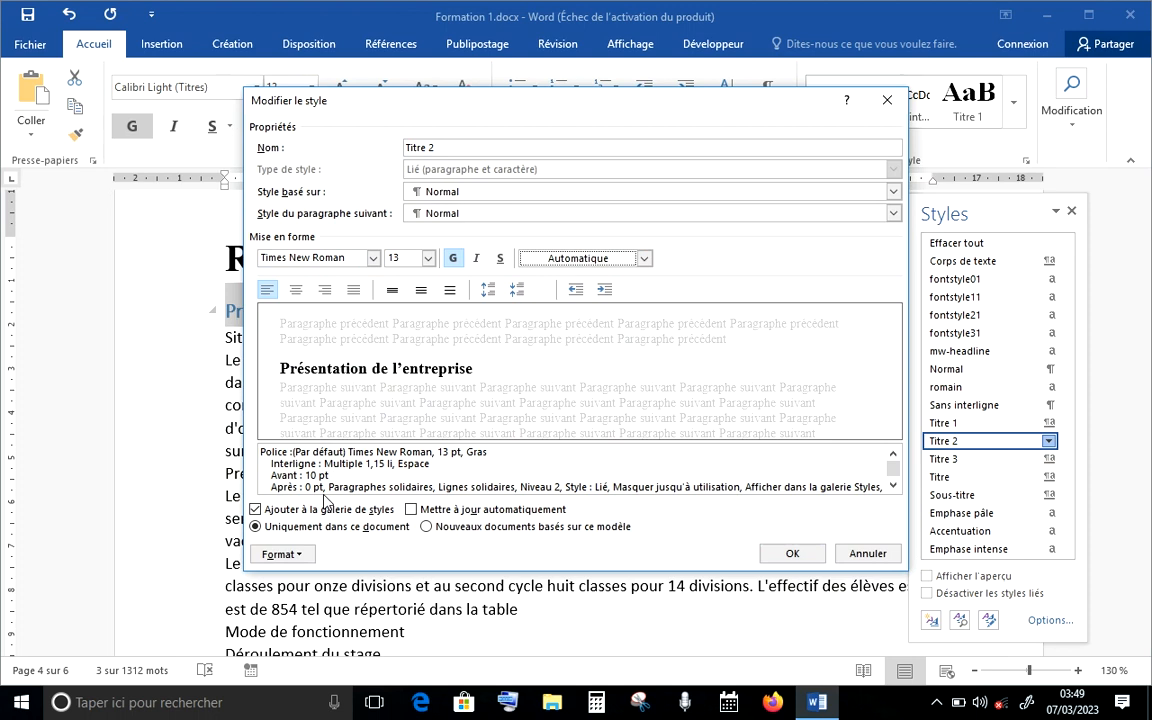
Step: Set the spacing after paragraphs to 3 pt in the Titre 2 style's paragraph settings and save the modified style
{"action": "left_click", "coordinate": [307, 555]}
{"action": "left_click", "coordinate": [345, 393]}
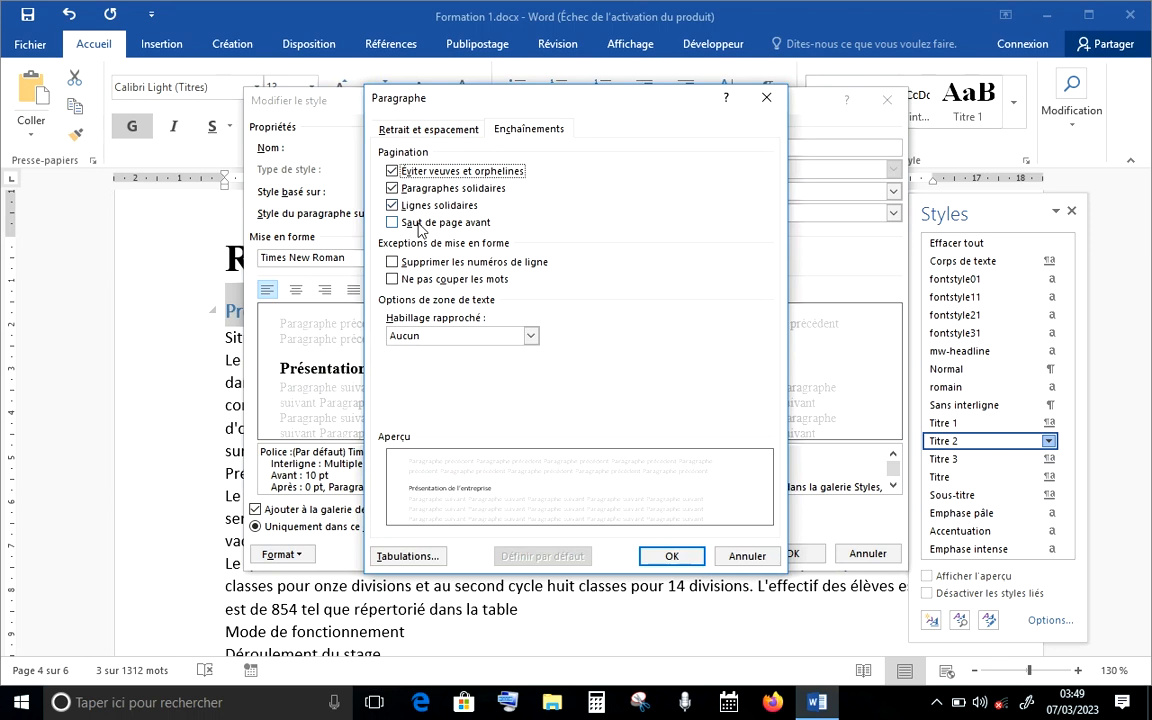
{"action": "left_click", "coordinate": [436, 132]}
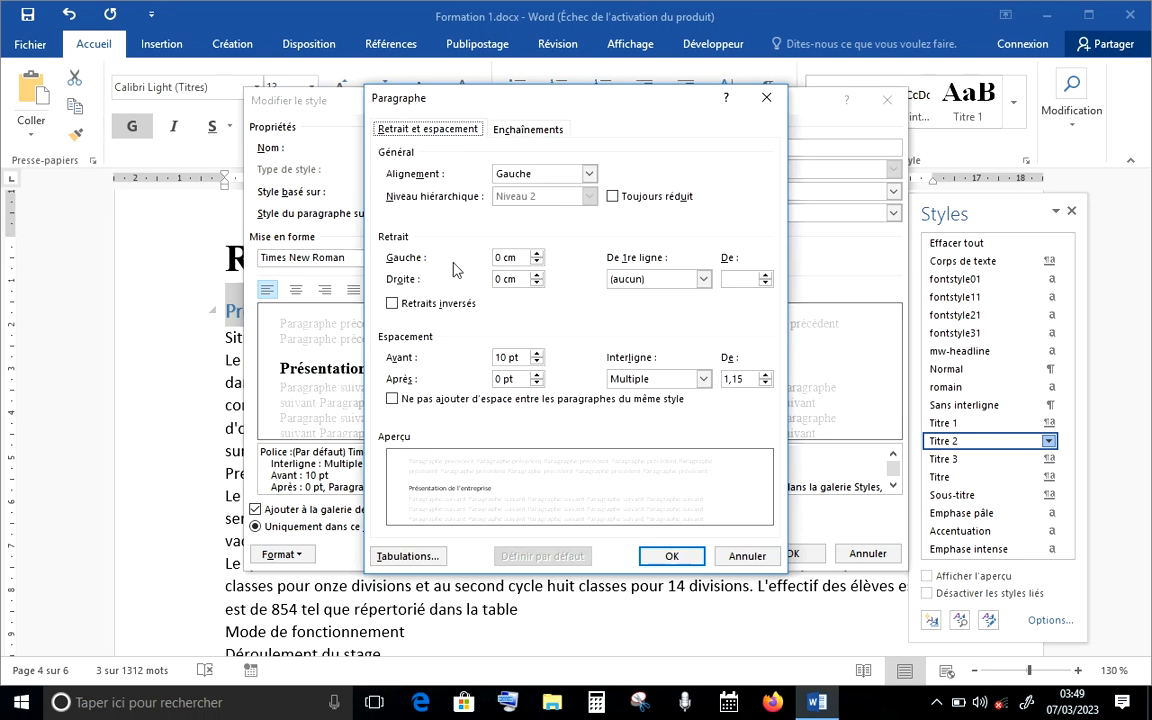
{"action": "left_click", "coordinate": [537, 375]}
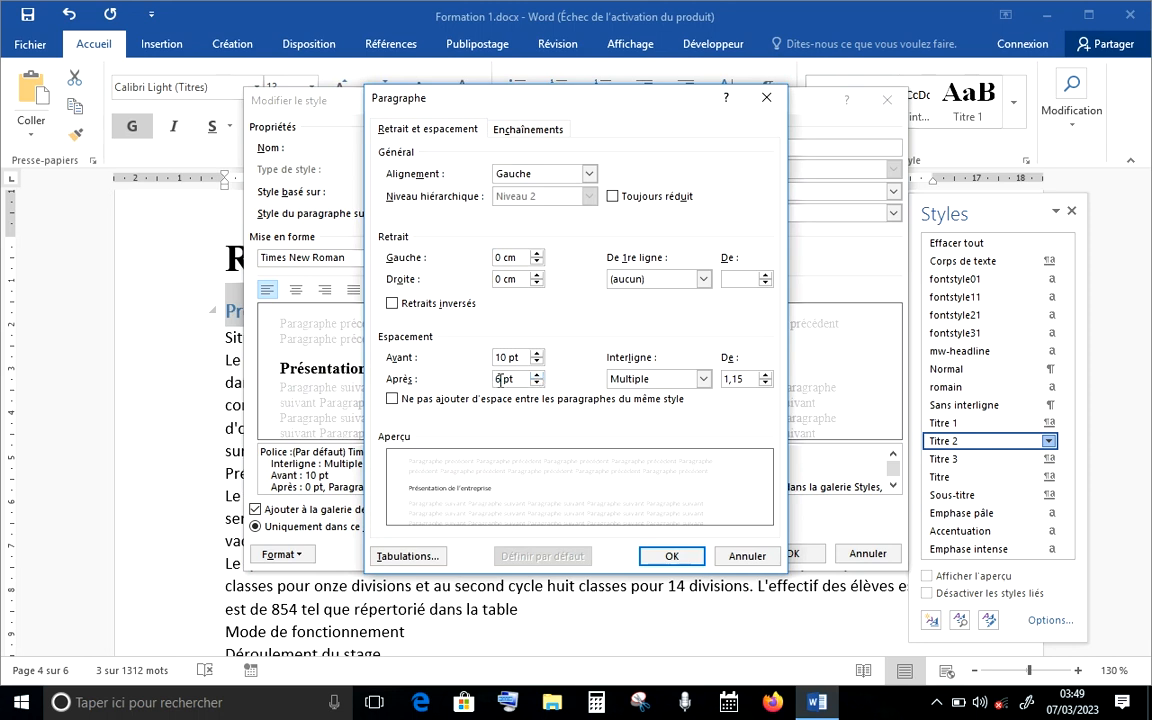
{"action": "key", "text": "BackSpace"}
{"action": "type", "text": "3"}
{"action": "left_click", "coordinate": [690, 566]}
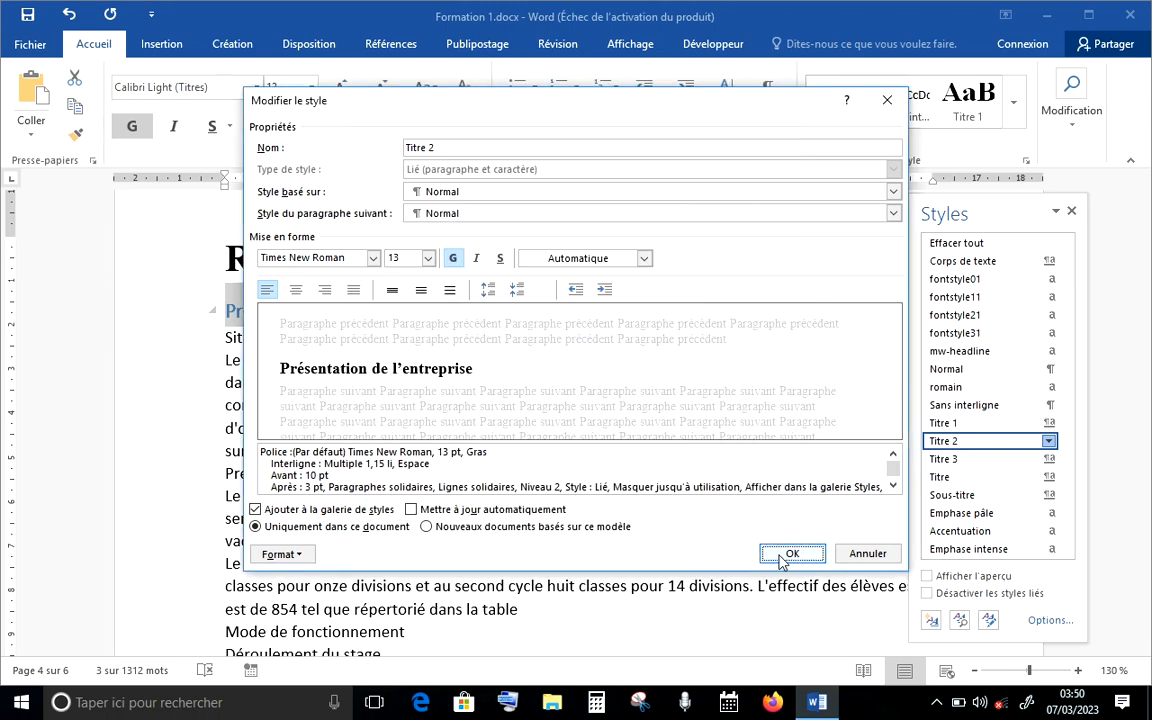
{"action": "left_click", "coordinate": [784, 553]}
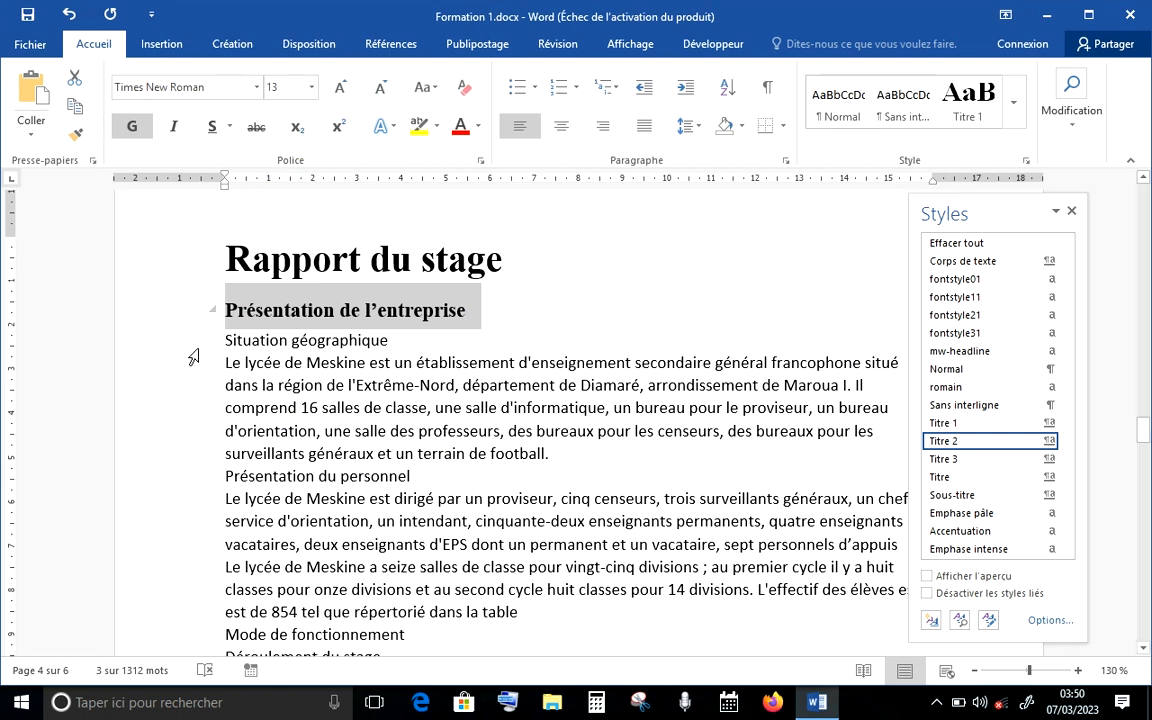
Step: Apply the Titre 3 style to "Situation géographique" and modify that style to bold Times New Roman with the Automatique colour
{"action": "left_click", "coordinate": [196, 350]}
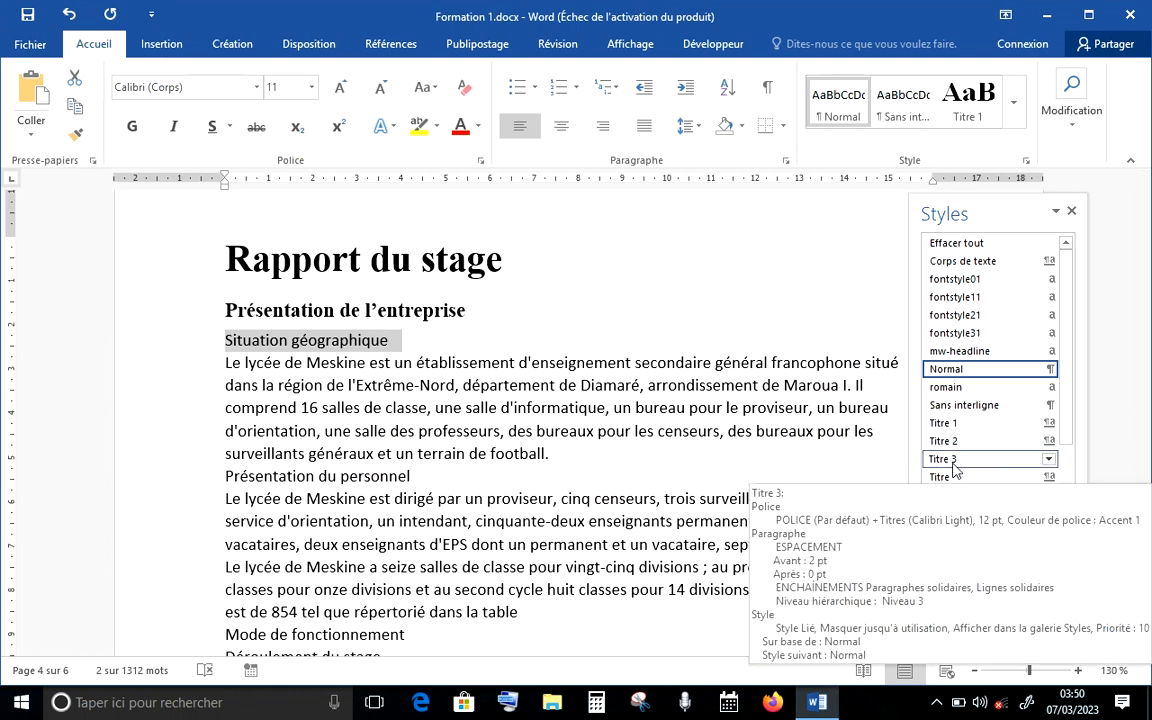
{"action": "left_click", "coordinate": [950, 462]}
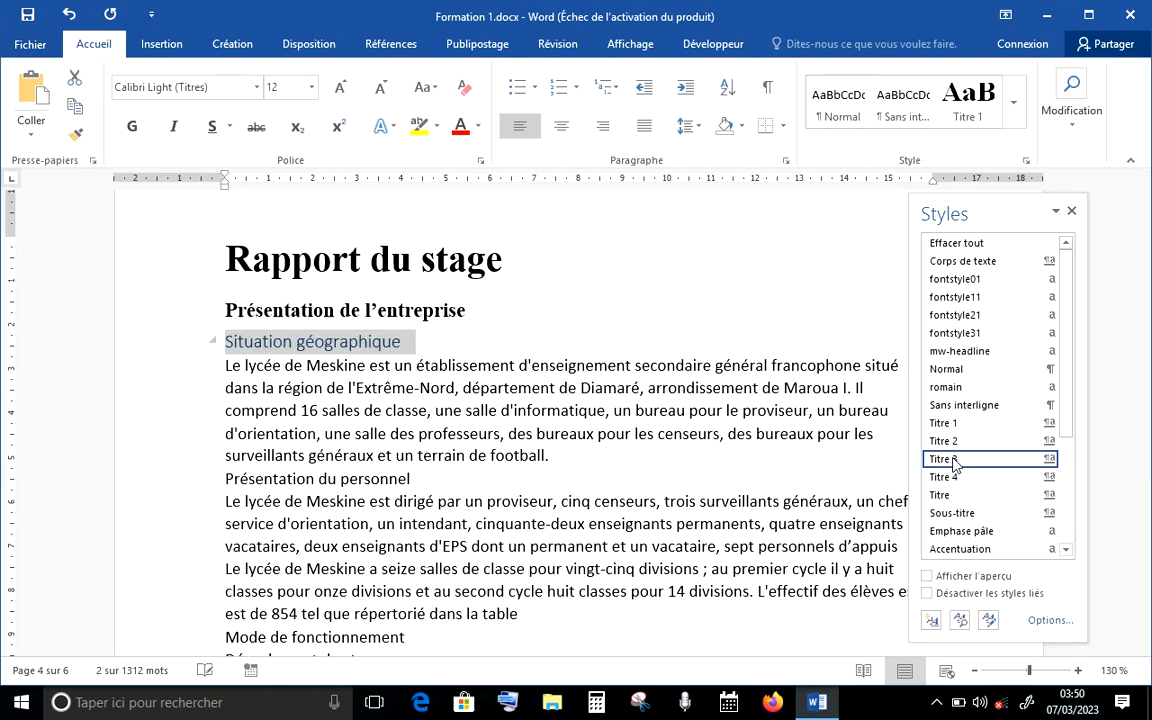
{"action": "left_click", "coordinate": [1048, 459]}
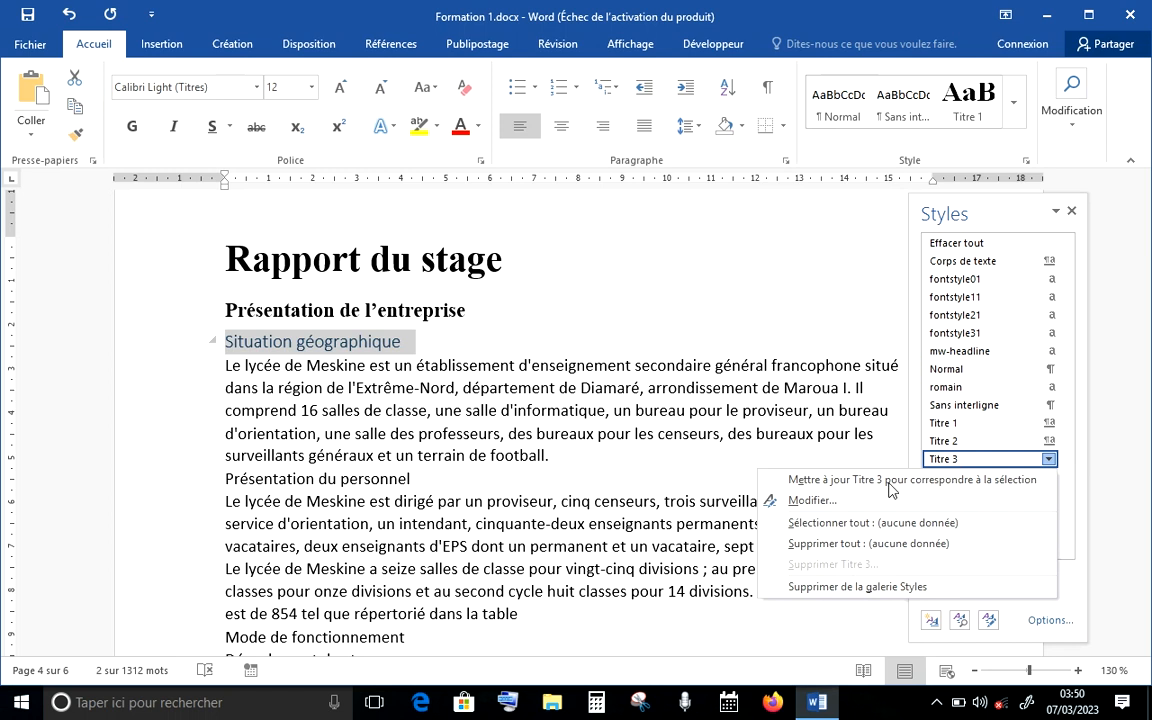
{"action": "left_click", "coordinate": [812, 500]}
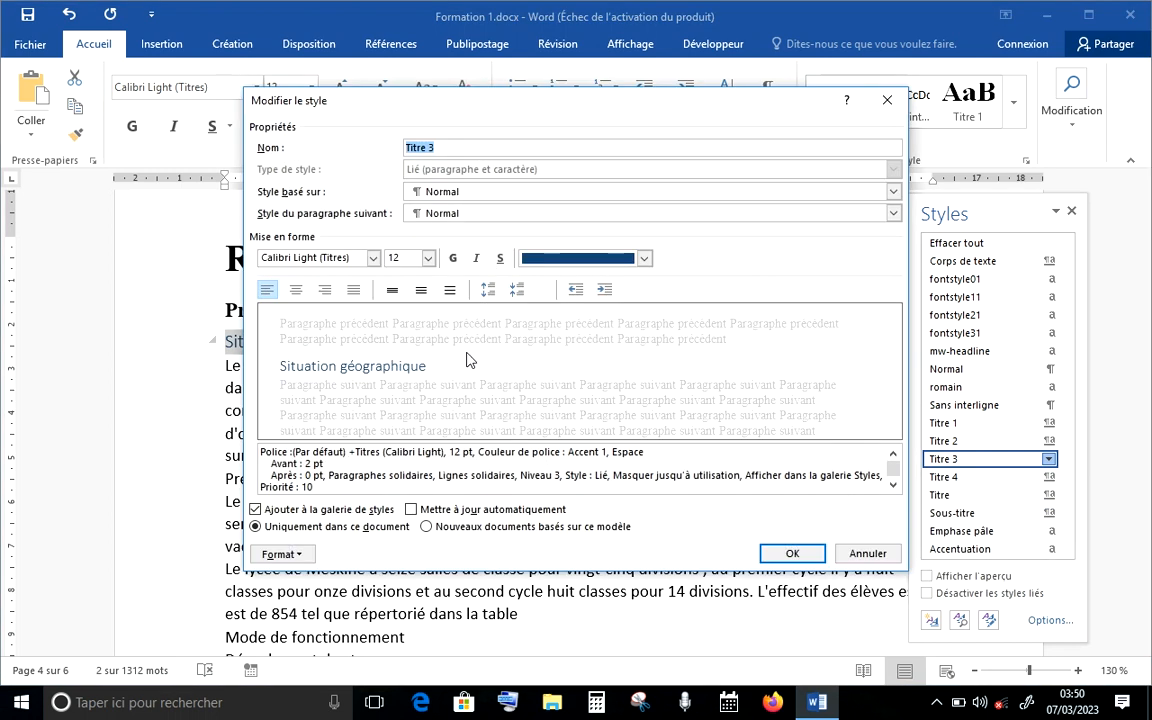
{"action": "left_click", "coordinate": [372, 258]}
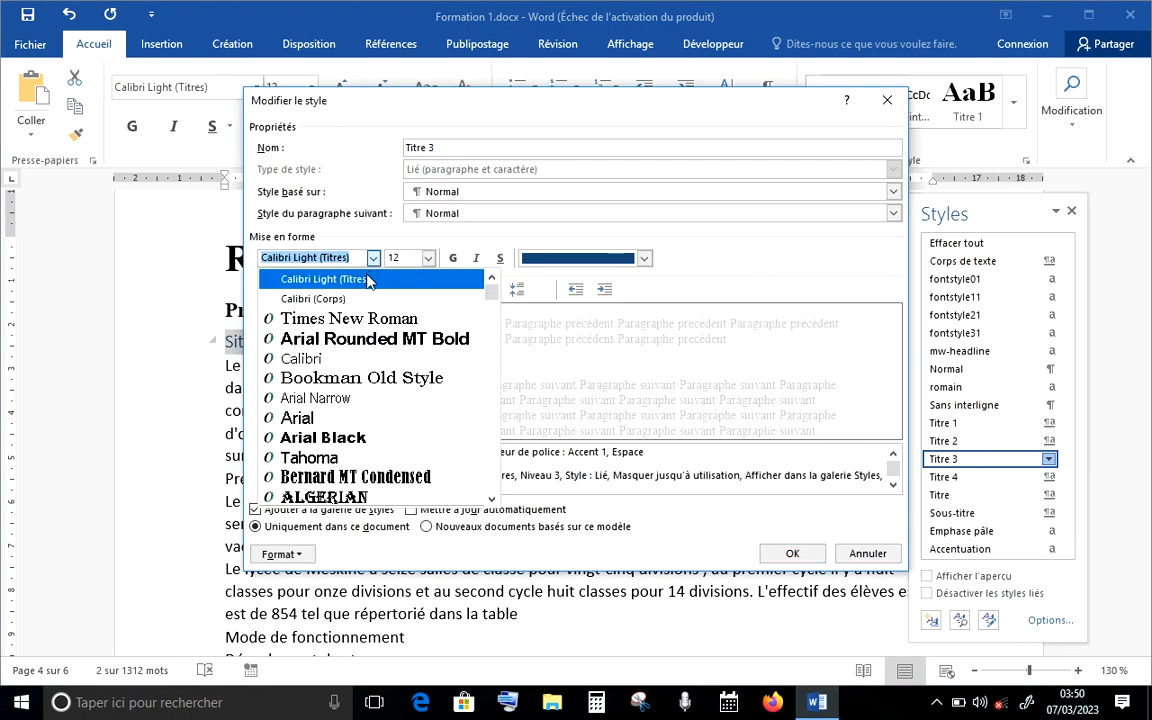
{"action": "left_click", "coordinate": [368, 320]}
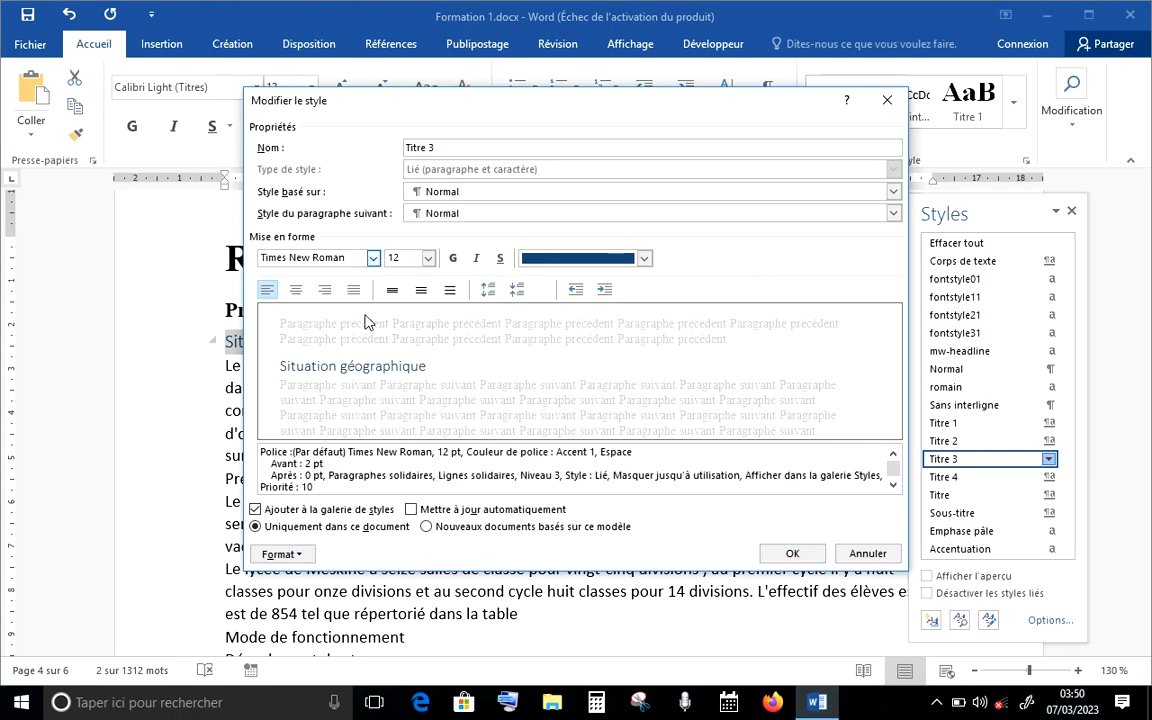
{"action": "left_click", "coordinate": [454, 259]}
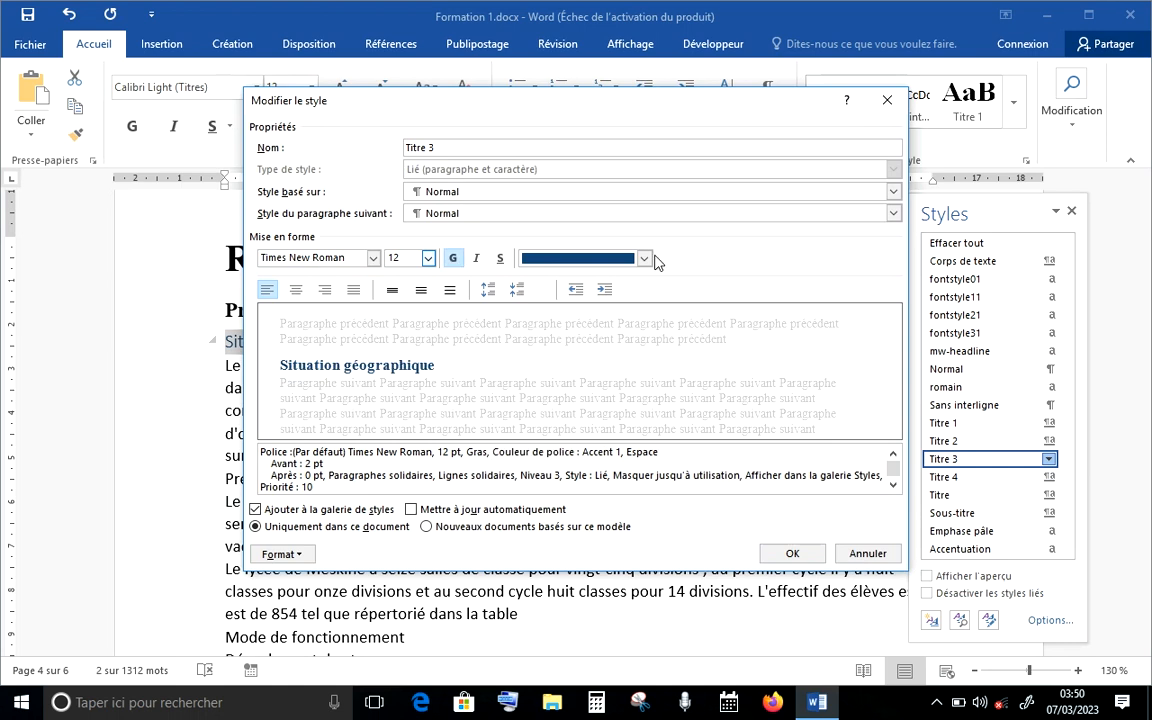
{"action": "left_click", "coordinate": [645, 259]}
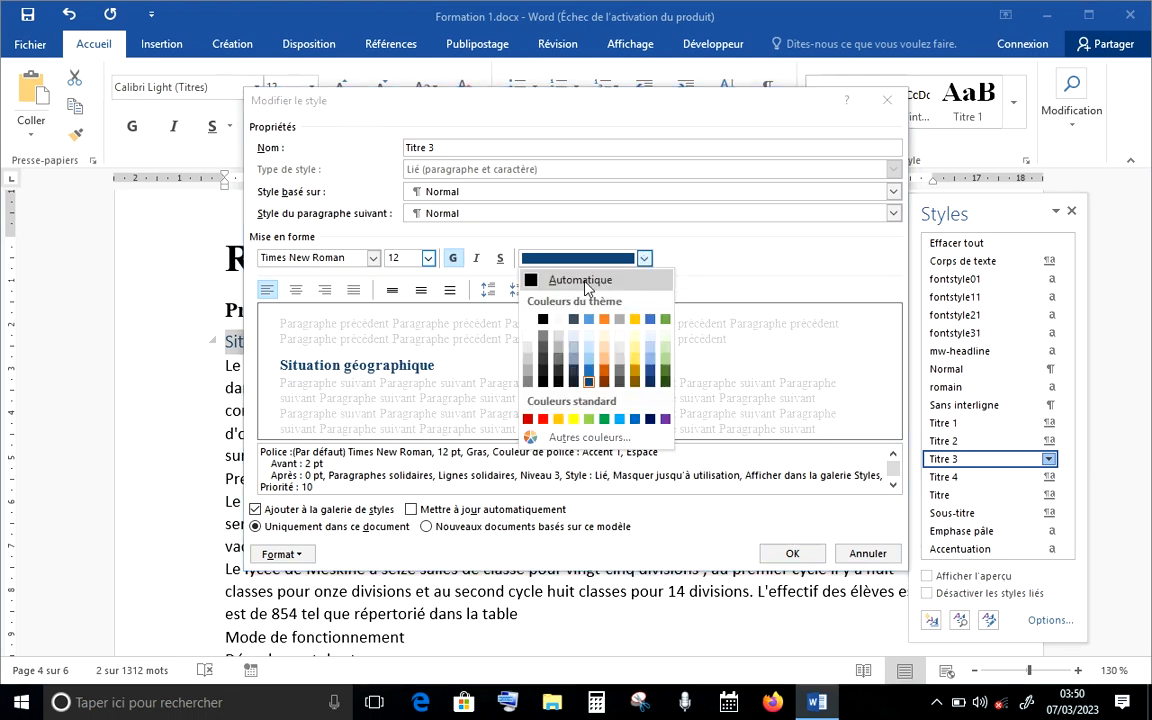
{"action": "left_click", "coordinate": [582, 281]}
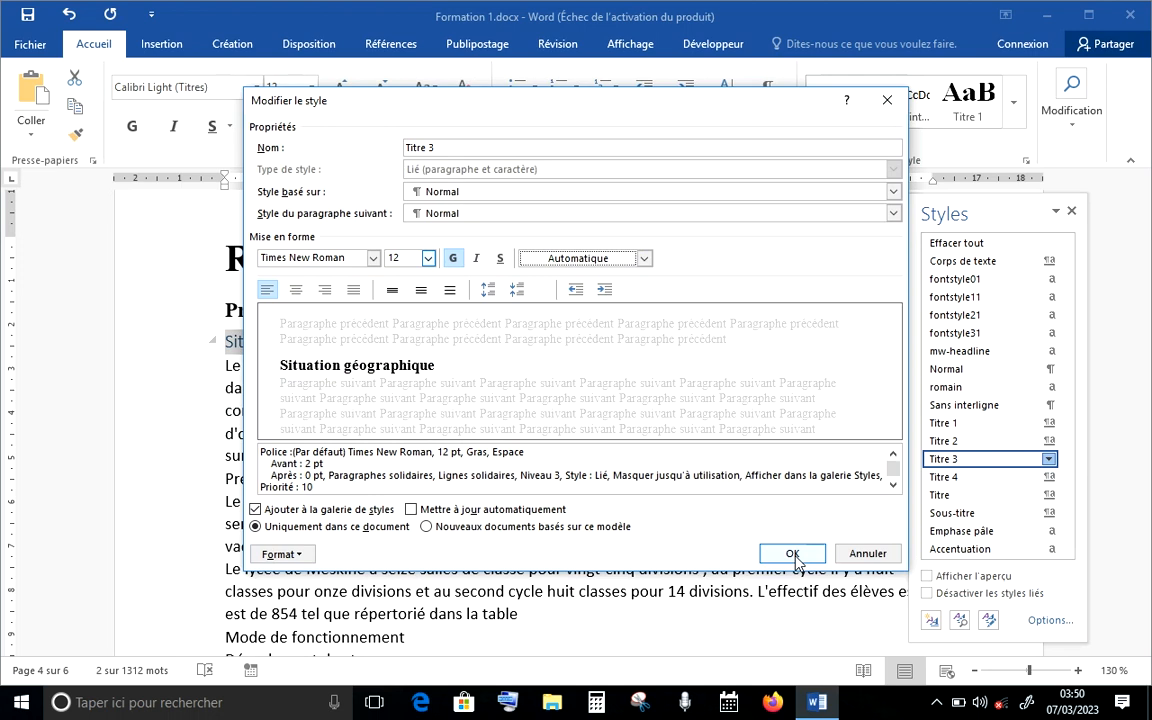
{"action": "left_click", "coordinate": [792, 554]}
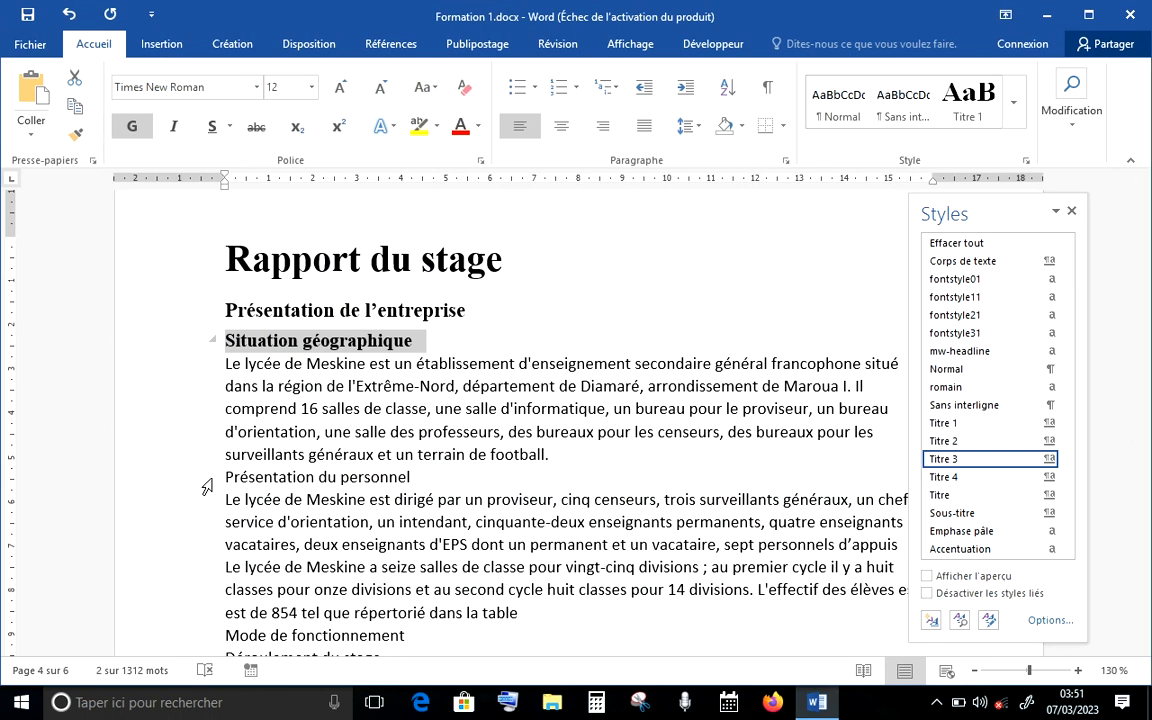
Step: Apply the Titre 3 style to the "Présentation du personnel" and "Mode de fonctionnement" lines
{"action": "left_click", "coordinate": [207, 487]}
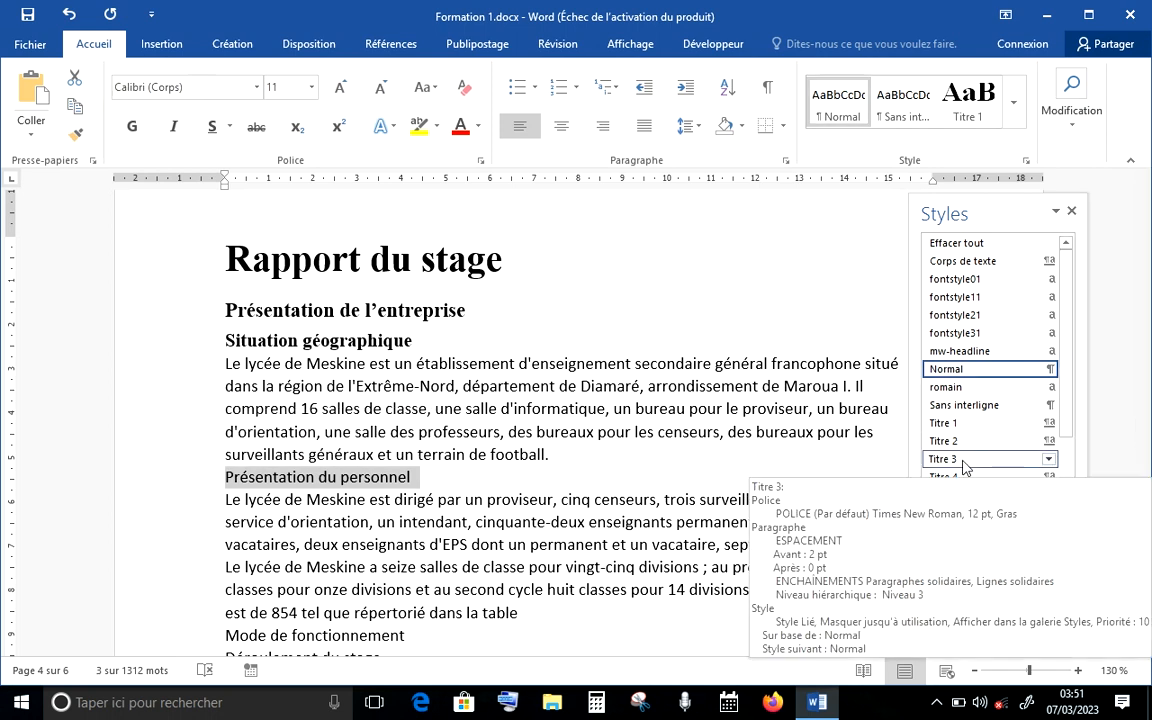
{"action": "left_click", "coordinate": [963, 462]}
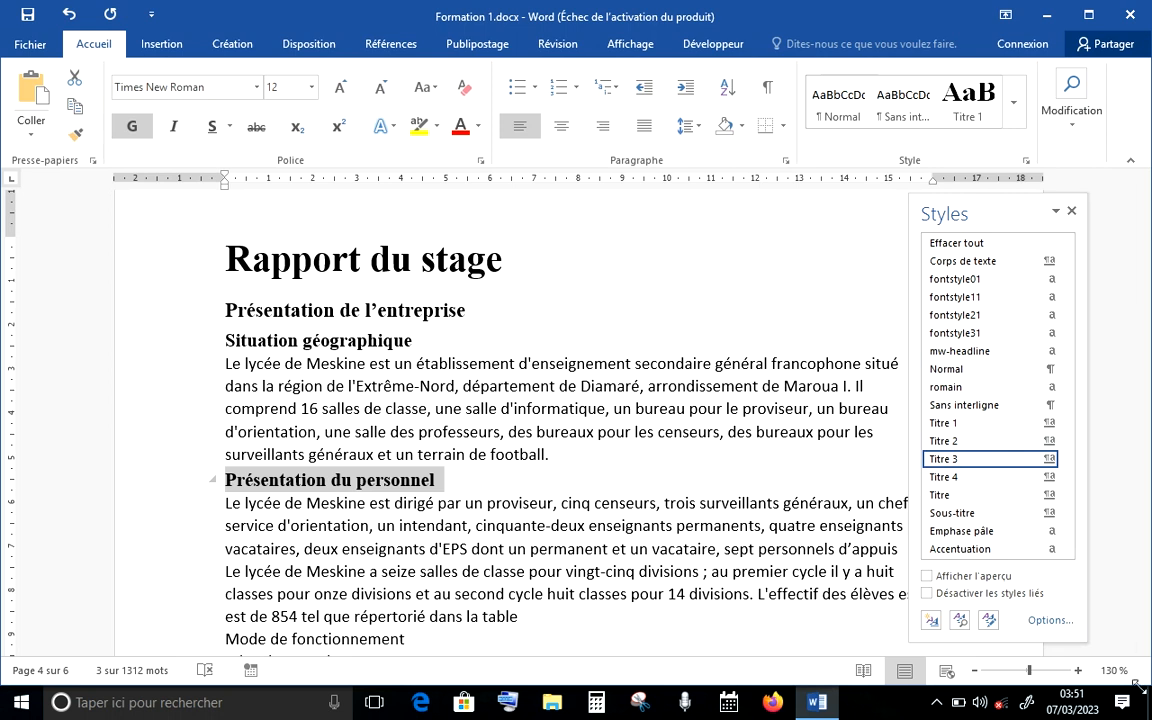
{"action": "left_click_drag", "start_coordinate": [1145, 437], "coordinate": [1145, 446]}
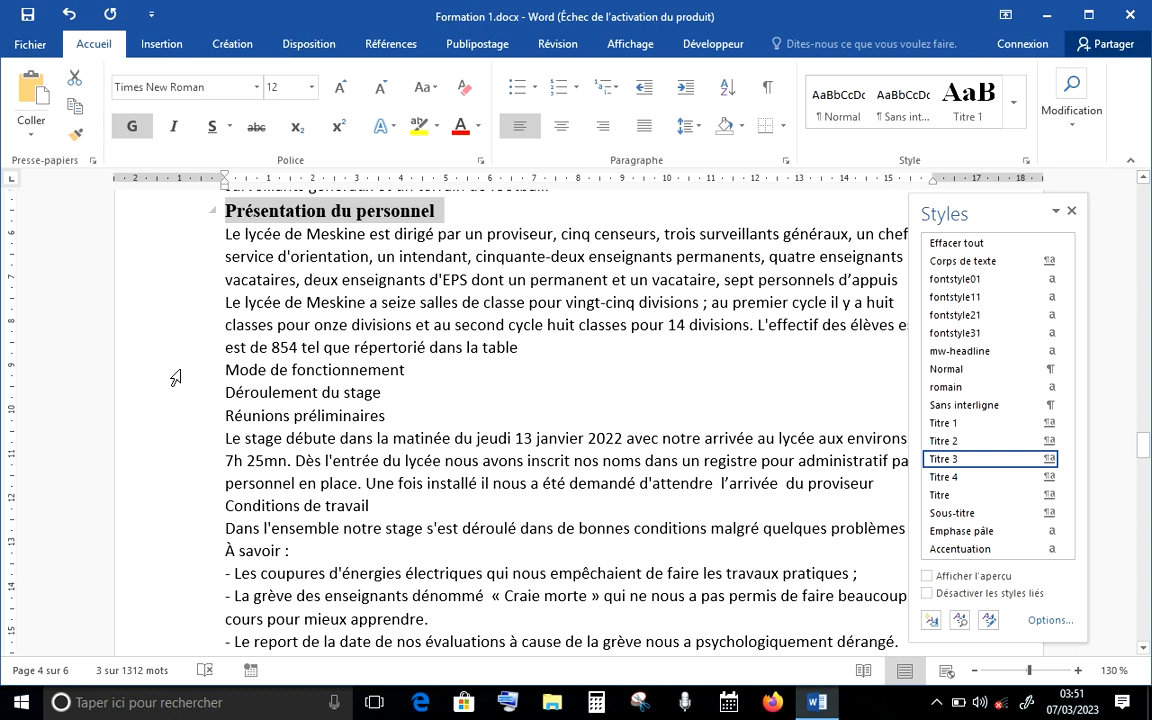
{"action": "left_click", "coordinate": [175, 377]}
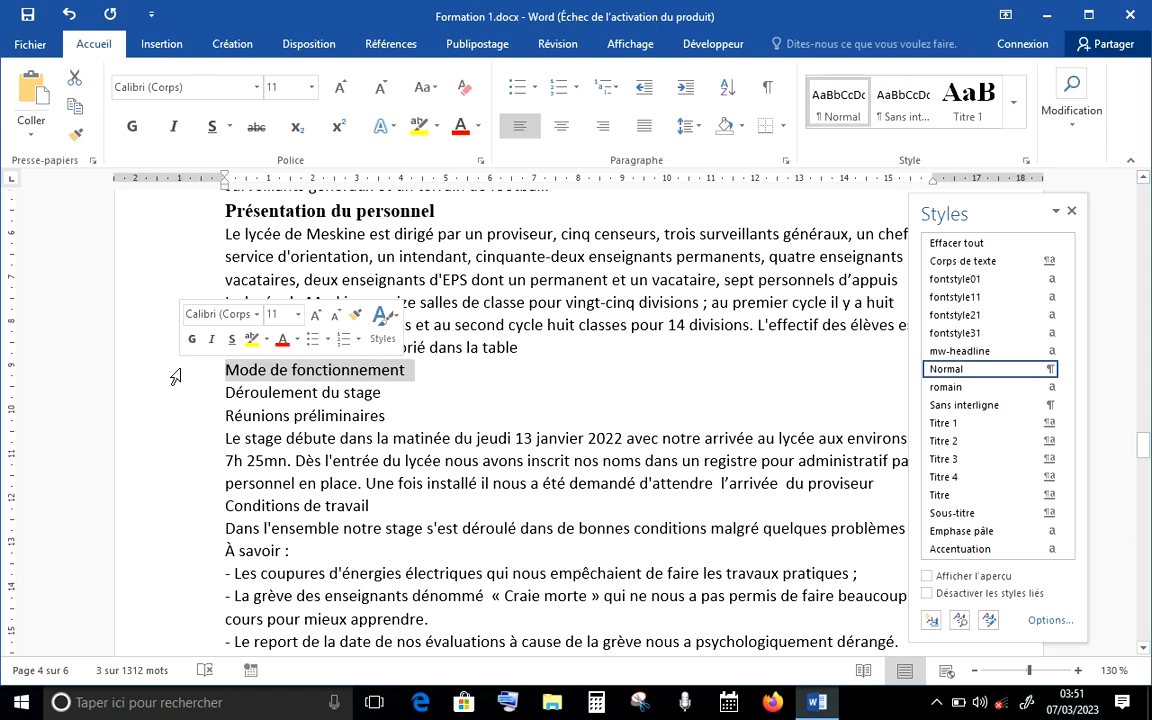
{"action": "left_click", "coordinate": [943, 461]}
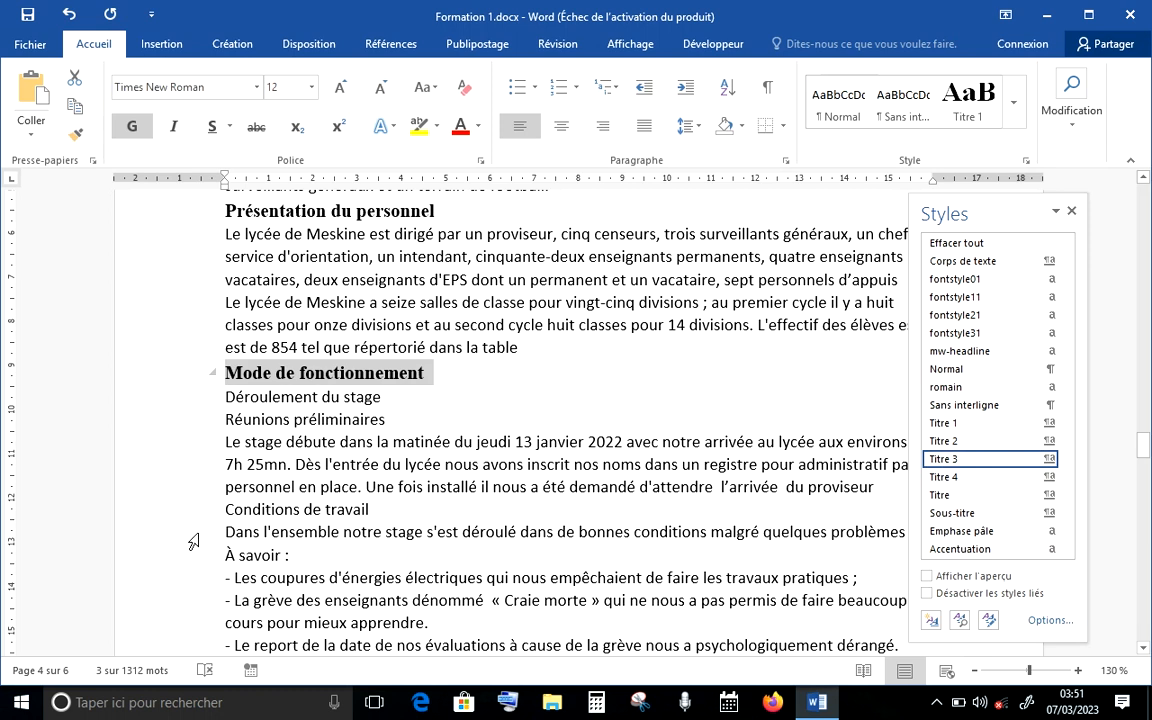
Step: Display the navigation pane (Volet de navigation) to show the document's heading structure
{"action": "left_click", "coordinate": [620, 45]}
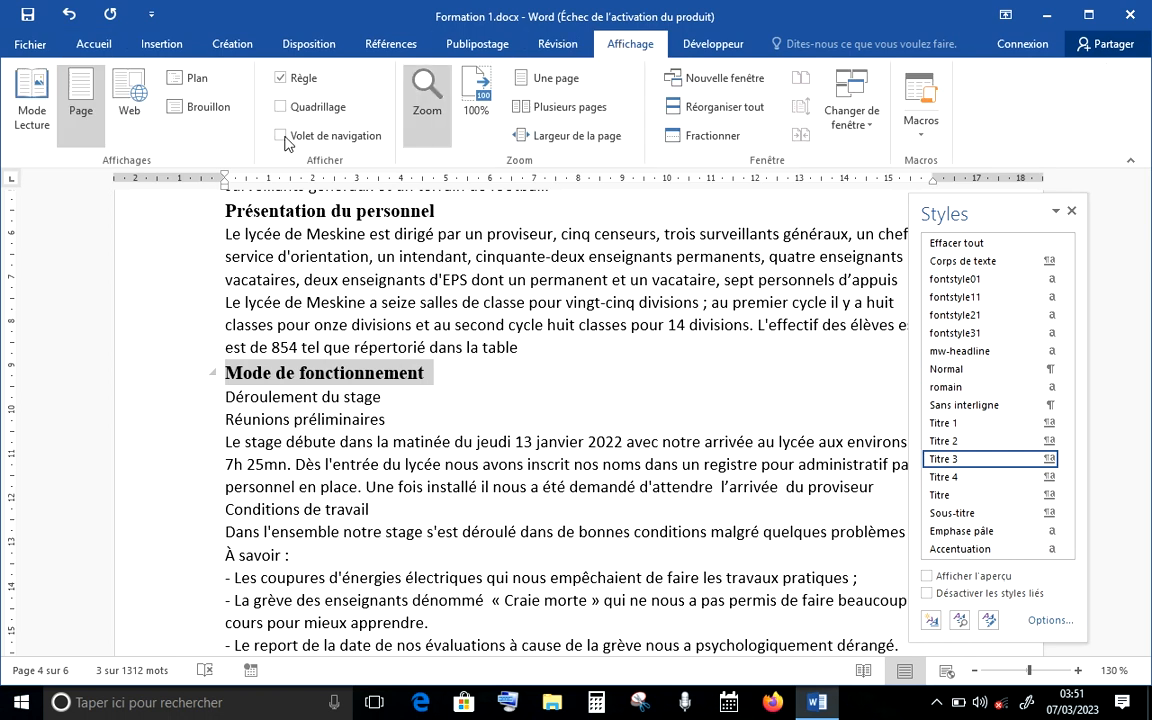
{"action": "left_click", "coordinate": [281, 136]}
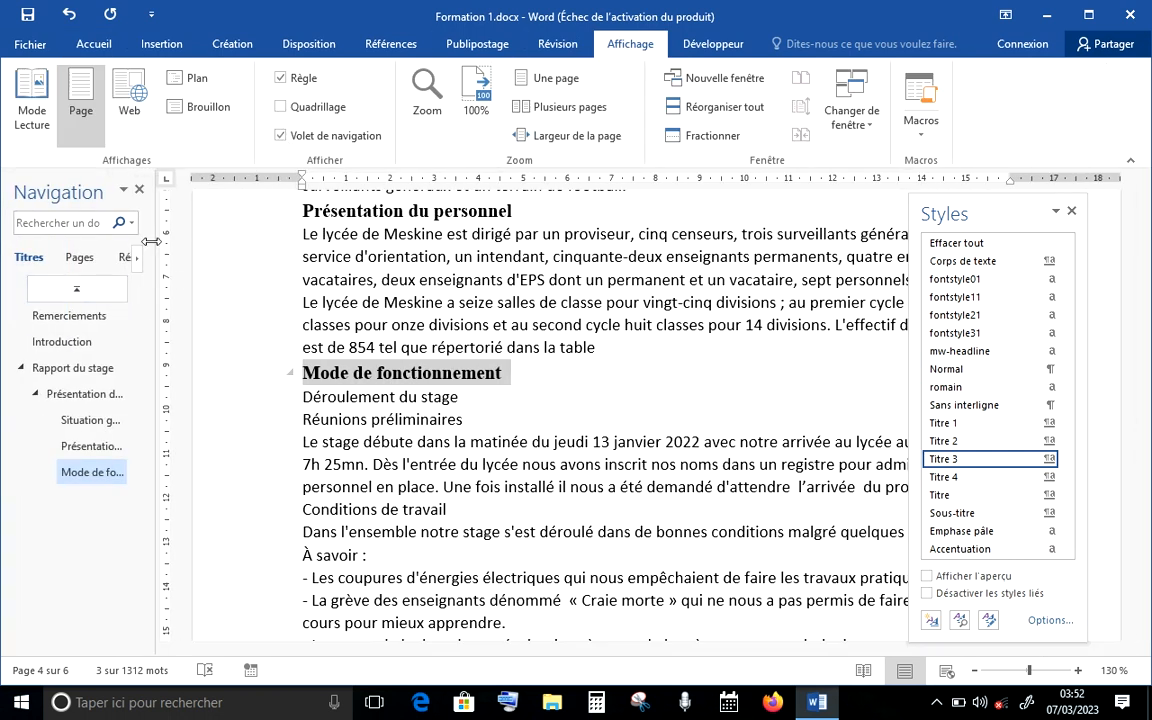
Step: Widen the navigation pane and apply the Titre 2 style to the "Déroulement du stage" line
{"action": "left_click_drag", "start_coordinate": [151, 241], "coordinate": [186, 243]}
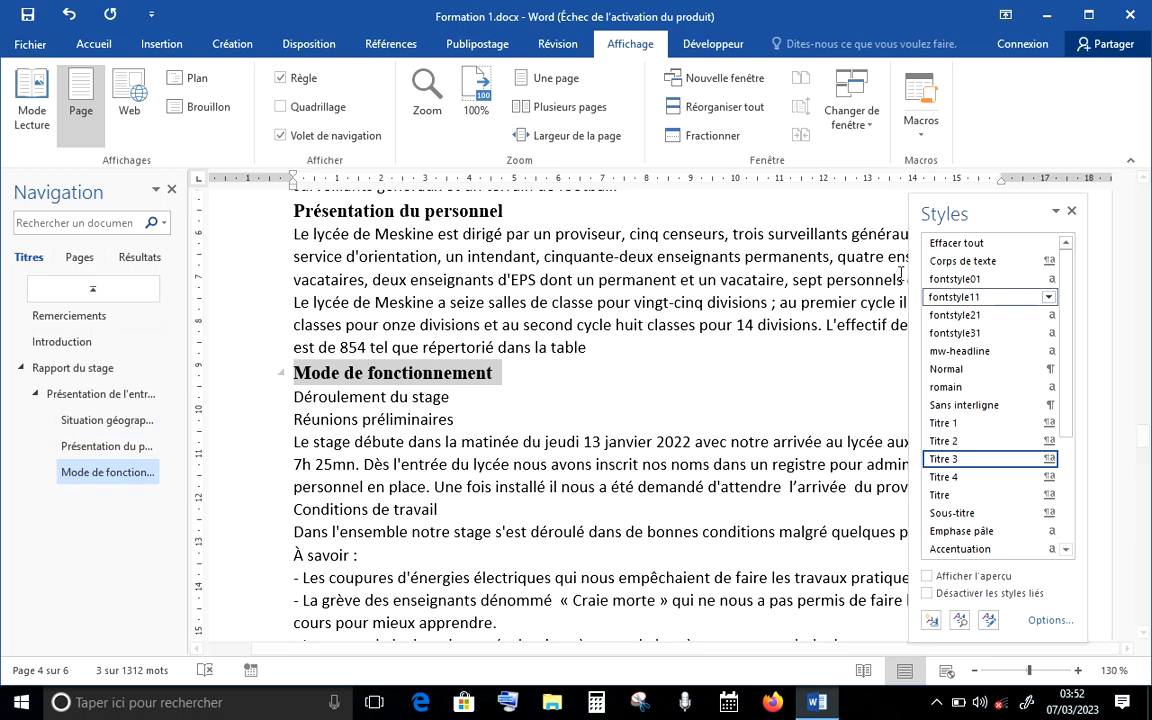
{"action": "left_click", "coordinate": [270, 404]}
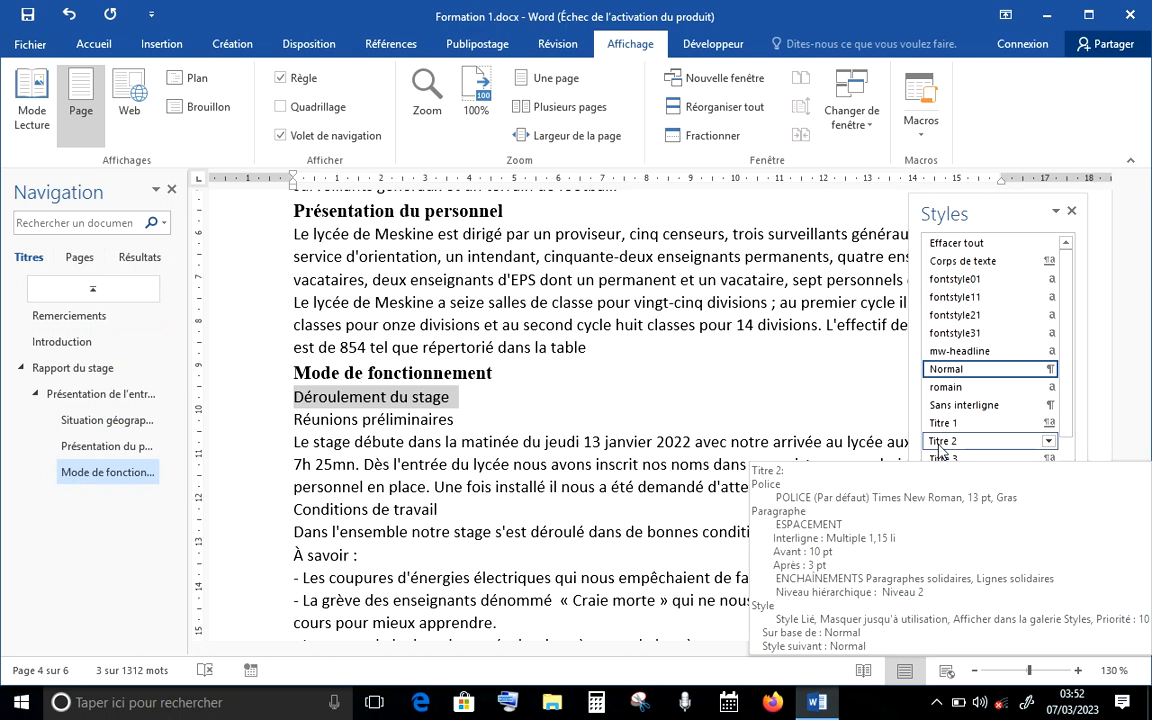
{"action": "left_click", "coordinate": [940, 443]}
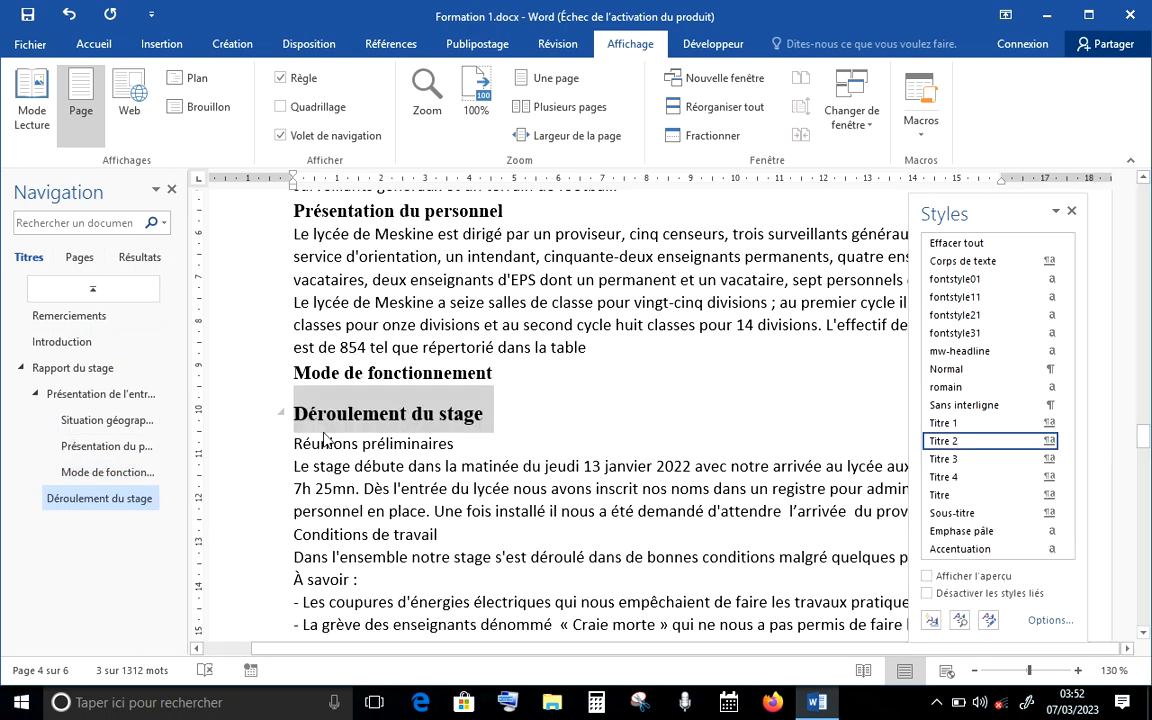
Step: Apply the Titre 3 style to the "Réunions préliminaires" and "Conditions de travail" lines
{"action": "left_click", "coordinate": [281, 453]}
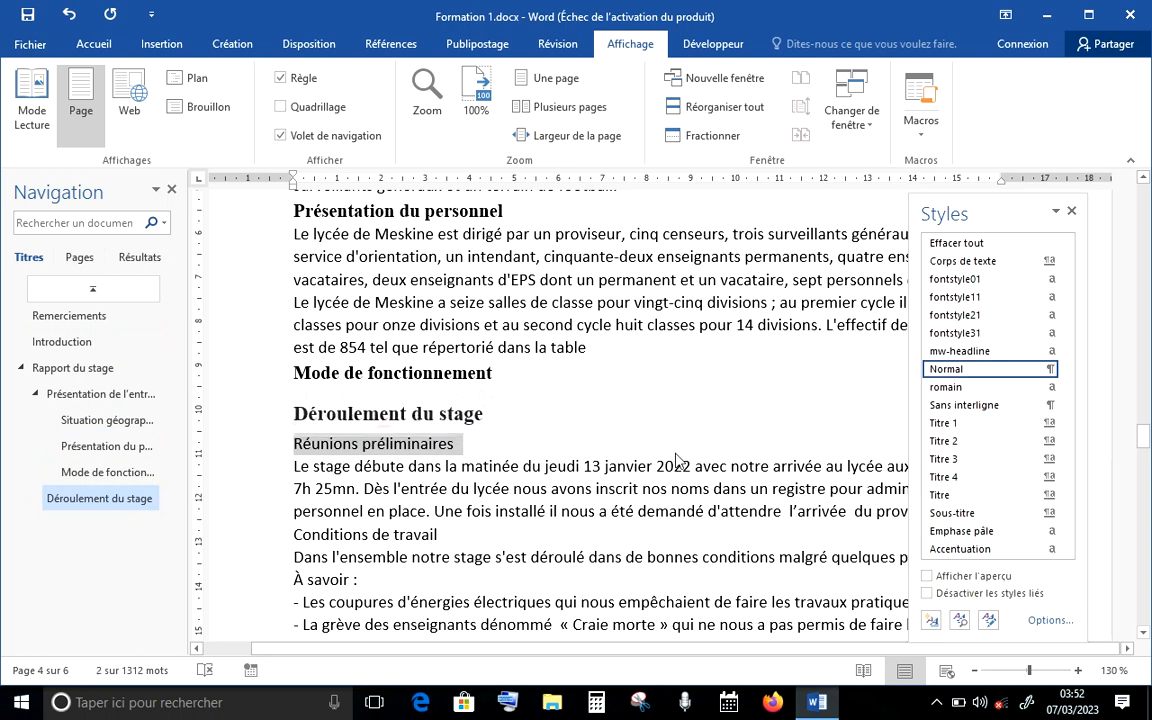
{"action": "left_click", "coordinate": [937, 463]}
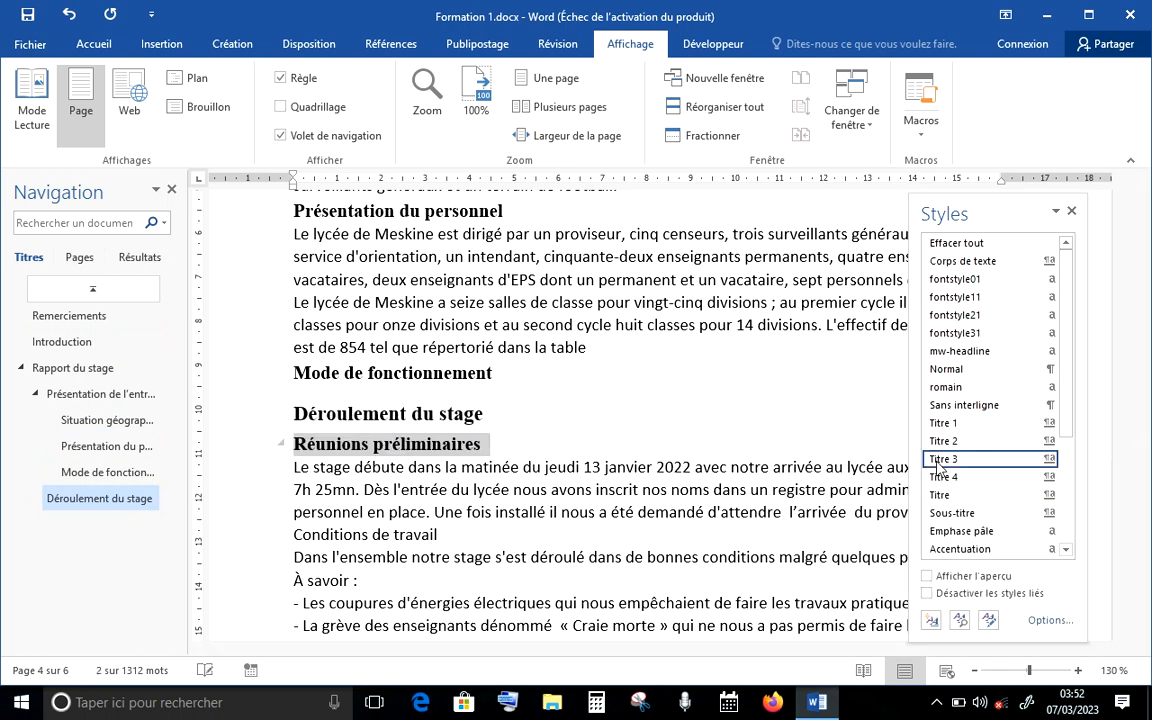
{"action": "left_click", "coordinate": [274, 538]}
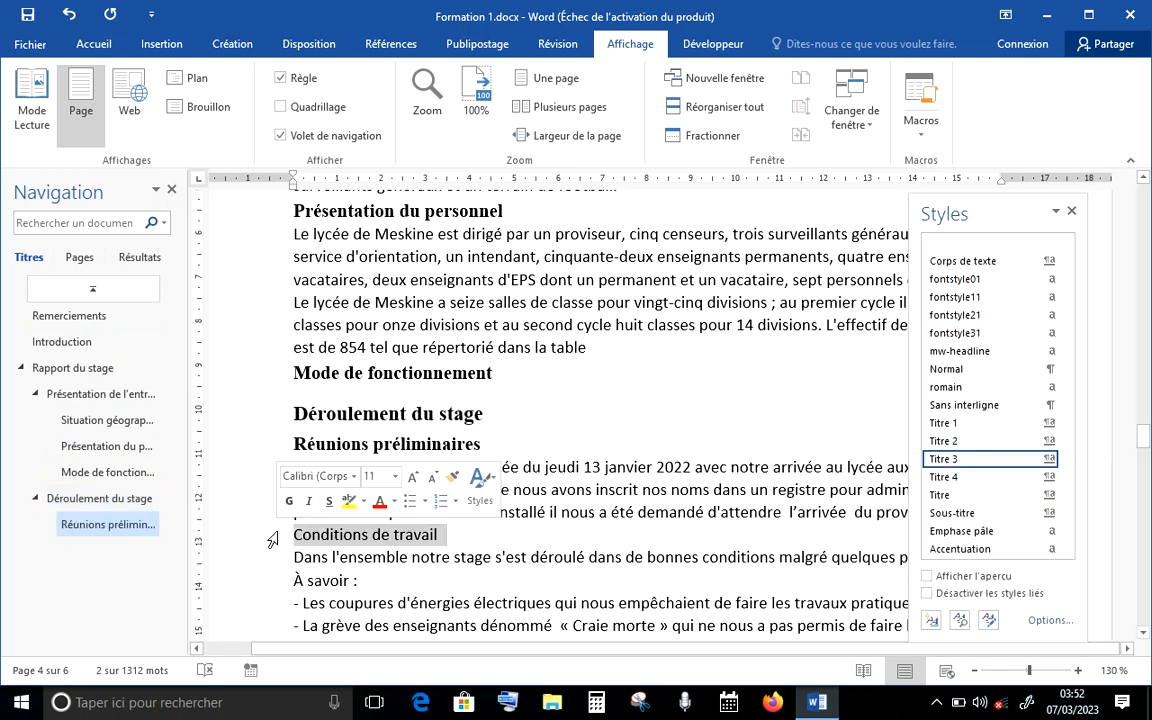
{"action": "left_click", "coordinate": [943, 459]}
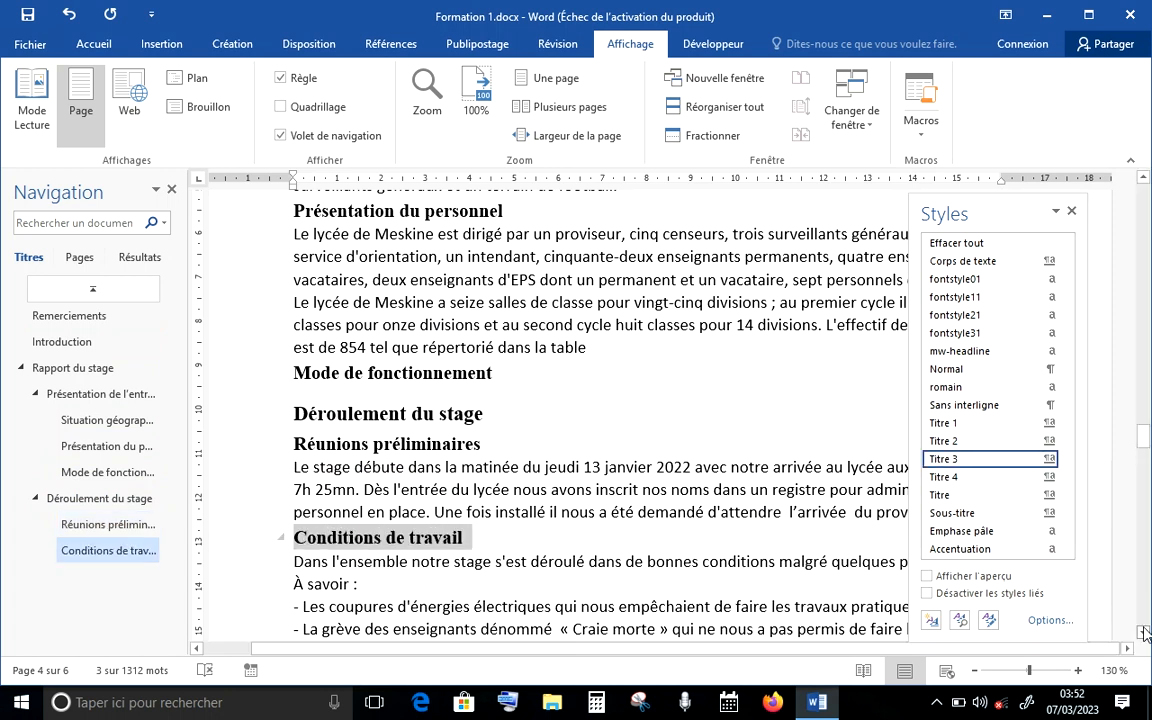
Step: Apply the Titre 3 style to the "Nombre de cours dispensés" line
{"action": "scroll", "coordinate": [1144, 633], "scroll_direction": "down", "scroll_amount": 4}
{"action": "scroll", "coordinate": [1144, 633], "scroll_direction": "down", "scroll_amount": 2}
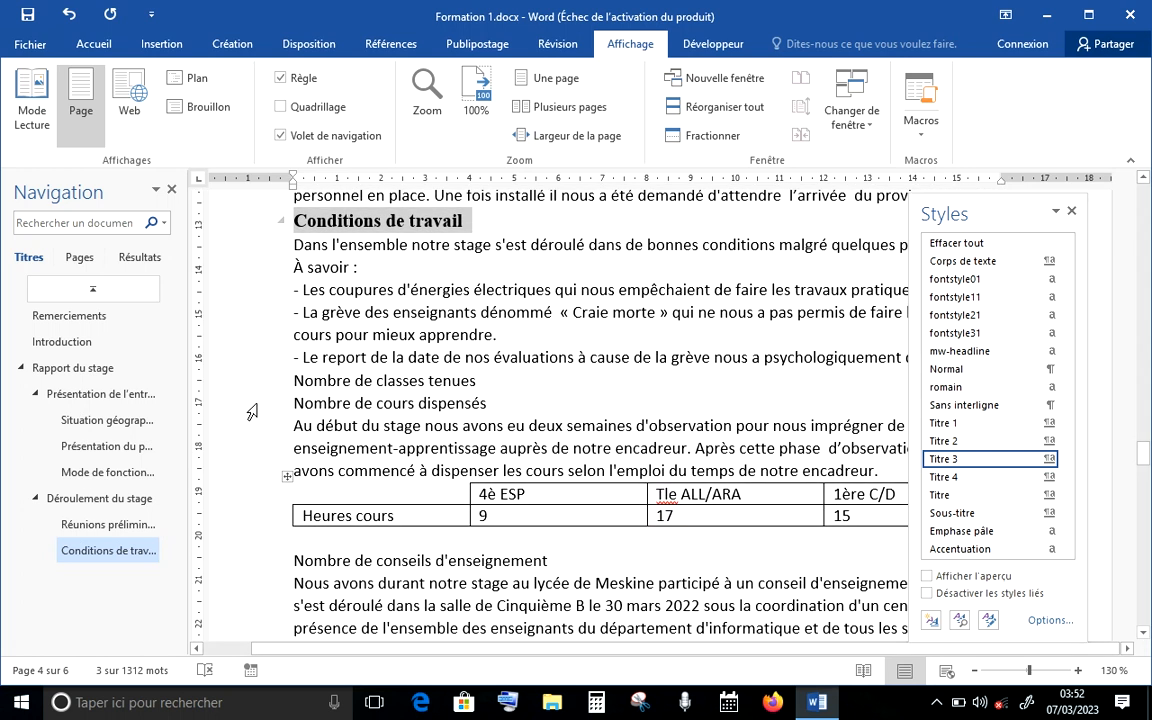
{"action": "left_click", "coordinate": [252, 412]}
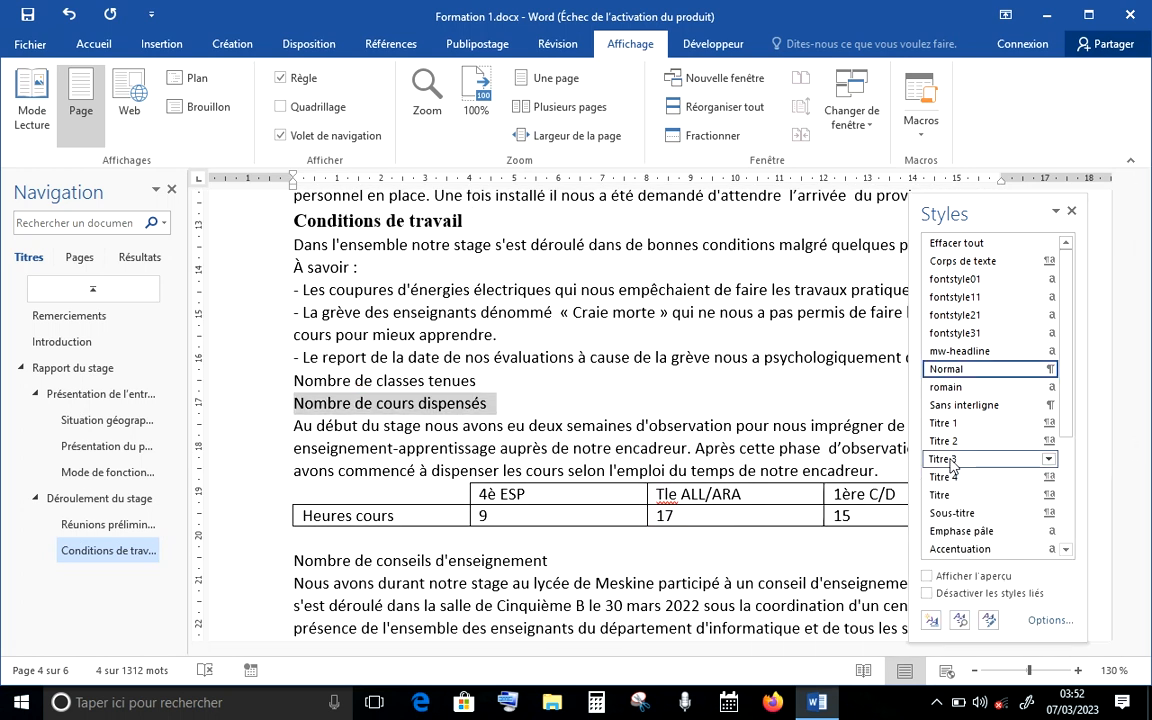
{"action": "left_click", "coordinate": [945, 460]}
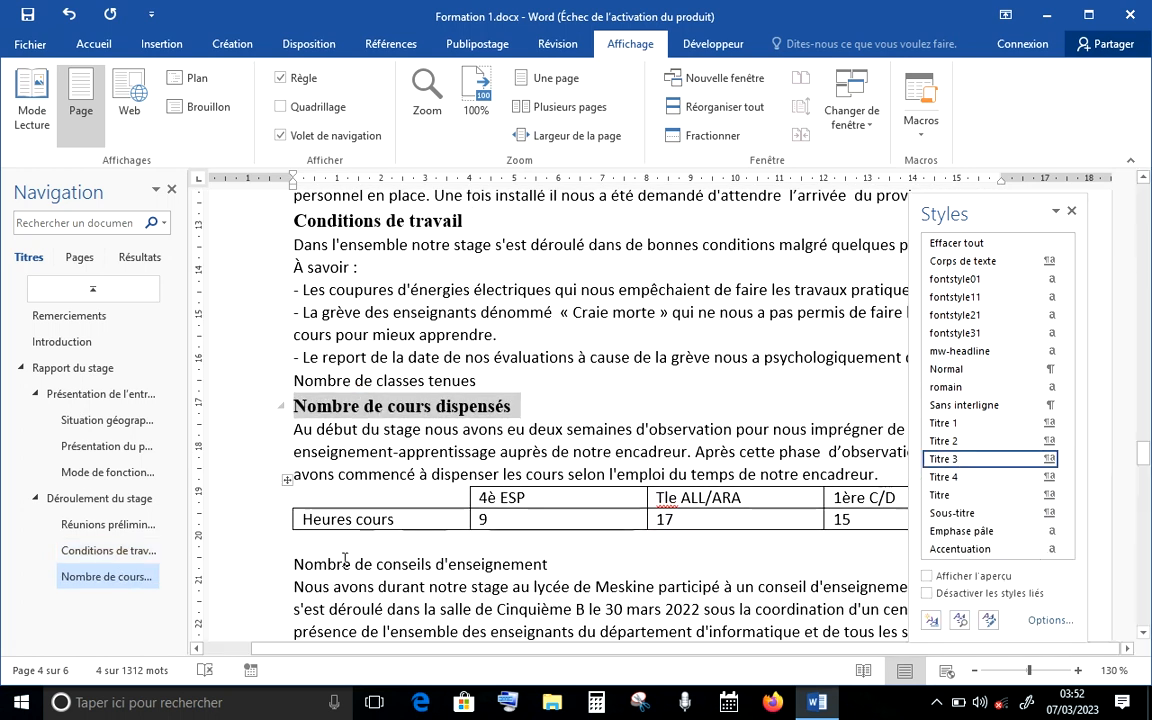
Step: Apply the Titre 3 style to the "Difficultés rencontrées et suggestions" line on page 5
{"action": "left_click", "coordinate": [1142, 633]}
{"action": "scroll", "coordinate": [1142, 640], "scroll_direction": "down", "scroll_amount": 5}
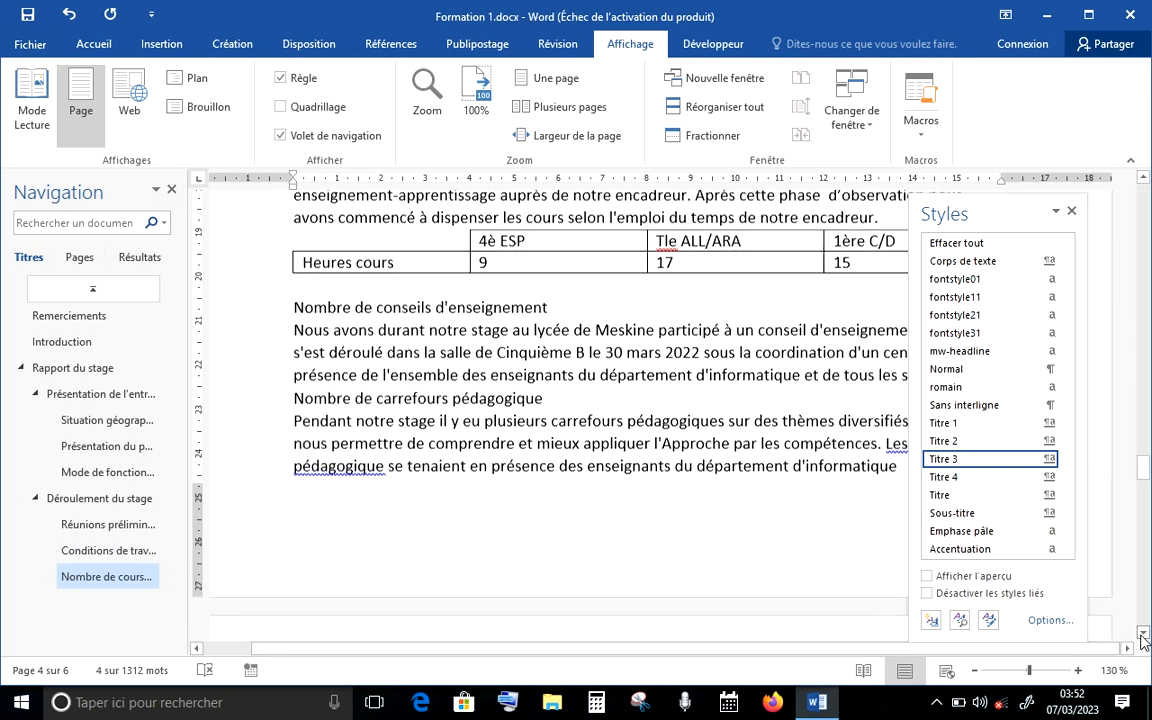
{"action": "scroll", "coordinate": [1142, 640], "scroll_direction": "down", "scroll_amount": 8}
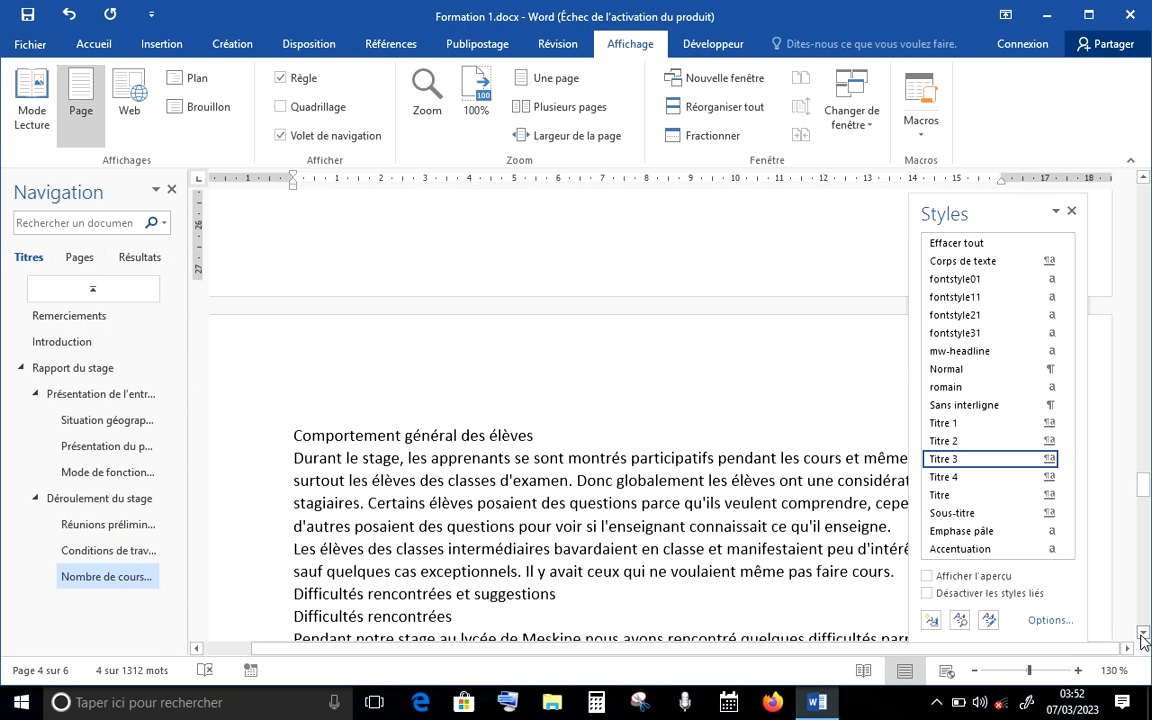
{"action": "scroll", "coordinate": [1142, 640], "scroll_direction": "down", "scroll_amount": 3}
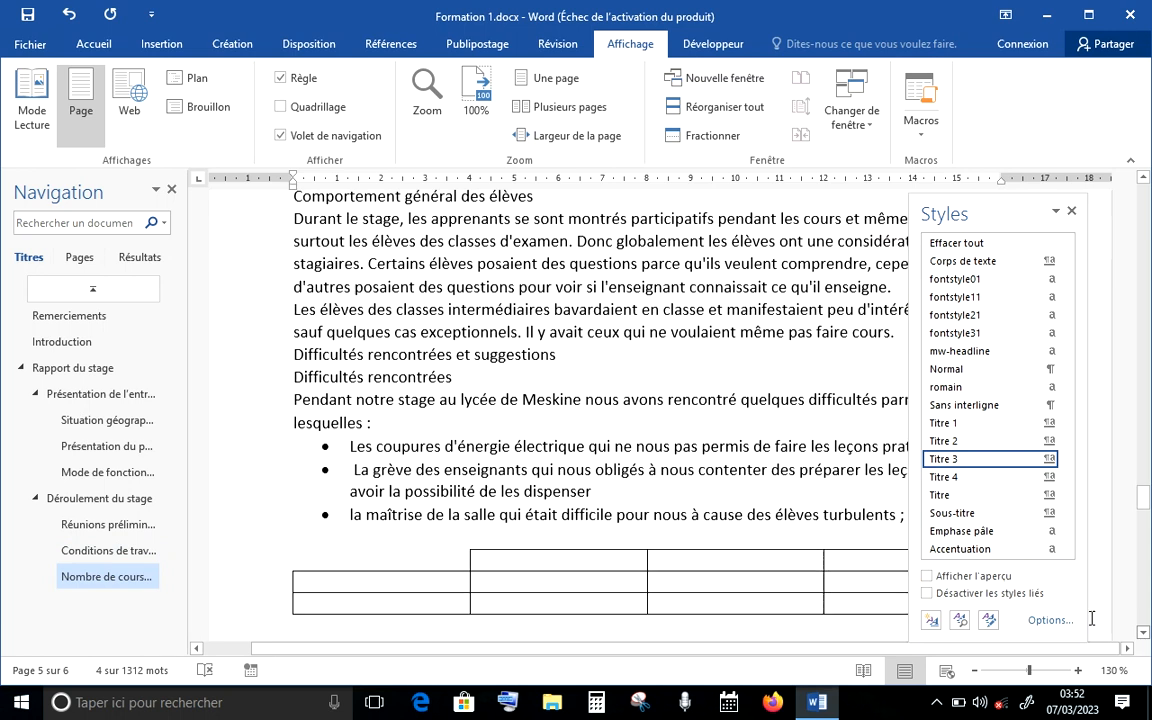
{"action": "left_click", "coordinate": [252, 342]}
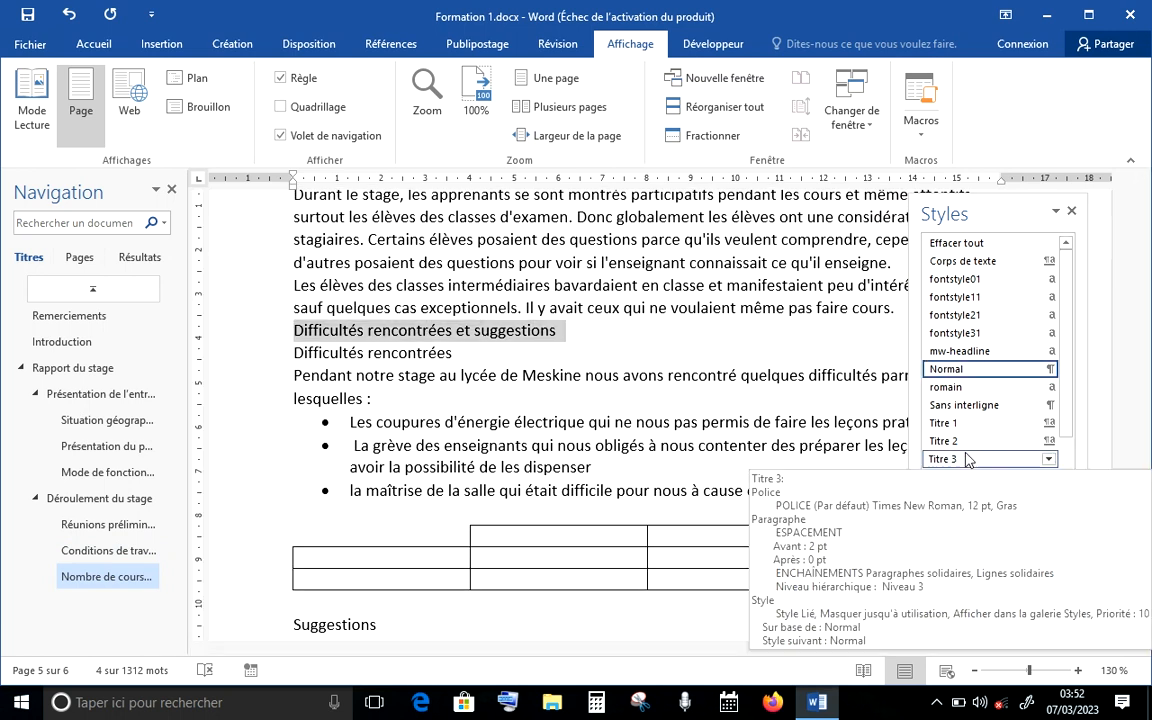
{"action": "left_click", "coordinate": [967, 459]}
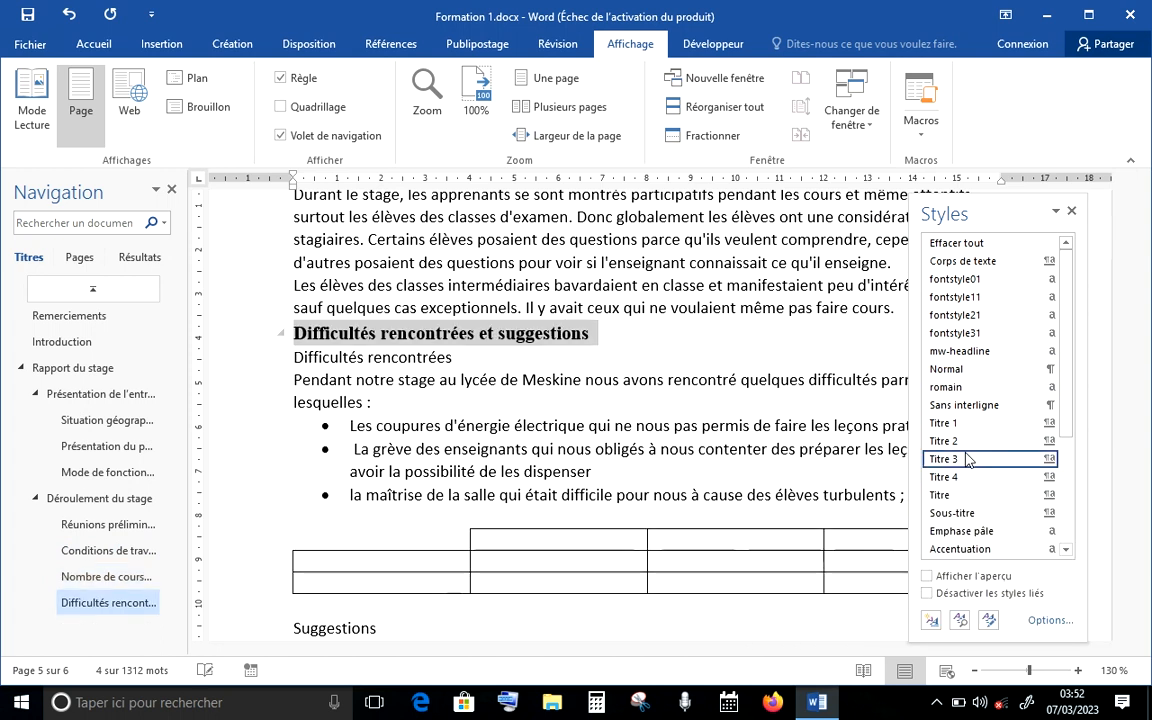
Step: Apply the Titre 4 style to "Difficultés rencontrées" and set that style's font to Times New Roman, size 12
{"action": "left_click", "coordinate": [274, 364]}
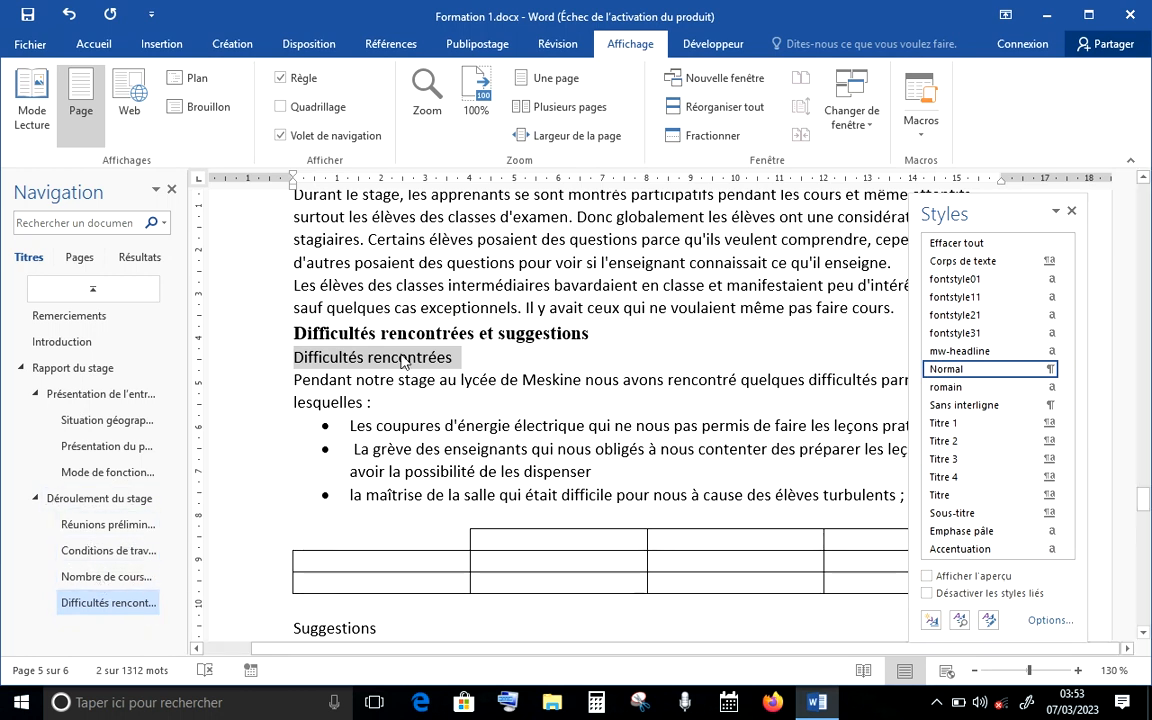
{"action": "left_click", "coordinate": [944, 480]}
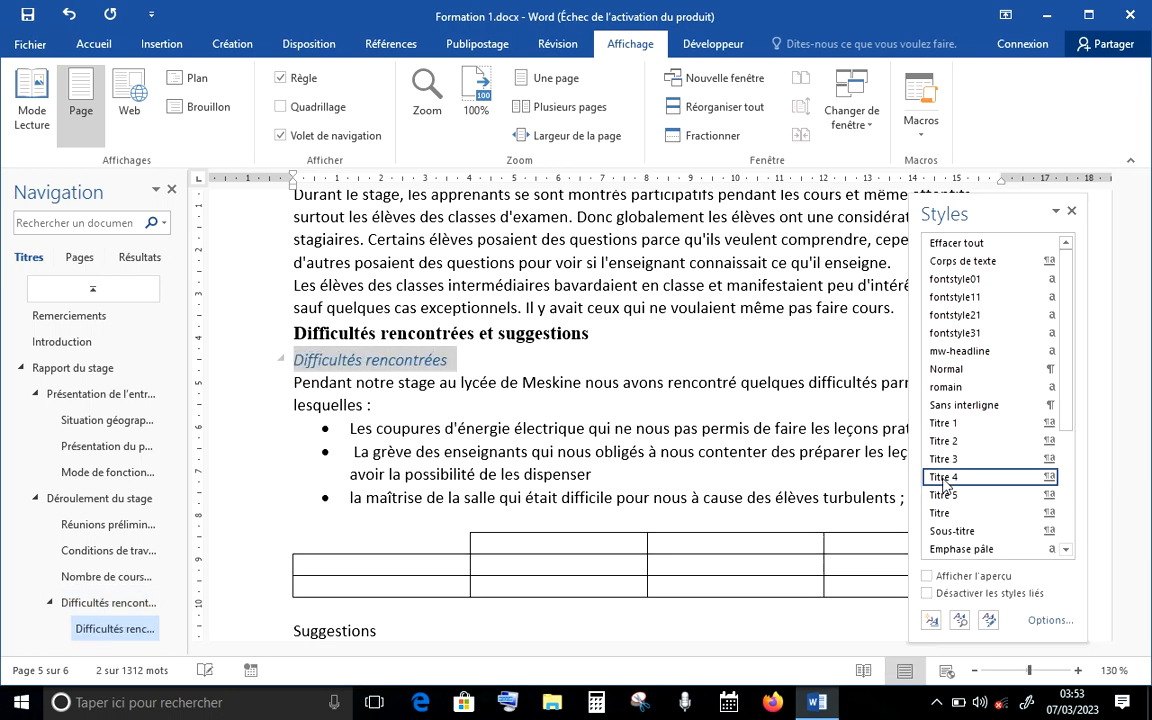
{"action": "right_click", "coordinate": [944, 484]}
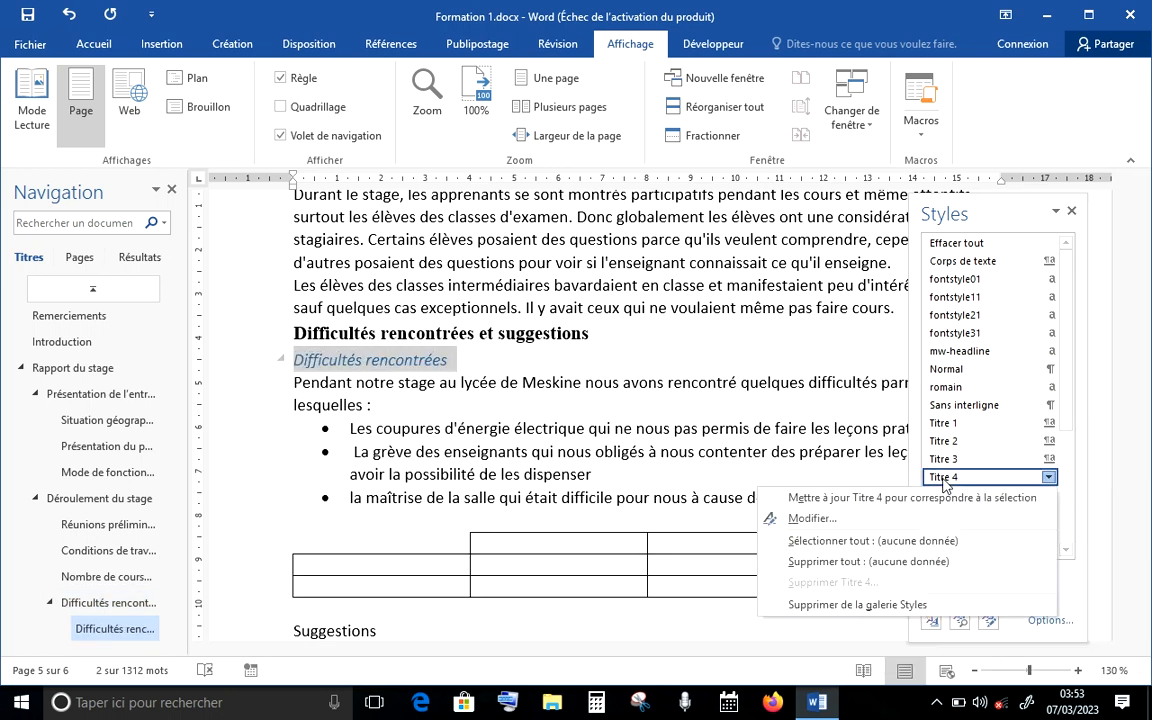
{"action": "left_click", "coordinate": [831, 519]}
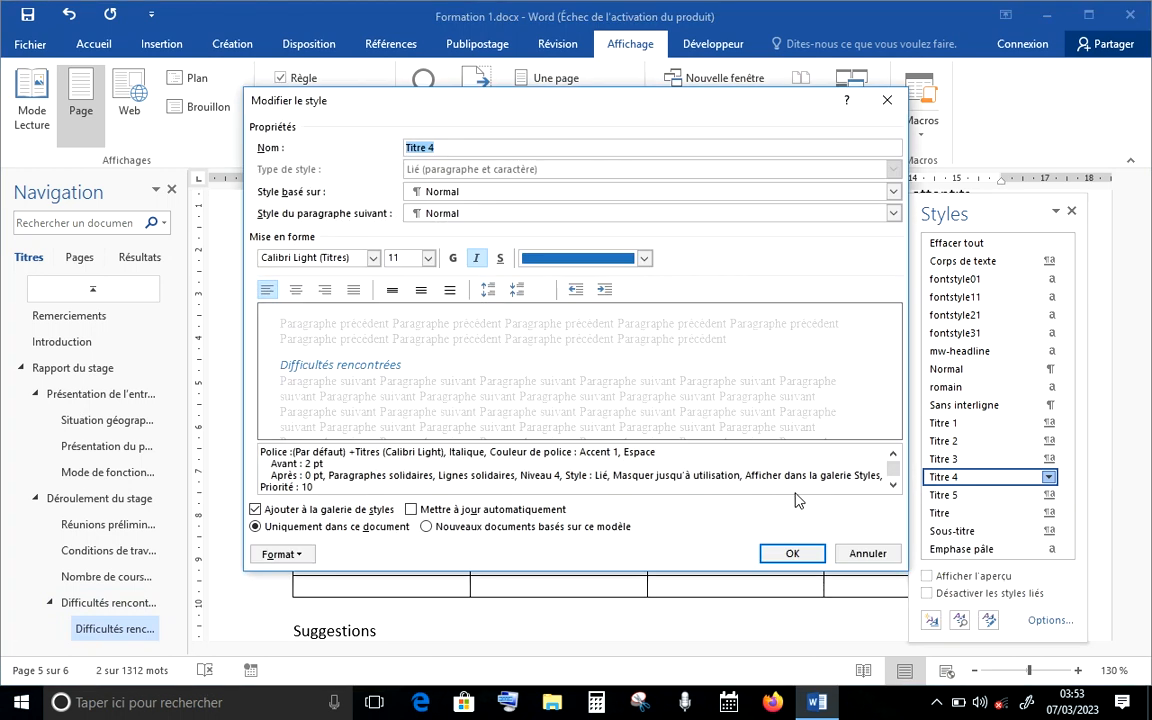
{"action": "left_click", "coordinate": [373, 258]}
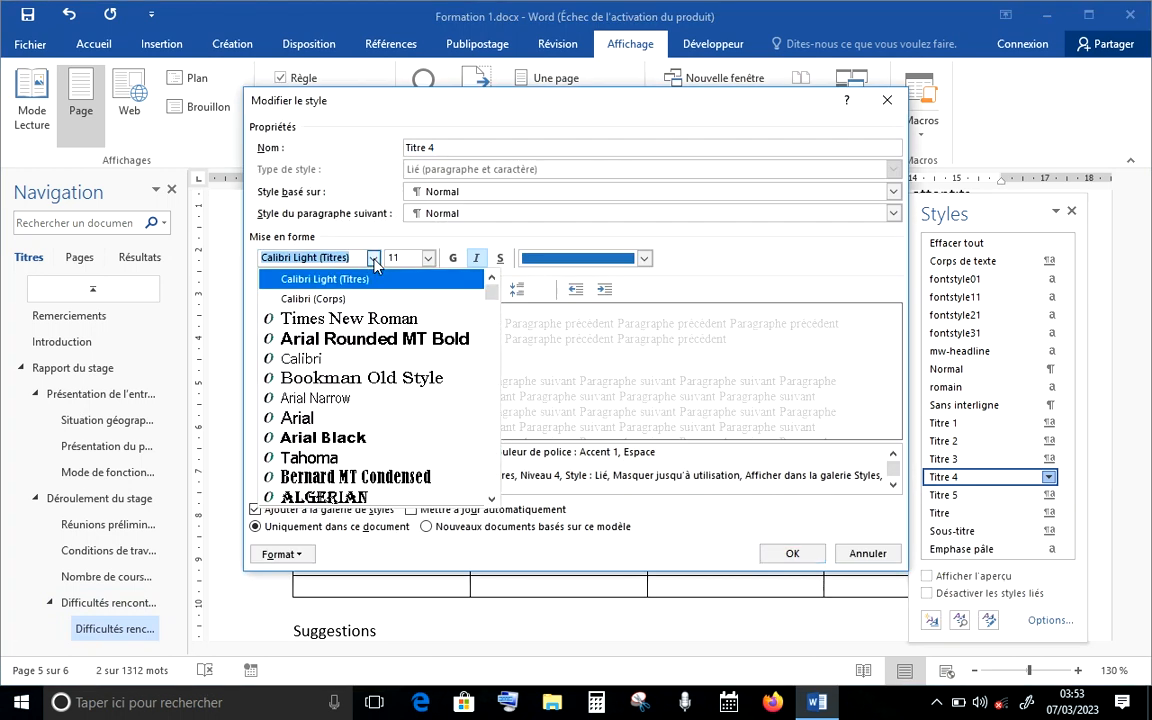
{"action": "left_click", "coordinate": [330, 333]}
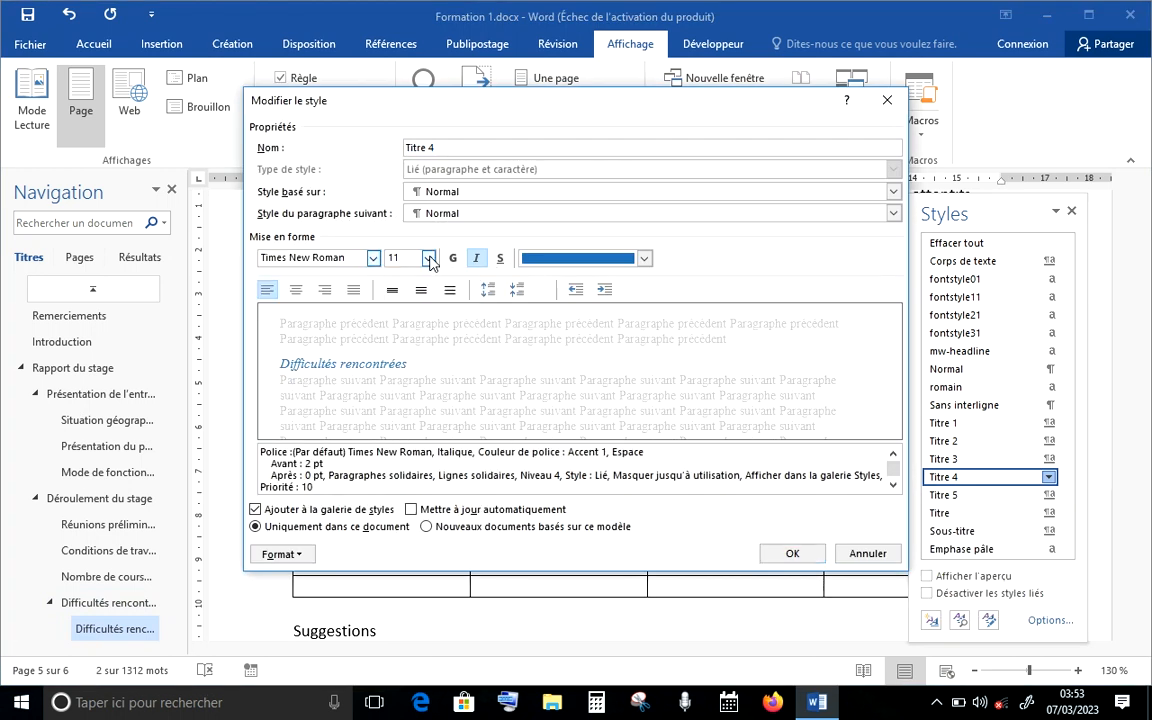
{"action": "left_click", "coordinate": [429, 258]}
{"action": "left_click", "coordinate": [406, 326]}
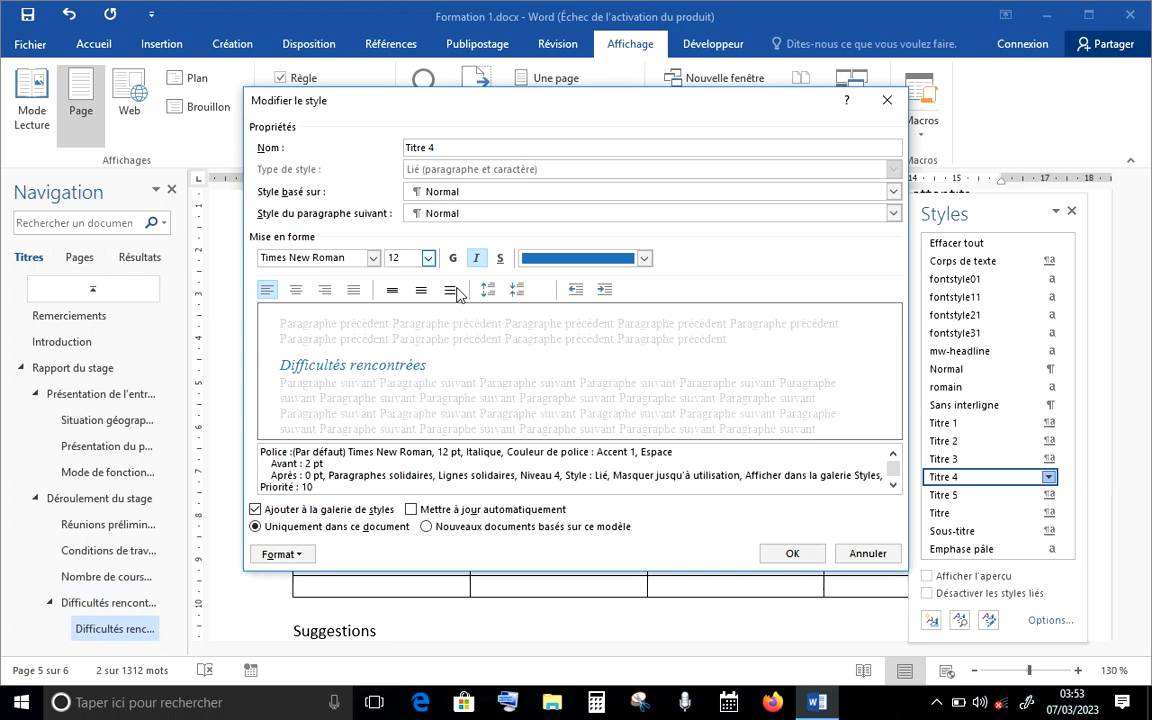
Step: Remove italics from the Titre 4 style, set its font colour to Automatique and save the modified style
{"action": "left_click", "coordinate": [475, 258]}
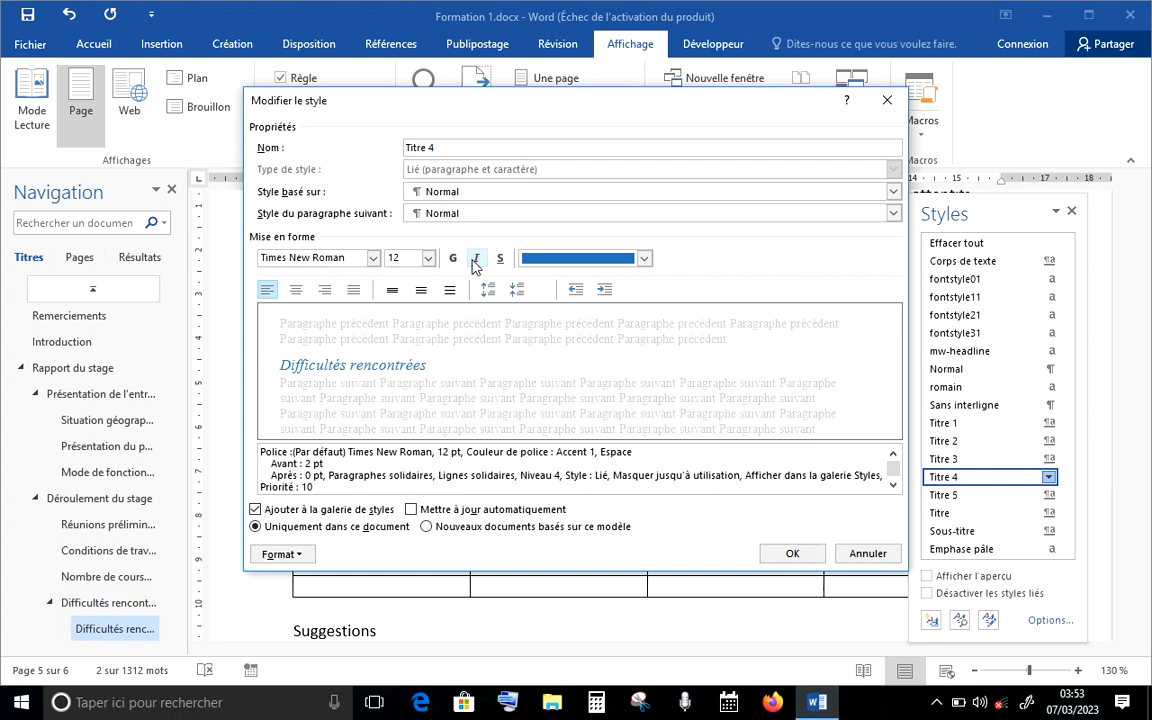
{"action": "left_click", "coordinate": [644, 258]}
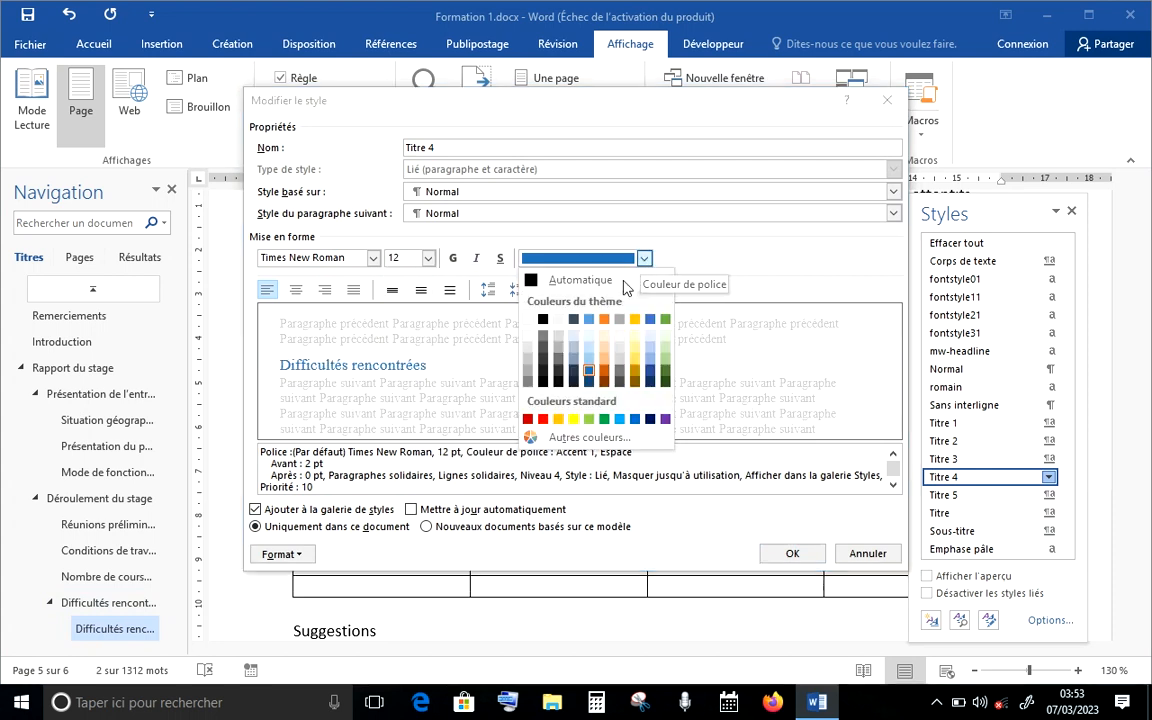
{"action": "left_click", "coordinate": [585, 280]}
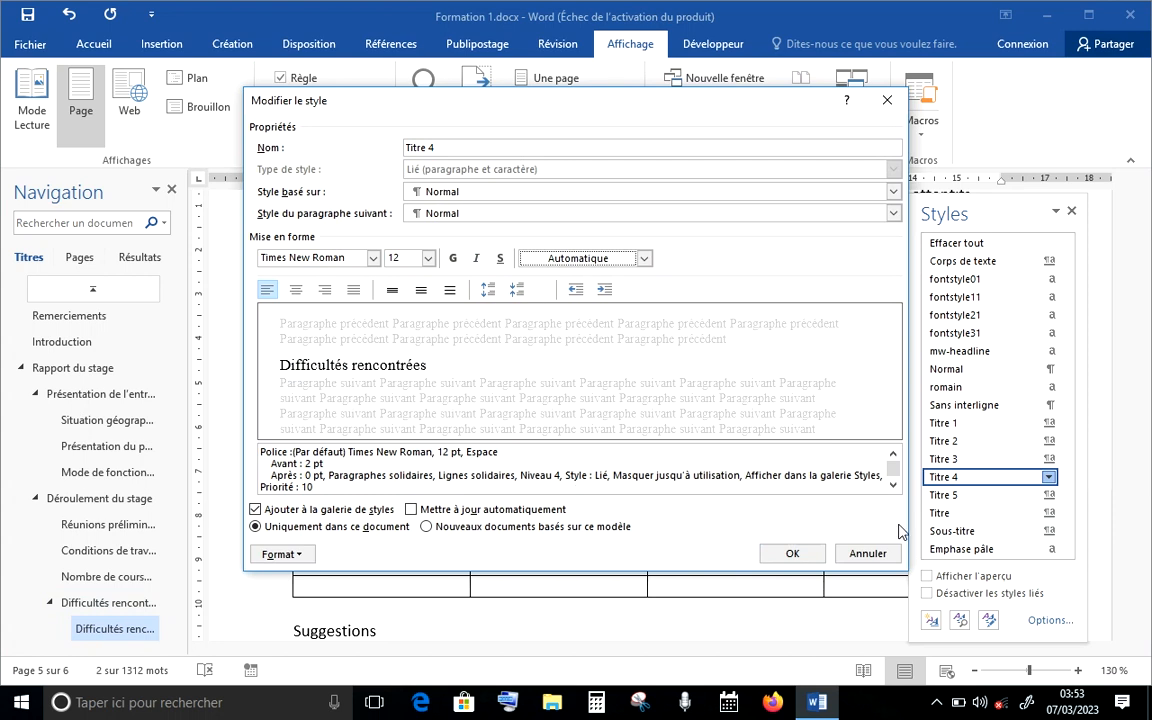
{"action": "left_click", "coordinate": [804, 556]}
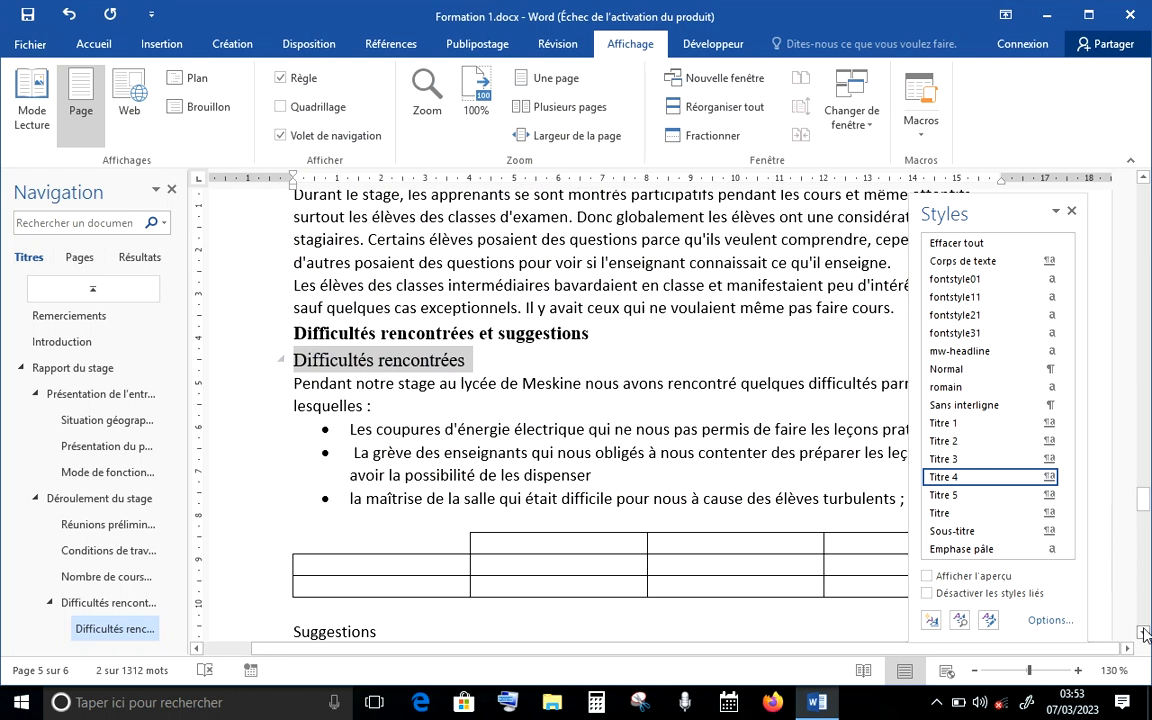
Step: Apply the Titre 4 style to the "Suggestions" line below the empty table
{"action": "scroll", "coordinate": [594, 510], "scroll_direction": "down", "scroll_amount": 4}
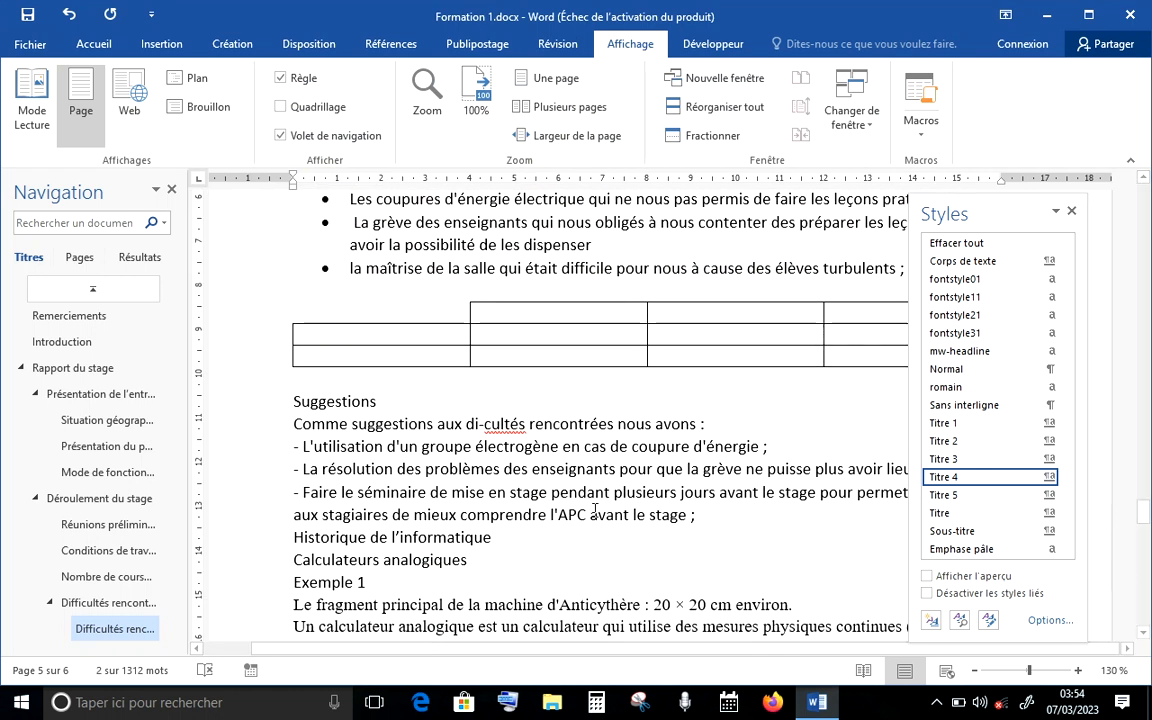
{"action": "left_click", "coordinate": [270, 408]}
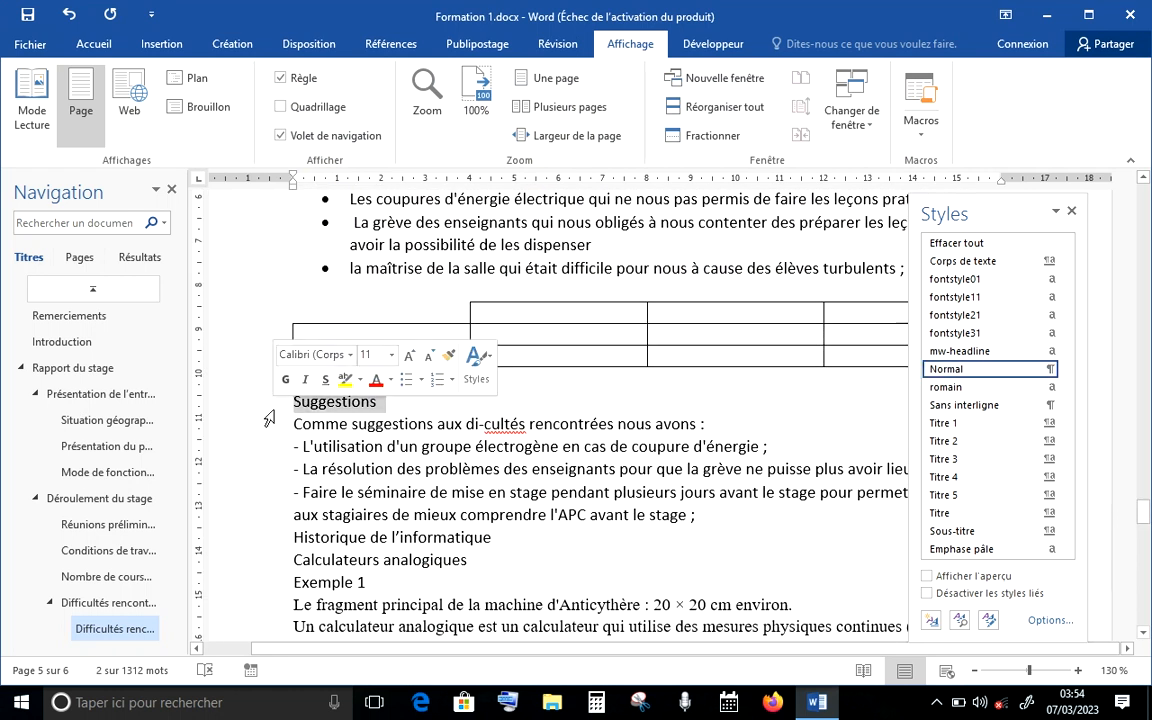
{"action": "left_click", "coordinate": [950, 477]}
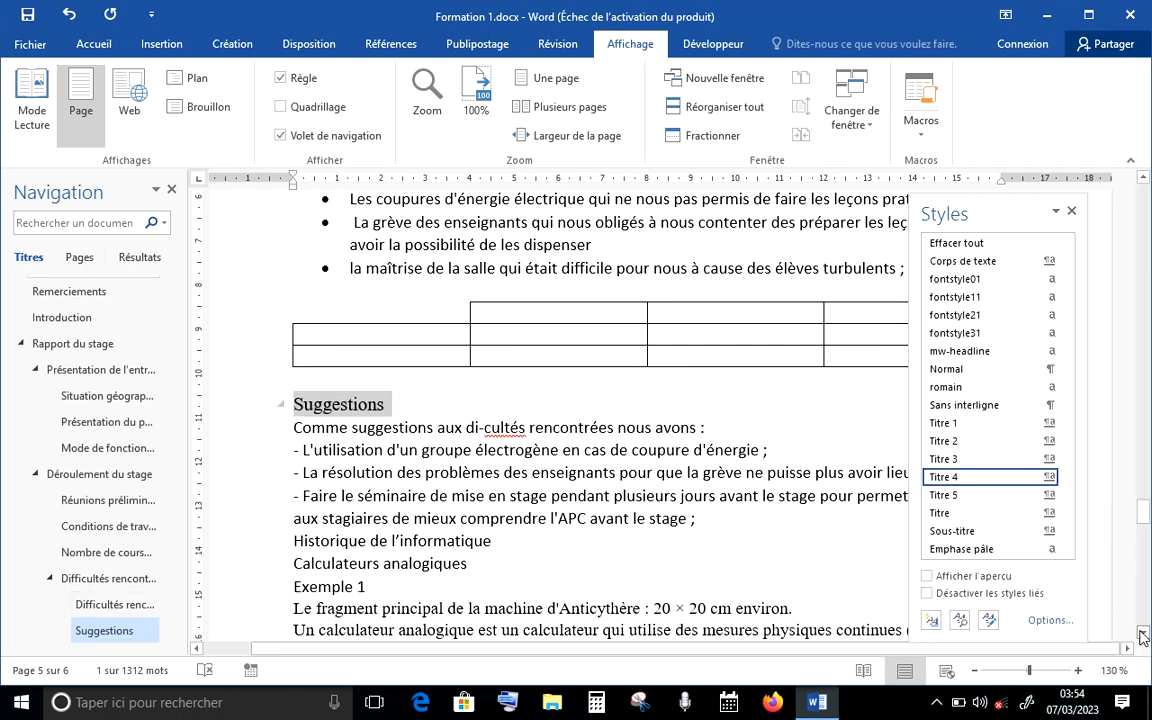
Step: Move the Styles pane away from the text and apply the Titre 1 style to "Historique de l'informatique"
{"action": "left_click", "coordinate": [1143, 633]}
{"action": "left_click", "coordinate": [1143, 633]}
{"action": "left_click", "coordinate": [1143, 633]}
{"action": "left_click", "coordinate": [1143, 633]}
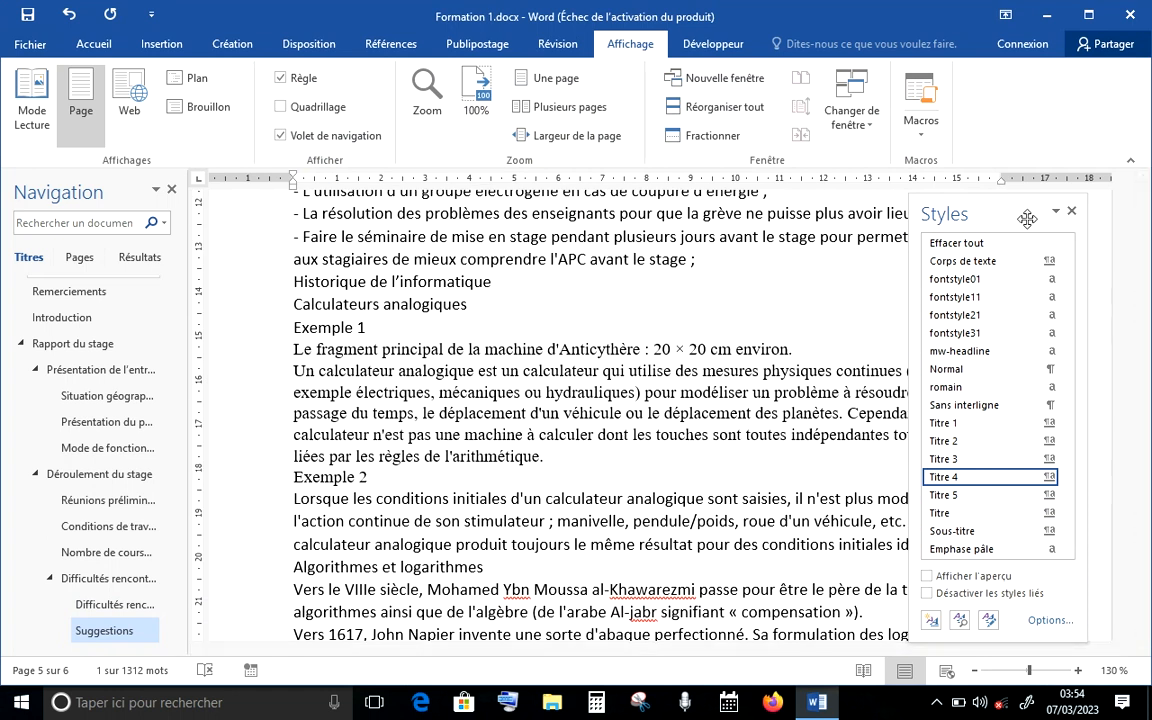
{"action": "left_click_drag", "start_coordinate": [1027, 219], "coordinate": [1054, 90]}
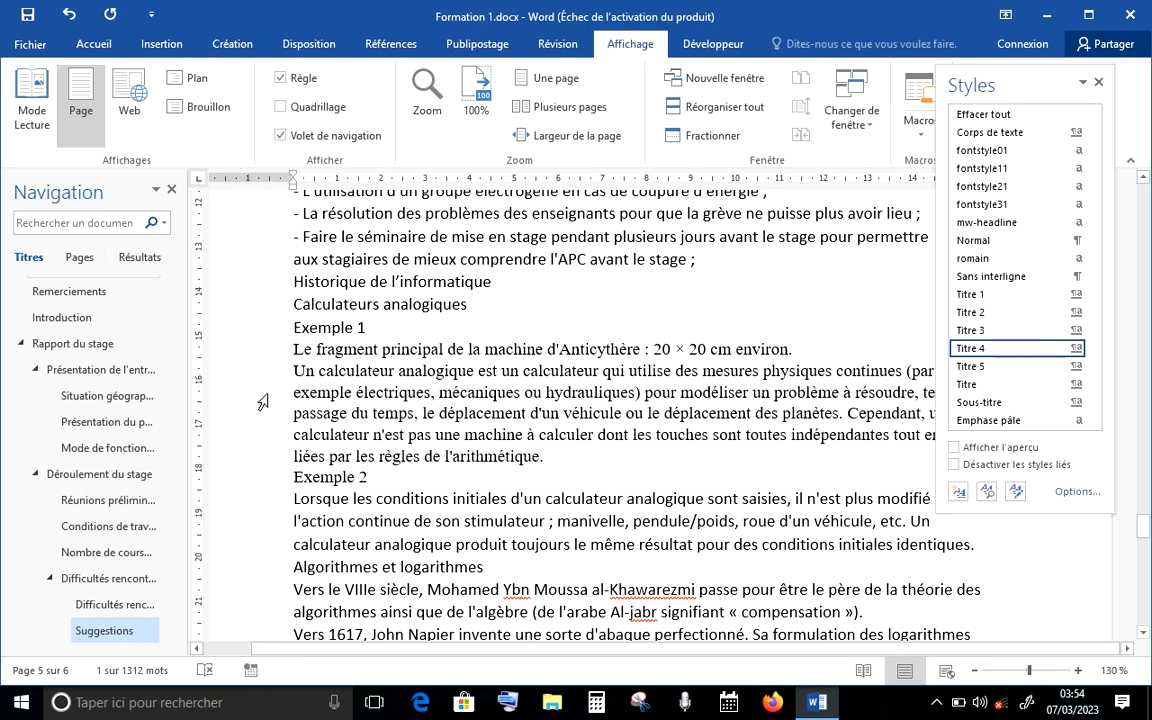
{"action": "left_click", "coordinate": [266, 287]}
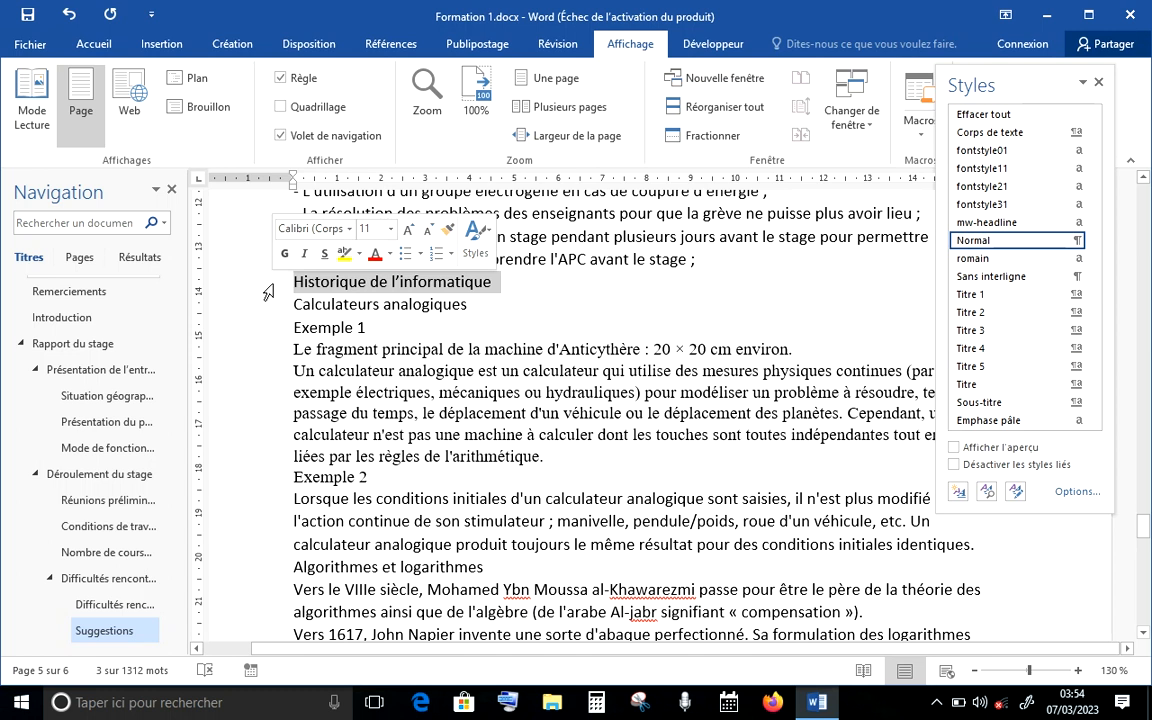
{"action": "left_click", "coordinate": [975, 296]}
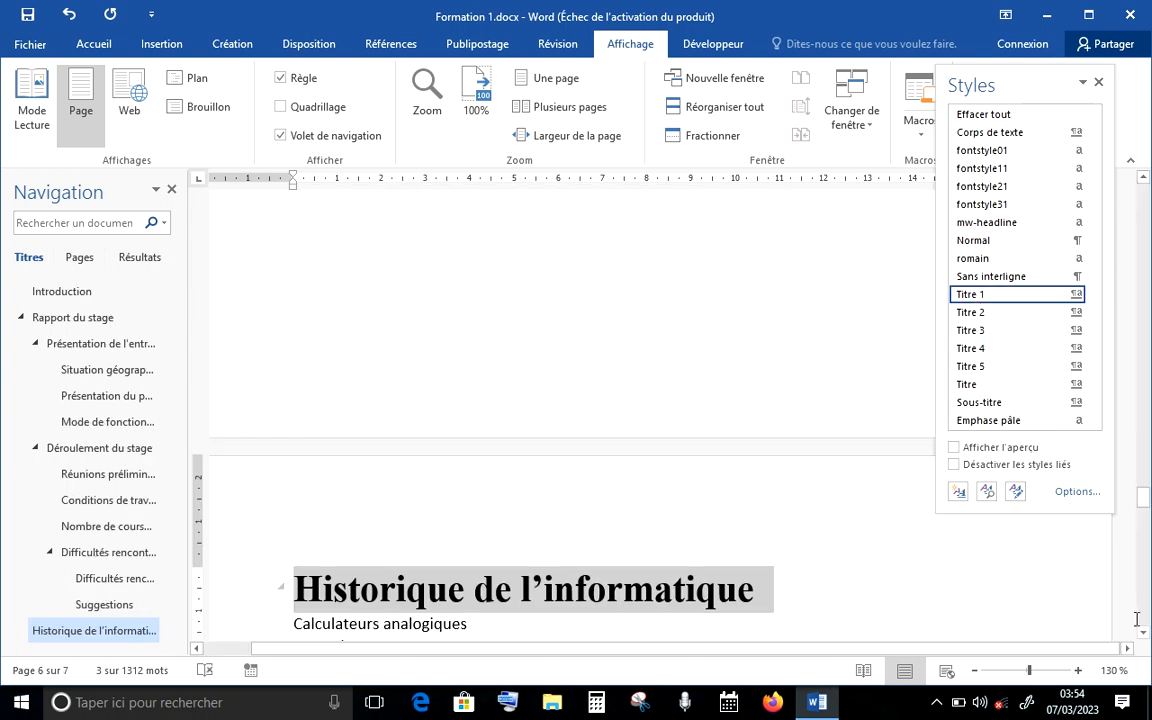
Step: Apply the Titre 2 style to "Calculateurs analogiques" below the "Historique de l'informatique" heading
{"action": "left_click", "coordinate": [1143, 633]}
{"action": "left_click", "coordinate": [1143, 635]}
{"action": "left_click", "coordinate": [1143, 636]}
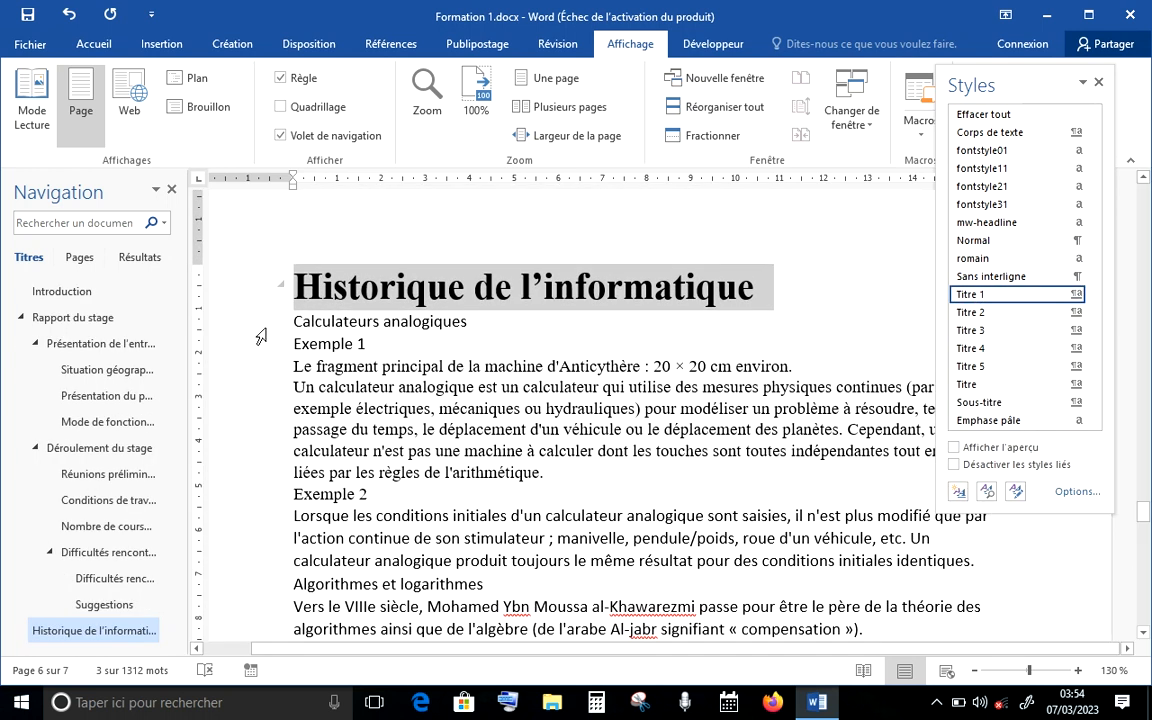
{"action": "left_click", "coordinate": [262, 331]}
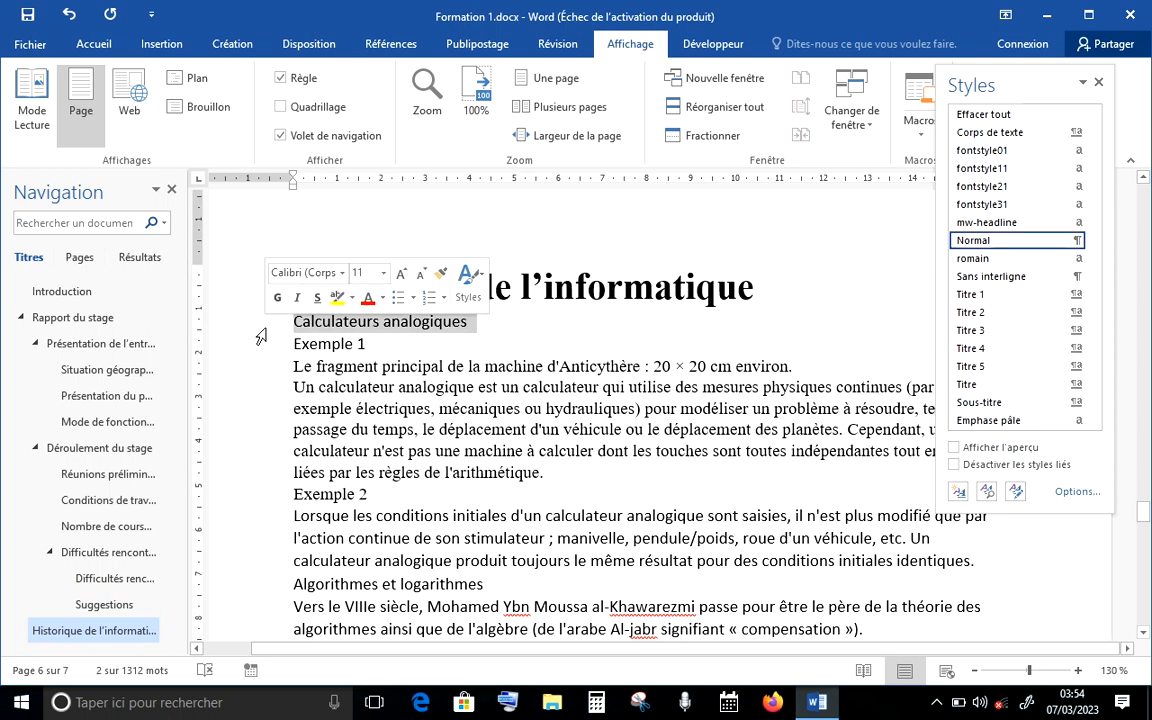
{"action": "left_click", "coordinate": [975, 313]}
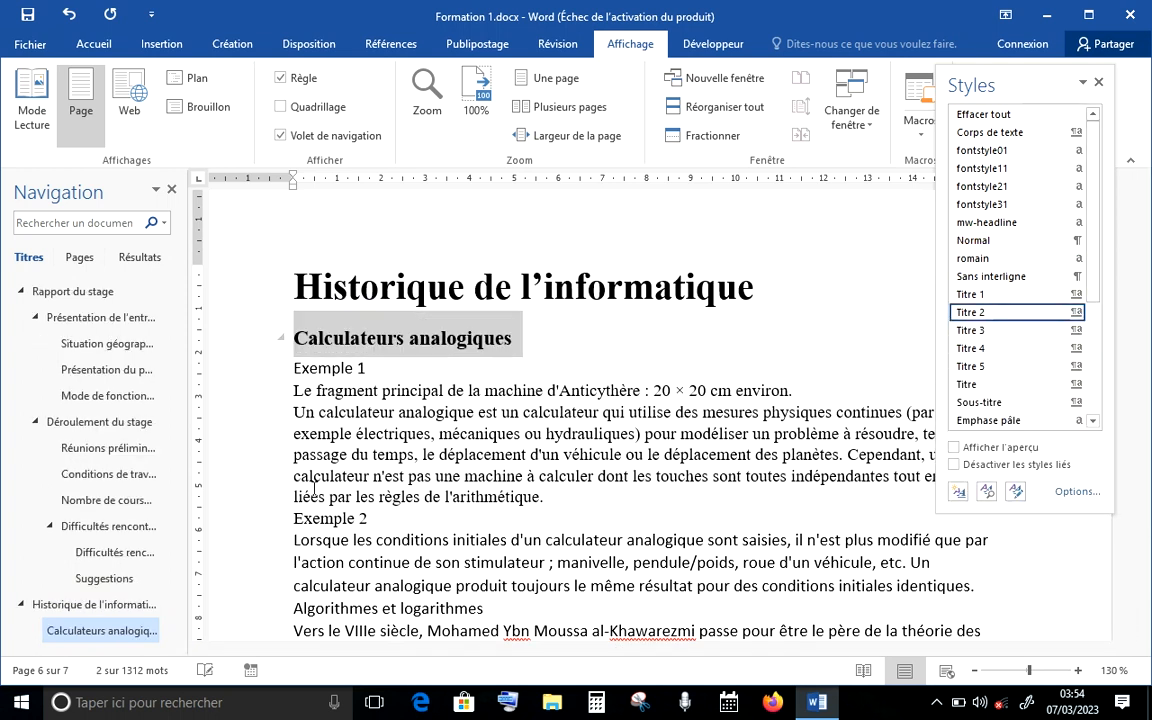
Step: Apply the Titre 3 style to "Exemple 1" and "Exemple 2" in the "Calculateurs analogiques" section
{"action": "left_click", "coordinate": [238, 362]}
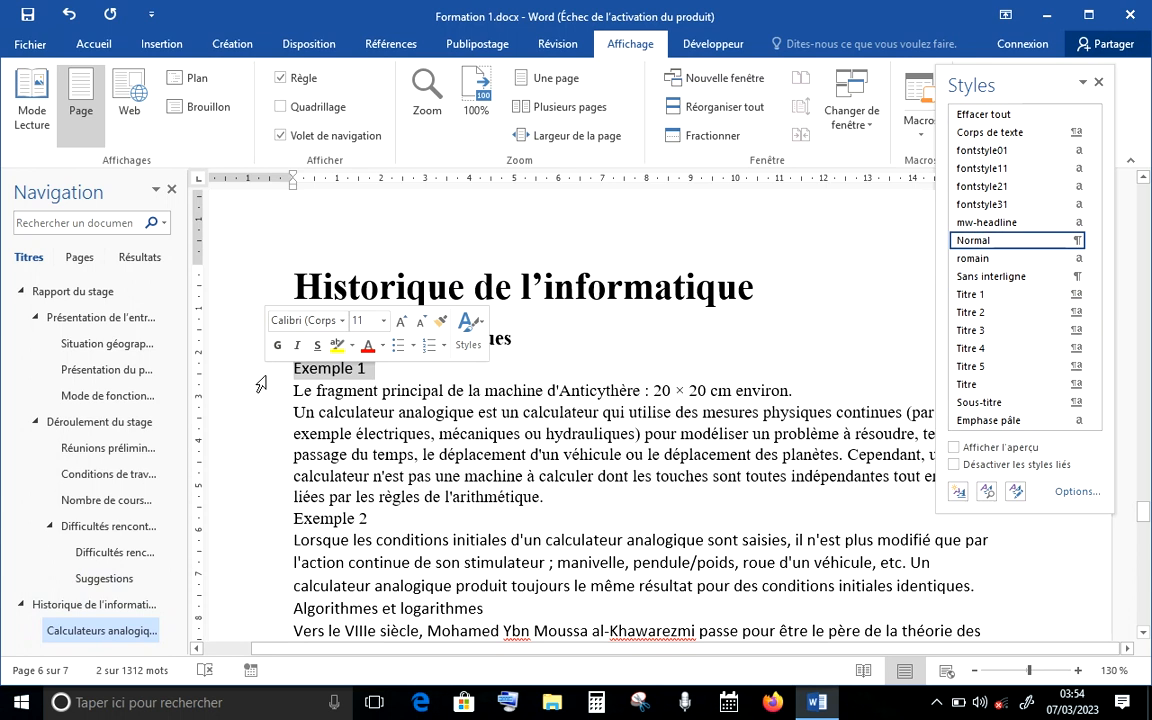
{"action": "left_click", "coordinate": [975, 334]}
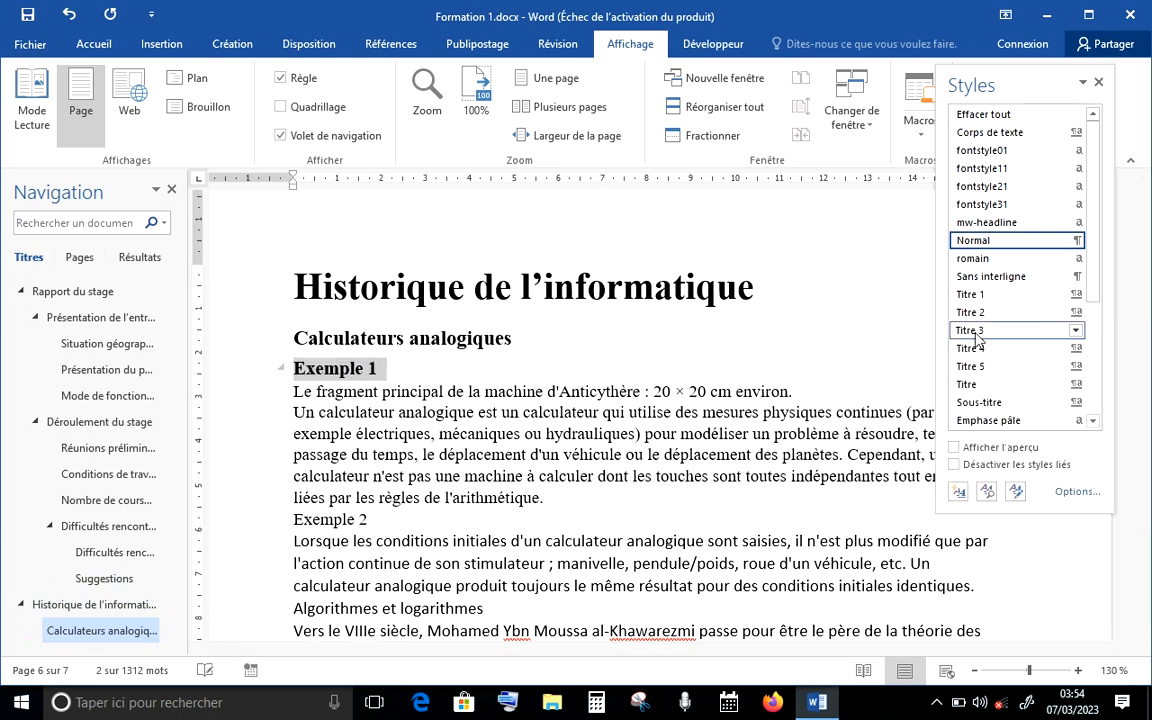
{"action": "left_click", "coordinate": [270, 525]}
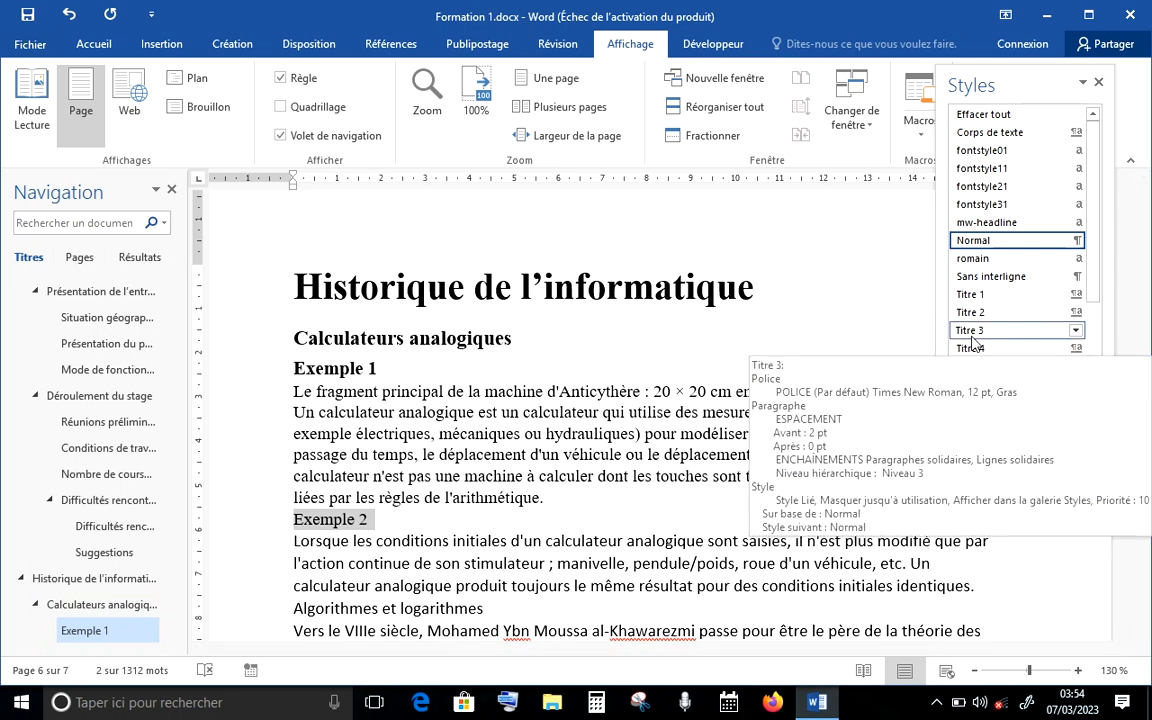
{"action": "left_click", "coordinate": [975, 334]}
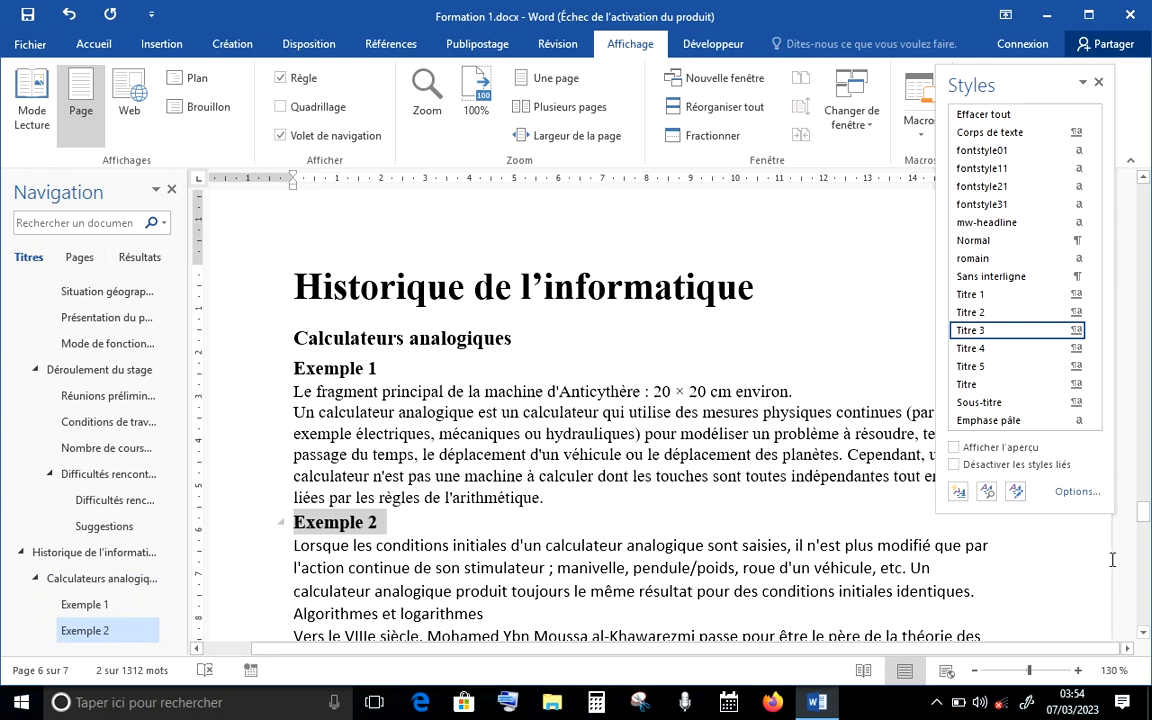
Step: Apply the Titre 2 style to "Algorithmes et logarithmes" and "Premiers calculateurs mécaniques"
{"action": "left_click", "coordinate": [1145, 633]}
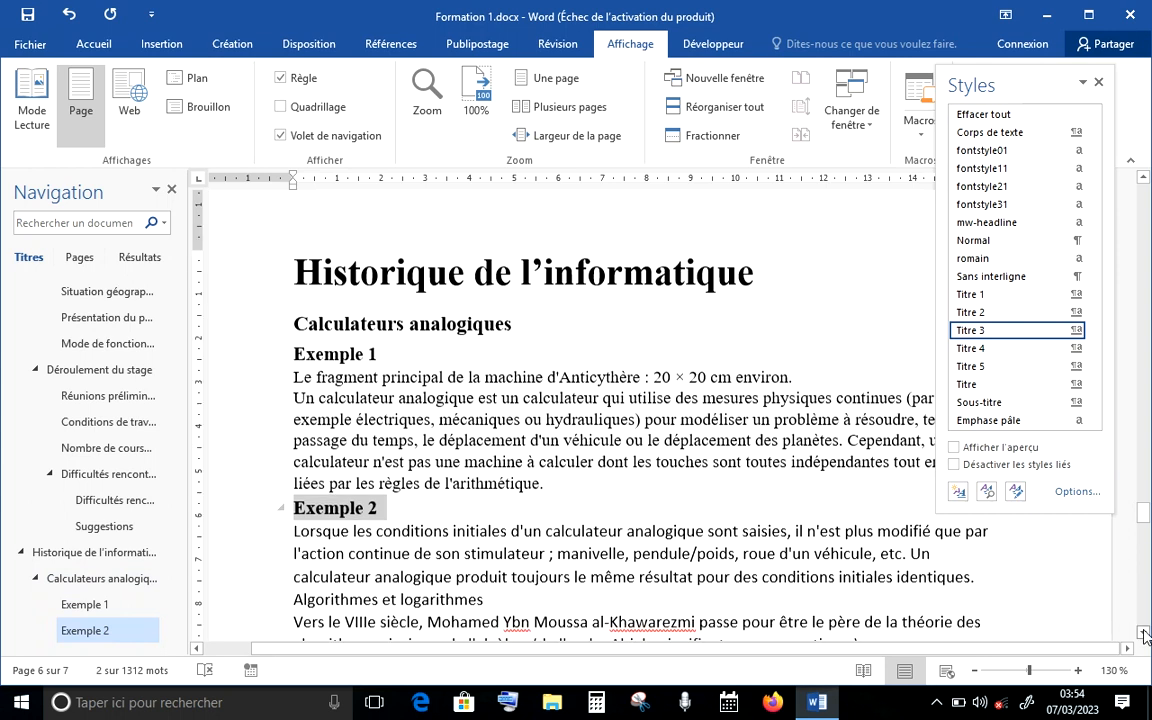
{"action": "left_click", "coordinate": [1145, 633]}
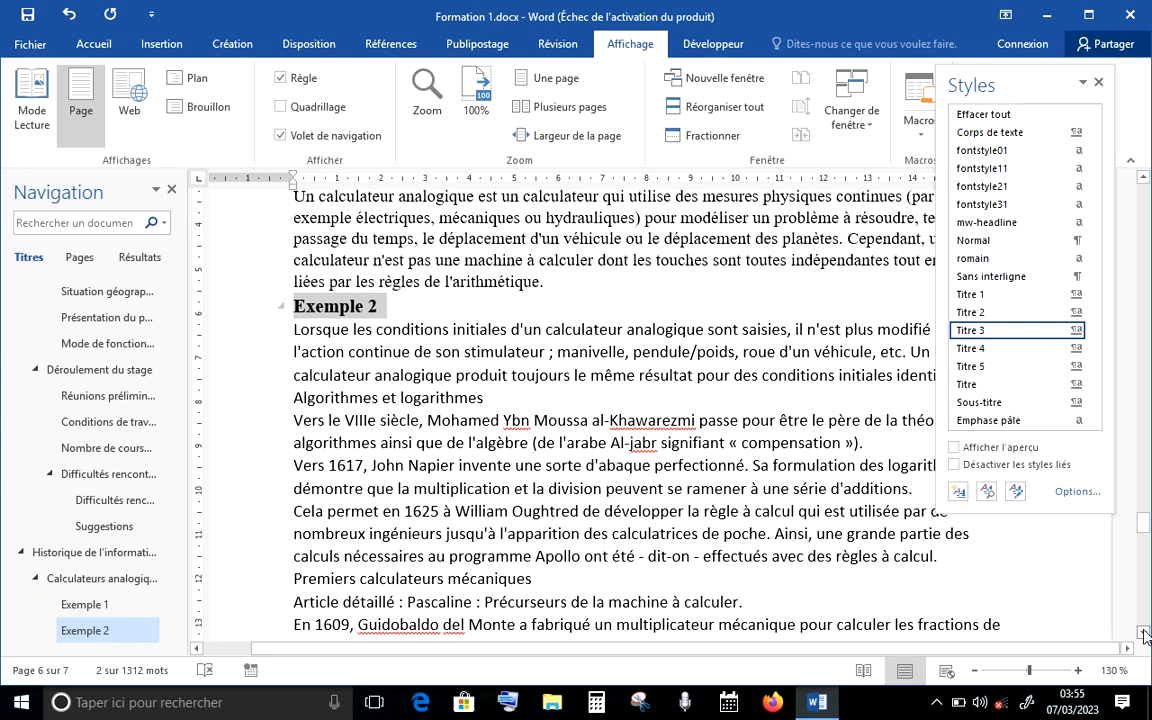
{"action": "left_click", "coordinate": [268, 403]}
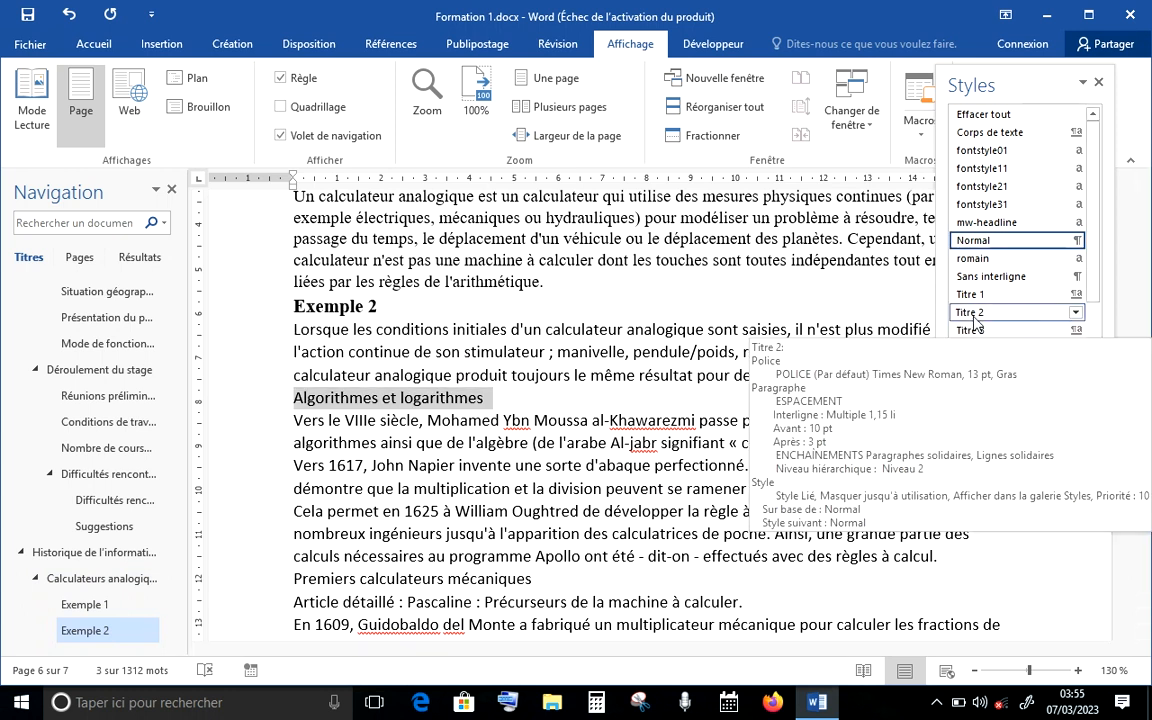
{"action": "left_click", "coordinate": [970, 312]}
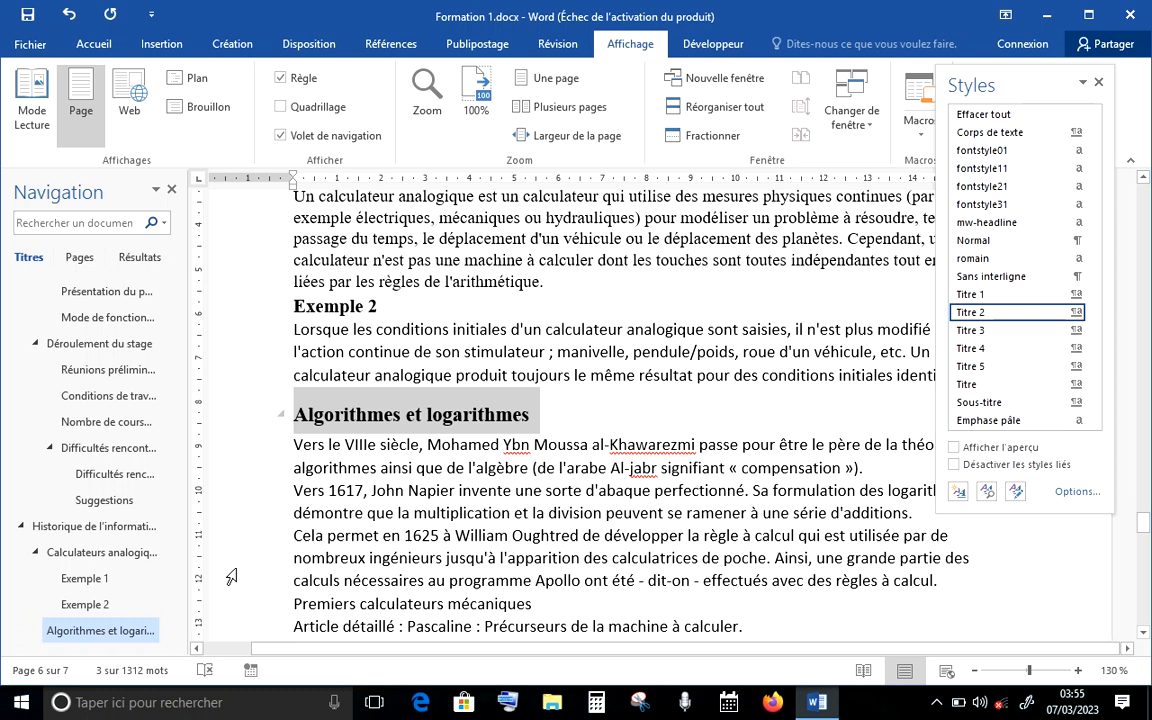
{"action": "left_click", "coordinate": [244, 606]}
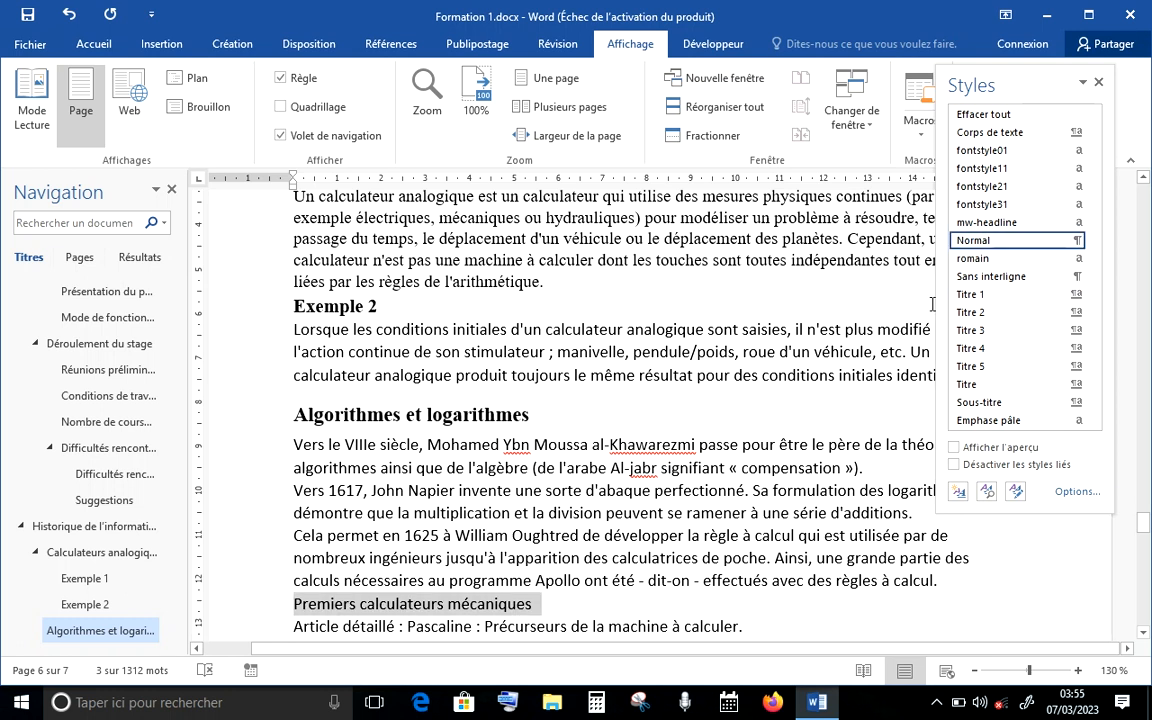
{"action": "left_click", "coordinate": [965, 316]}
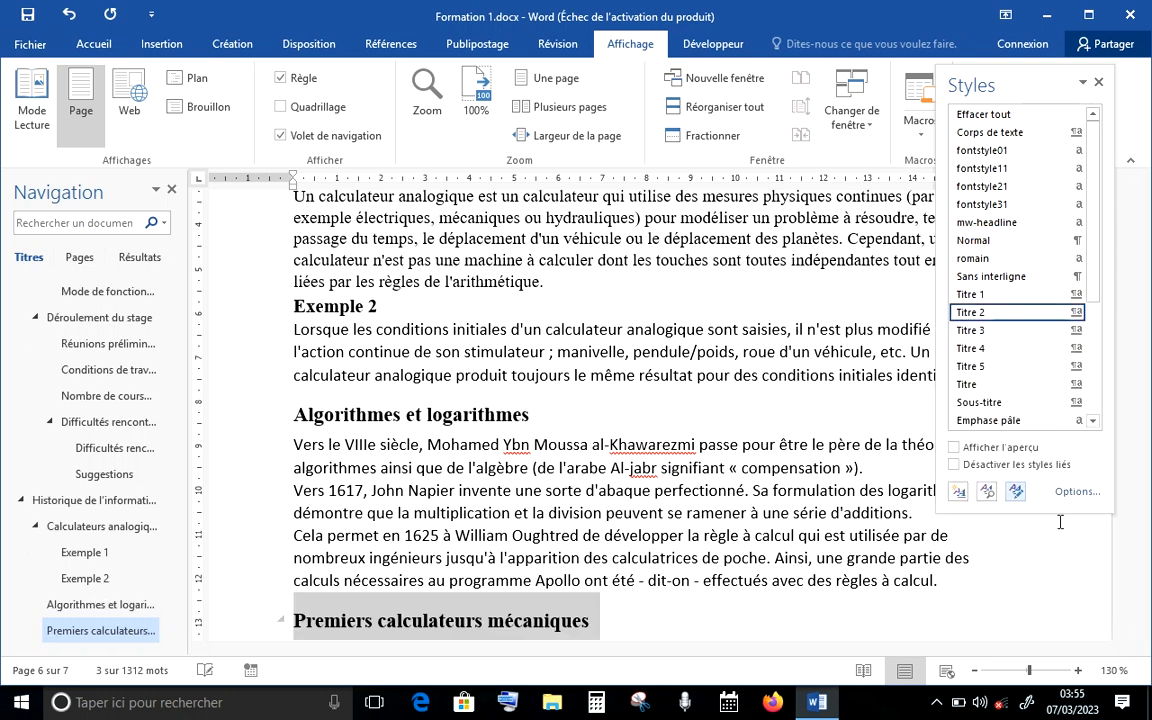
Step: Apply the Titre 1 style to the "Gestion des absences dans une entreprise" line after the mechanical calculators section
{"action": "left_click", "coordinate": [1142, 632]}
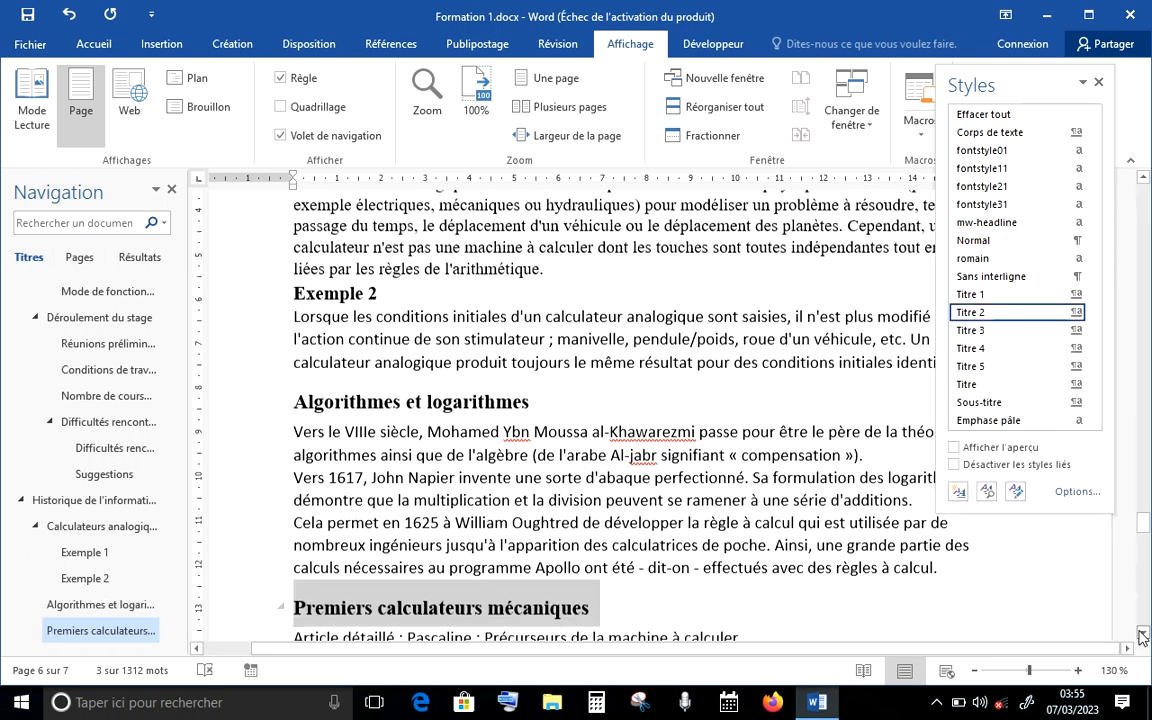
{"action": "left_click", "coordinate": [1142, 632]}
{"action": "left_click", "coordinate": [1142, 632]}
{"action": "left_click", "coordinate": [1142, 632]}
{"action": "left_click", "coordinate": [1142, 632]}
{"action": "left_click", "coordinate": [1142, 632]}
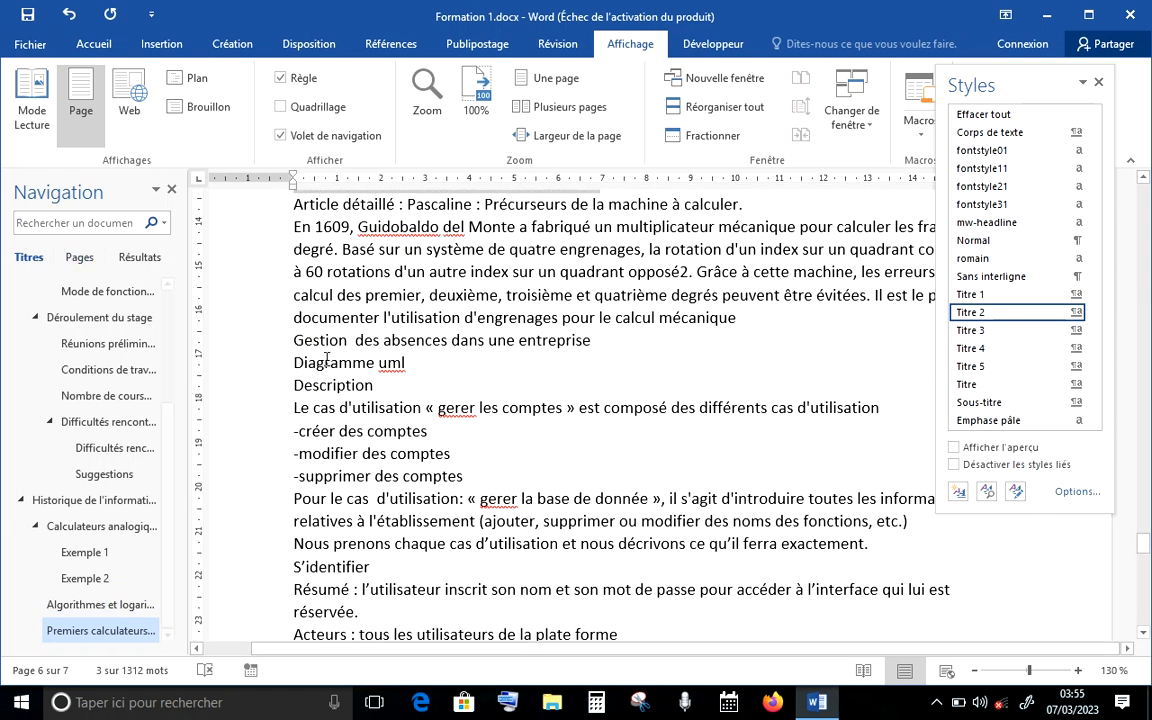
{"action": "left_click", "coordinate": [229, 344]}
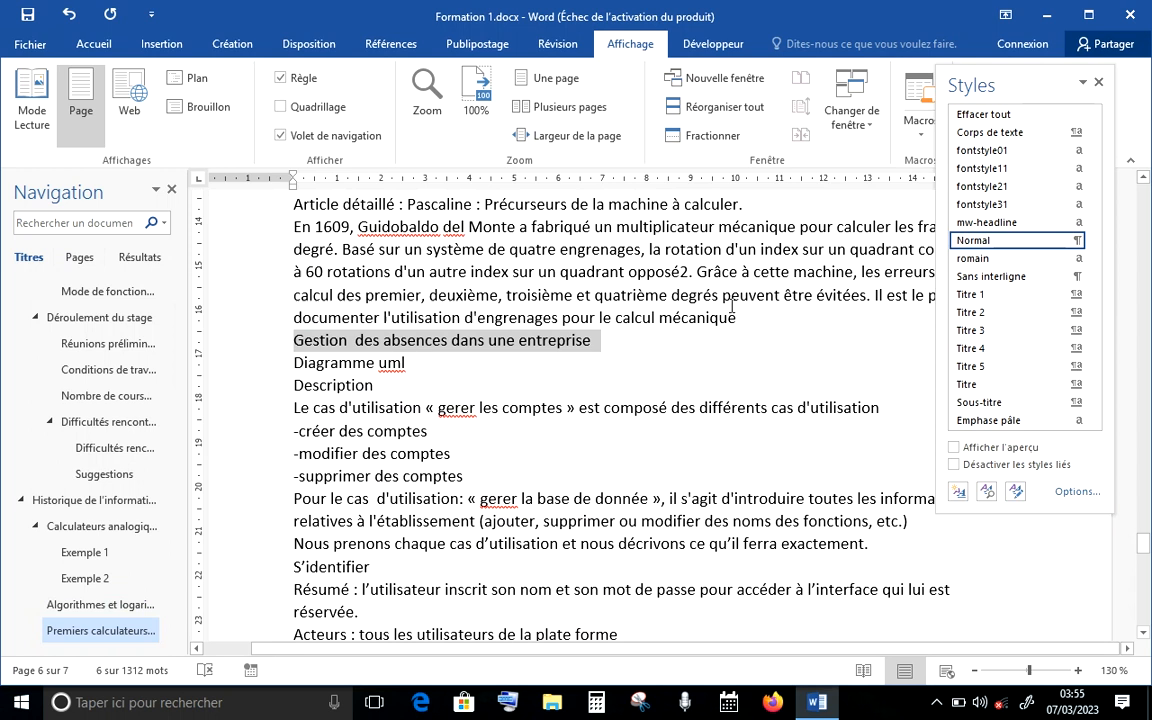
{"action": "left_click", "coordinate": [985, 296]}
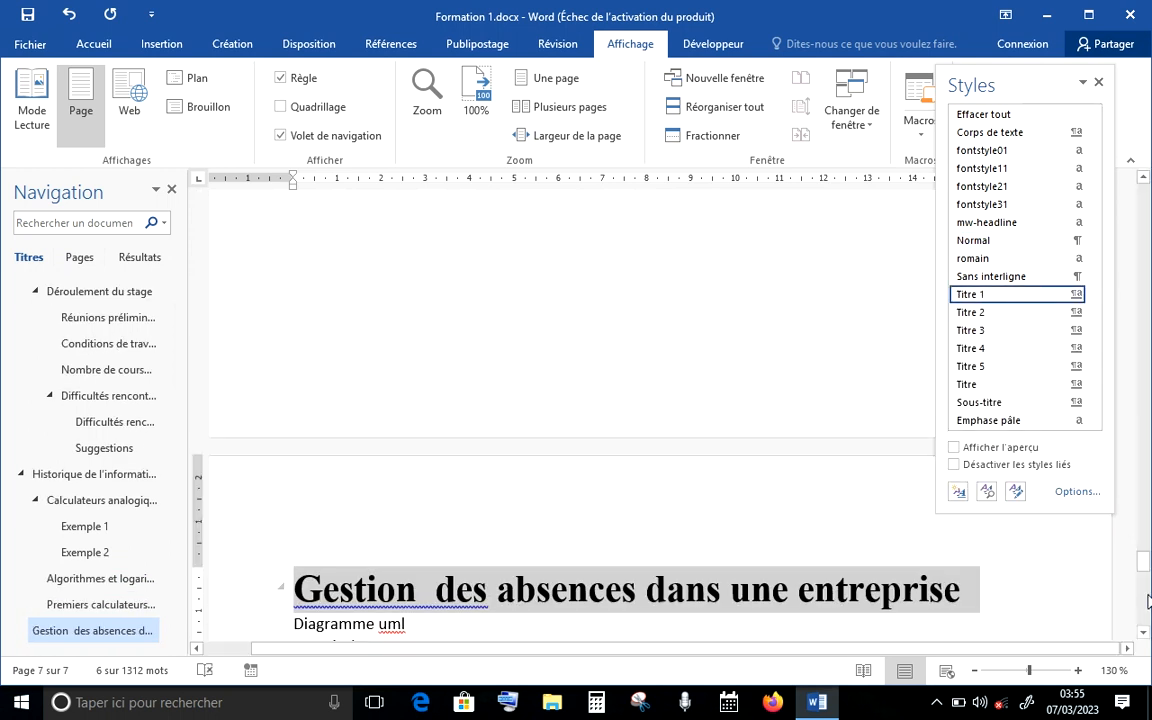
Step: Apply the Titre 2 style to "Diagramme uml" below the "Gestion des absences dans une entreprise" heading
{"action": "scroll", "coordinate": [1143, 632], "scroll_direction": "down", "scroll_amount": 5}
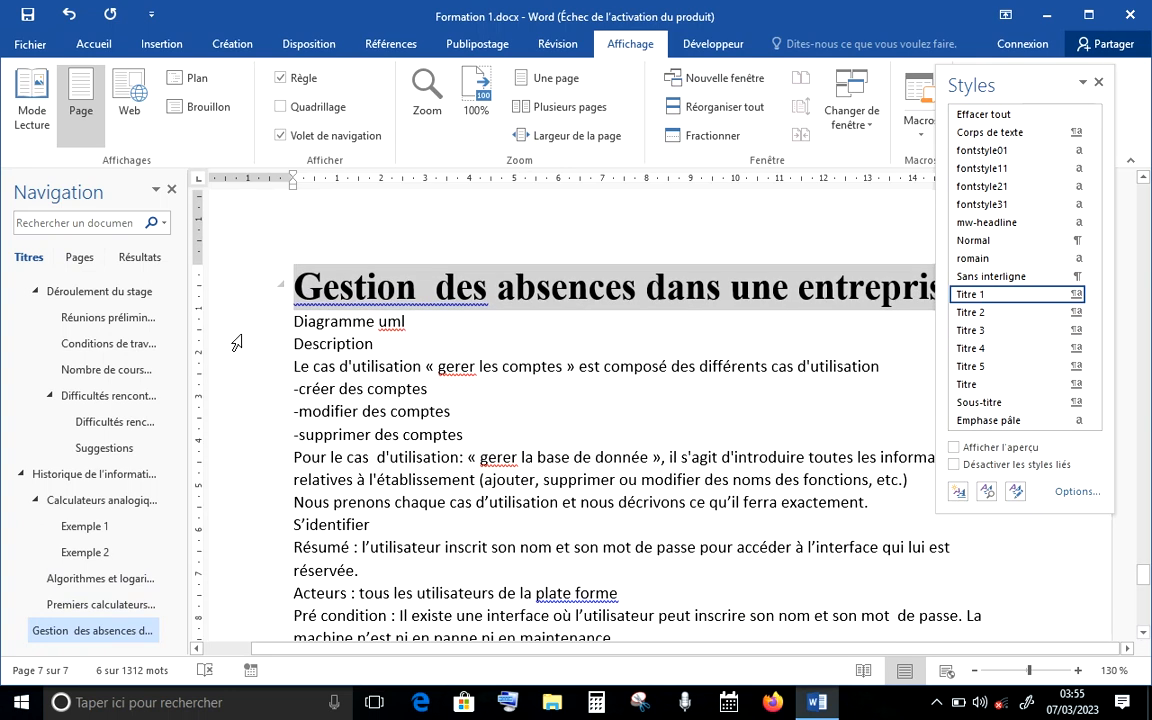
{"action": "left_click", "coordinate": [240, 330]}
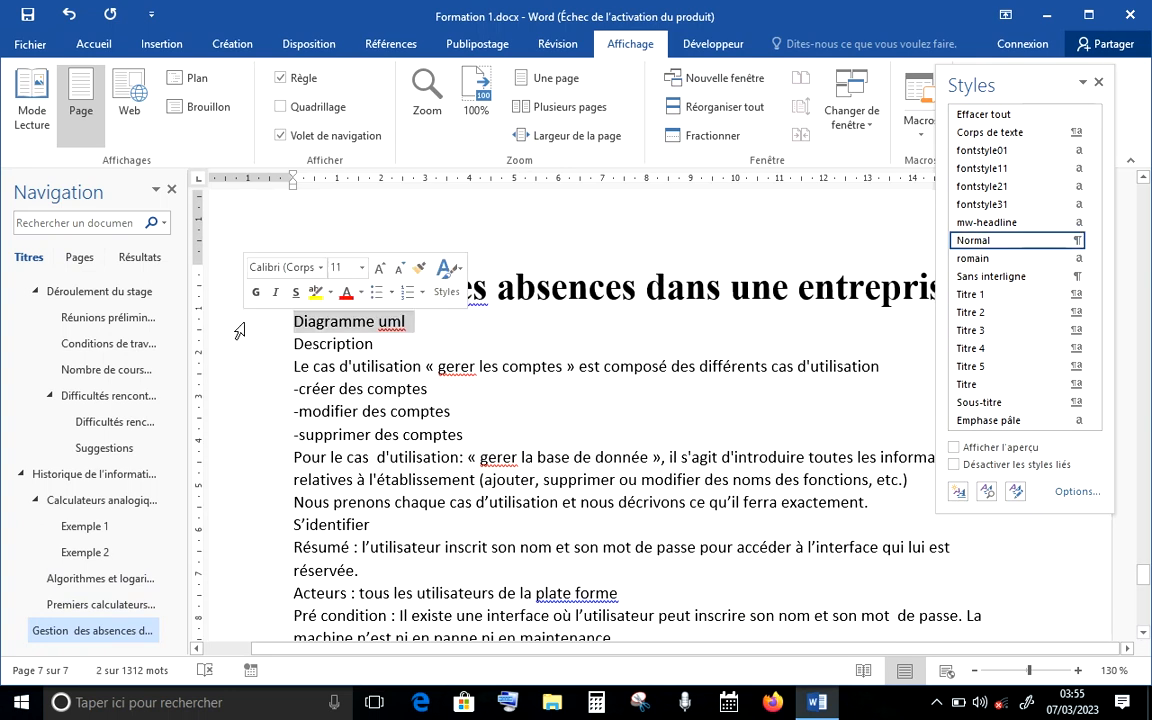
{"action": "left_click", "coordinate": [980, 313]}
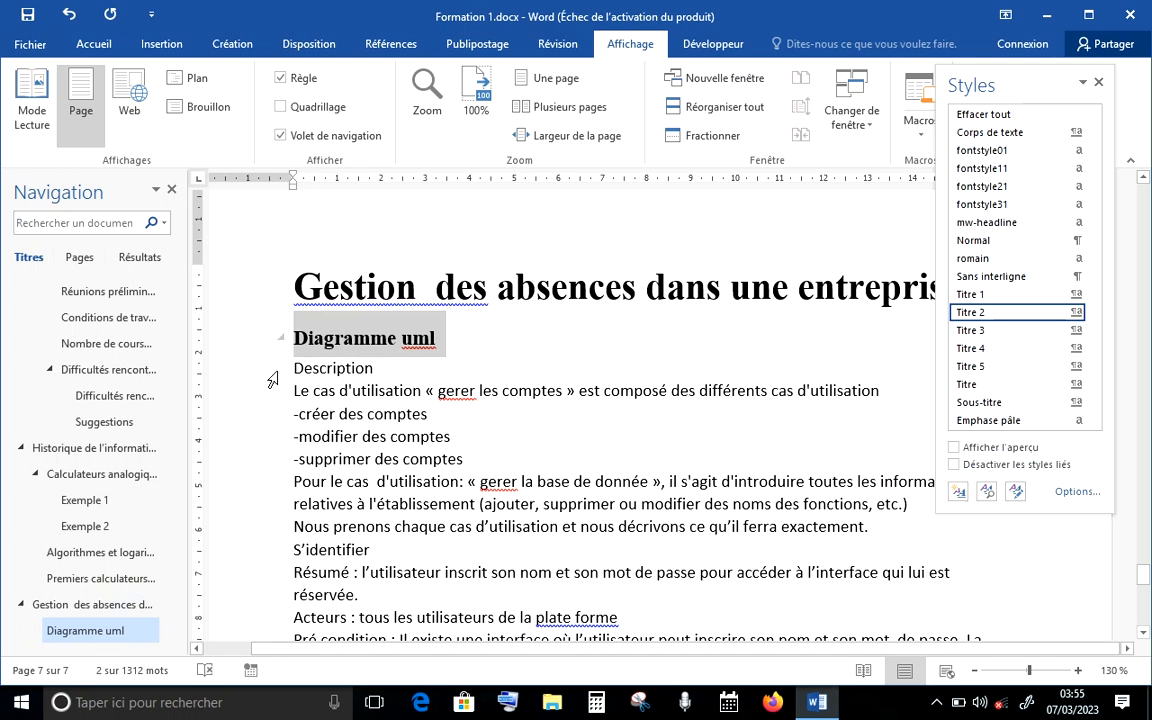
Step: Apply the Titre 3 style to "Description" and "S'identifier" in the "Diagramme uml" section
{"action": "left_click", "coordinate": [272, 380]}
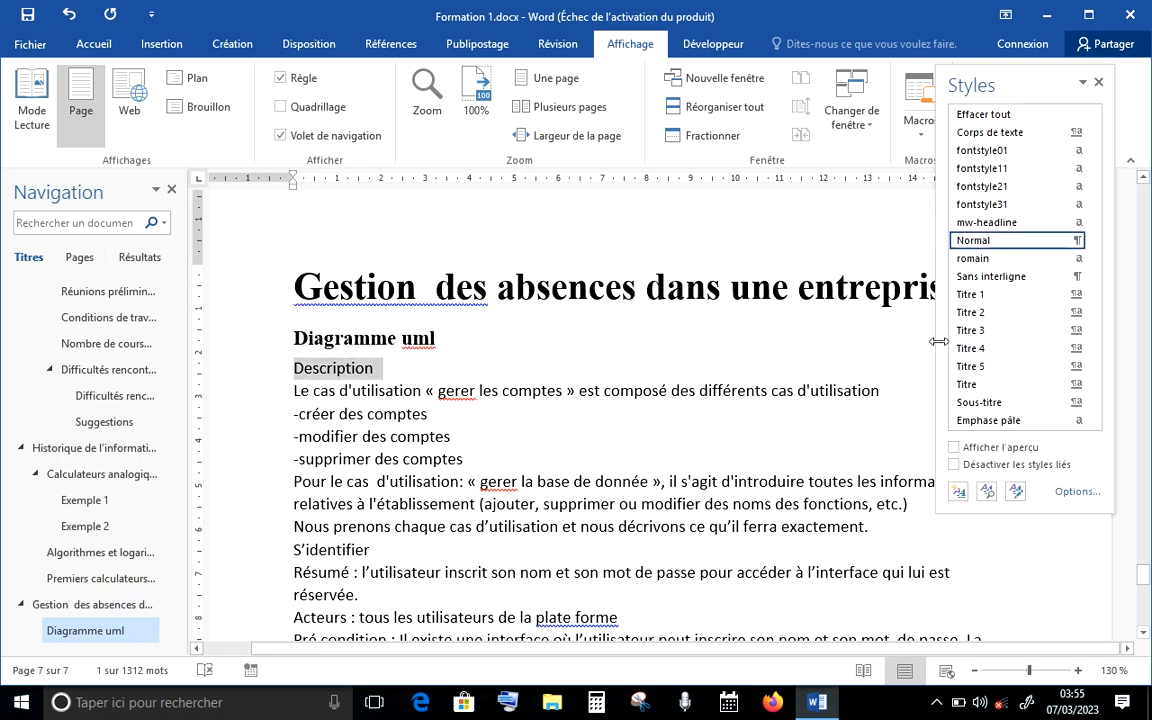
{"action": "left_click", "coordinate": [990, 334]}
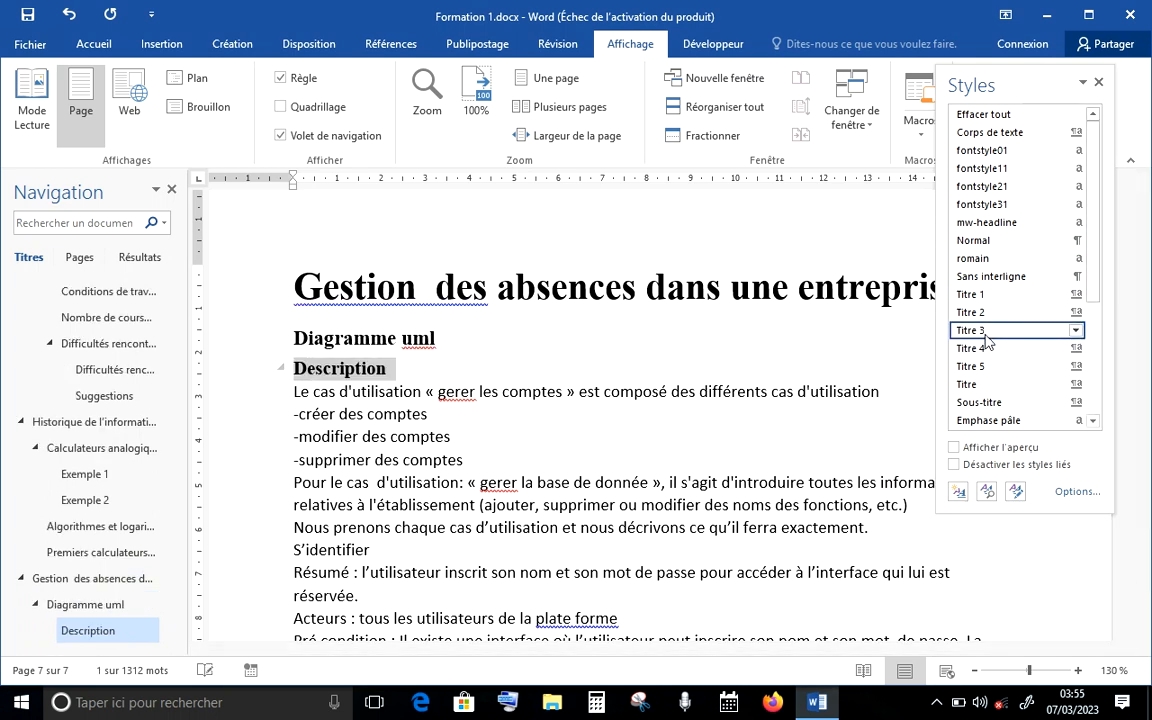
{"action": "left_click", "coordinate": [271, 558]}
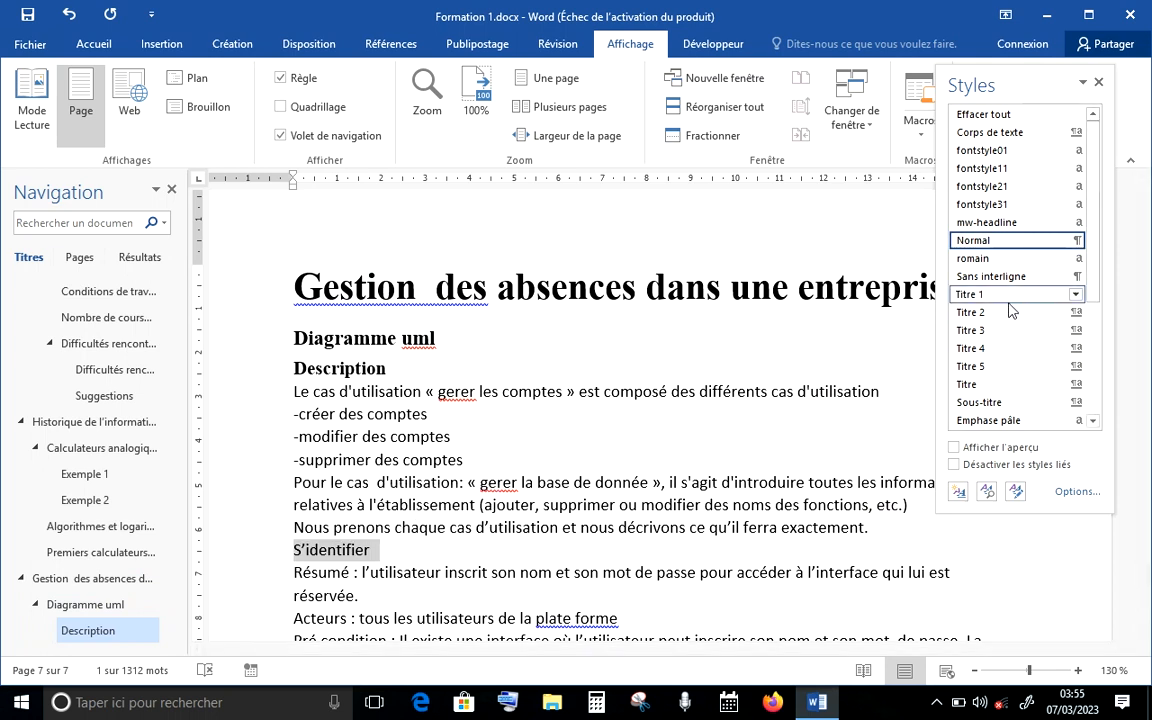
{"action": "left_click", "coordinate": [995, 331]}
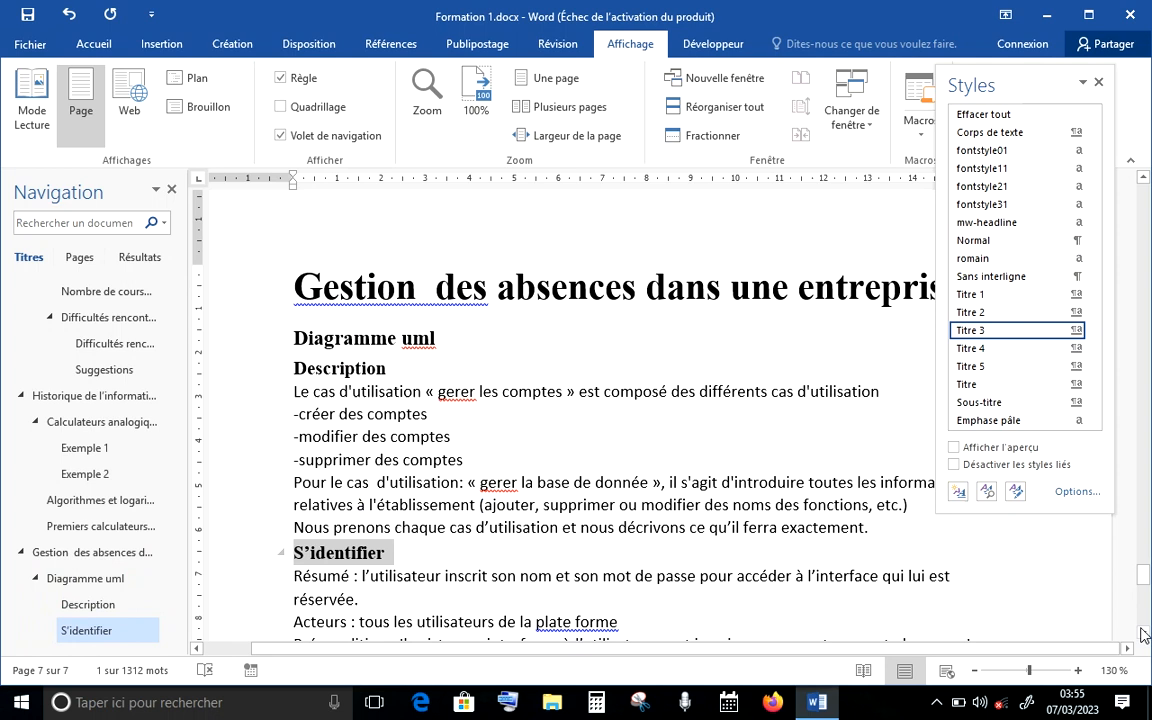
Step: Apply the Titre 3 style to "Enregistrer les absents" after the "S'identifier" section
{"action": "left_click", "coordinate": [1143, 632]}
{"action": "scroll", "coordinate": [1143, 632], "scroll_direction": "down", "scroll_amount": 3}
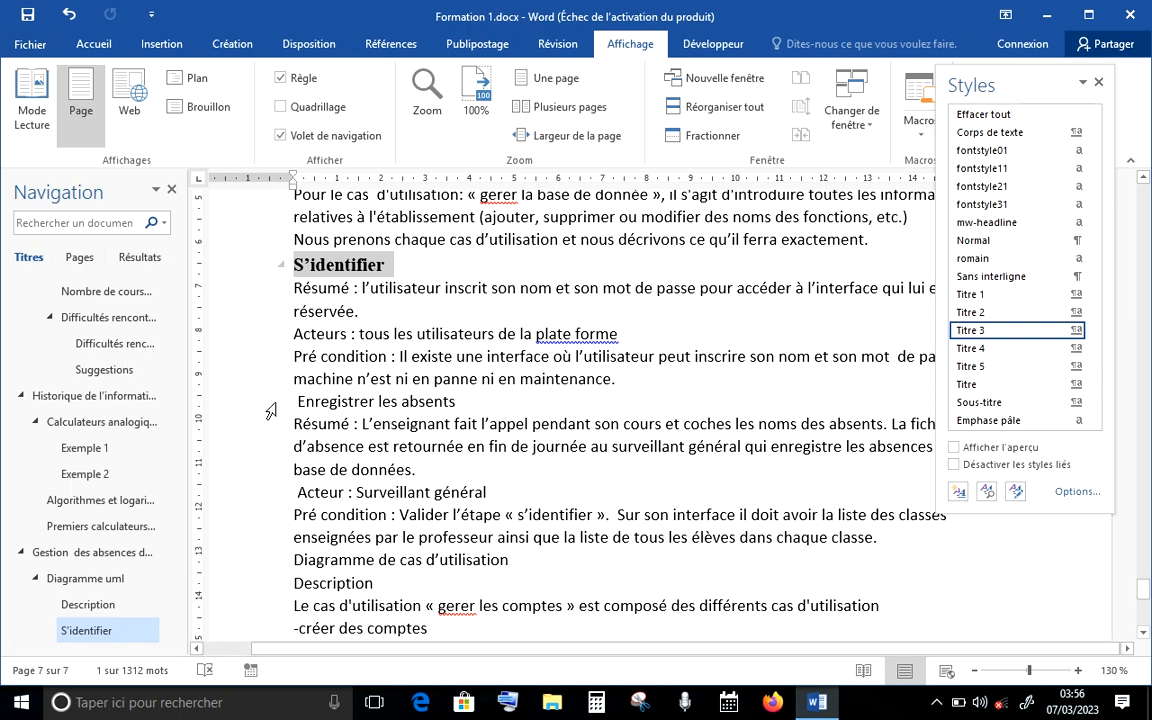
{"action": "left_click", "coordinate": [232, 401]}
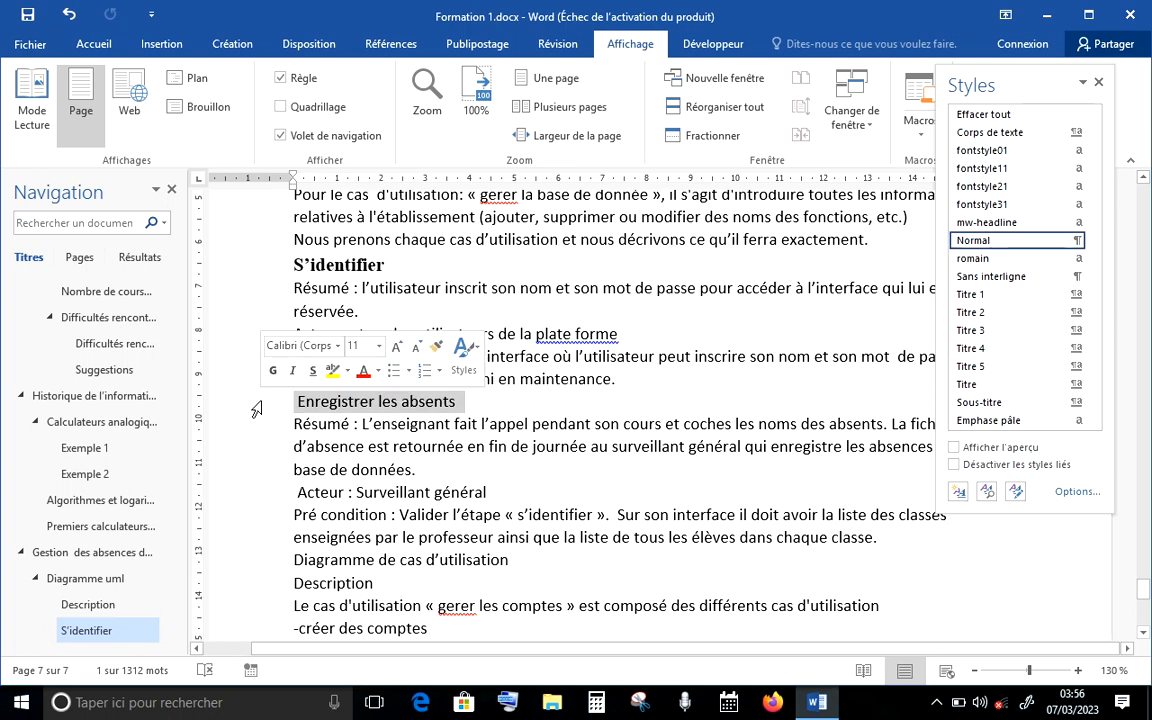
{"action": "left_click", "coordinate": [972, 330]}
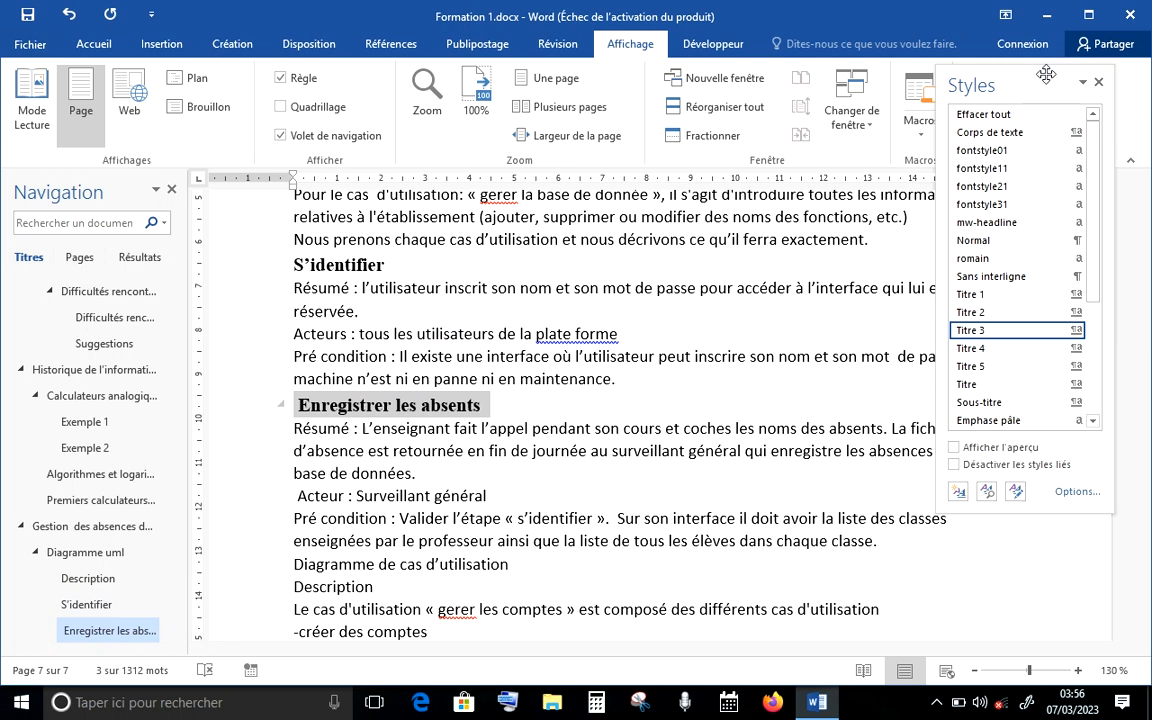
Step: Move the Styles pane slightly lower and widen the navigation pane so longer heading titles fit
{"action": "left_click_drag", "start_coordinate": [1042, 108], "coordinate": [1058, 171]}
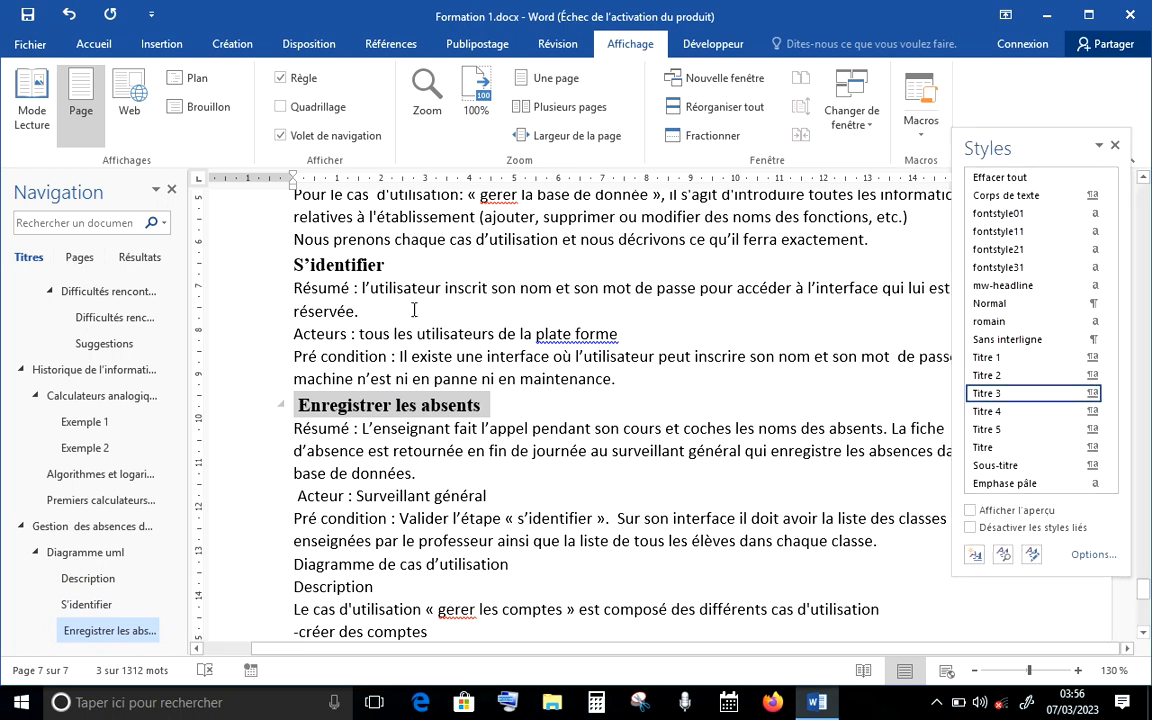
{"action": "left_click_drag", "start_coordinate": [183, 252], "coordinate": [251, 257]}
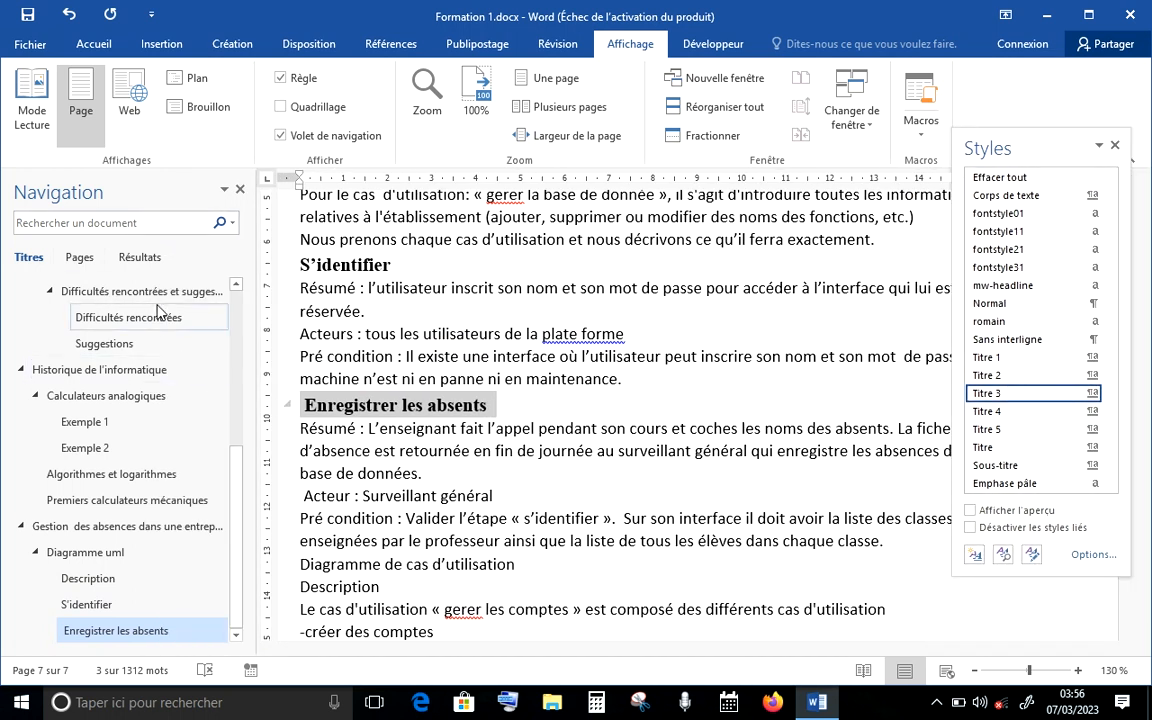
Step: Check the outline by jumping to headings such as "Rapport du stage", "Nombre de cours dispensés", "Difficultés rencontrées" and "Algorithmes et logarithmes" from the navigation pane
{"action": "left_click_drag", "start_coordinate": [240, 530], "coordinate": [249, 346]}
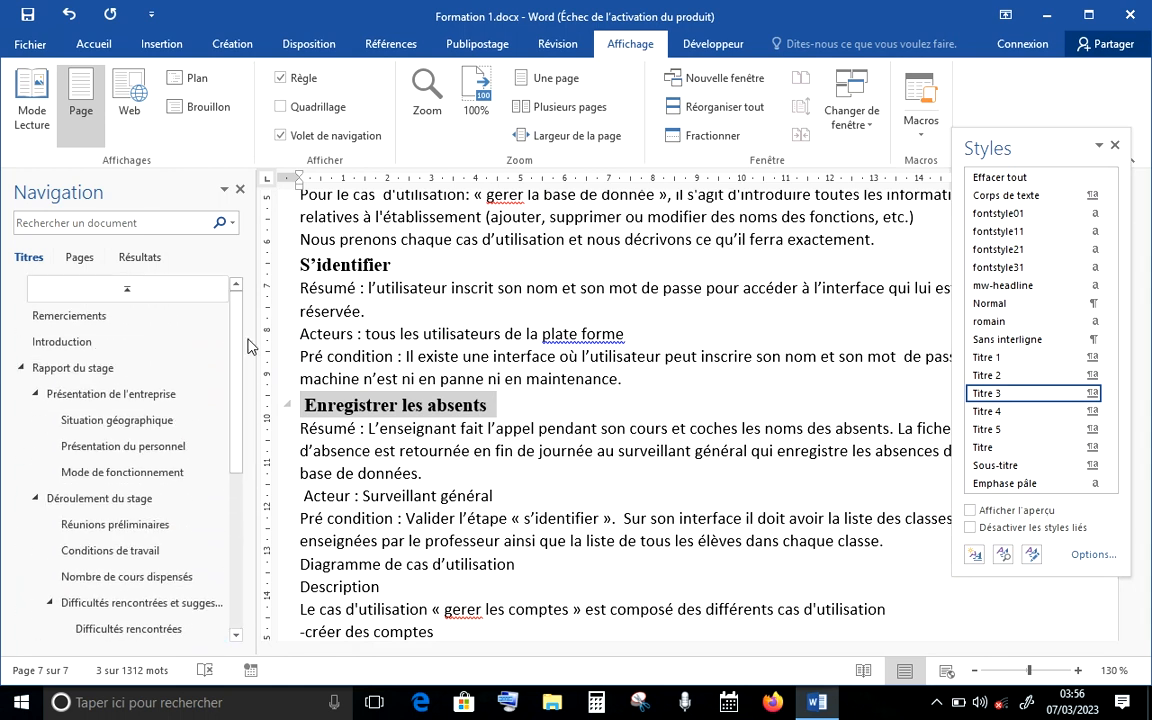
{"action": "left_click", "coordinate": [85, 372]}
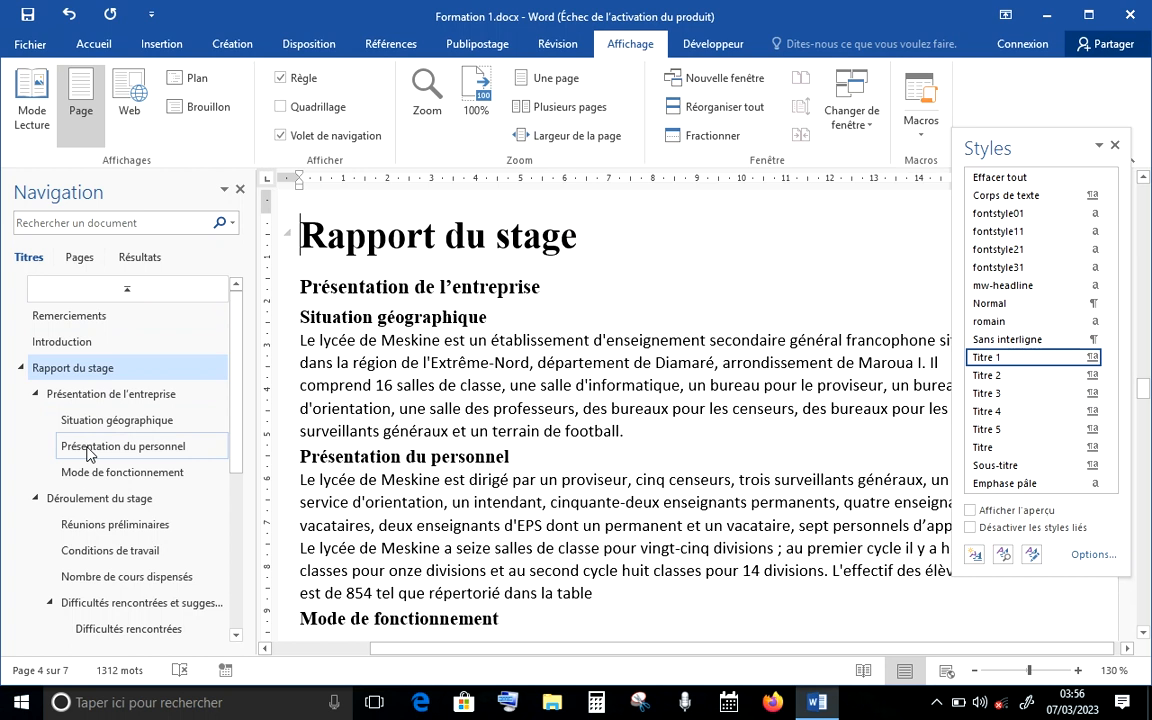
{"action": "left_click", "coordinate": [90, 452]}
{"action": "left_click", "coordinate": [115, 577]}
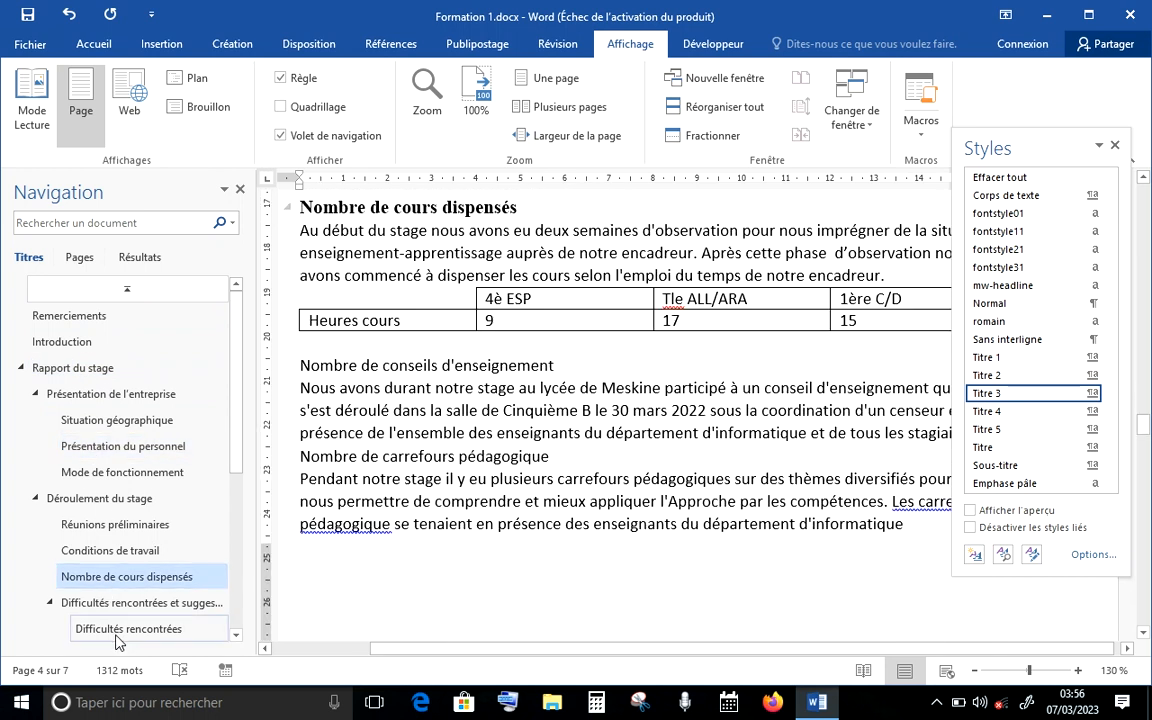
{"action": "left_click", "coordinate": [113, 629]}
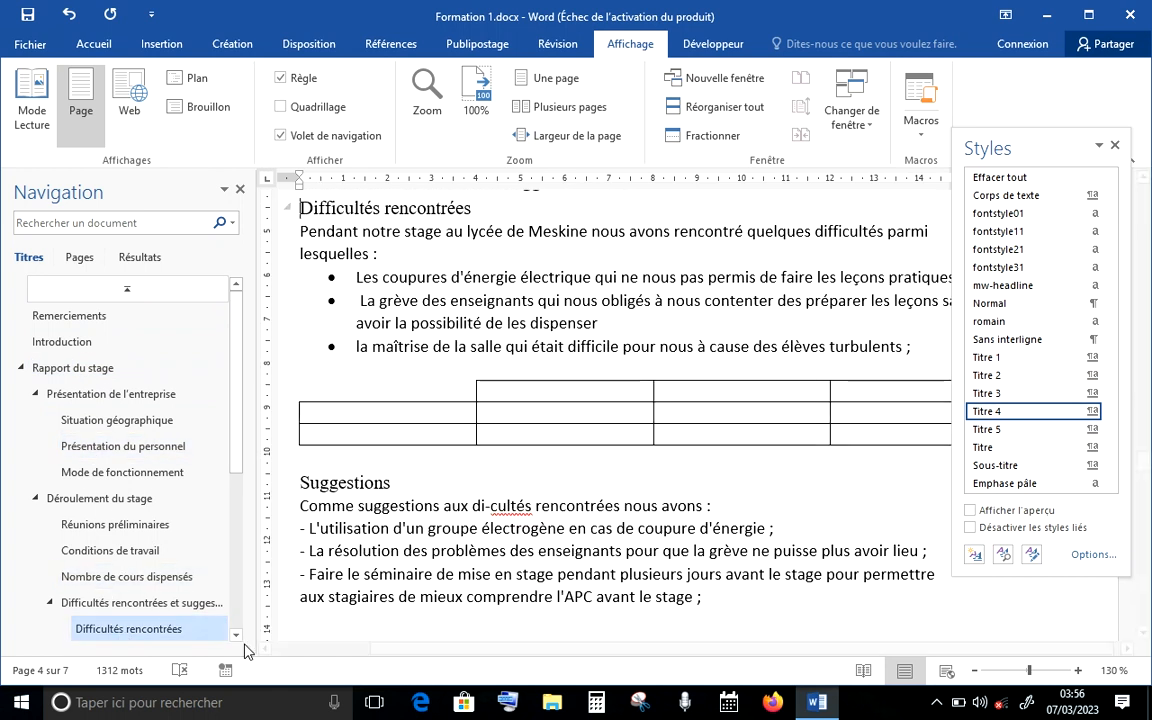
{"action": "left_click", "coordinate": [236, 636]}
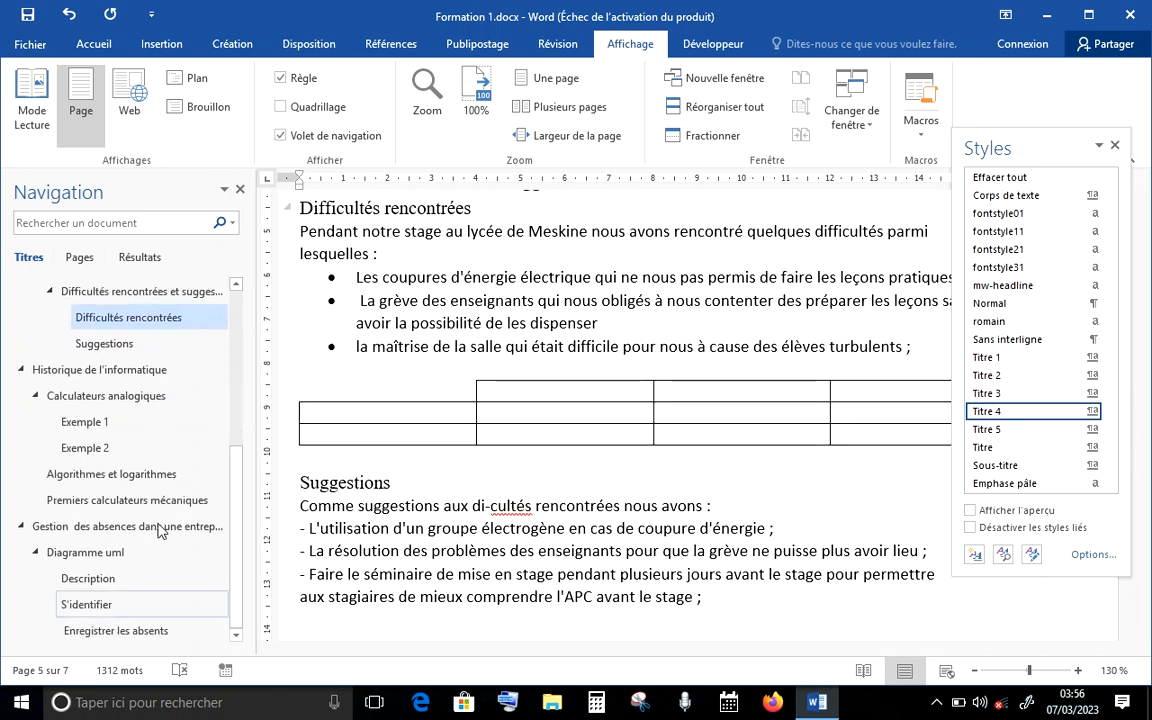
{"action": "left_click", "coordinate": [105, 476]}
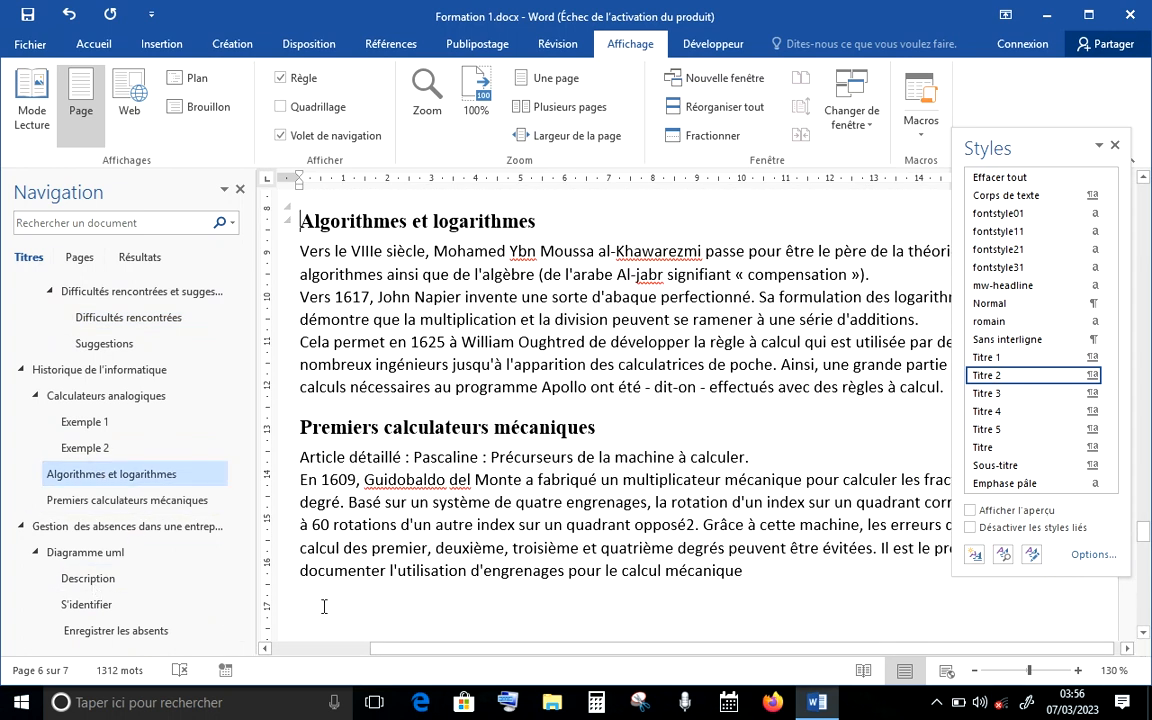
Step: Jump to "Enregistrer les absents" and "Historique de l'informatique" from the outline, and close the Styles pane
{"action": "left_click", "coordinate": [143, 627]}
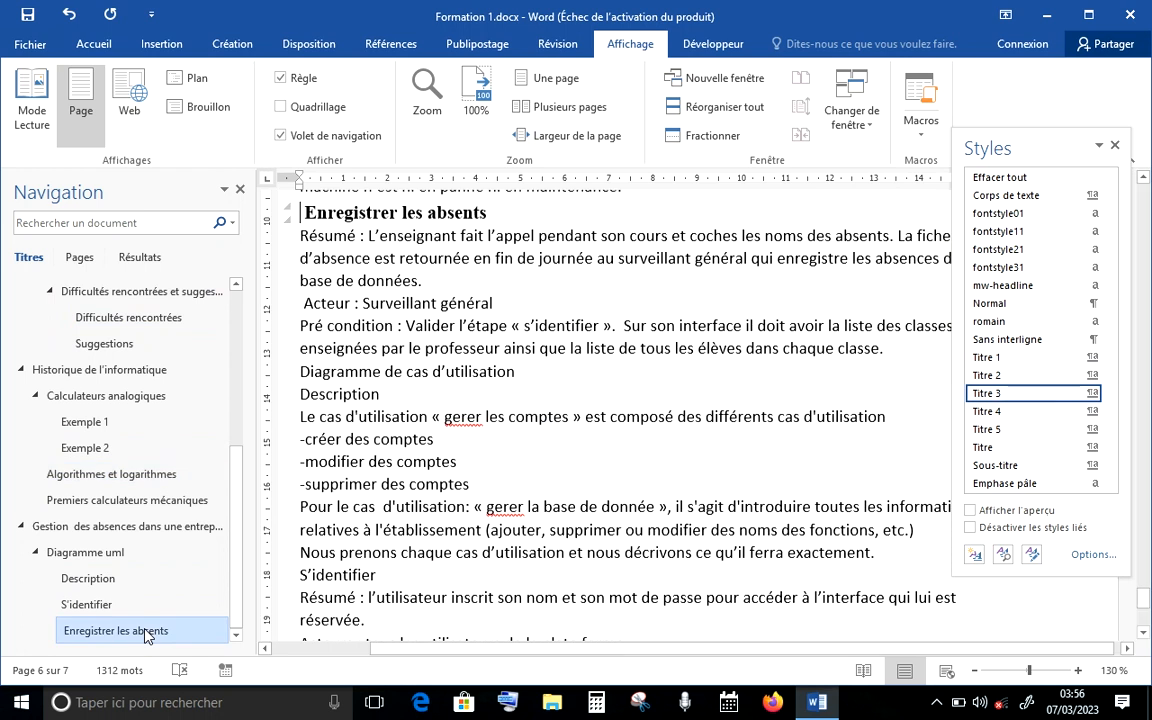
{"action": "left_click", "coordinate": [137, 372]}
{"action": "scroll", "coordinate": [231, 463], "scroll_direction": "up", "scroll_amount": 1}
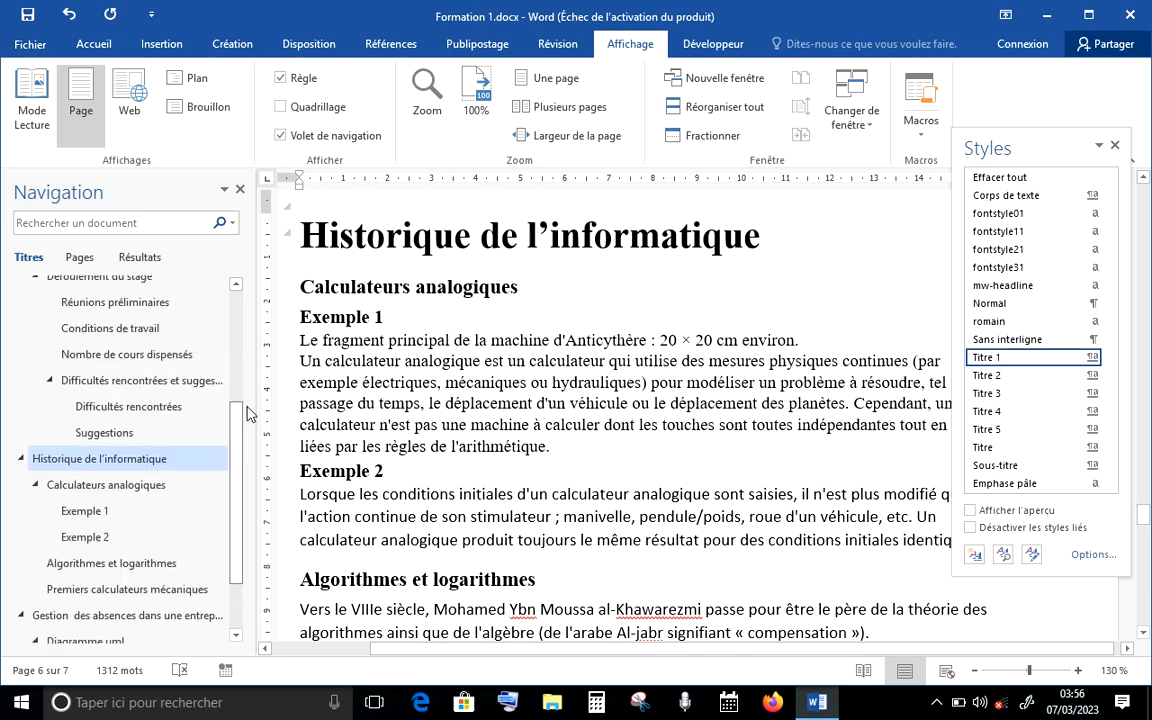
{"action": "scroll", "coordinate": [248, 425], "scroll_direction": "up", "scroll_amount": 4}
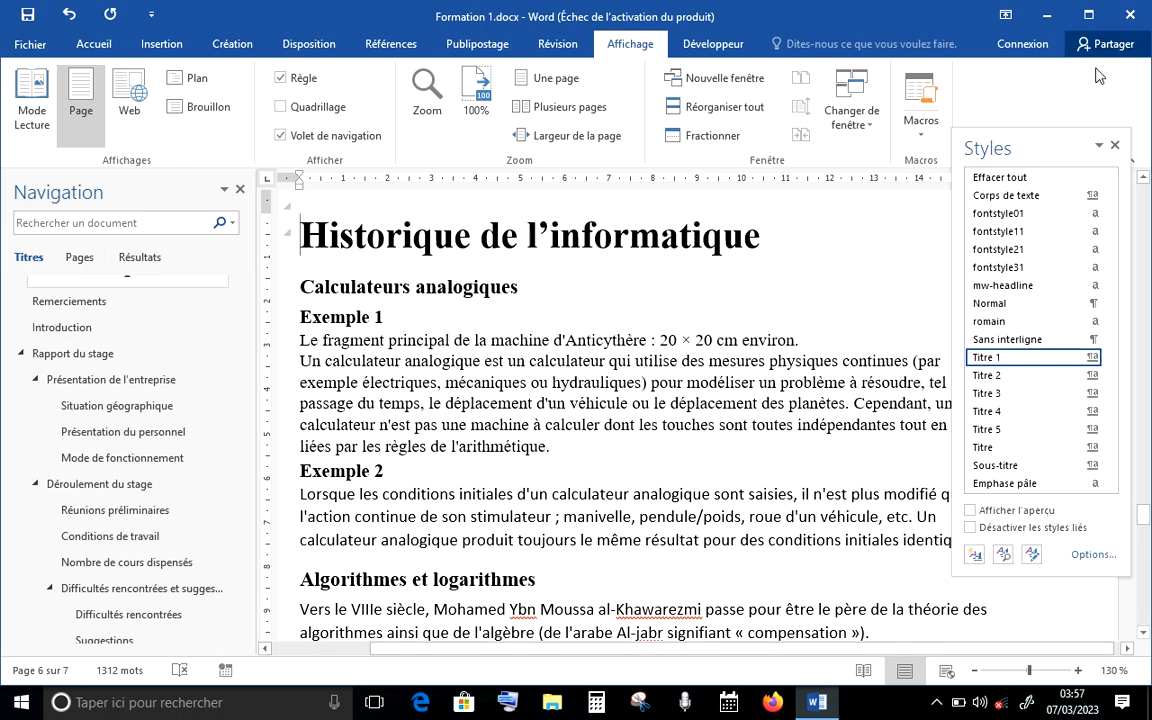
{"action": "left_click", "coordinate": [1116, 146]}
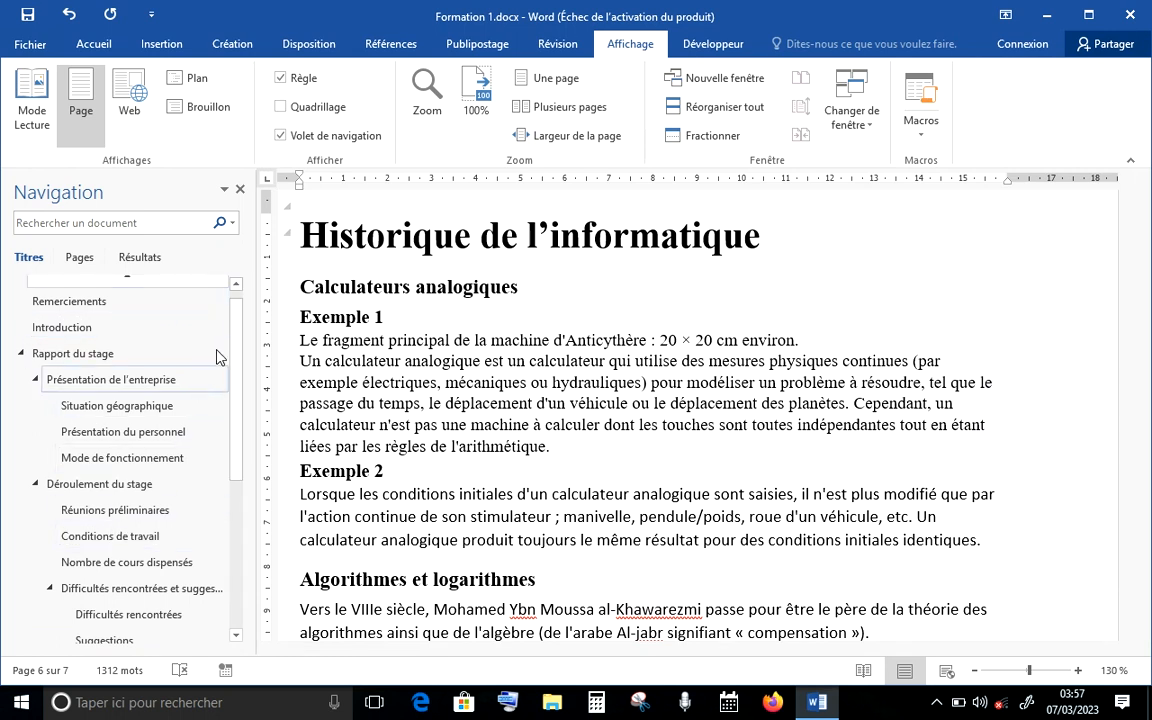
{"action": "scroll", "coordinate": [243, 318], "scroll_direction": "up", "scroll_amount": 1}
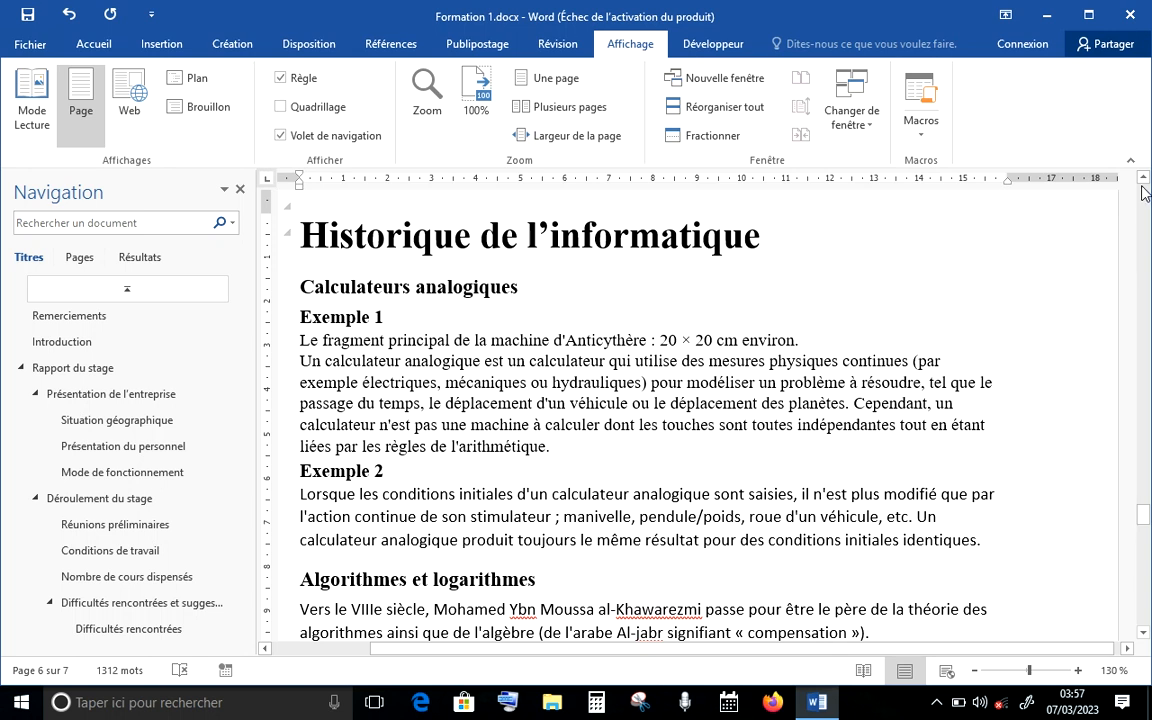
Step: Number the headings with the multilevel list format 1 Titre 1, 1.1 Titre 2, 1.1.1 Titre 3
{"action": "left_click", "coordinate": [91, 44]}
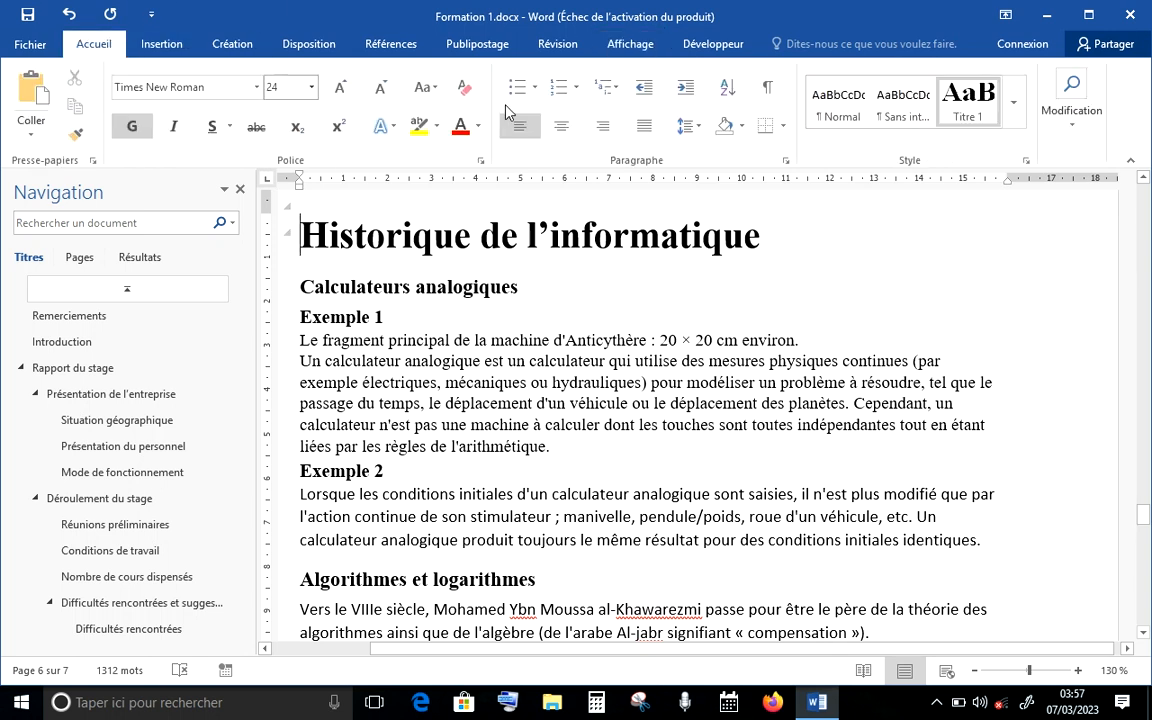
{"action": "left_click", "coordinate": [614, 96]}
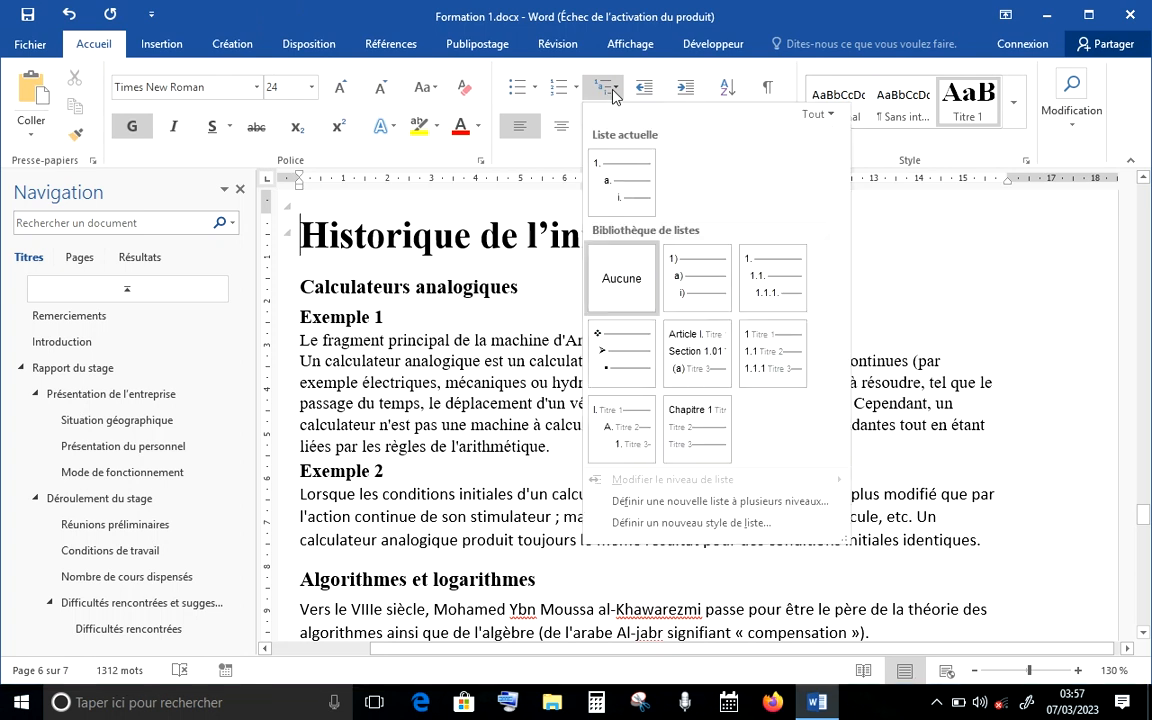
{"action": "mouse_move", "coordinate": [683, 300]}
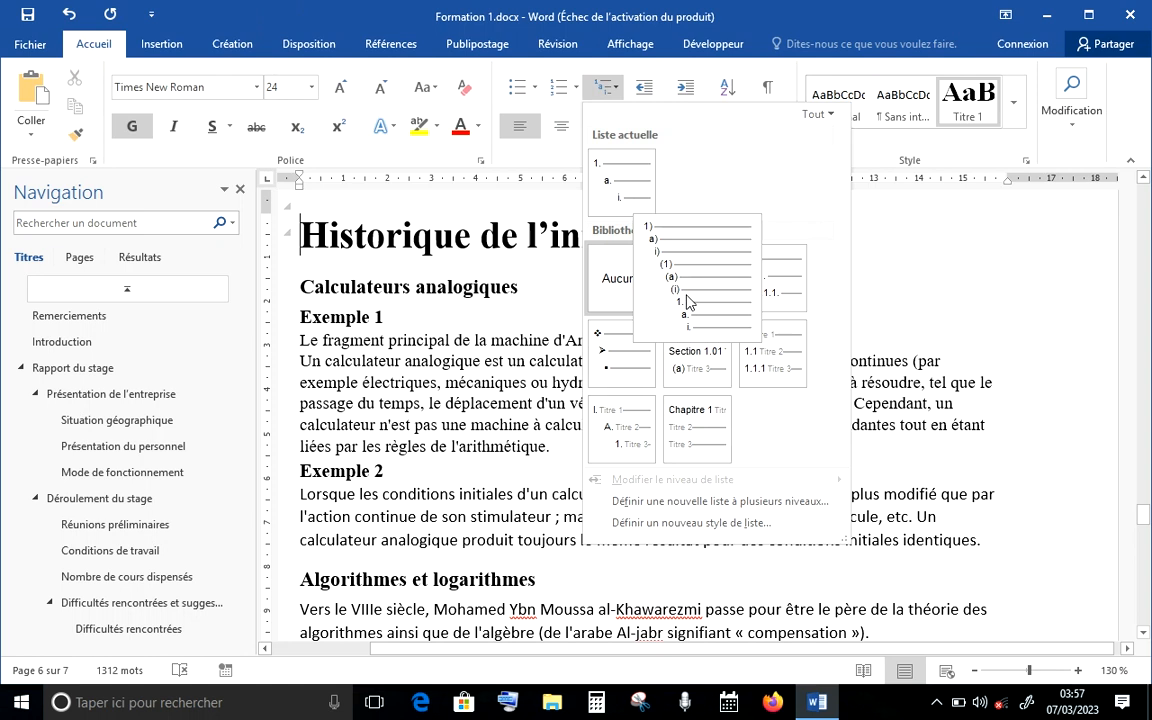
{"action": "mouse_move", "coordinate": [766, 302]}
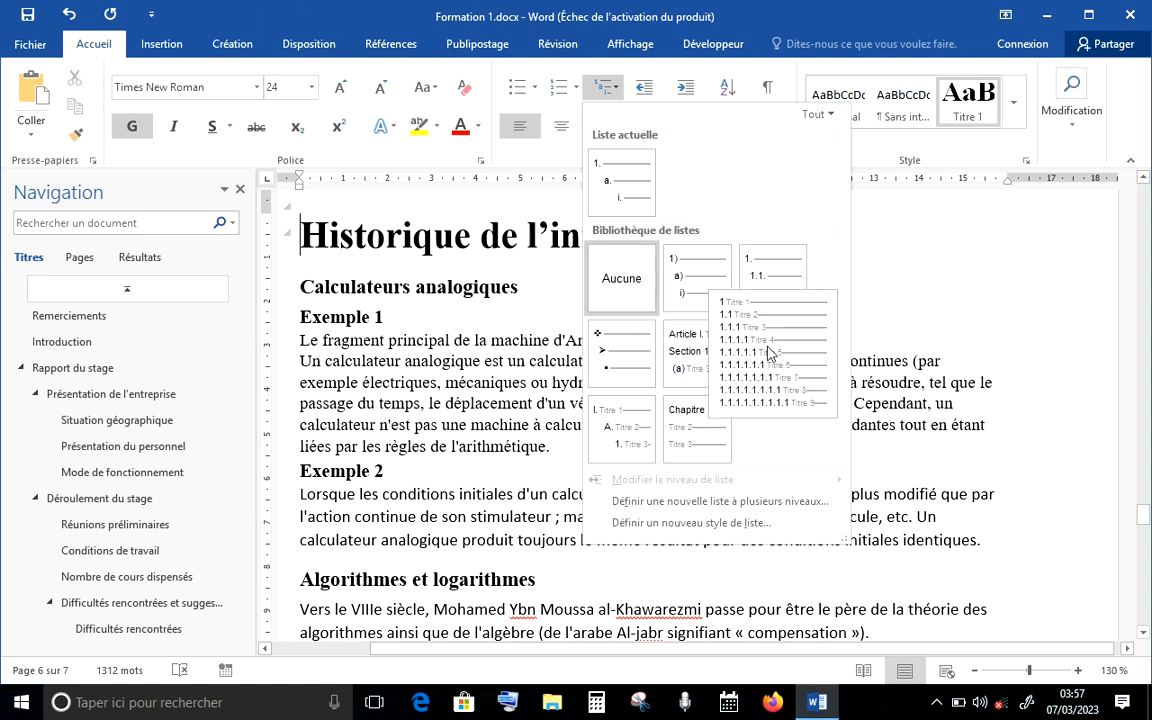
{"action": "mouse_move", "coordinate": [770, 377]}
{"action": "left_click", "coordinate": [764, 340]}
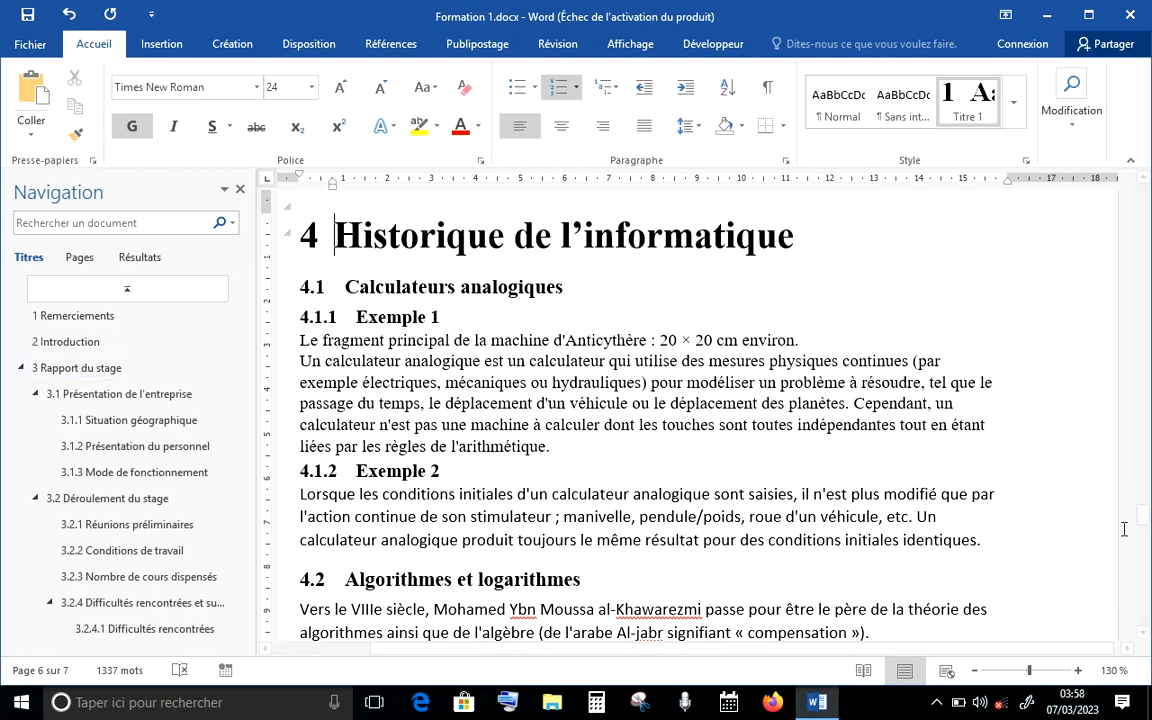
Step: Open the definition of a new multilevel list with its extended options and check the styles linked to levels 1 to 3
{"action": "left_click_drag", "start_coordinate": [1144, 515], "coordinate": [1144, 381]}
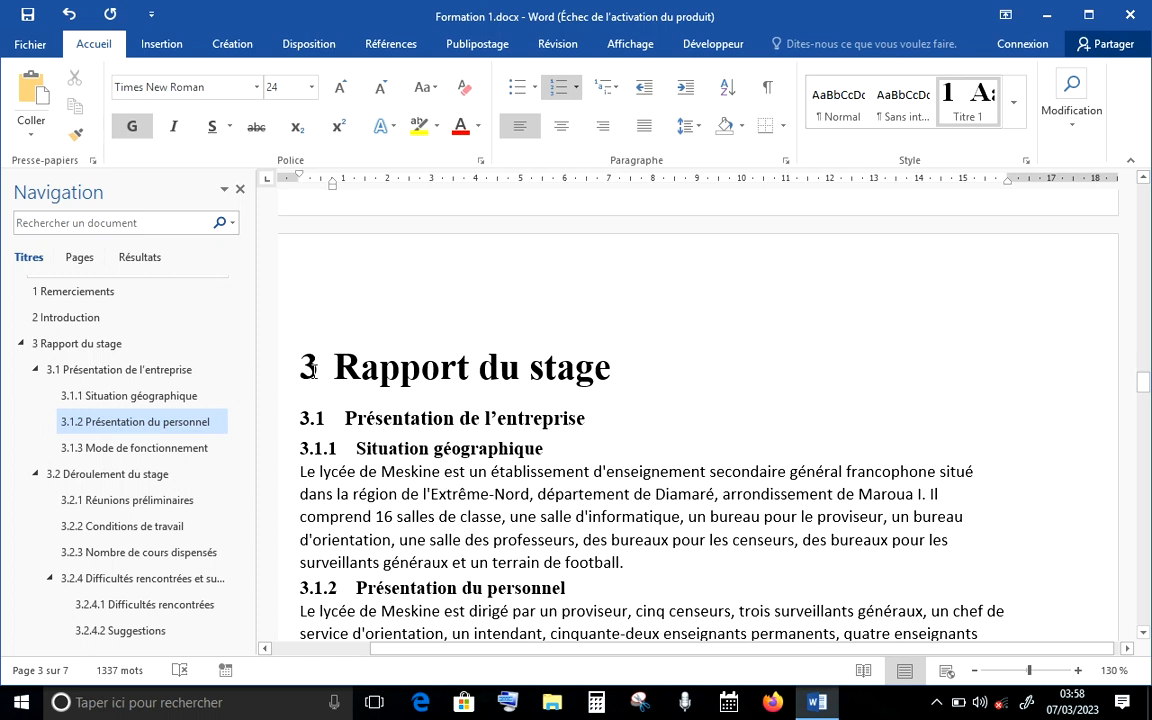
{"action": "left_click", "coordinate": [618, 88]}
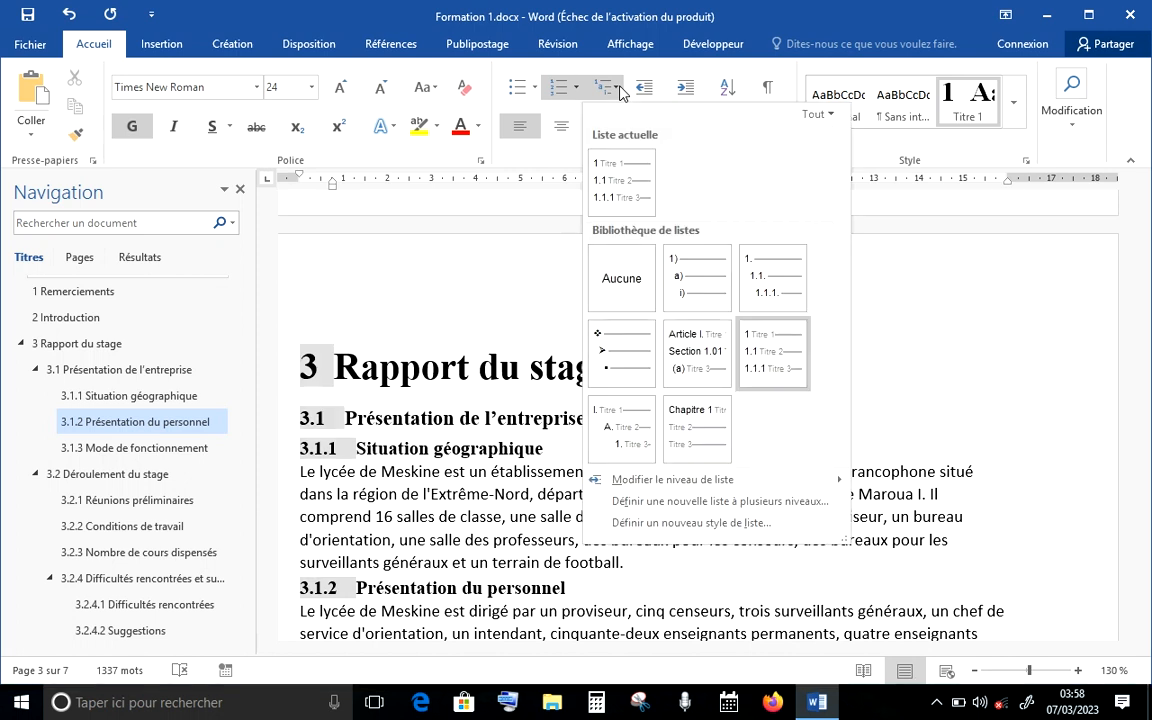
{"action": "left_click", "coordinate": [749, 503]}
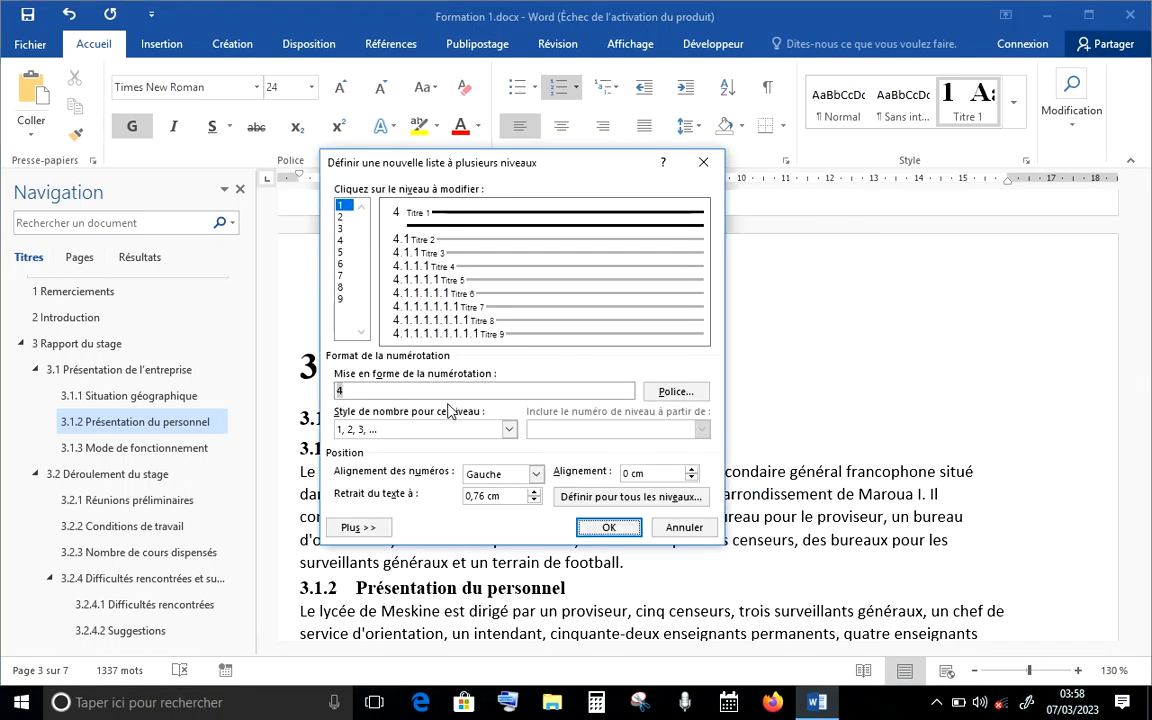
{"action": "left_click", "coordinate": [355, 527]}
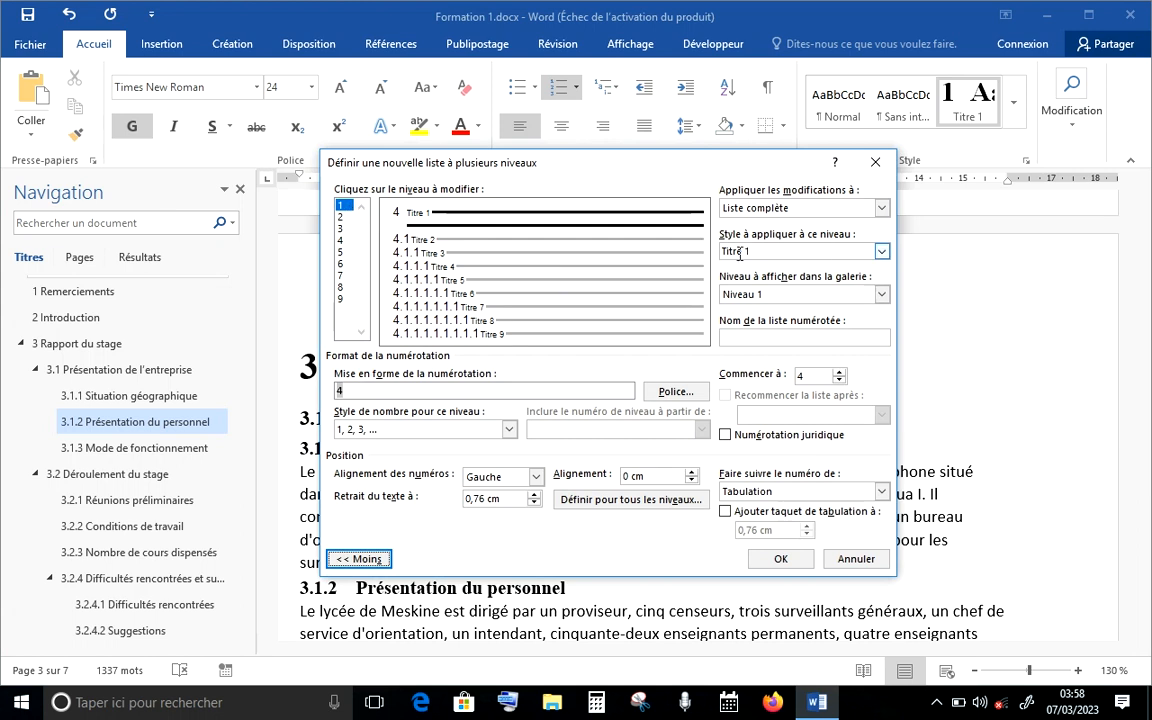
{"action": "left_click", "coordinate": [341, 216]}
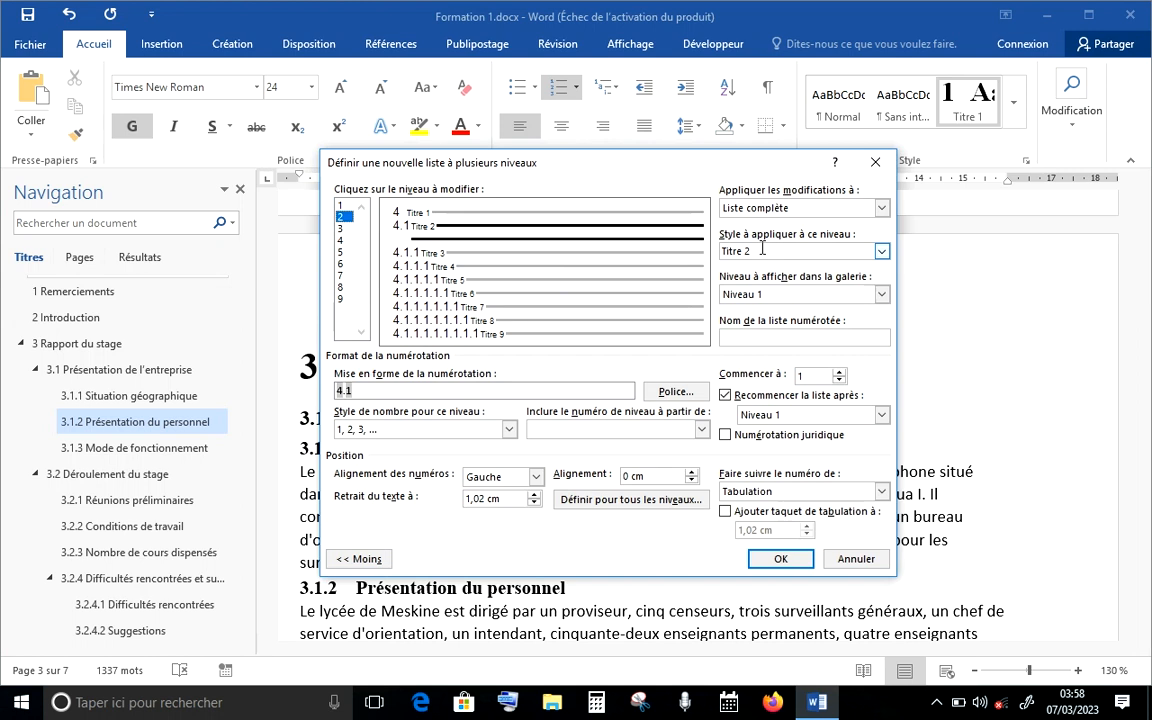
{"action": "left_click", "coordinate": [340, 228]}
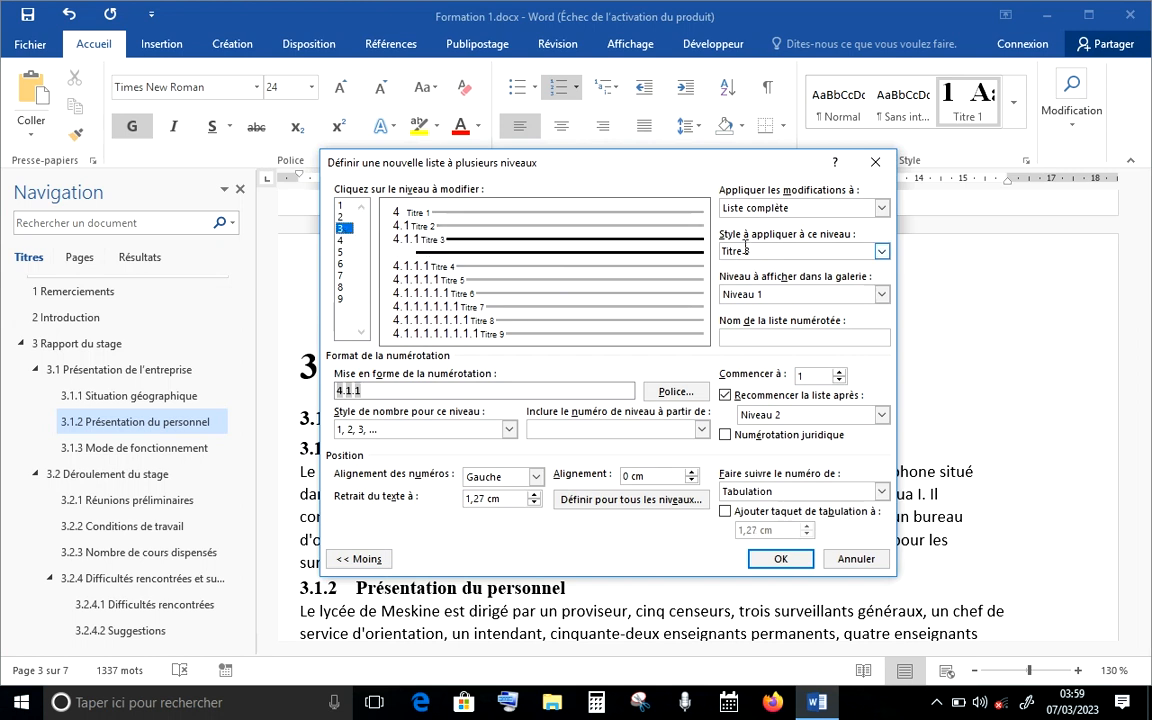
Step: Add the prefix "Chapitre" before the level 1 number and keep the 1, 2, 3, … number style
{"action": "left_click", "coordinate": [341, 207]}
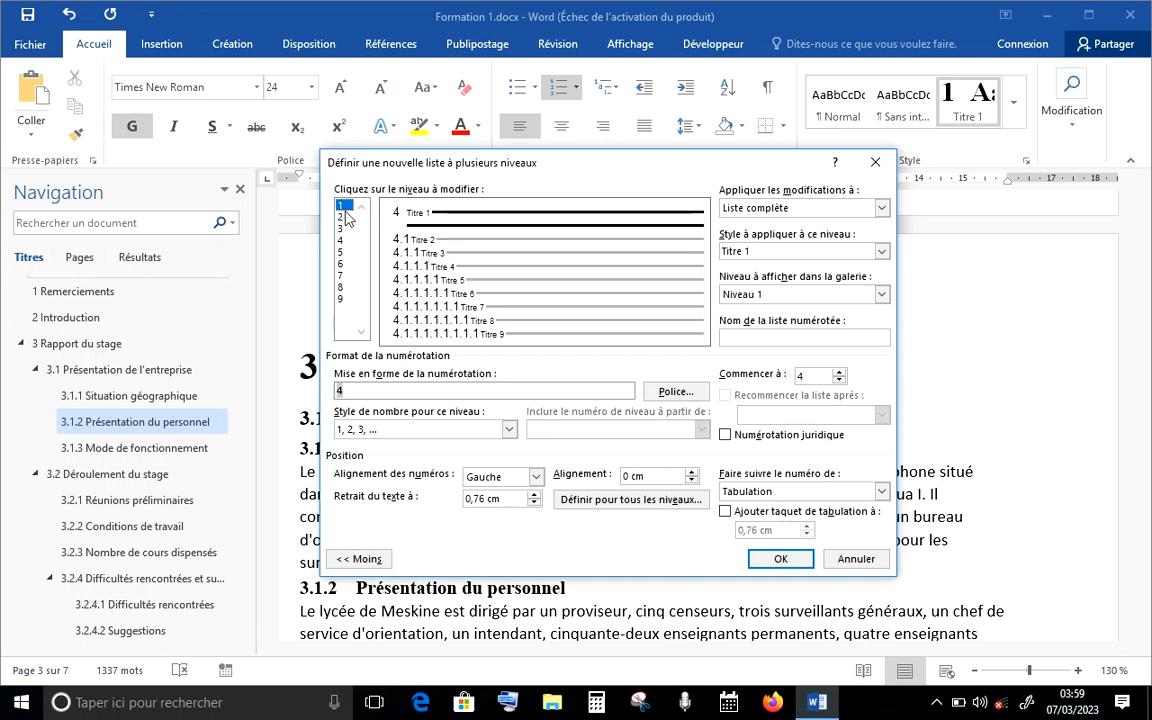
{"action": "left_click", "coordinate": [338, 389]}
{"action": "type", "text": "Chapitre"}
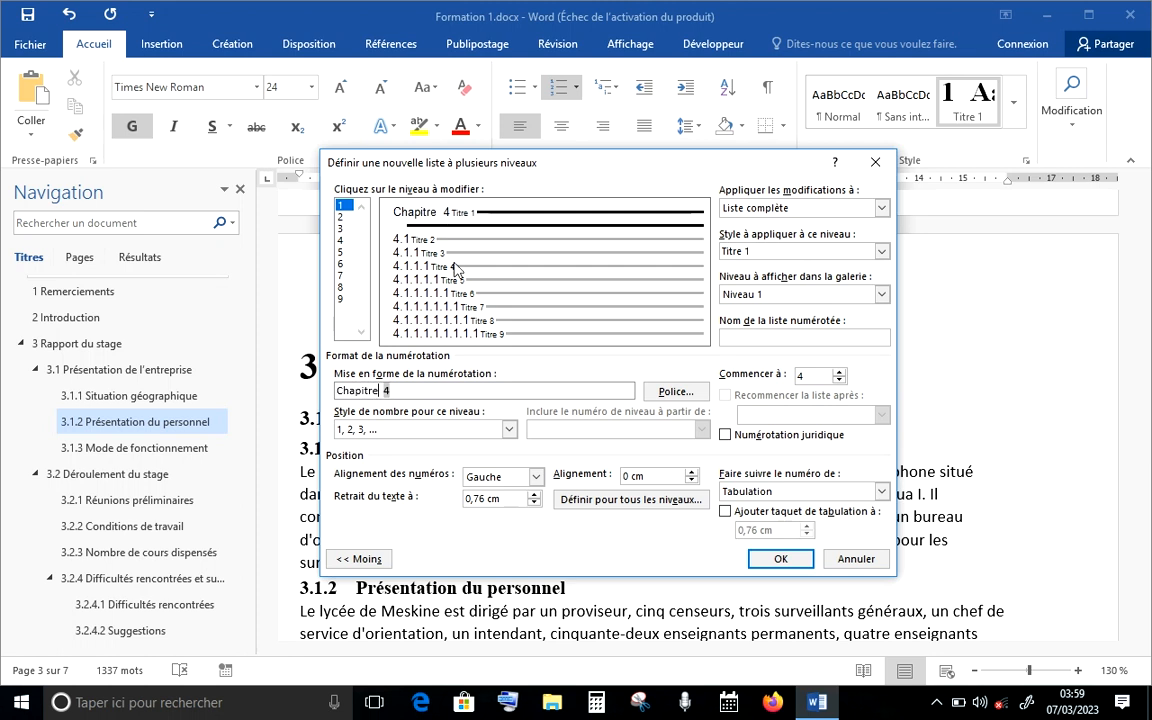
{"action": "left_click", "coordinate": [509, 430]}
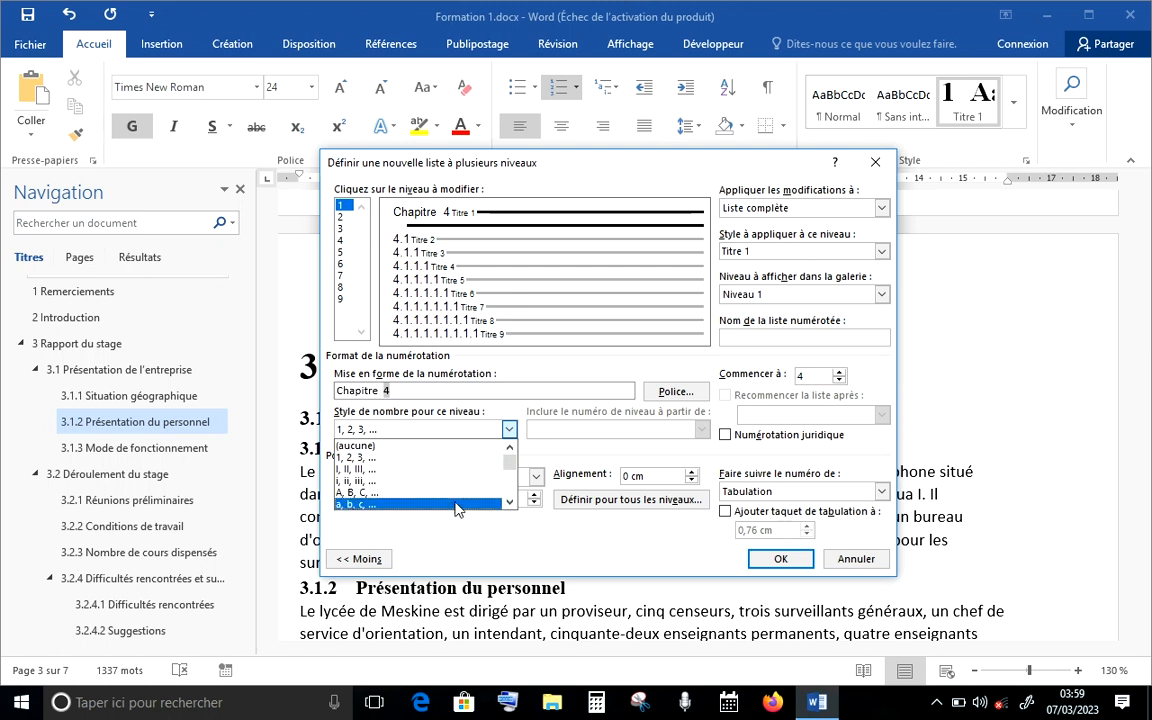
{"action": "left_click", "coordinate": [419, 429]}
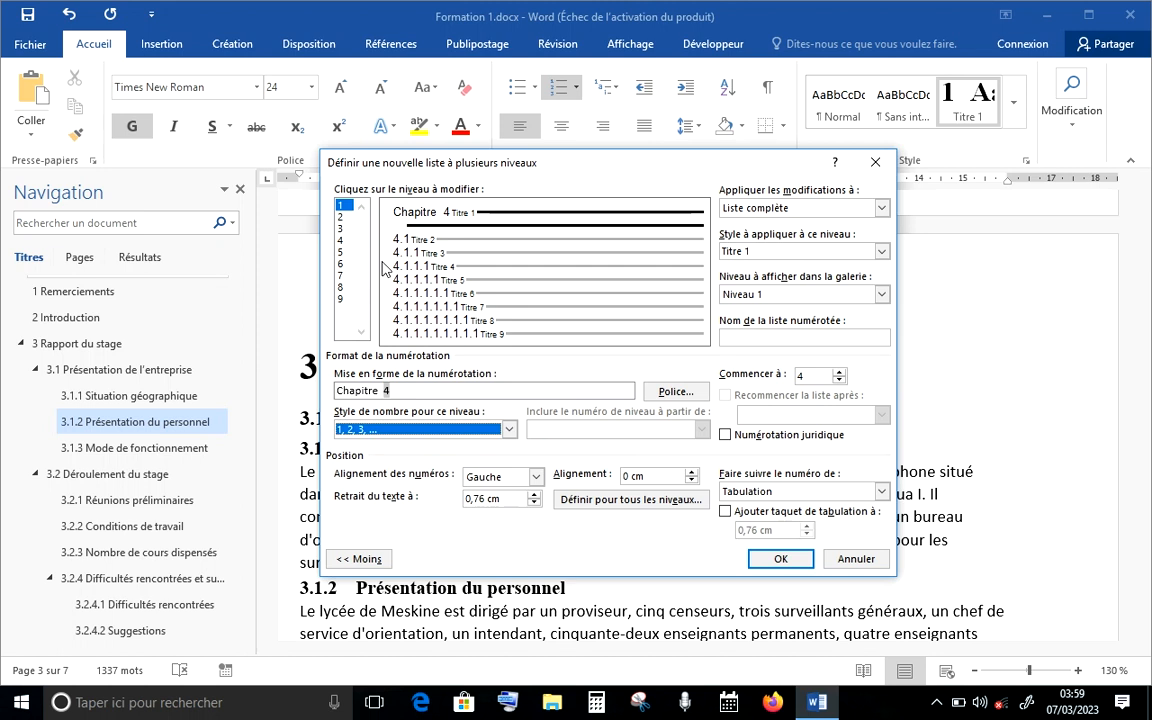
Step: Set the level 4 number style to a, b, c, … and apply the multilevel list to the headings
{"action": "left_click", "coordinate": [340, 218]}
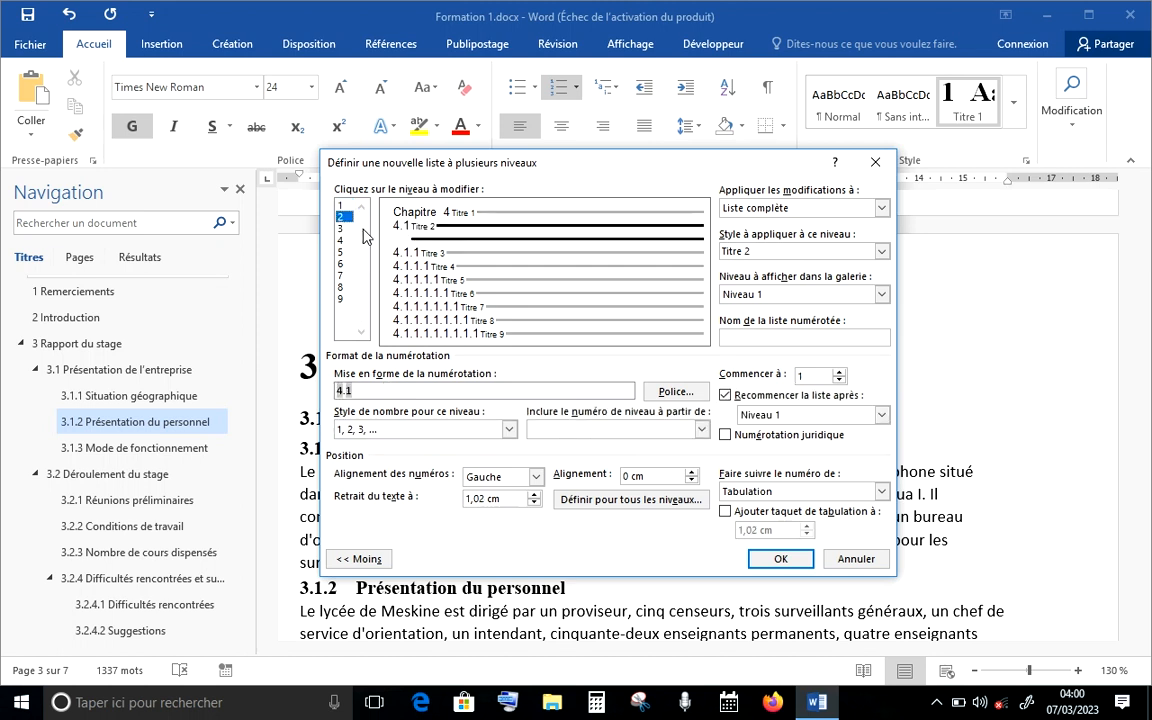
{"action": "left_click", "coordinate": [341, 229]}
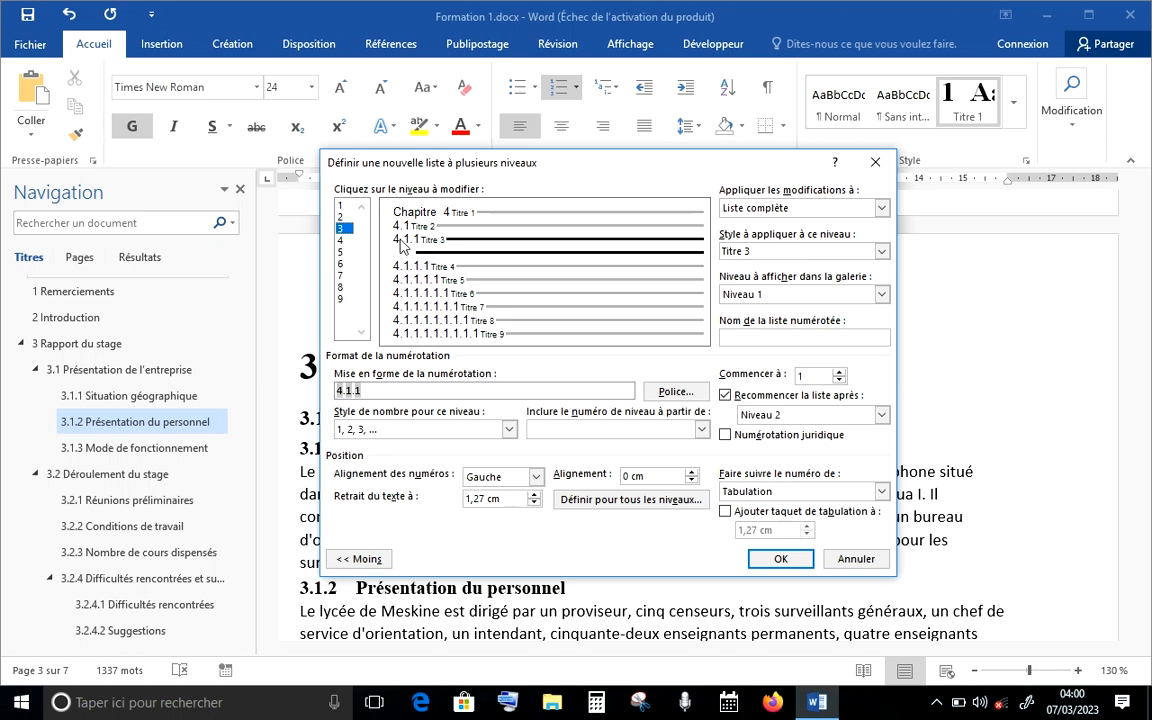
{"action": "left_click", "coordinate": [341, 241]}
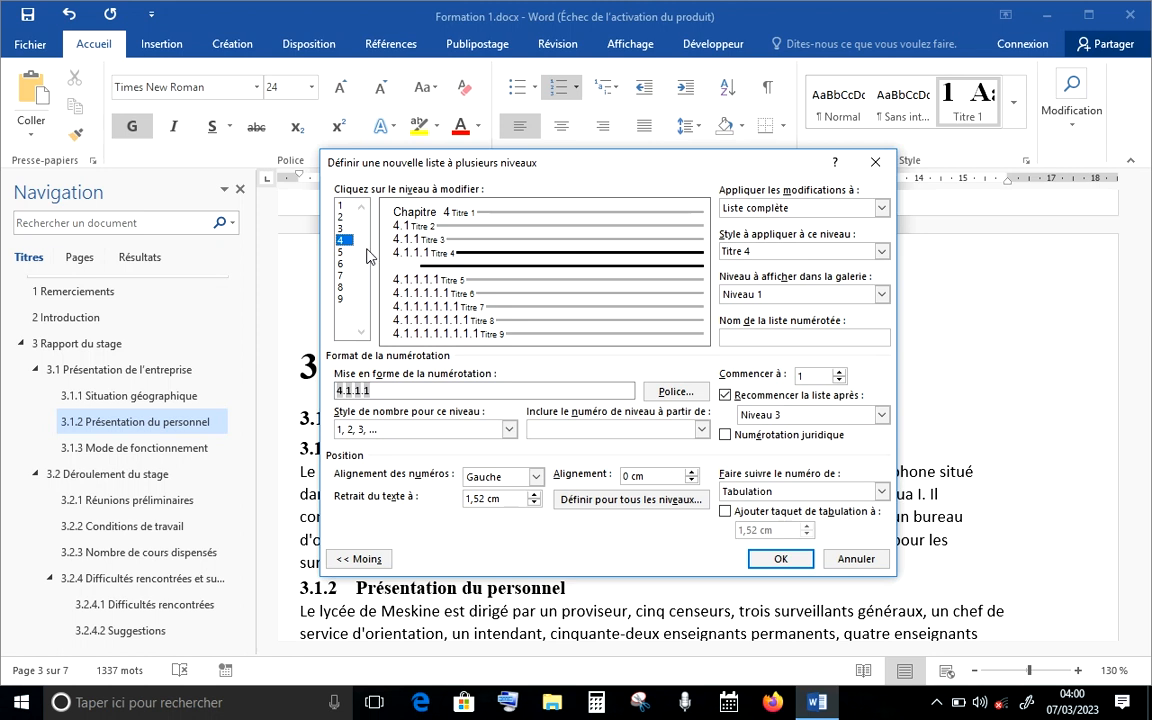
{"action": "left_click", "coordinate": [509, 429]}
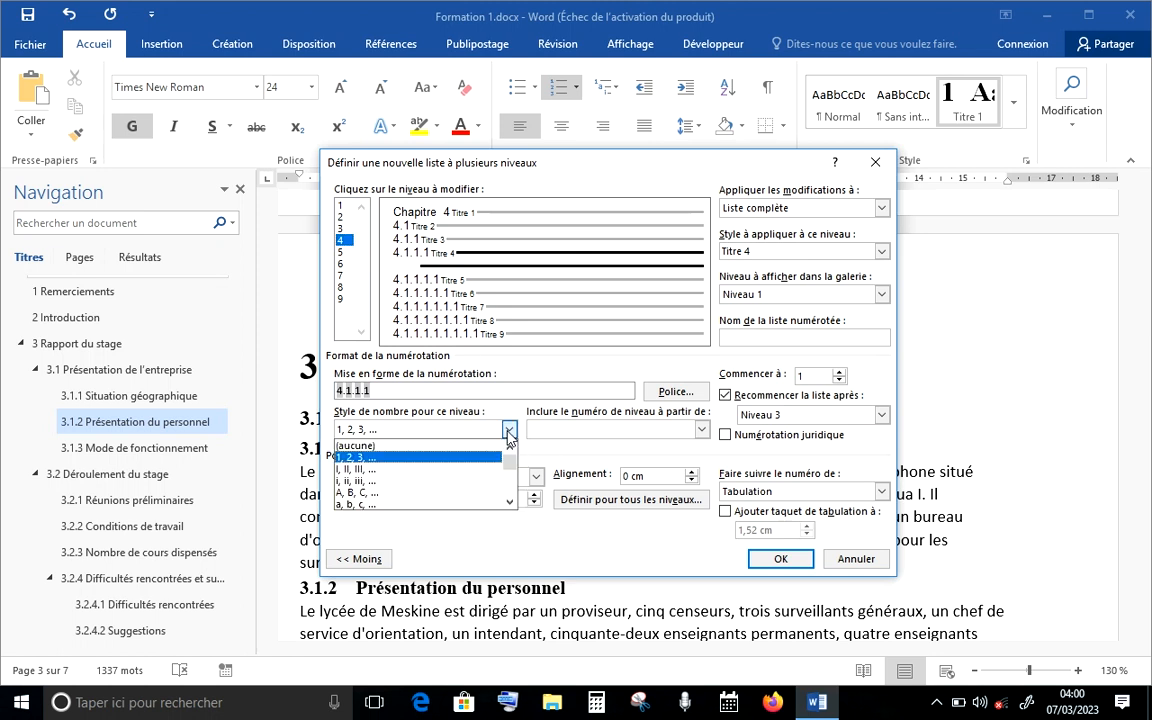
{"action": "left_click", "coordinate": [491, 506]}
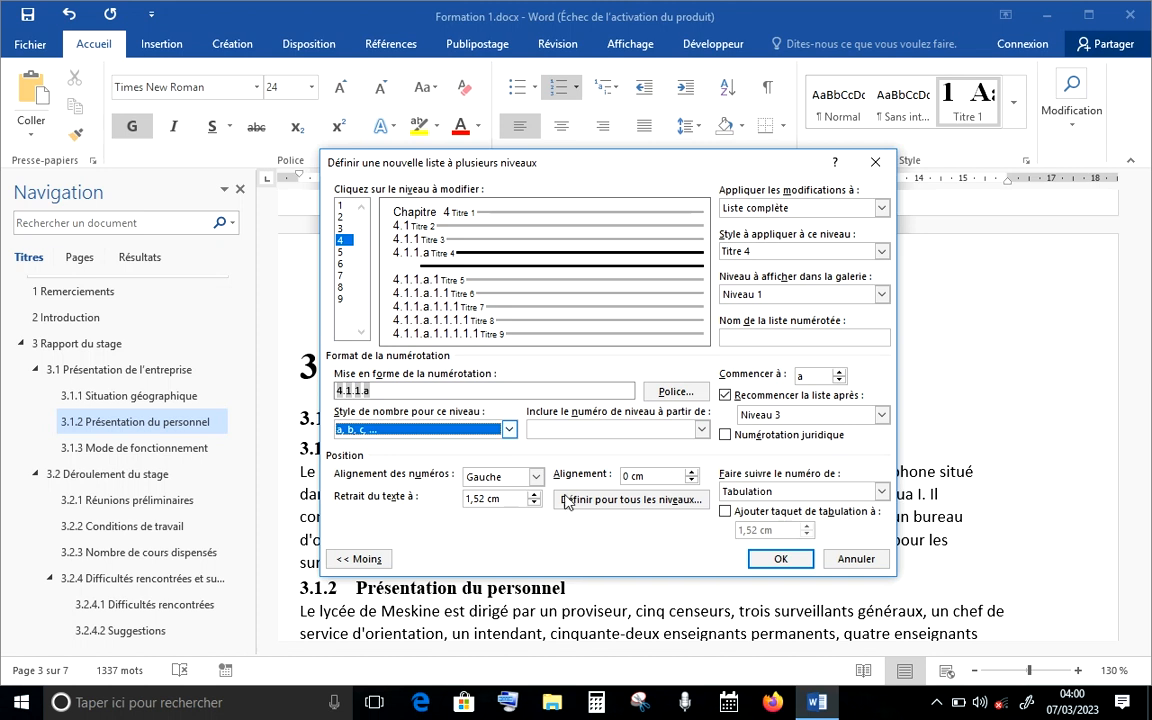
{"action": "left_click", "coordinate": [782, 559]}
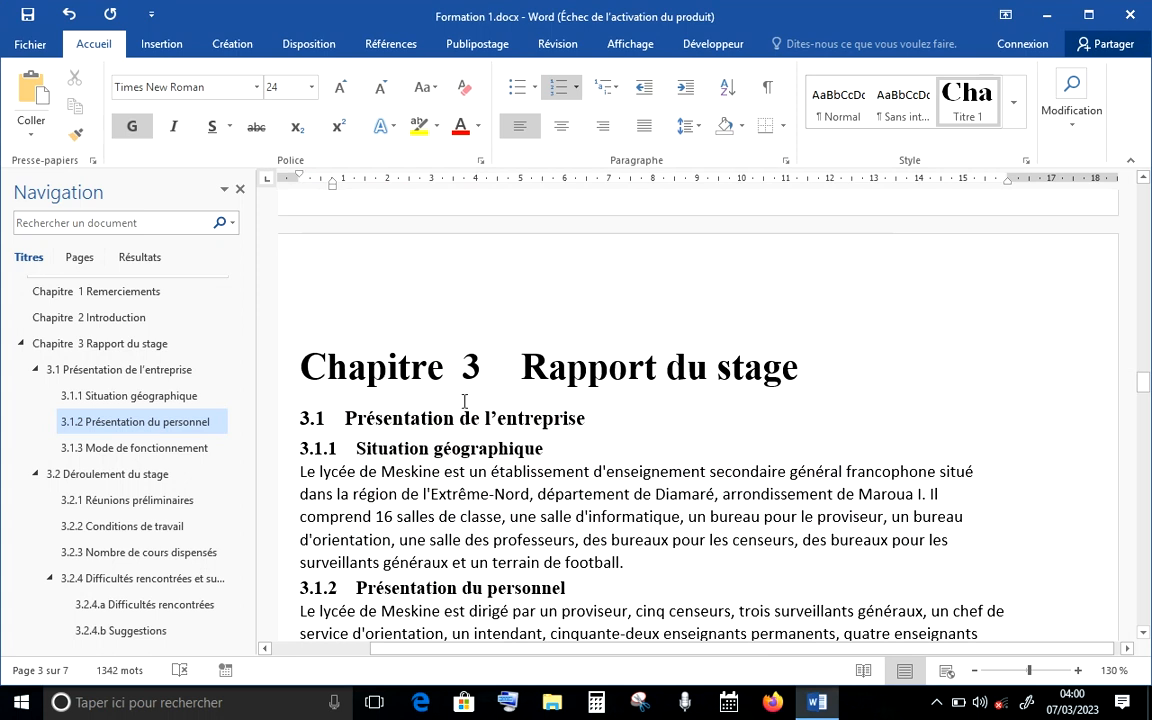
Step: Remove the chapter numbering from the "Remerciements" heading
{"action": "left_click", "coordinate": [1144, 385]}
{"action": "left_click_drag", "start_coordinate": [1144, 385], "coordinate": [1149, 317]}
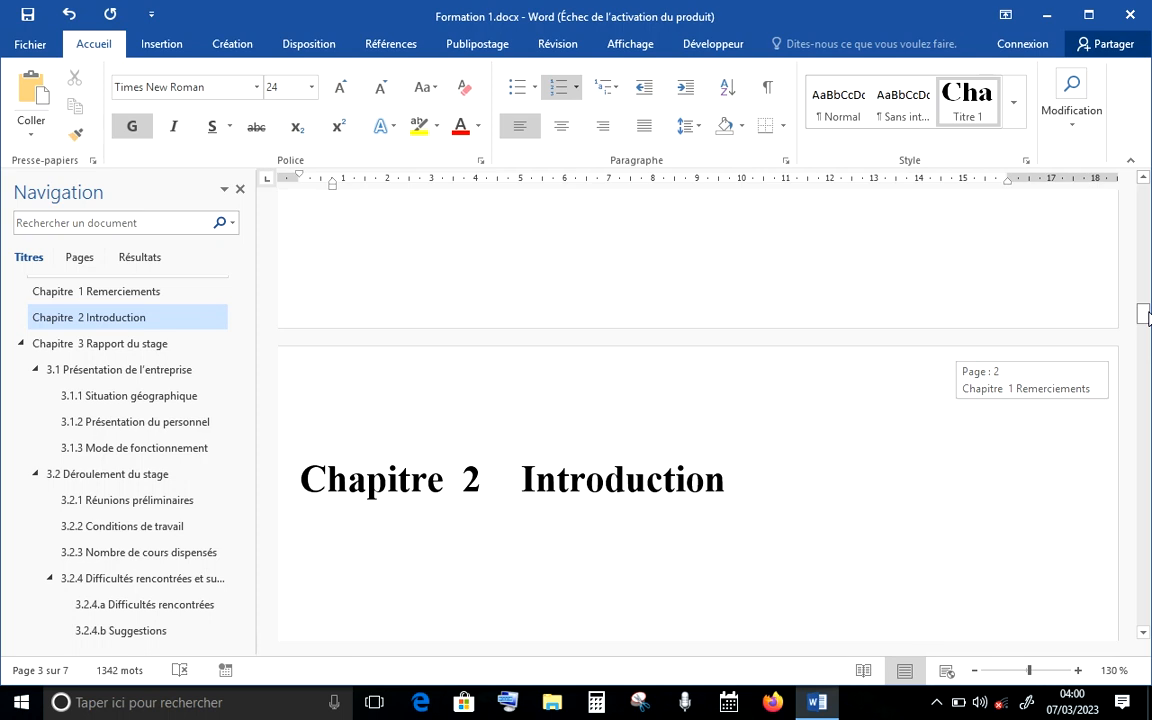
{"action": "left_click_drag", "start_coordinate": [1149, 316], "coordinate": [1147, 317]}
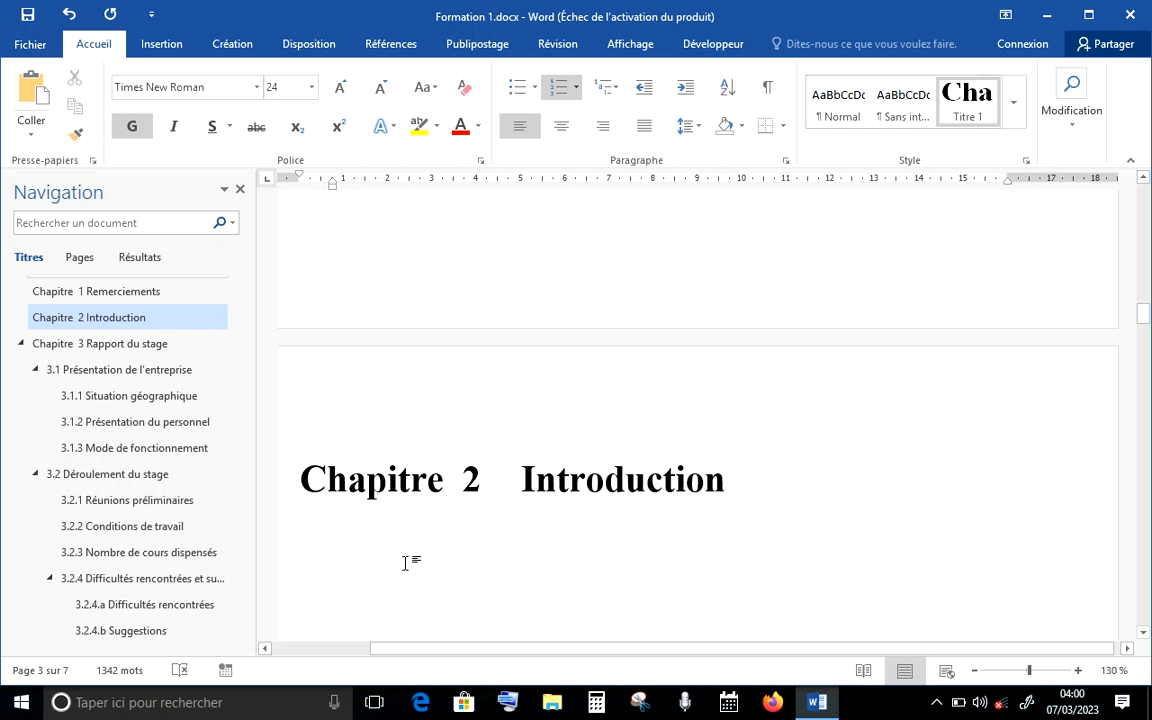
{"action": "left_click", "coordinate": [525, 479]}
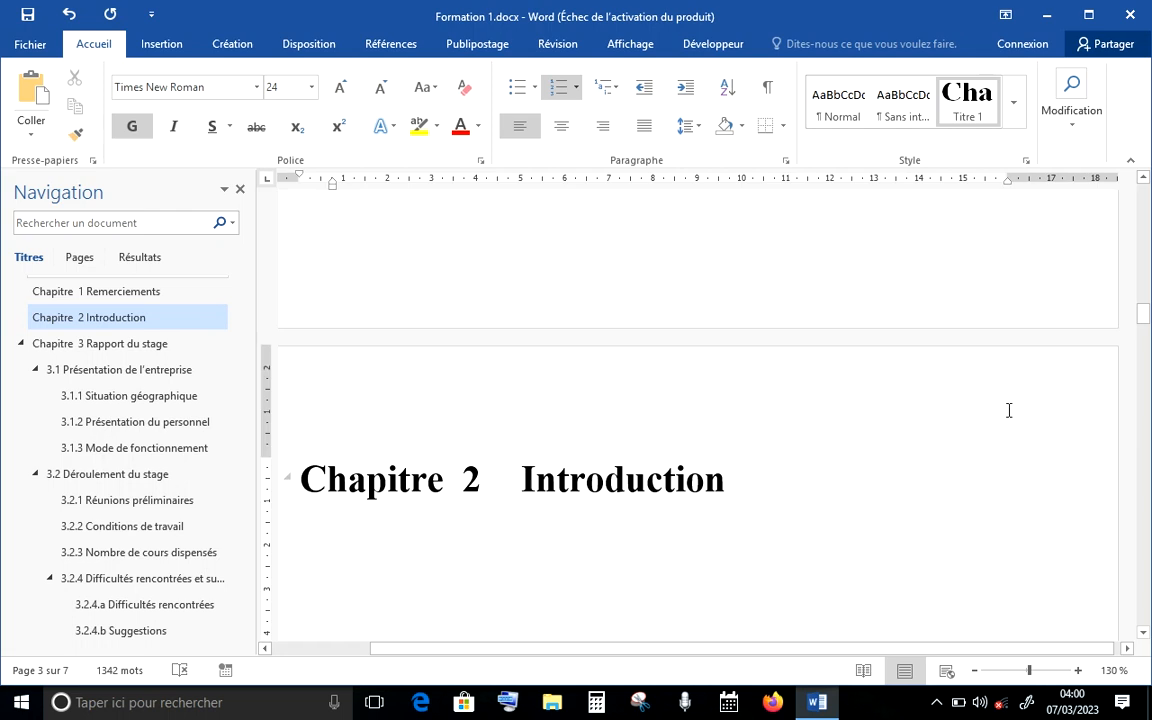
{"action": "left_click_drag", "start_coordinate": [1147, 322], "coordinate": [1150, 270]}
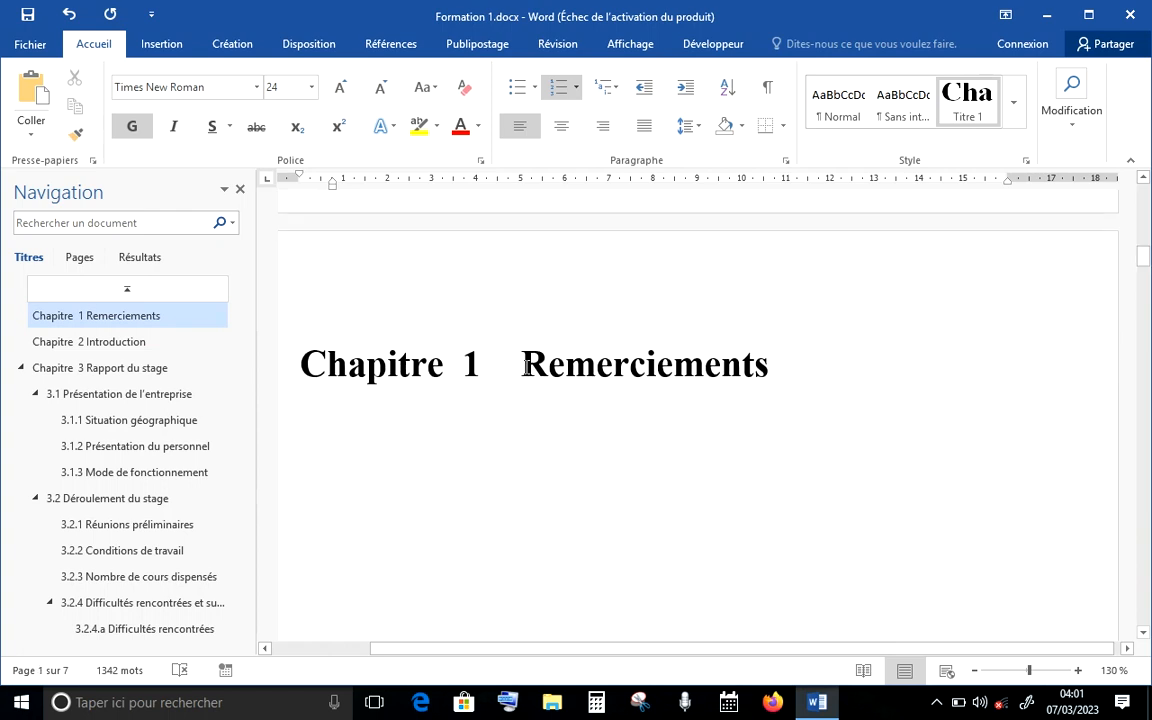
{"action": "left_click", "coordinate": [526, 366]}
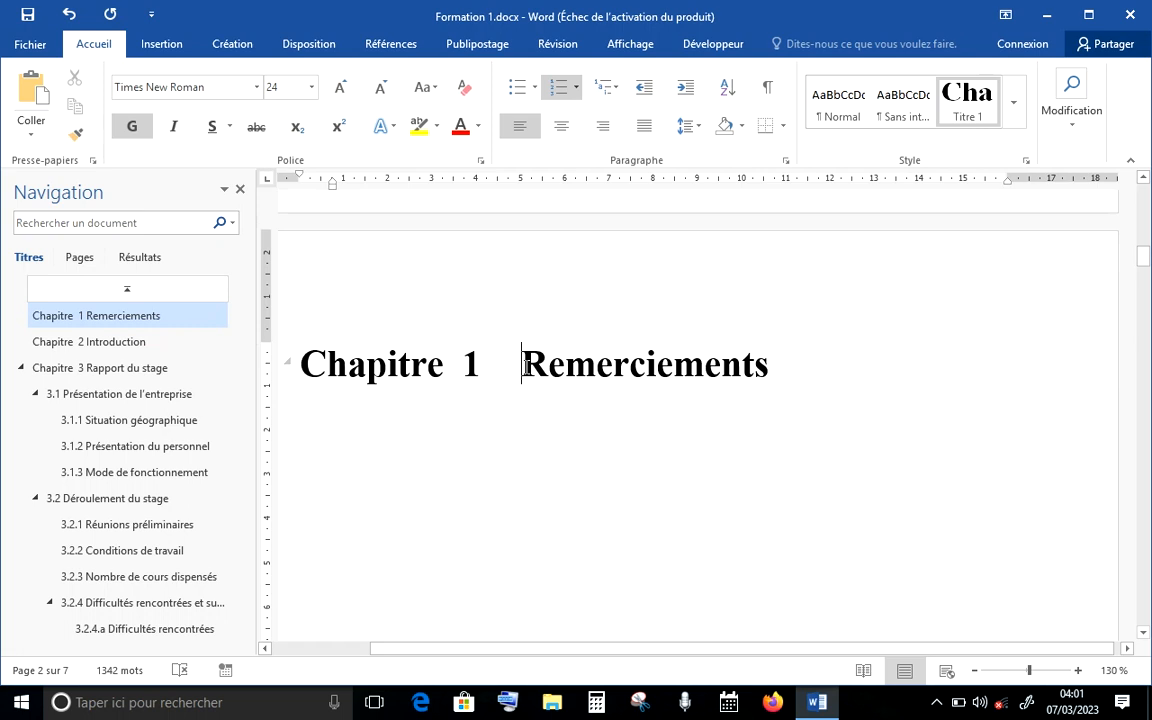
{"action": "key", "text": "BackSpace"}
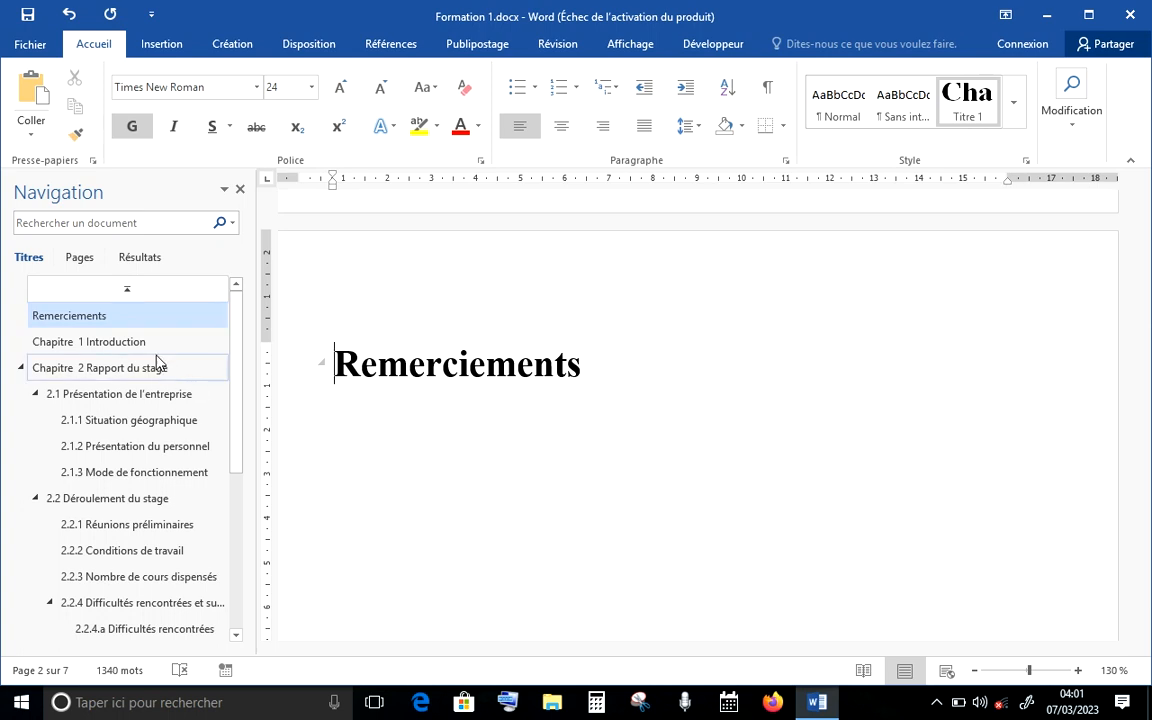
Step: Remove the chapter numbering from the "Introduction" heading and check the numbered headings down to "Suggestions"
{"action": "left_click", "coordinate": [118, 344]}
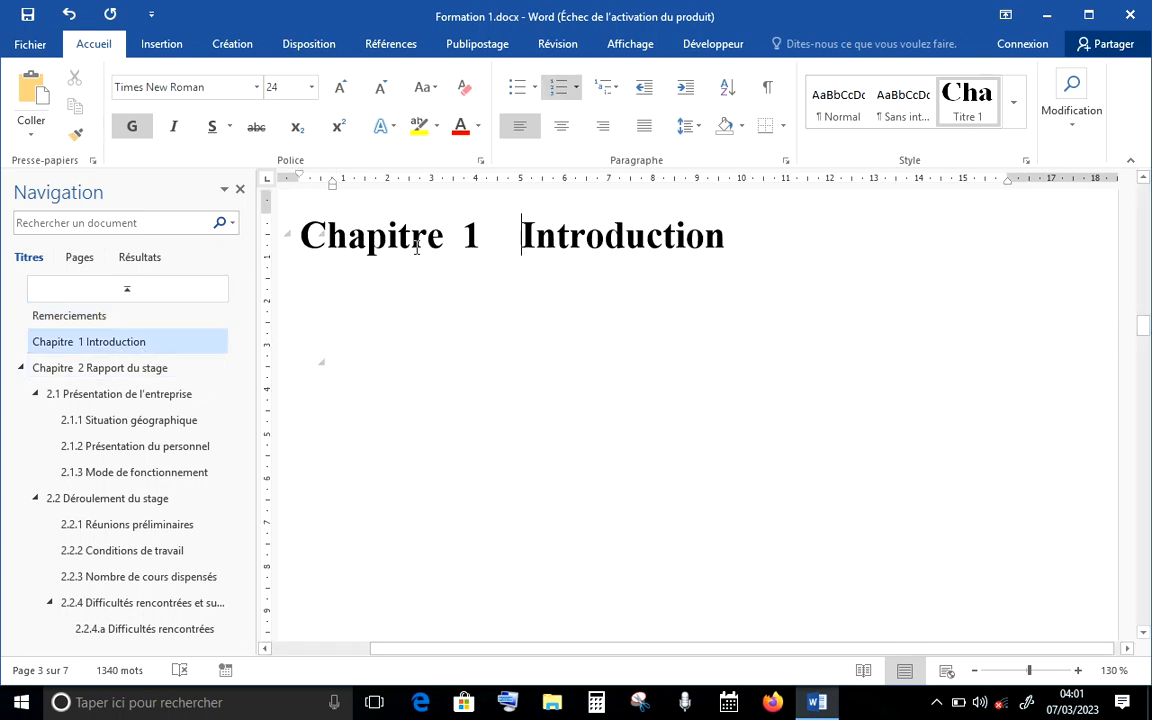
{"action": "key", "text": "BackSpace"}
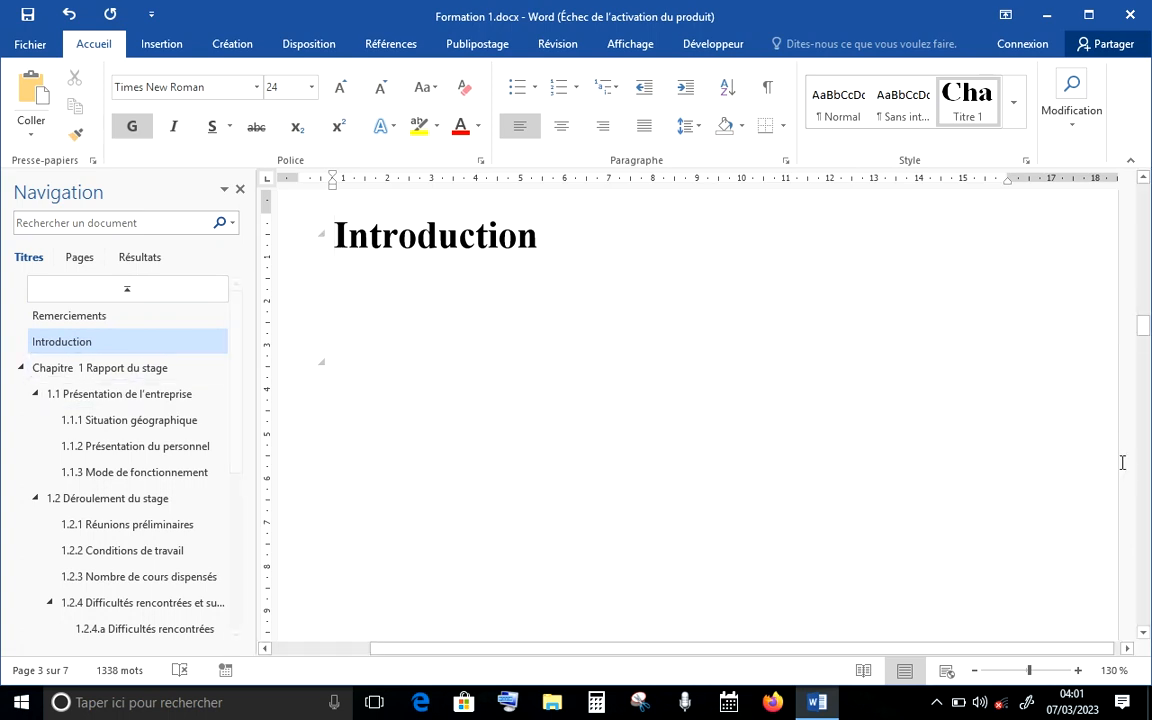
{"action": "left_click_drag", "start_coordinate": [1144, 328], "coordinate": [1147, 499]}
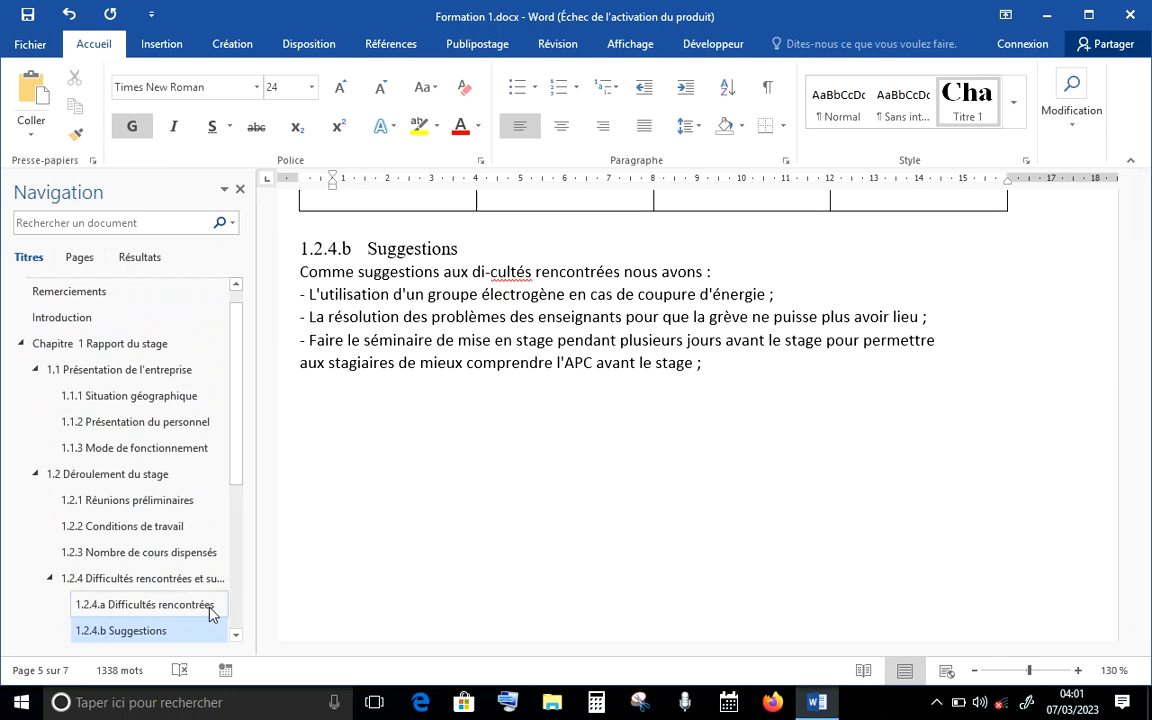
Step: Check the numbered headings of "Historique de l'informatique" and go to the "Gestion des absences dans une entreprise" heading
{"action": "left_click", "coordinate": [236, 634]}
{"action": "left_click", "coordinate": [236, 634]}
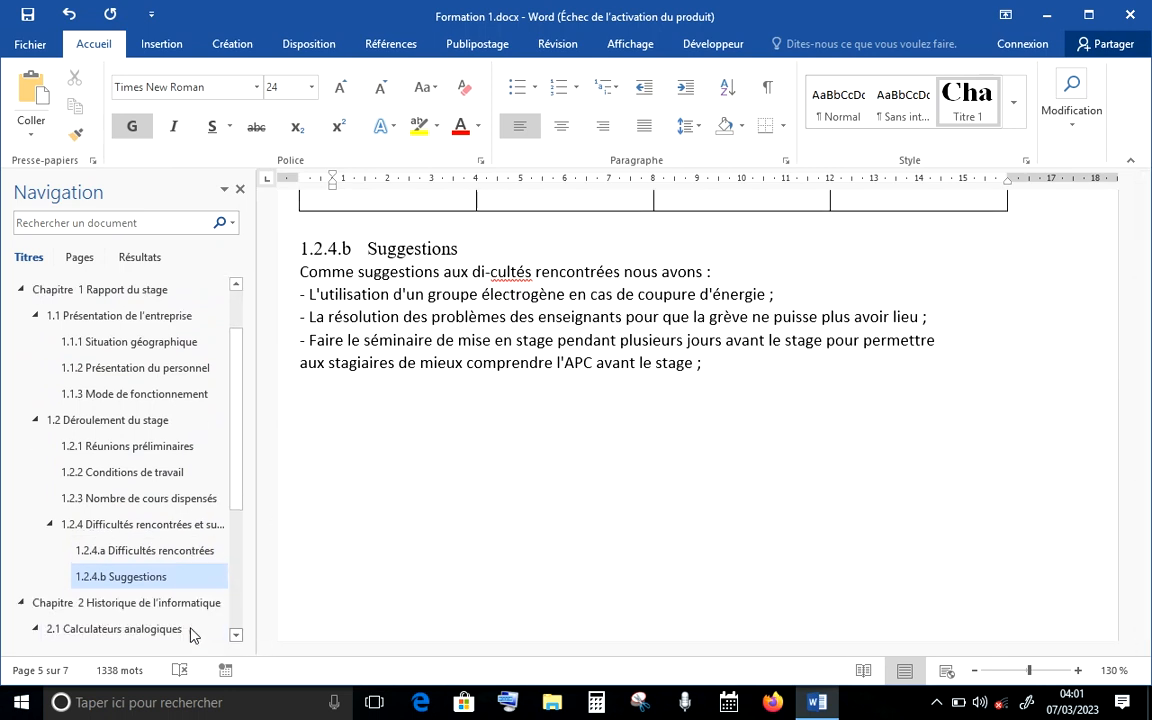
{"action": "left_click", "coordinate": [100, 606]}
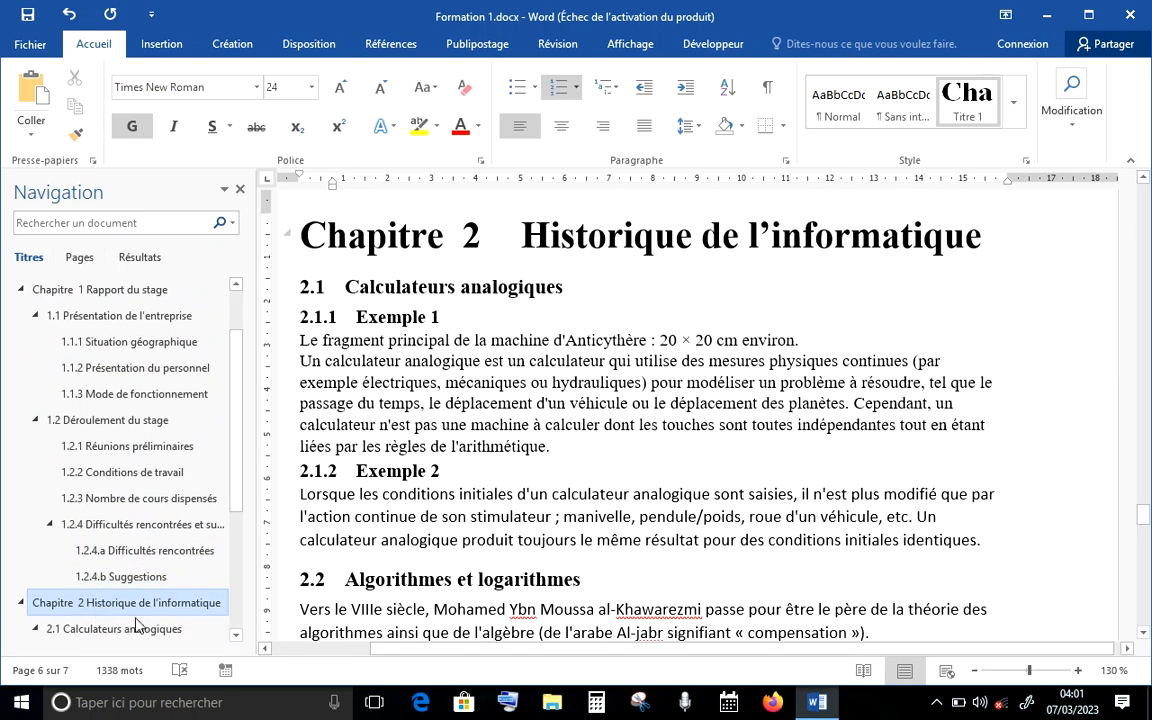
{"action": "scroll", "coordinate": [236, 634], "scroll_direction": "down", "scroll_amount": 3}
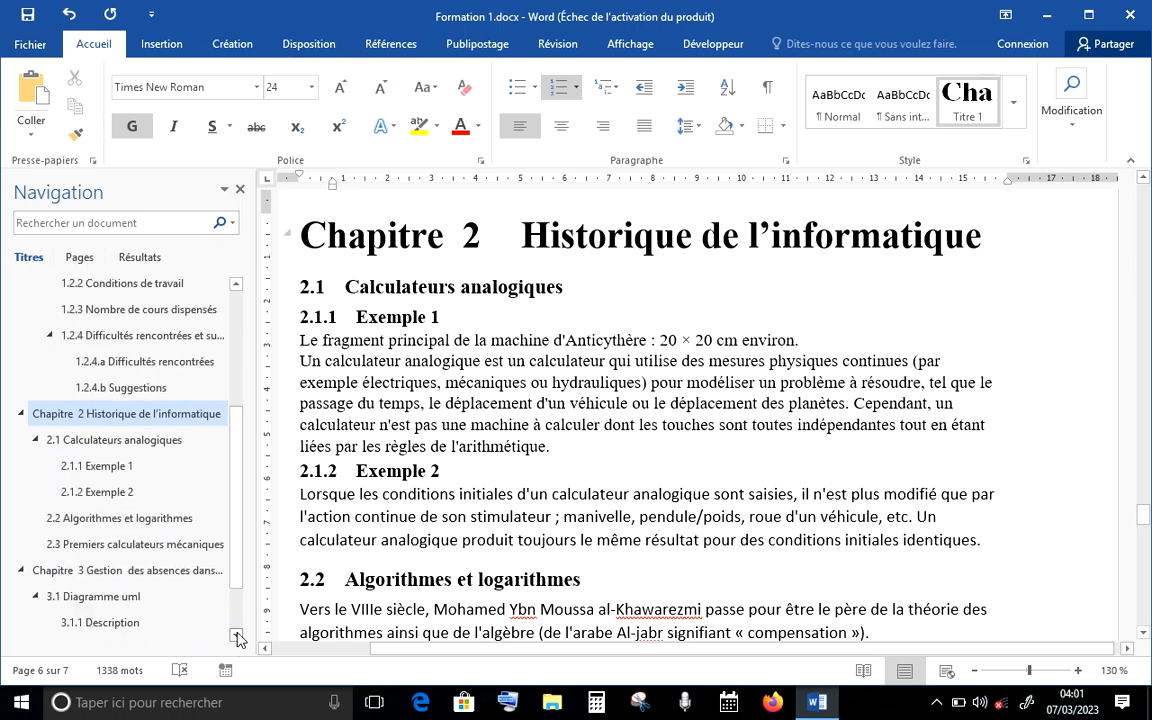
{"action": "left_click", "coordinate": [113, 532]}
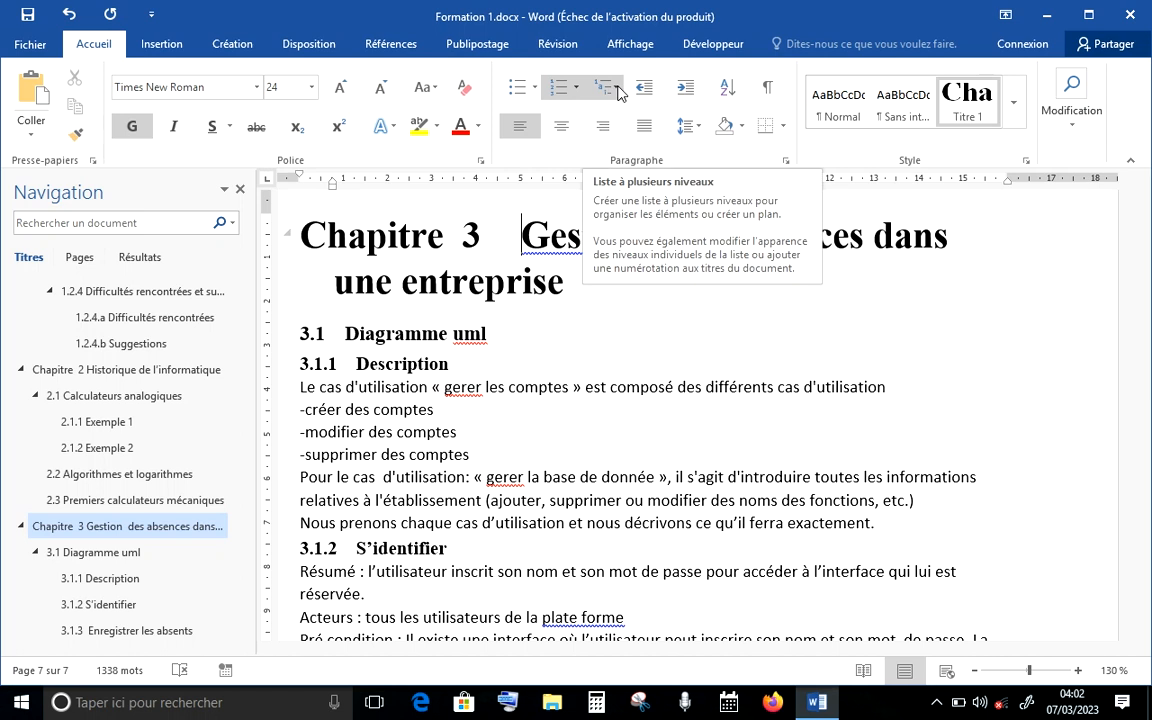
Step: Redefine the multilevel list from the "Gestion des absences" heading, adding a tab stop at 5 cm after the level 1 number
{"action": "left_click", "coordinate": [532, 252]}
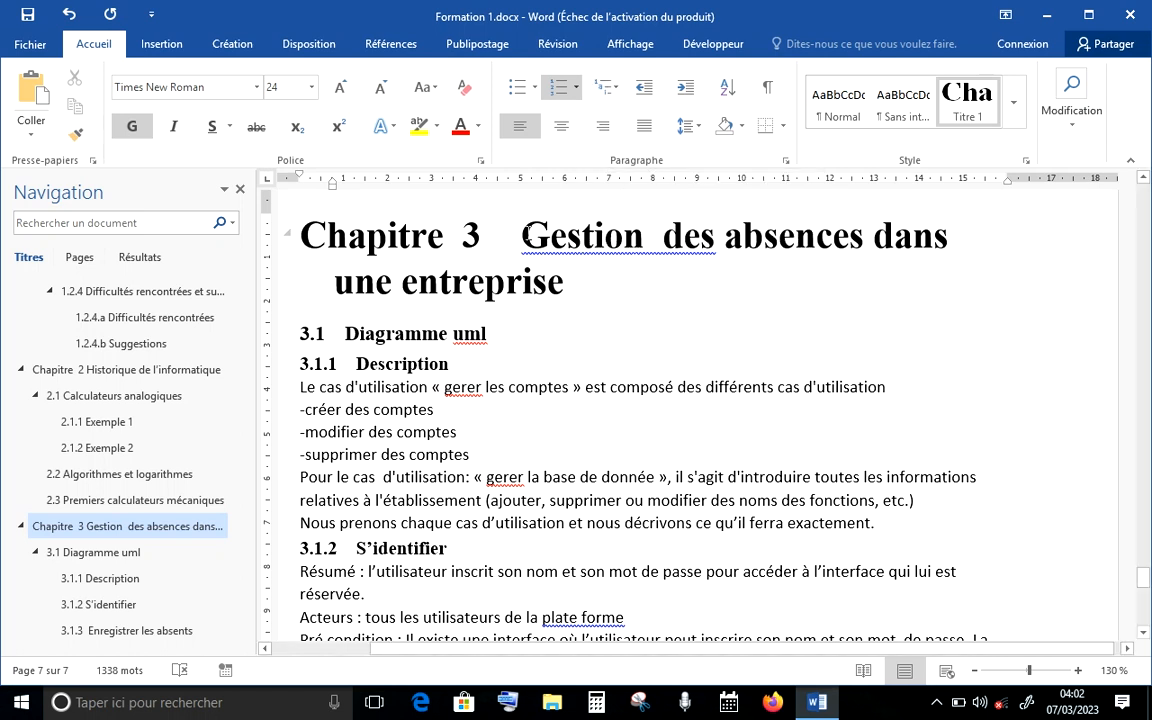
{"action": "left_click", "coordinate": [617, 91]}
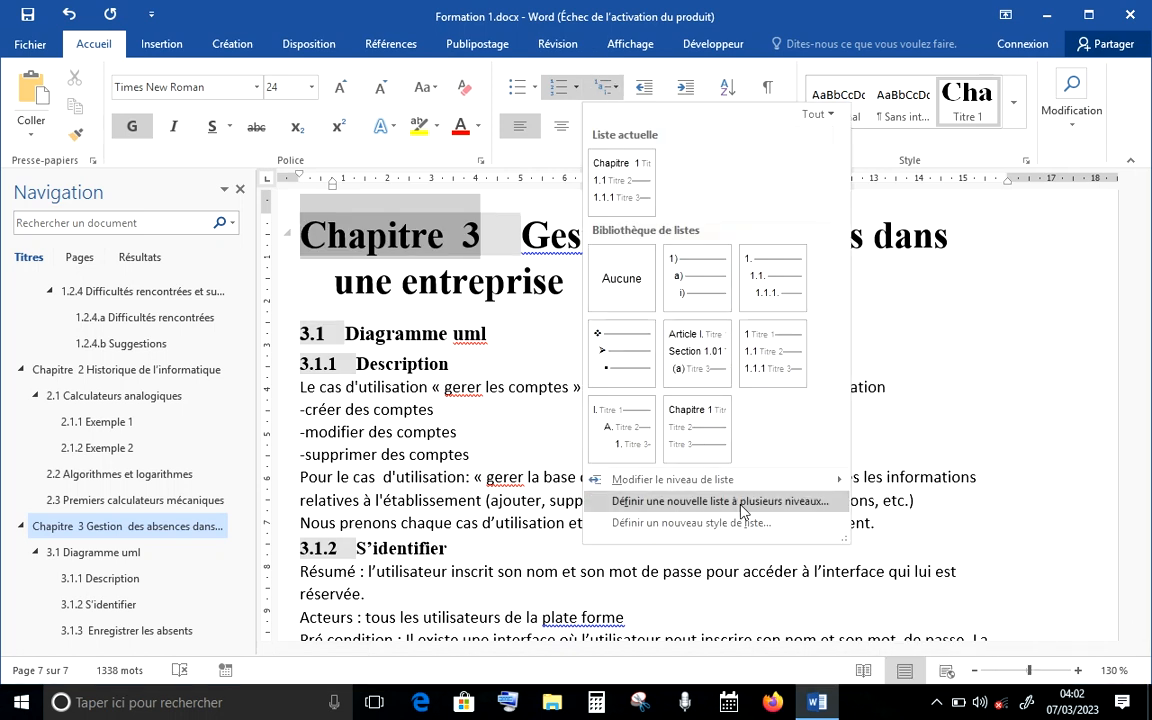
{"action": "left_click", "coordinate": [743, 510]}
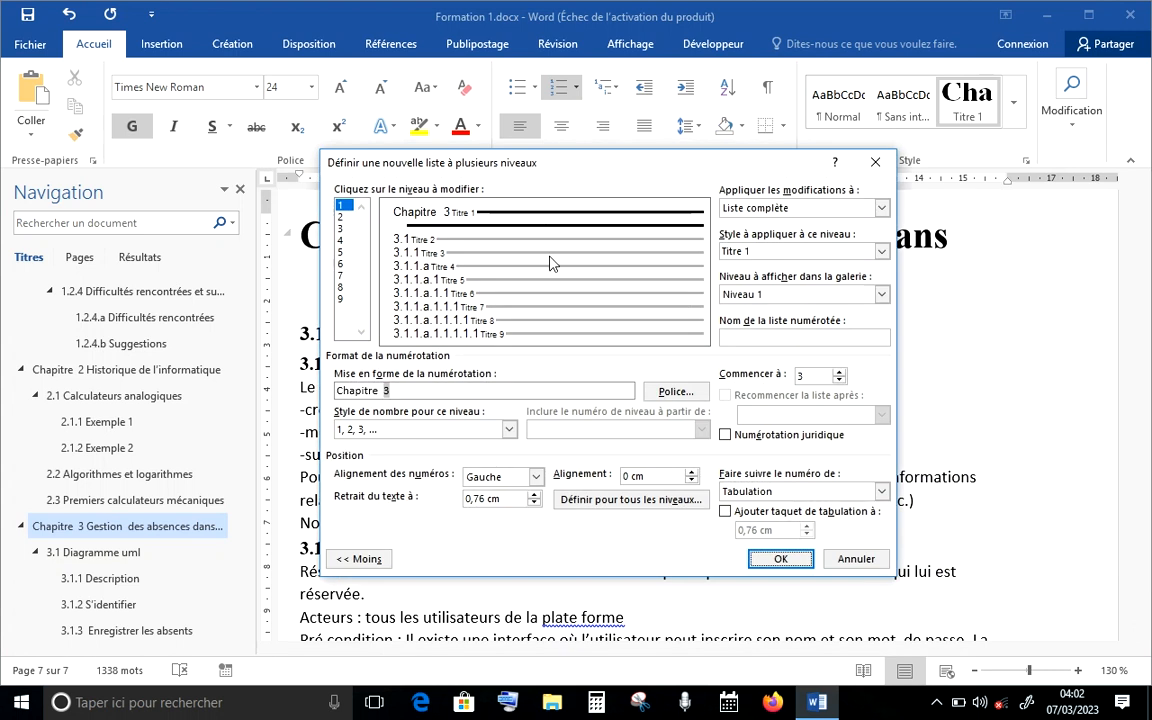
{"action": "left_click_drag", "start_coordinate": [391, 272], "coordinate": [321, 355]}
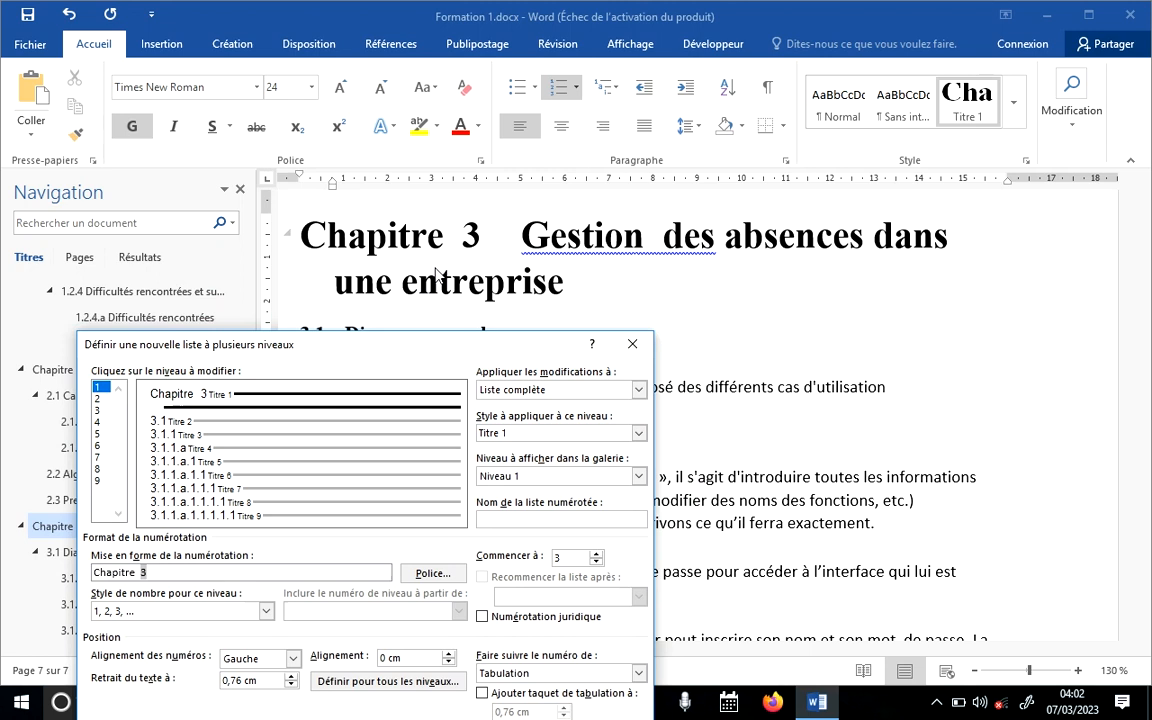
{"action": "left_click_drag", "start_coordinate": [355, 333], "coordinate": [527, 189]}
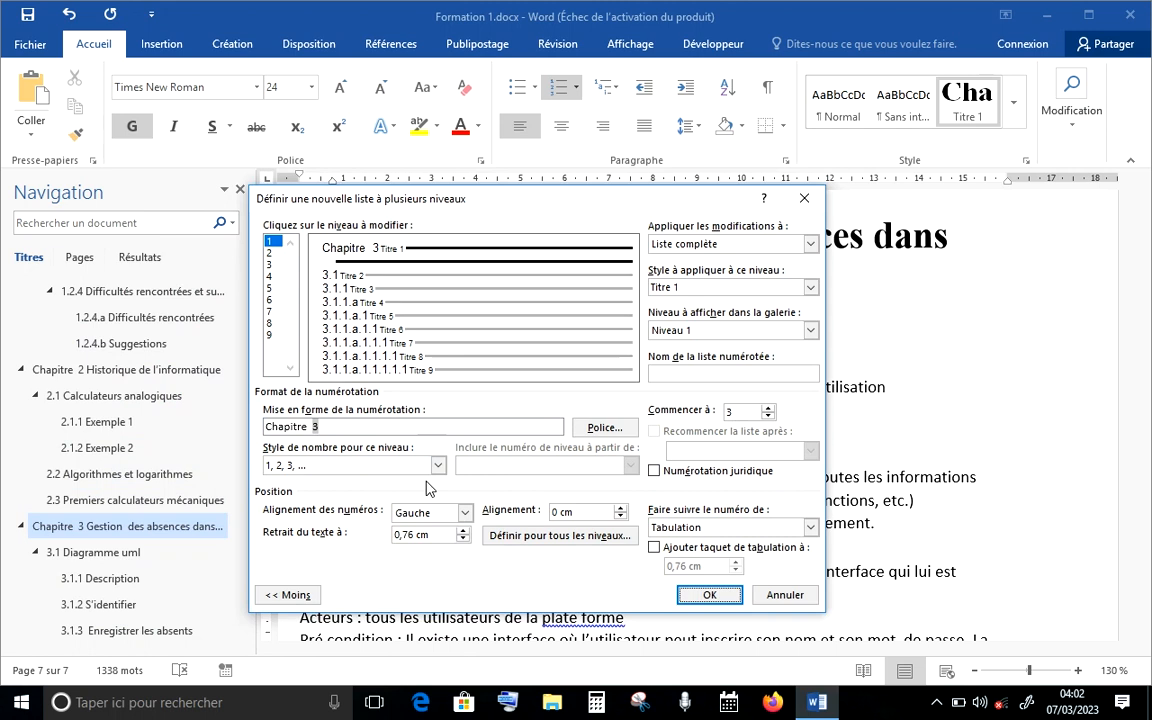
{"action": "left_click_drag", "start_coordinate": [543, 212], "coordinate": [560, 419]}
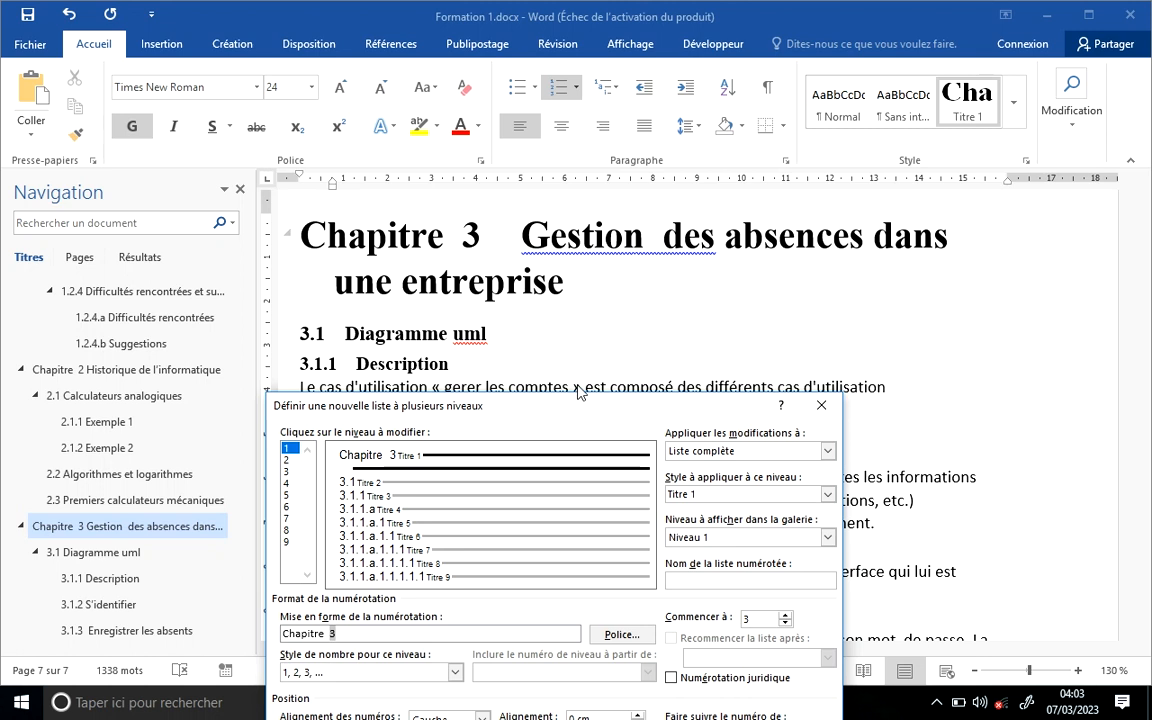
{"action": "left_click_drag", "start_coordinate": [577, 410], "coordinate": [573, 375]}
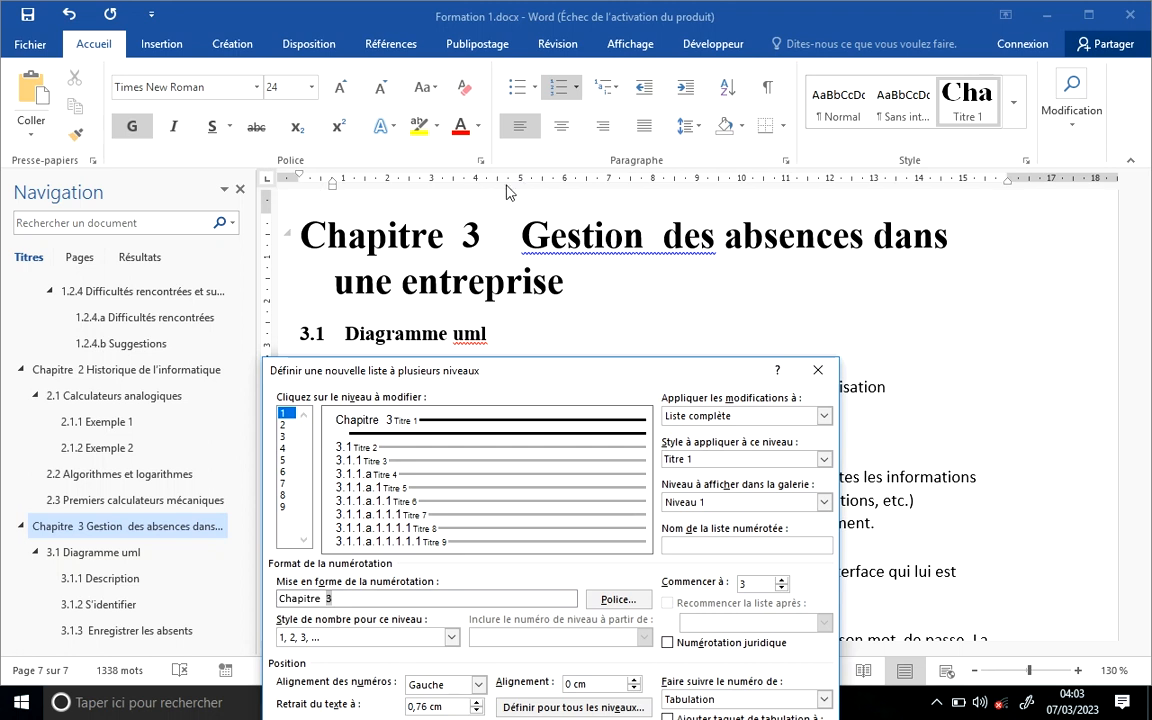
{"action": "left_click_drag", "start_coordinate": [532, 368], "coordinate": [590, 167]}
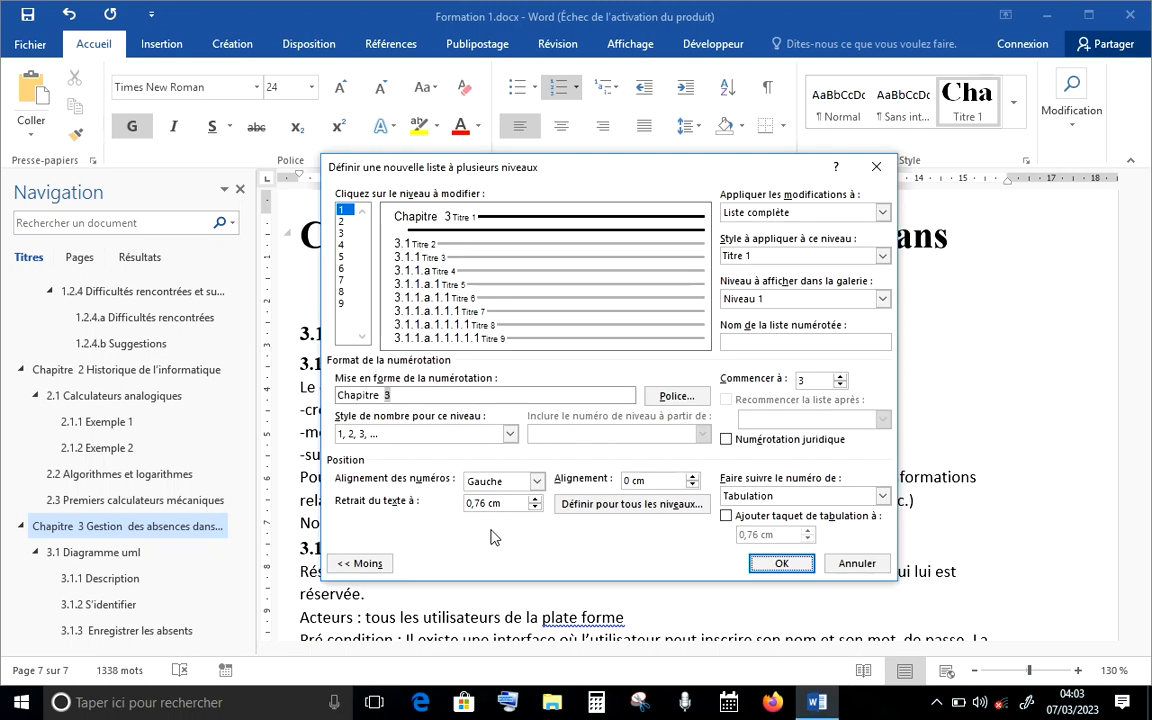
{"action": "left_click", "coordinate": [725, 516]}
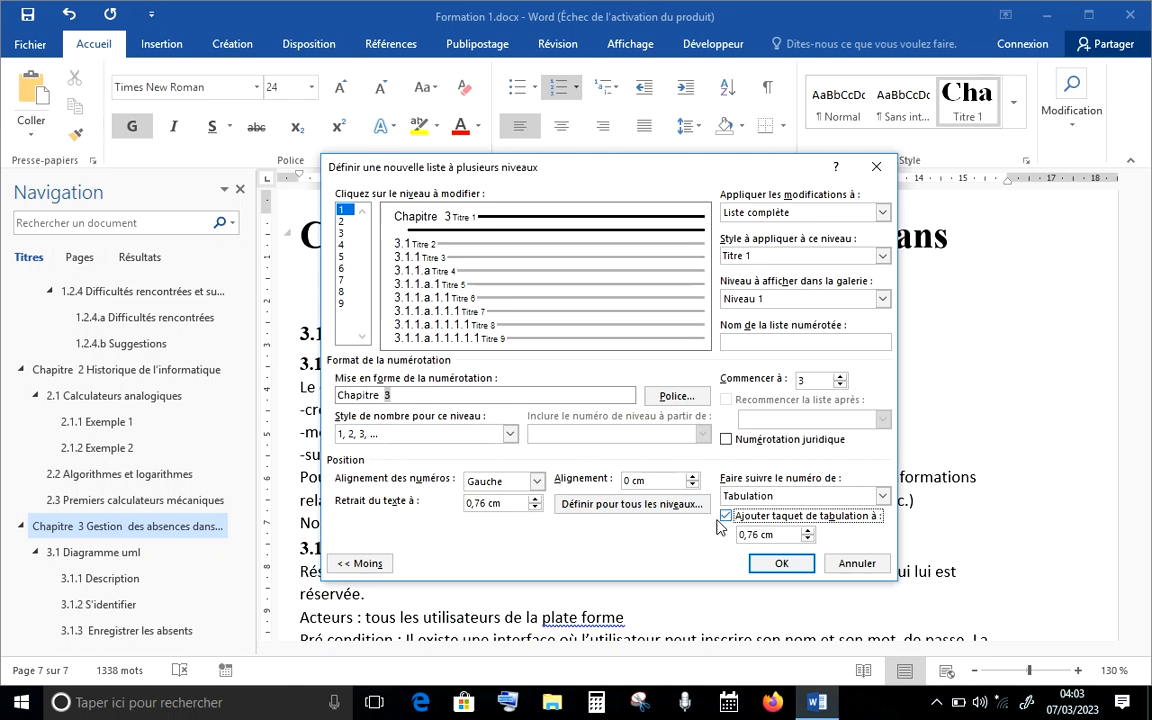
{"action": "left_click", "coordinate": [762, 535]}
{"action": "type", "text": "5"}
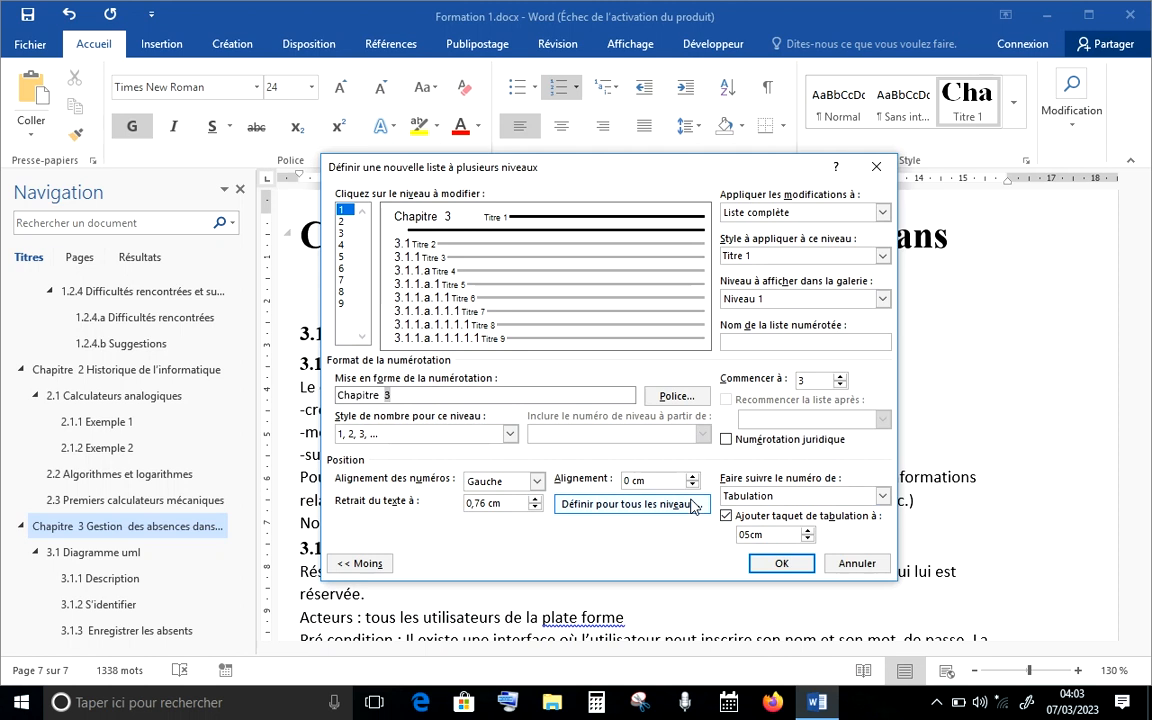
{"action": "key", "text": "BackSpace"}
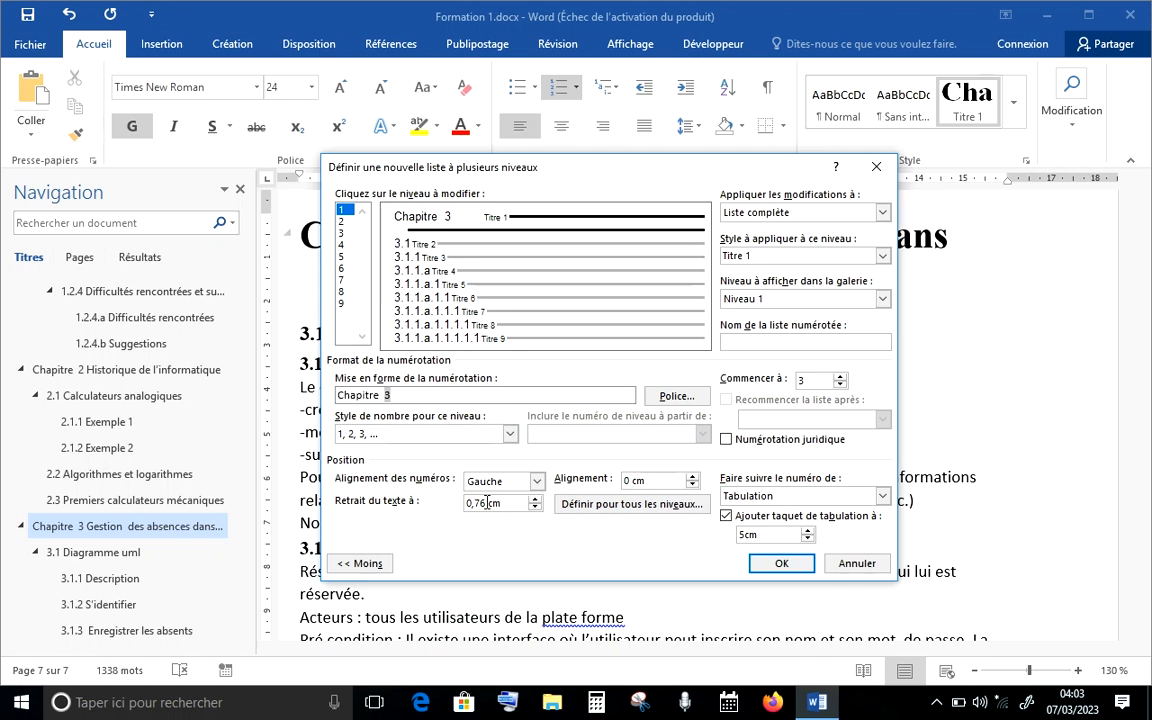
Step: Set the level 1 text indent to 5 cm and apply the multilevel list to the headings
{"action": "key", "text": "BackSpace"}
{"action": "key", "text": "BackSpace"}
{"action": "type", "text": "5"}
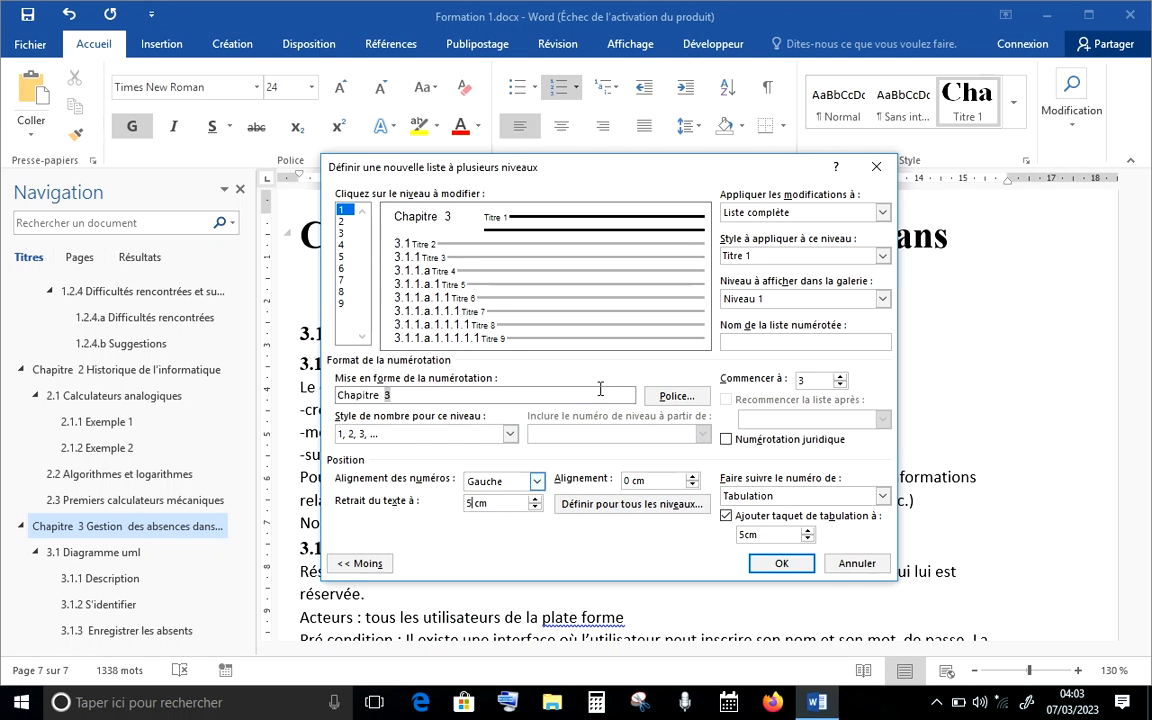
{"action": "left_click_drag", "start_coordinate": [555, 167], "coordinate": [542, 447]}
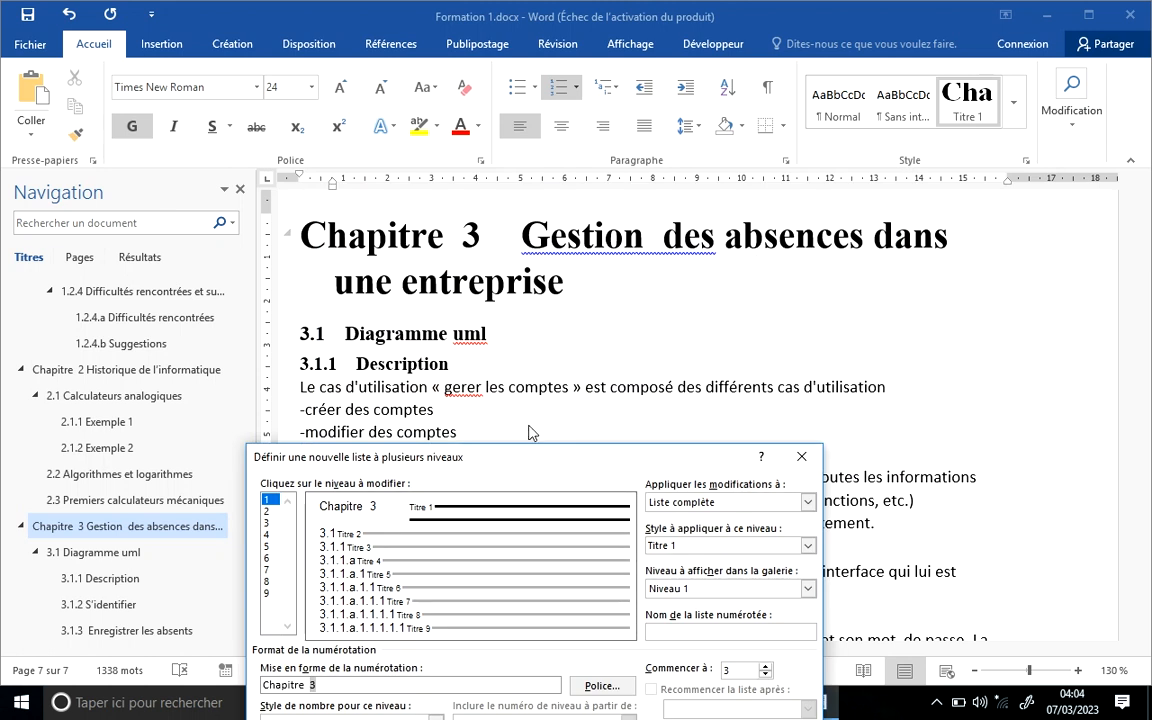
{"action": "left_click_drag", "start_coordinate": [530, 453], "coordinate": [585, 246]}
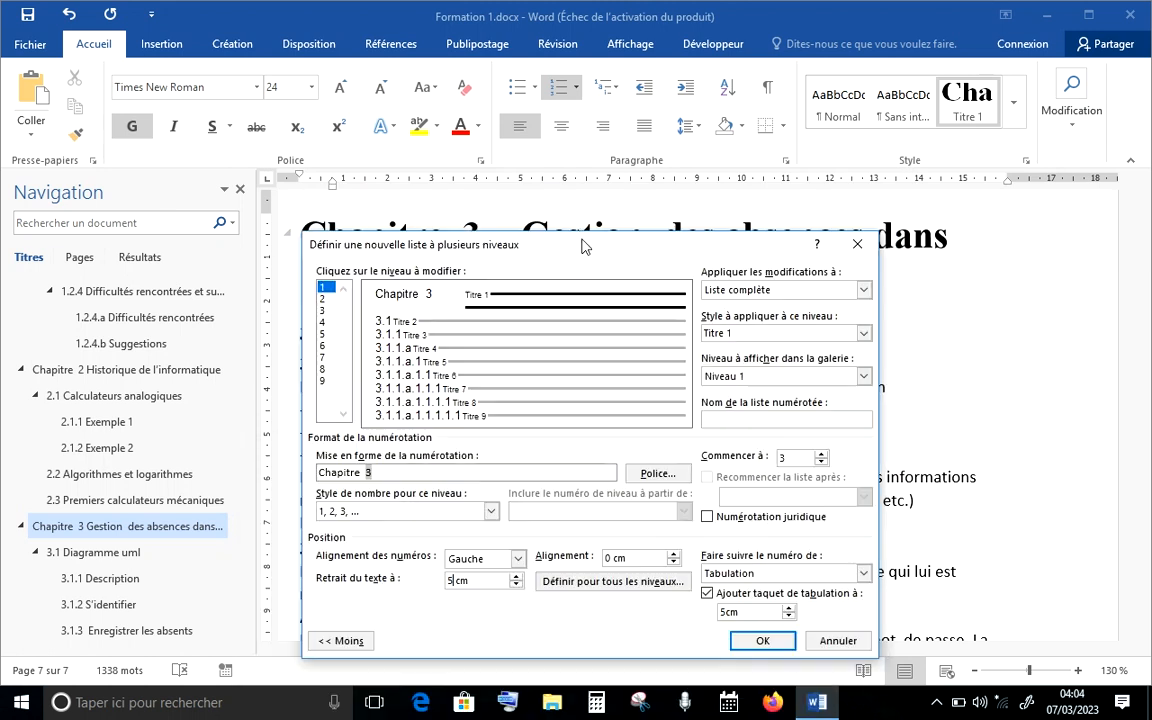
{"action": "left_click_drag", "start_coordinate": [698, 256], "coordinate": [499, 288]}
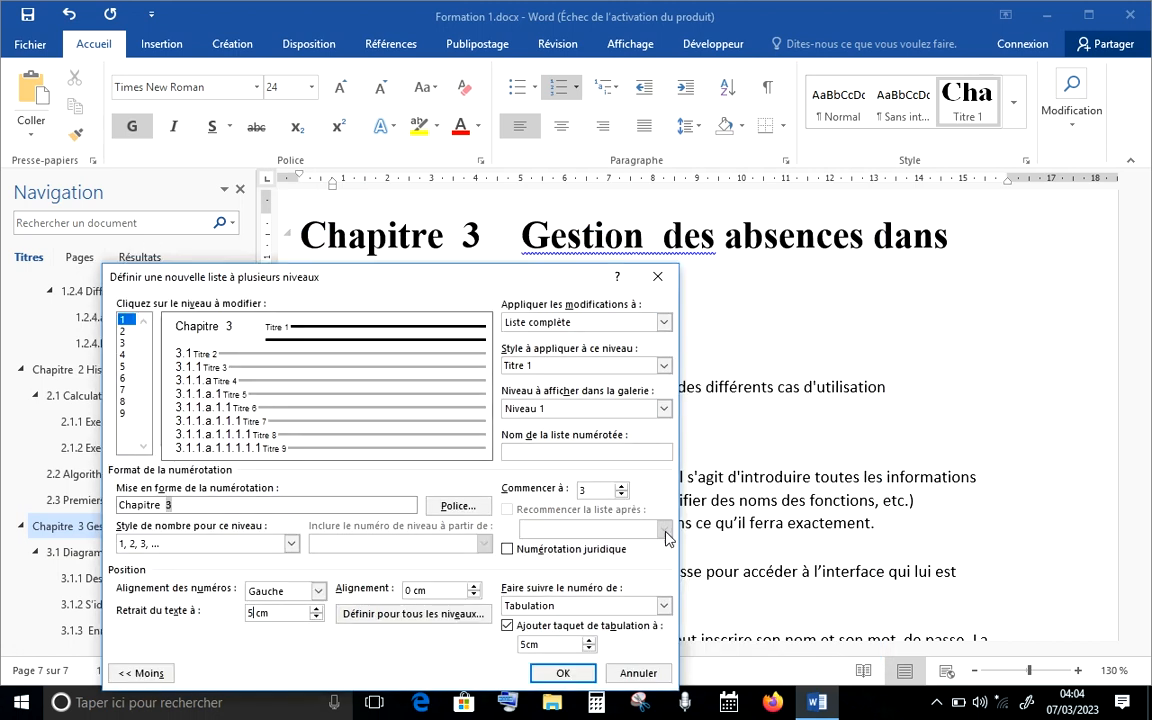
{"action": "left_click", "coordinate": [568, 673]}
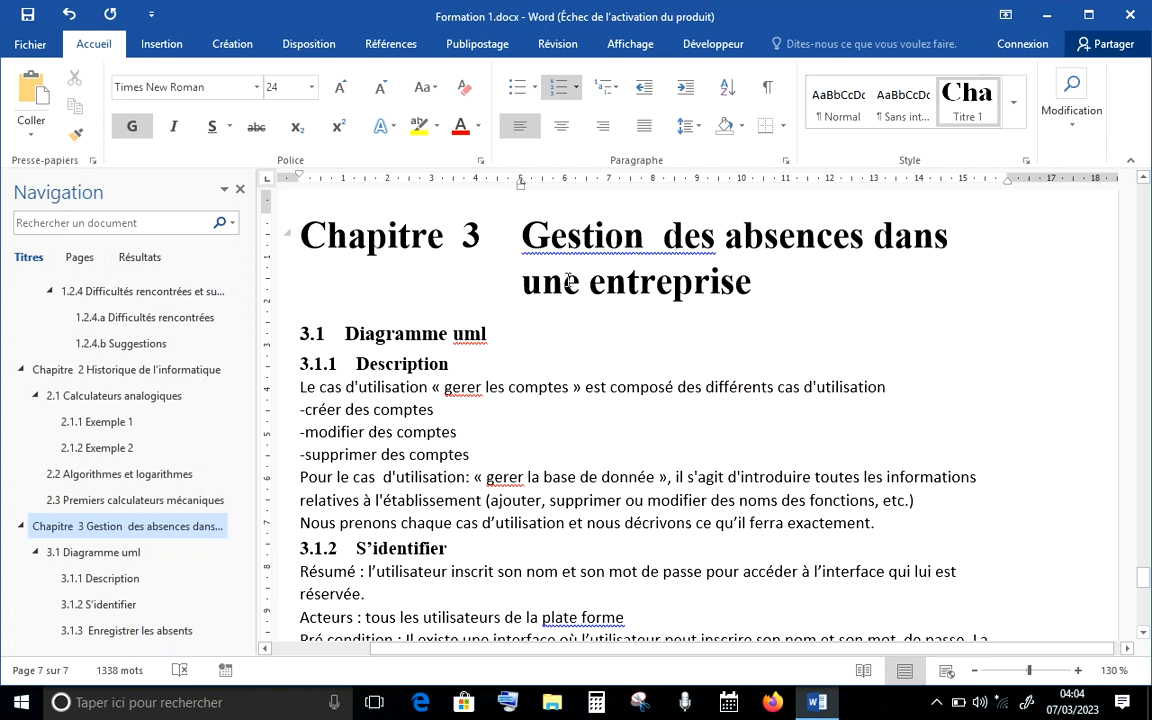
Step: Accept the suggested correction "Gestion des" in the chapter 3 heading to remove the extra space
{"action": "left_click", "coordinate": [655, 245]}
{"action": "right_click", "coordinate": [715, 256]}
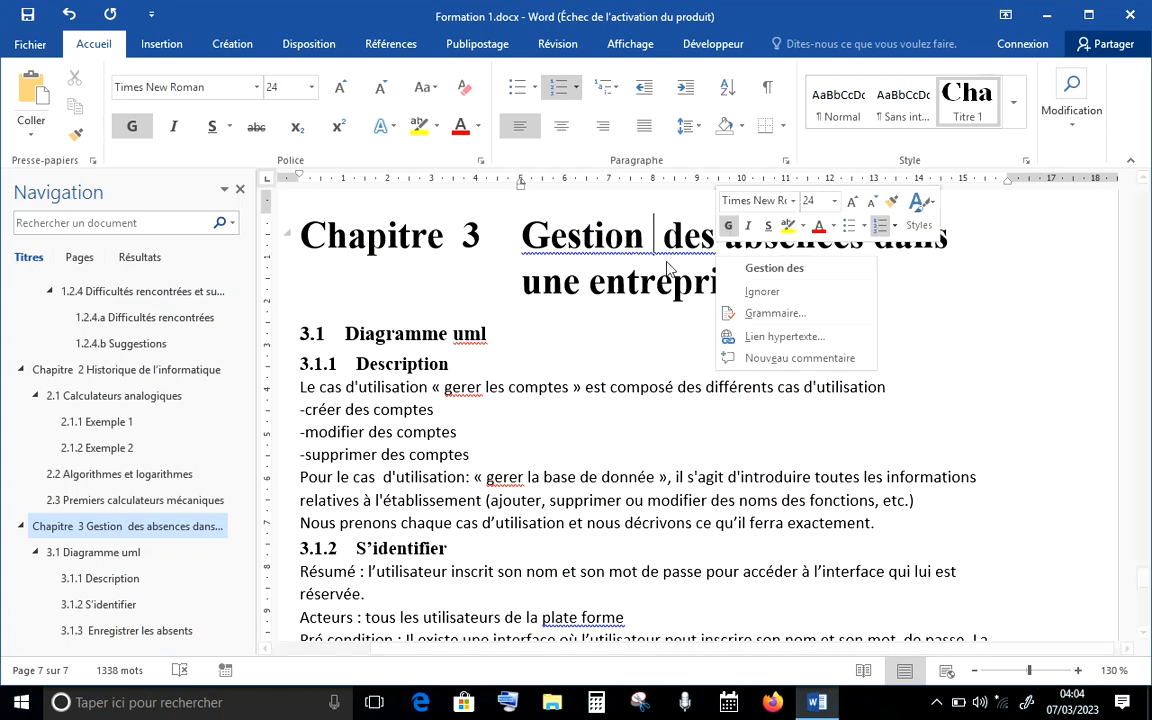
{"action": "left_click", "coordinate": [745, 268]}
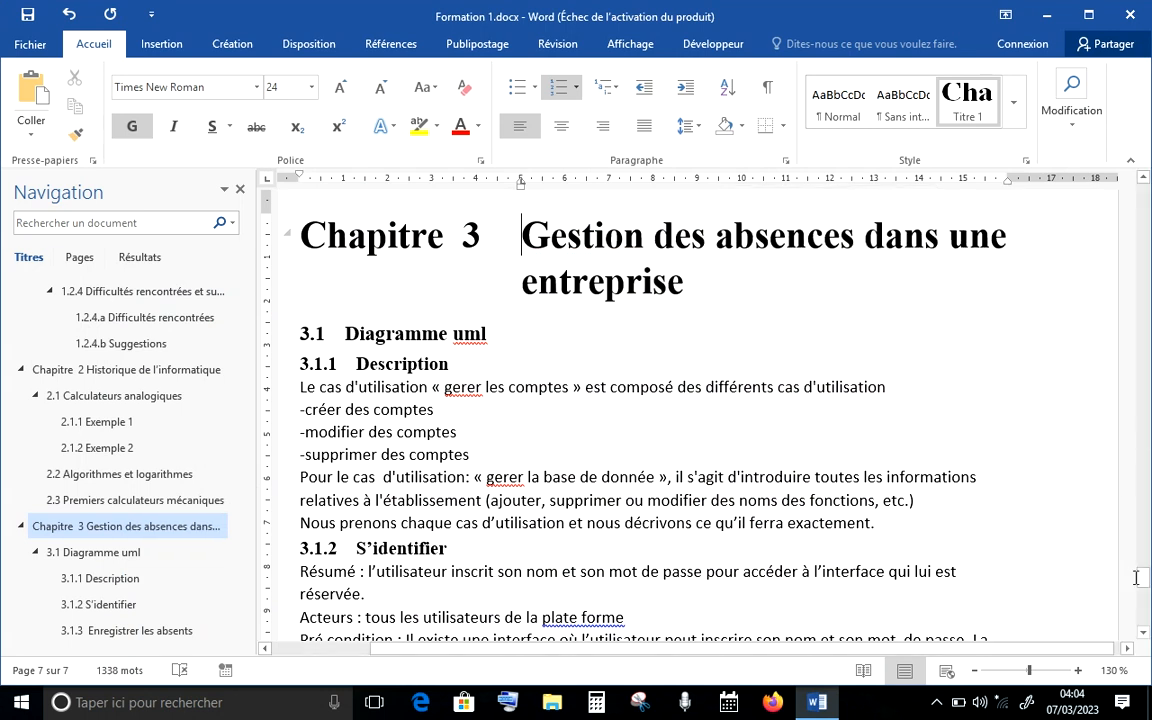
Step: Insert the "Table automatique 1" table of contents on the blank first page and narrow the navigation area
{"action": "left_click_drag", "start_coordinate": [1143, 576], "coordinate": [1146, 188]}
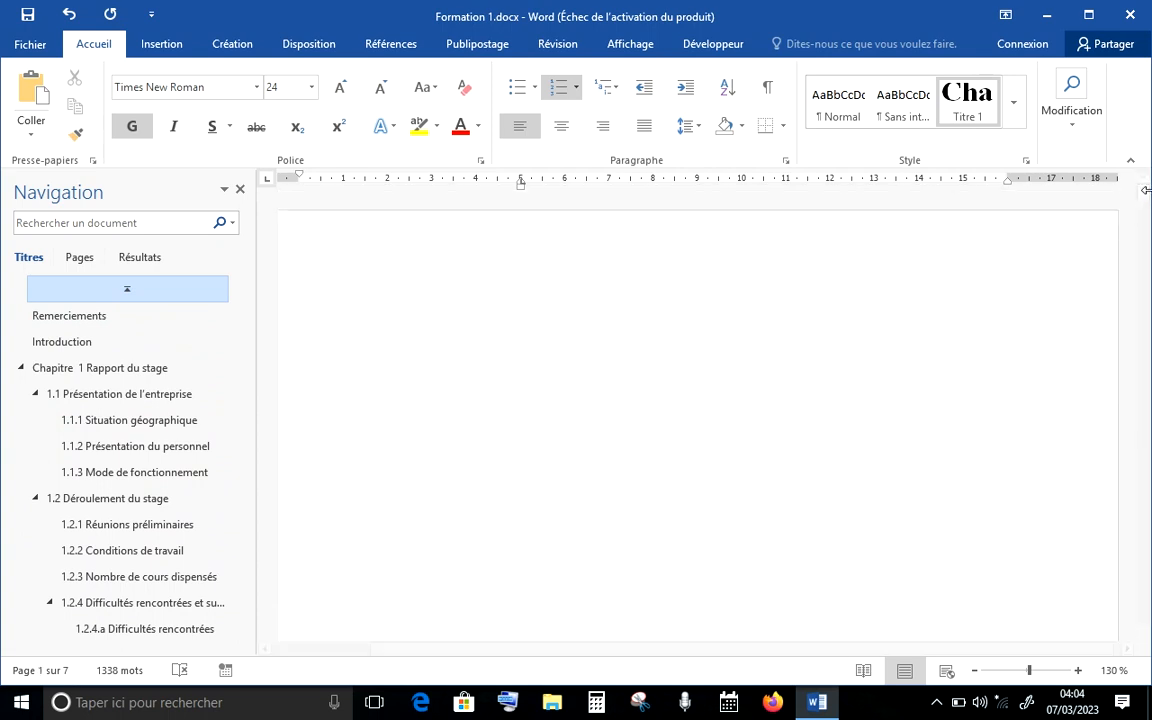
{"action": "left_click", "coordinate": [419, 301]}
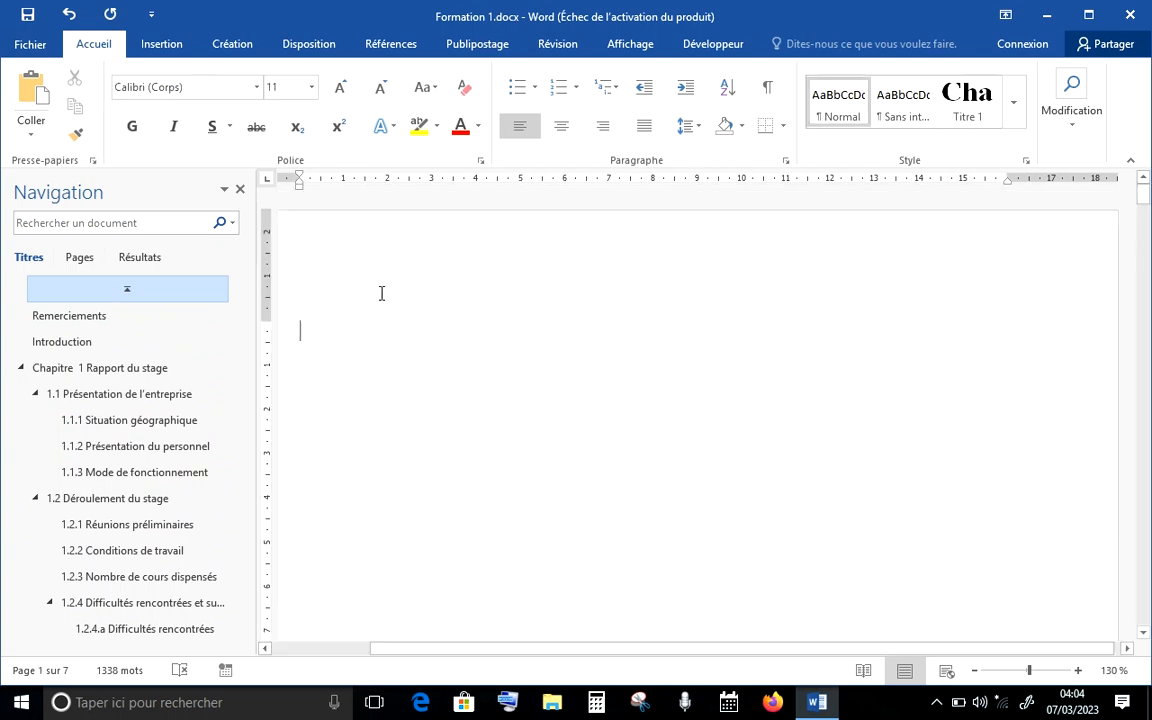
{"action": "left_click_drag", "start_coordinate": [254, 384], "coordinate": [188, 385]}
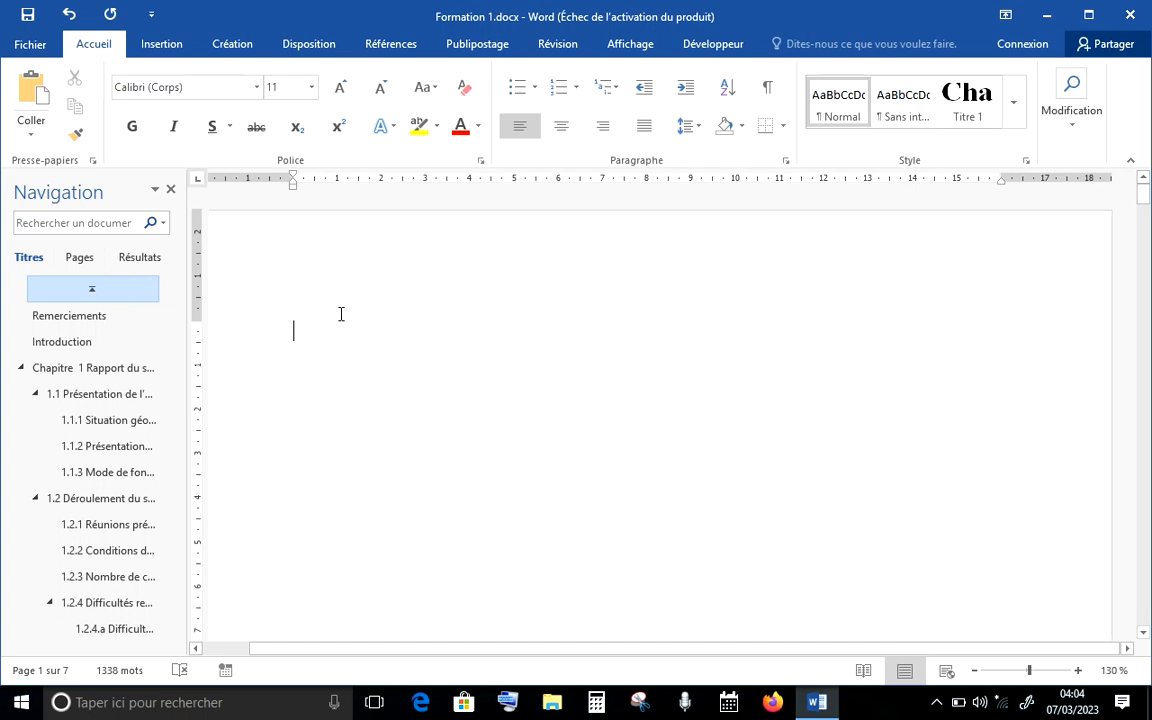
{"action": "left_click", "coordinate": [413, 47]}
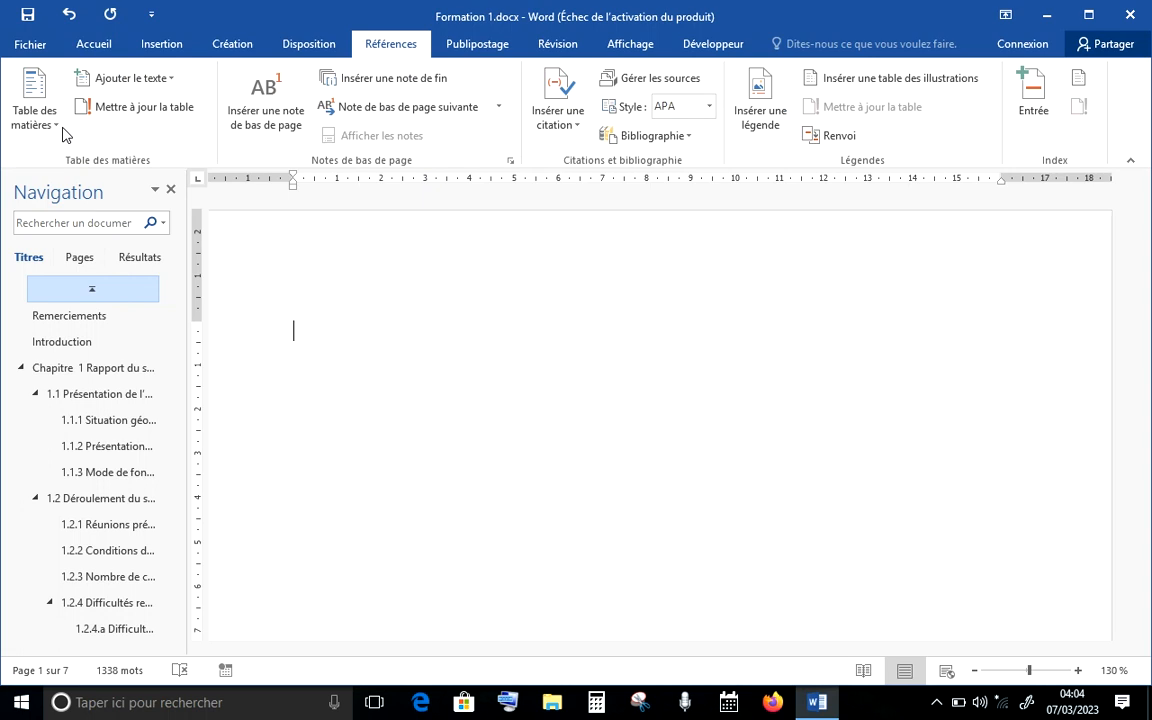
{"action": "left_click", "coordinate": [55, 124]}
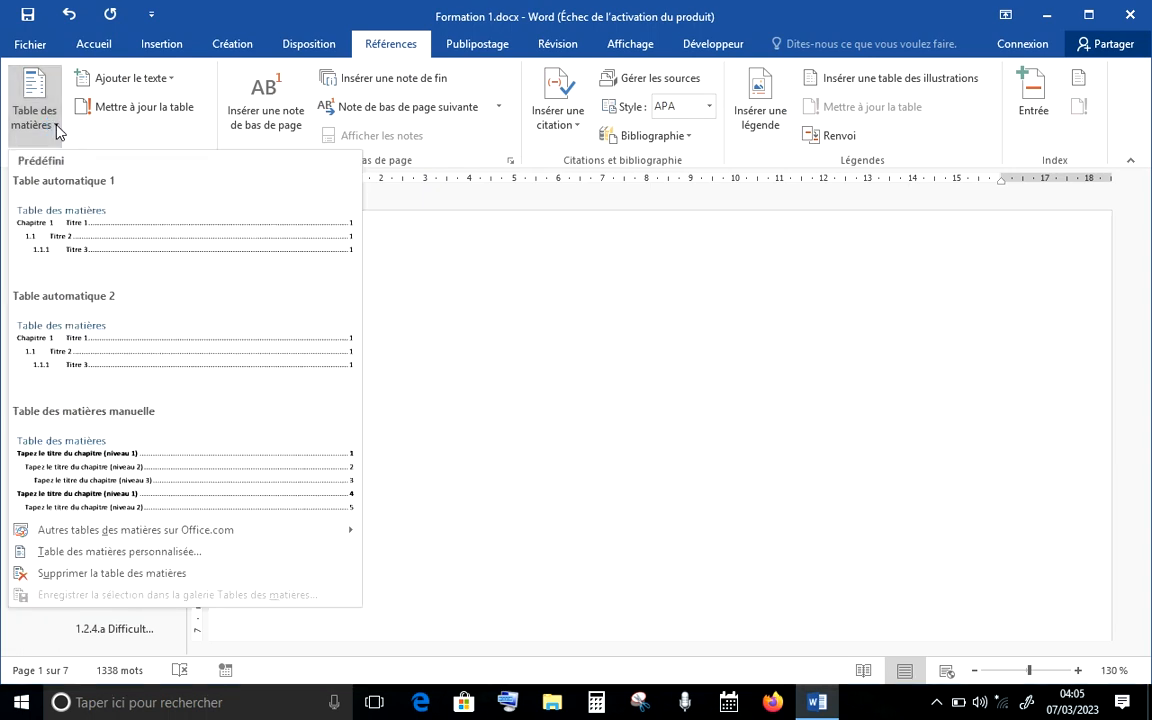
{"action": "left_click", "coordinate": [100, 228]}
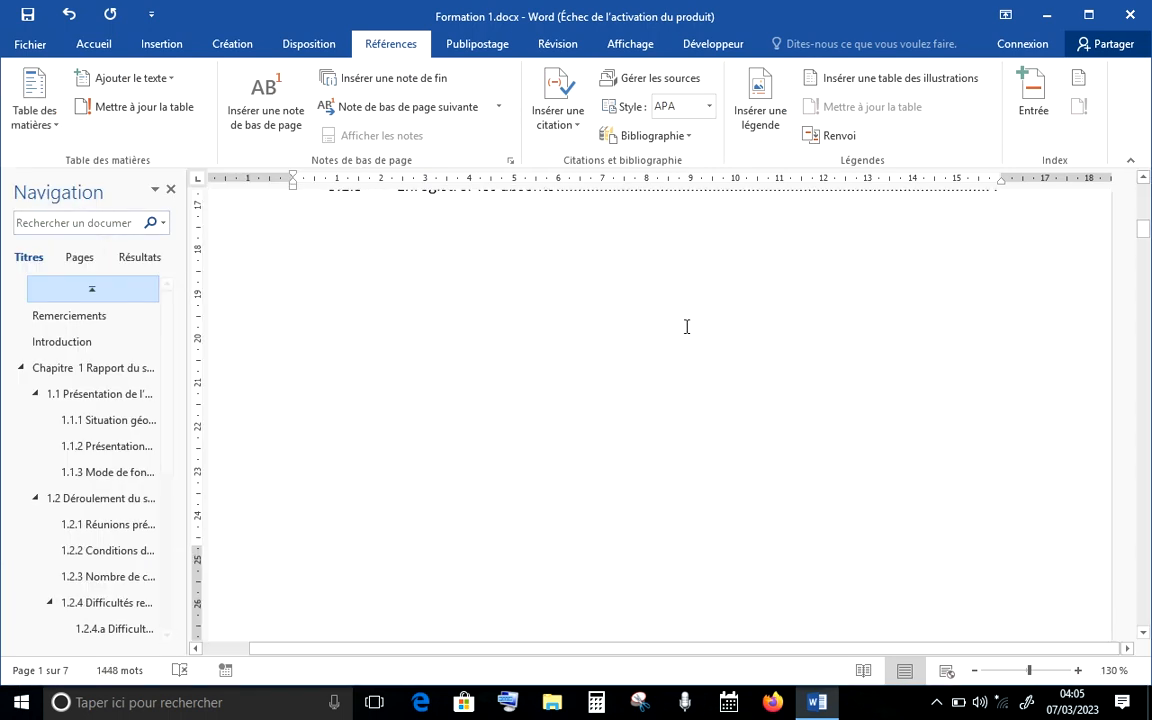
{"action": "mouse_move", "coordinate": [1144, 229]}
{"action": "left_mouse_down"}
{"action": "mouse_move", "coordinate": [1147, 194]}
{"action": "mouse_move", "coordinate": [1147, 206]}
{"action": "left_mouse_up"}
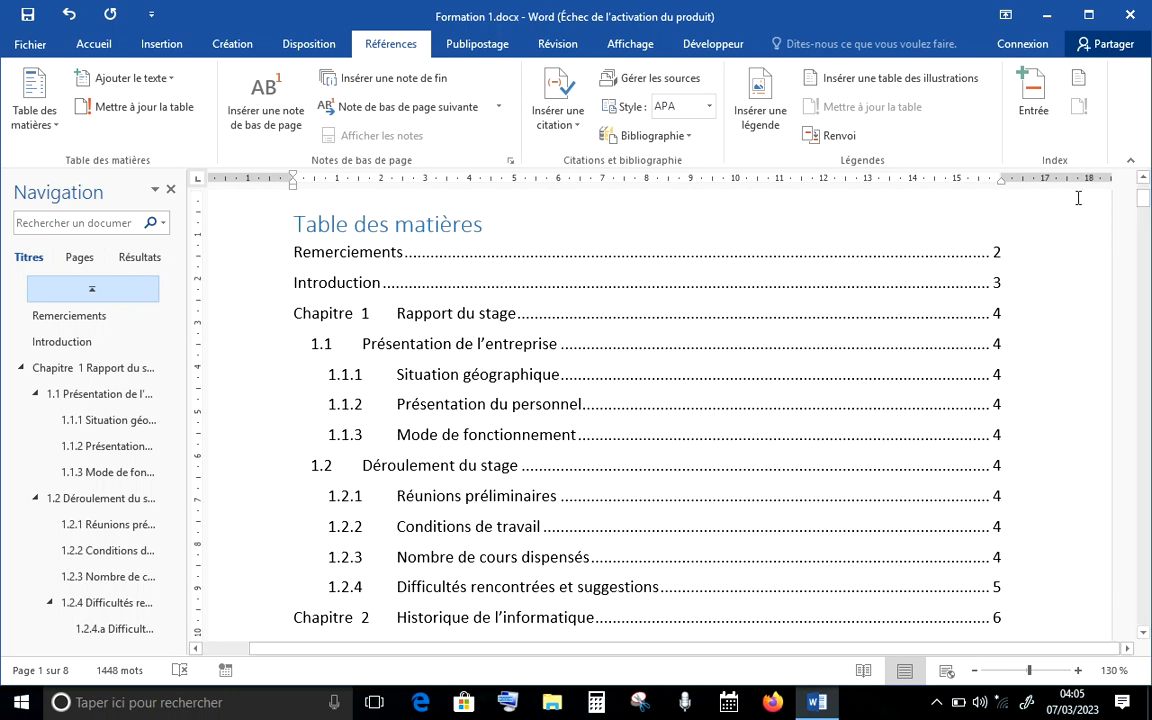
Step: Display the full list of styles and locate the table of contents styles TM 1, TM 2 and TM 3
{"action": "left_click", "coordinate": [95, 47]}
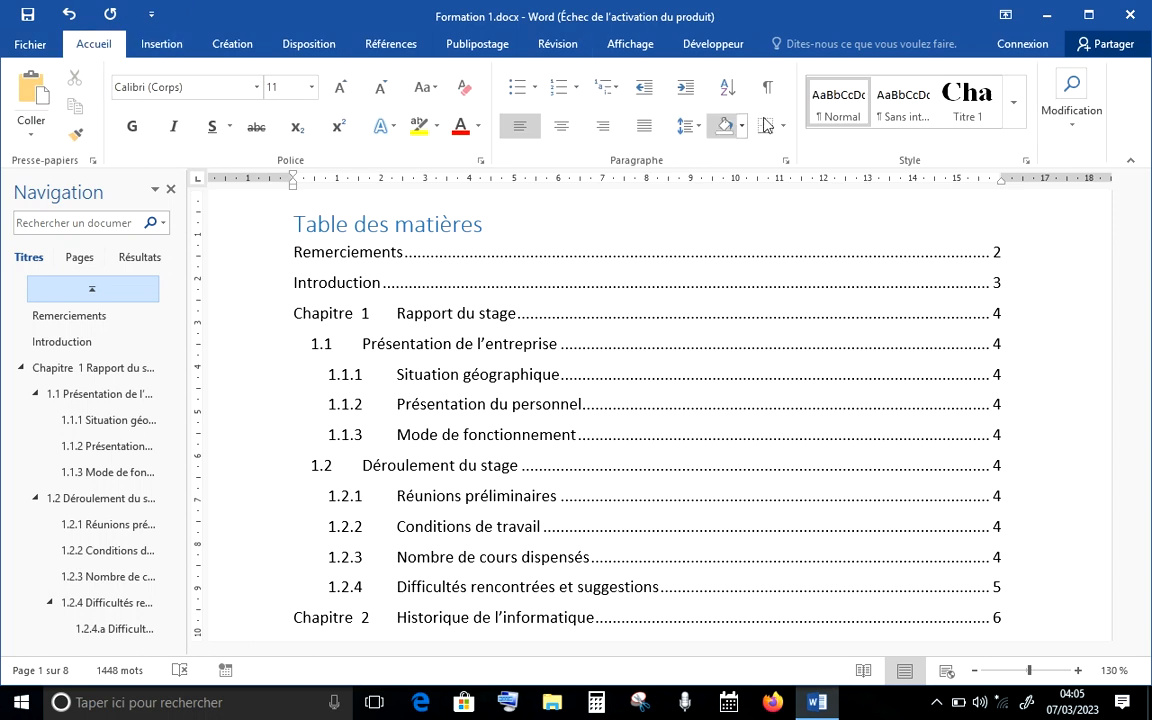
{"action": "left_click", "coordinate": [1027, 163]}
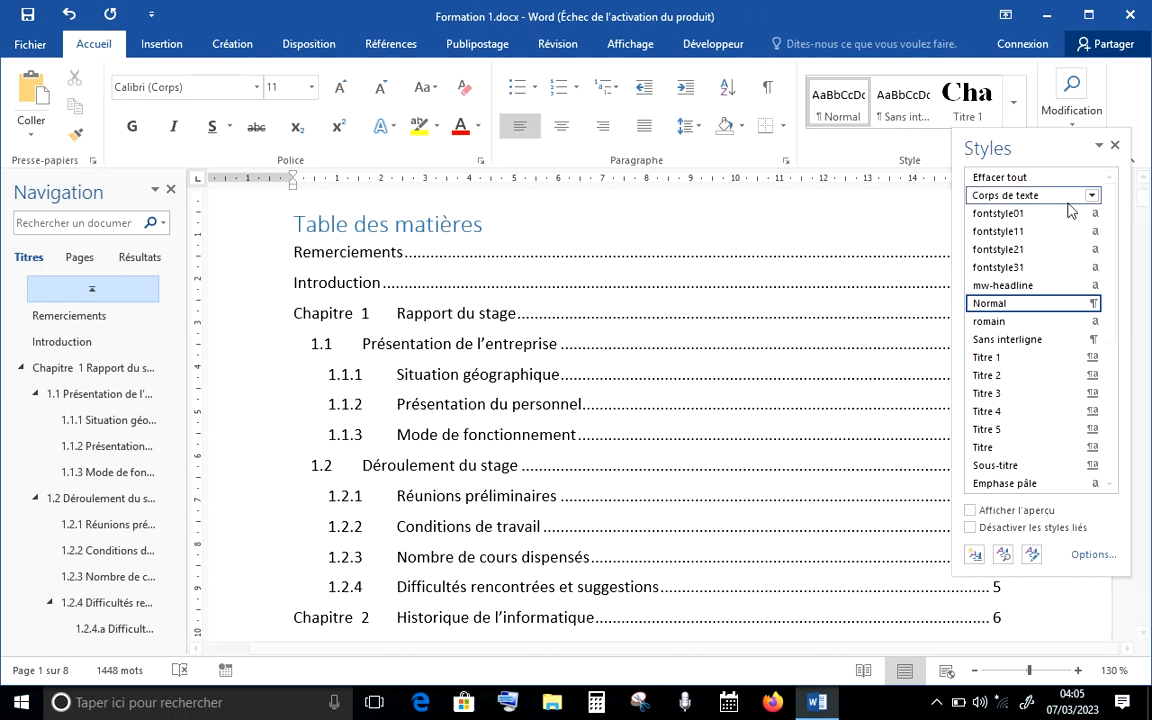
{"action": "left_click_drag", "start_coordinate": [1113, 212], "coordinate": [1113, 378]}
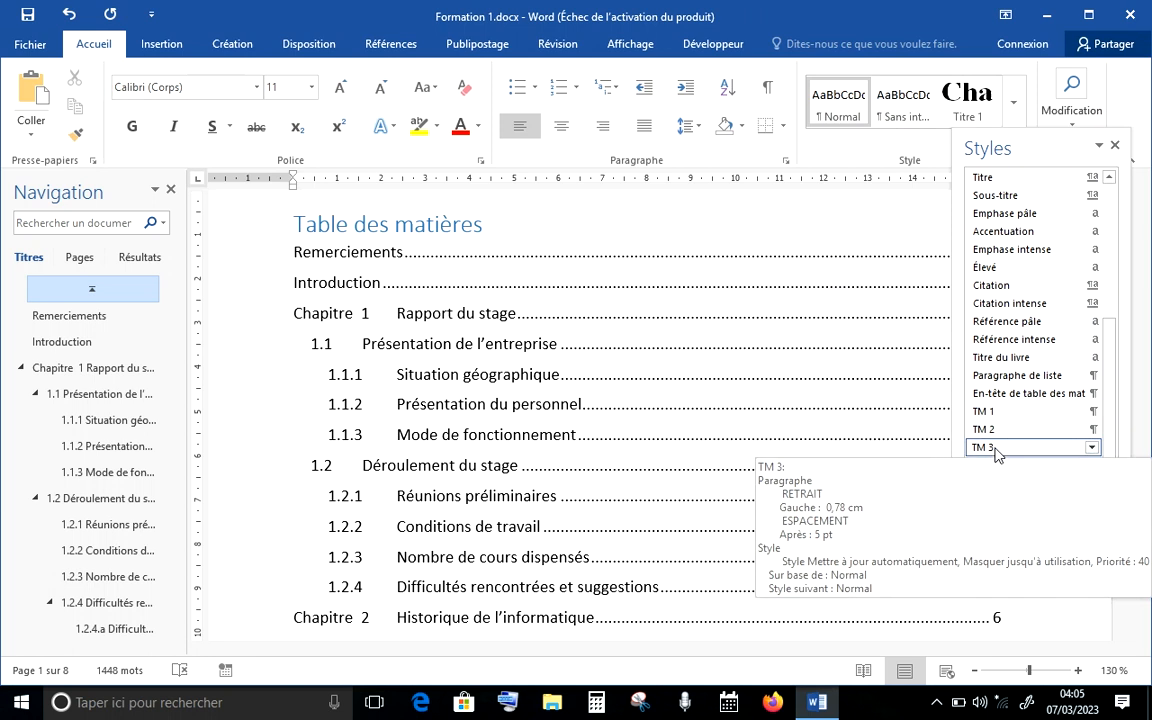
{"action": "mouse_move", "coordinate": [1008, 434]}
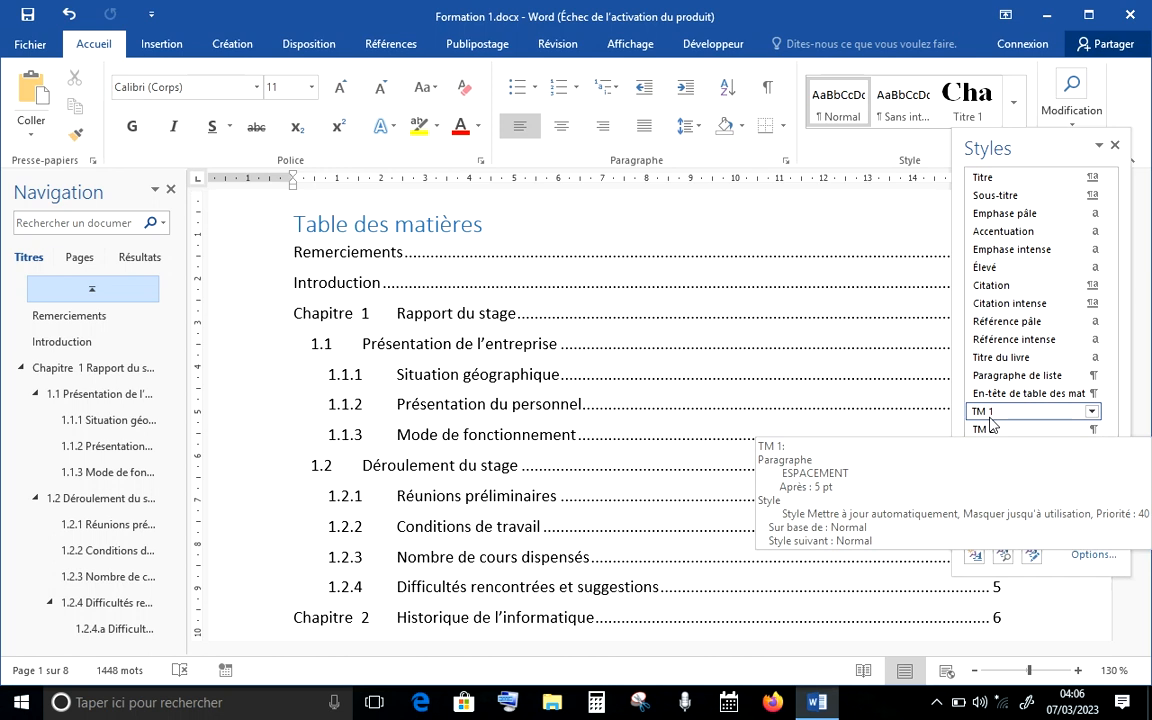
Step: Modify the TM 1 style to use Times New Roman, 12 pt, bold
{"action": "left_click", "coordinate": [1092, 411]}
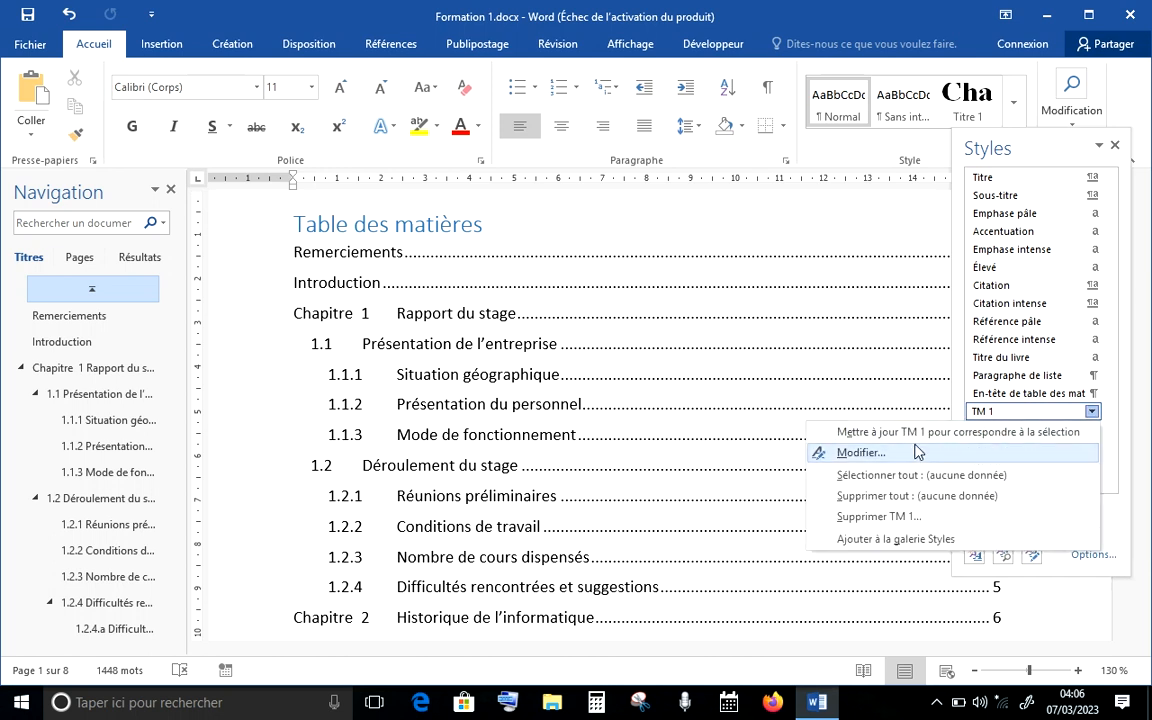
{"action": "left_click", "coordinate": [911, 455]}
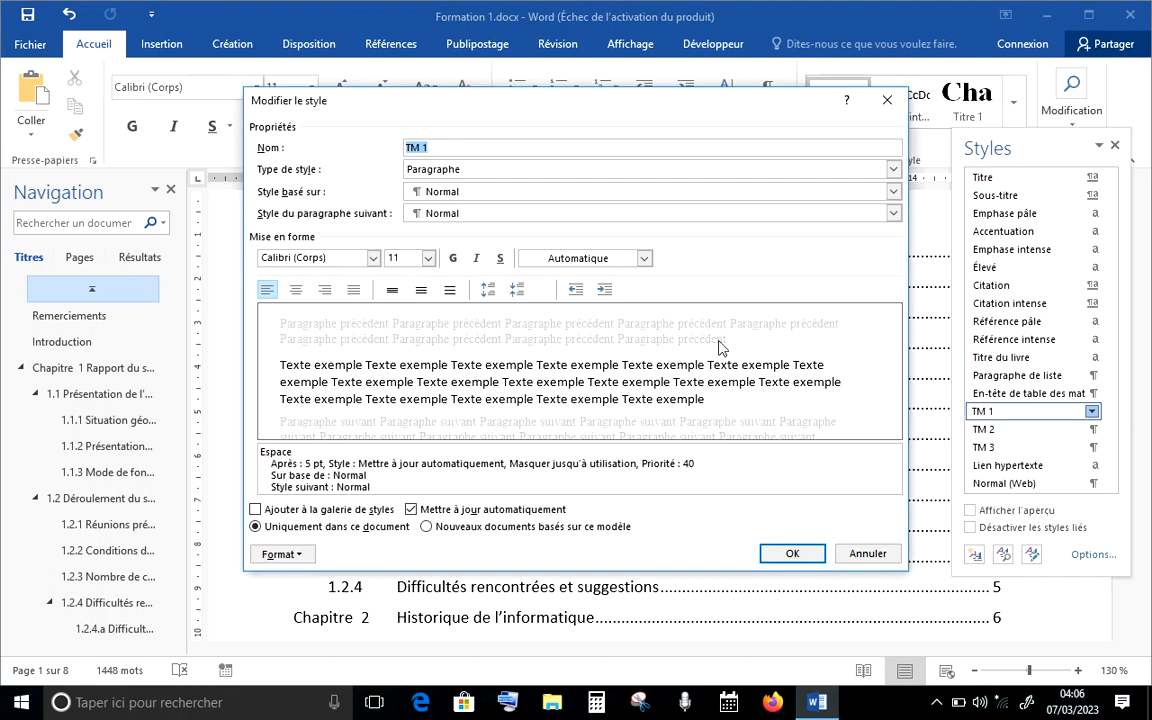
{"action": "left_click", "coordinate": [373, 258]}
{"action": "left_click", "coordinate": [380, 319]}
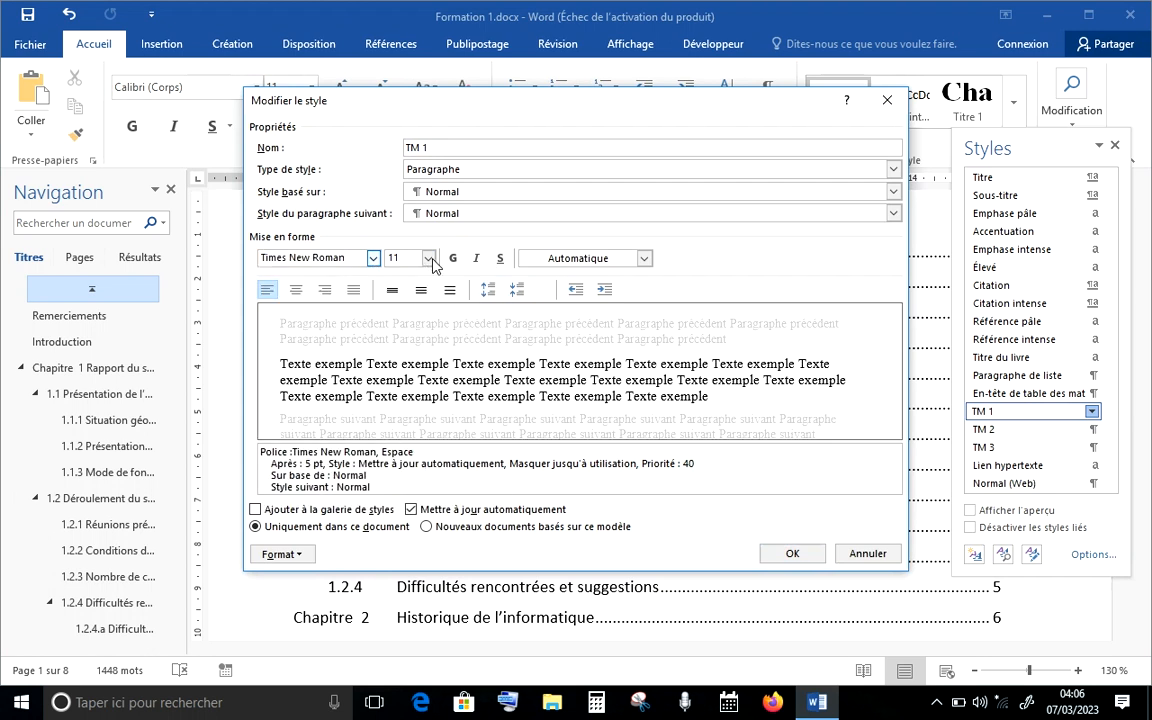
{"action": "left_click", "coordinate": [428, 258]}
{"action": "left_click", "coordinate": [395, 319]}
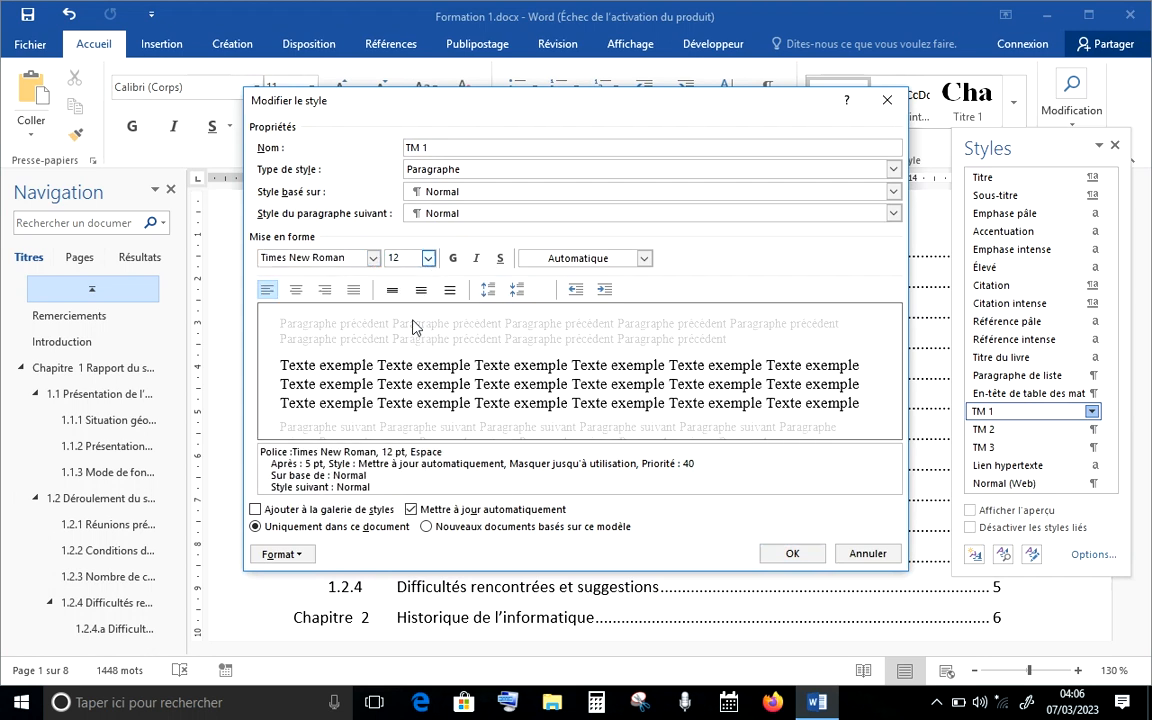
{"action": "left_click", "coordinate": [453, 259]}
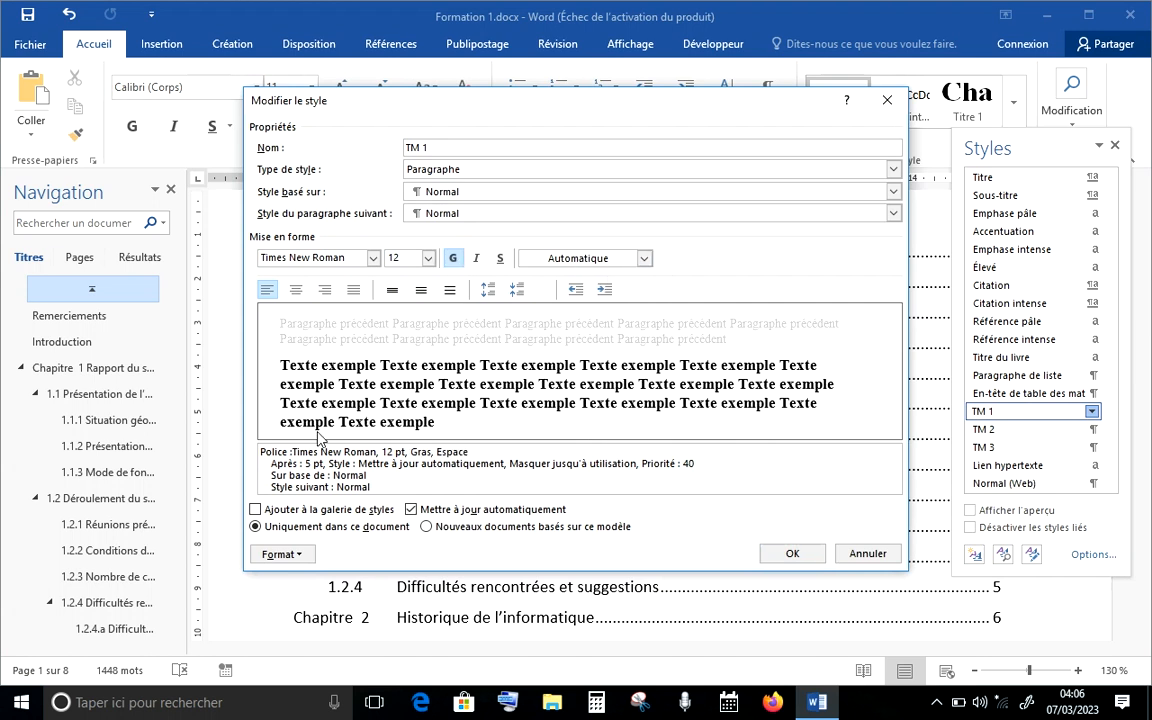
Step: Review the paragraph indents and spacing of the TM 1 style, keep them, and apply the modified style
{"action": "left_click", "coordinate": [298, 558]}
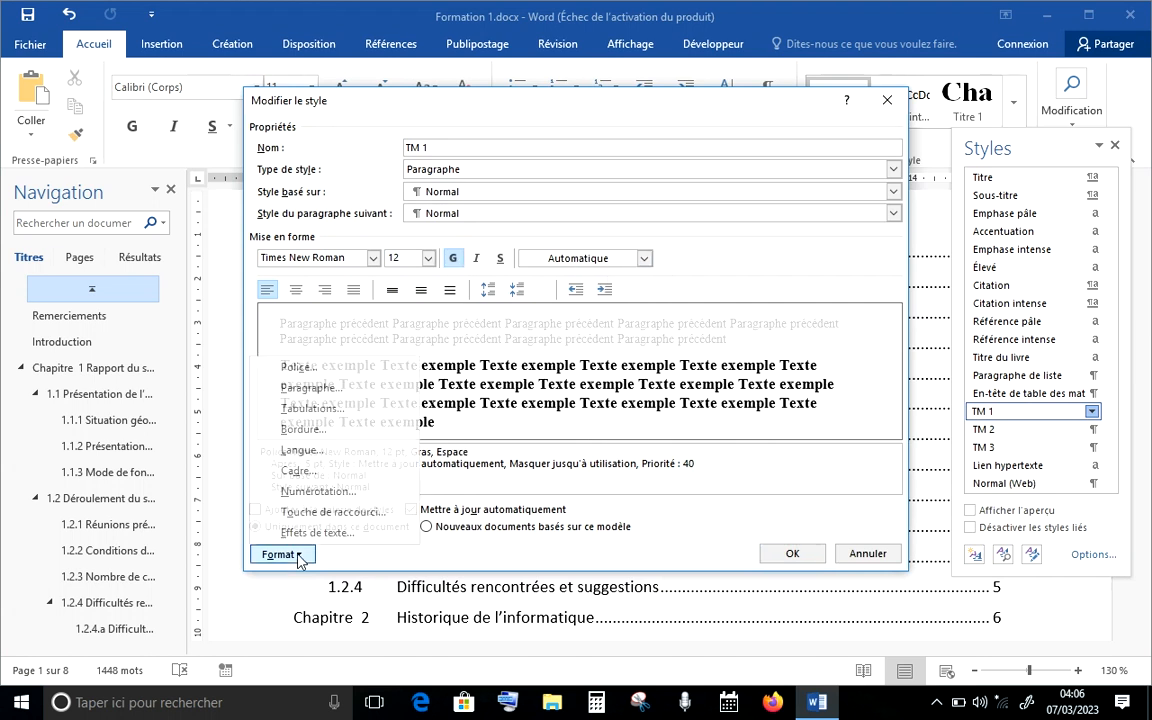
{"action": "left_click", "coordinate": [332, 389]}
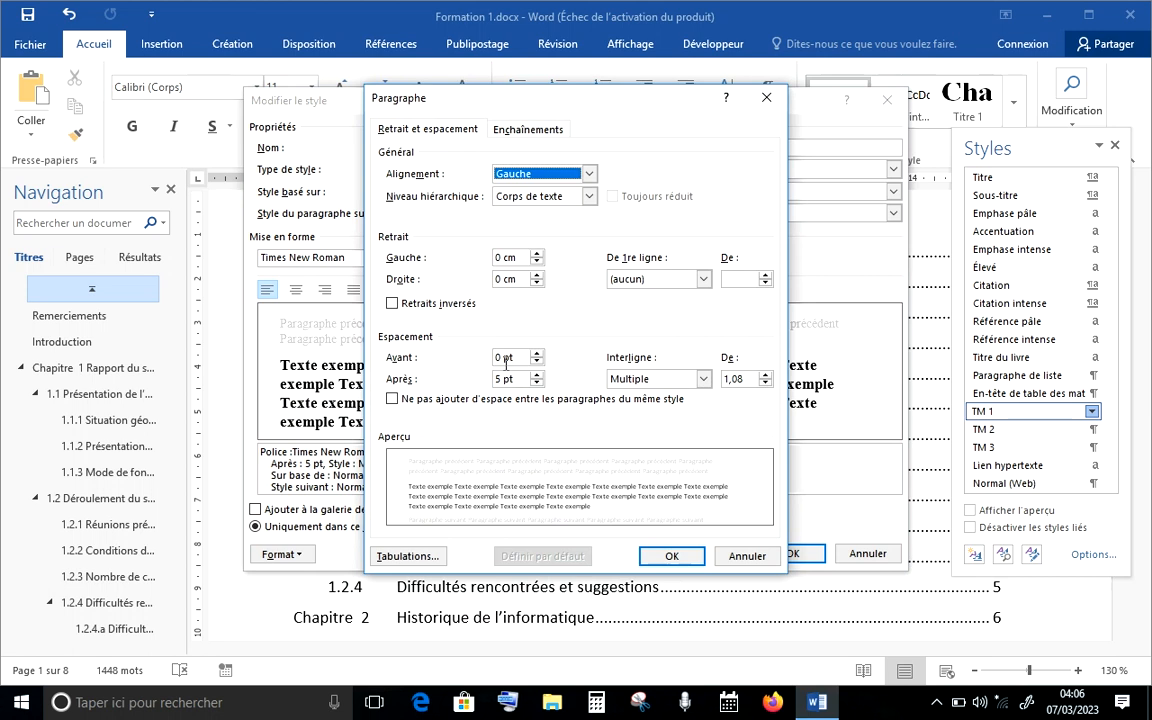
{"action": "left_click", "coordinate": [673, 557]}
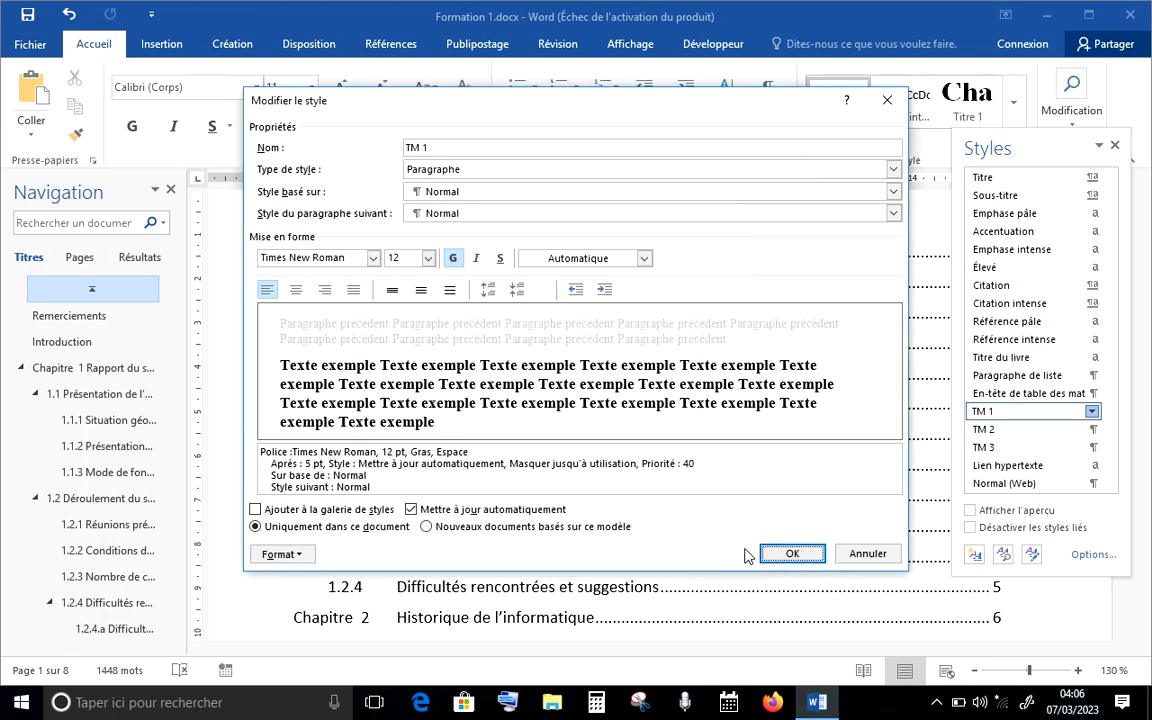
{"action": "left_click", "coordinate": [790, 554]}
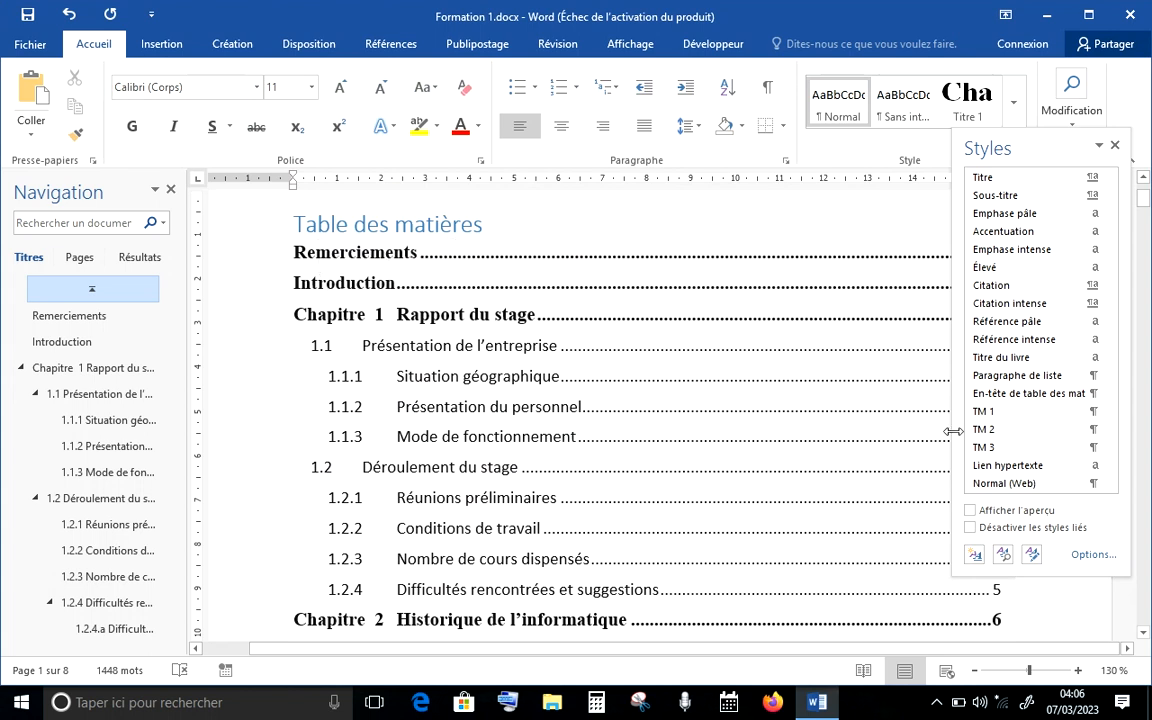
Step: Modify the TM 2 style to use Times New Roman at 12 pt and apply it
{"action": "mouse_move", "coordinate": [979, 437]}
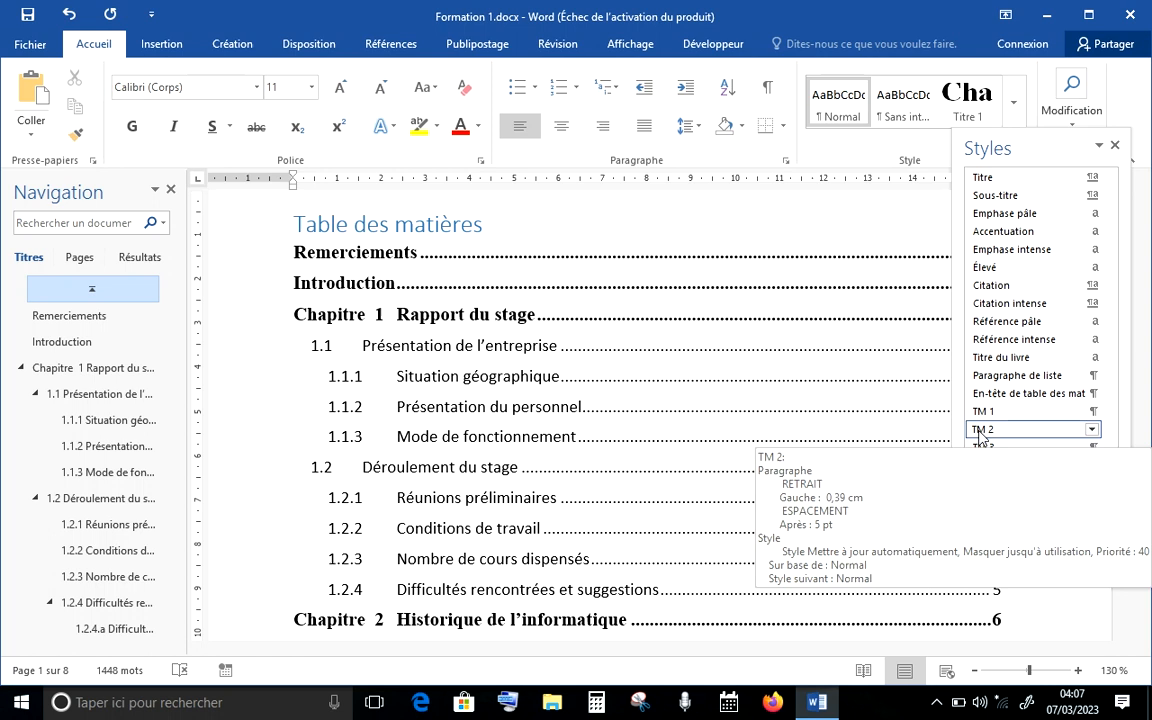
{"action": "right_click", "coordinate": [979, 437]}
{"action": "left_click", "coordinate": [840, 468]}
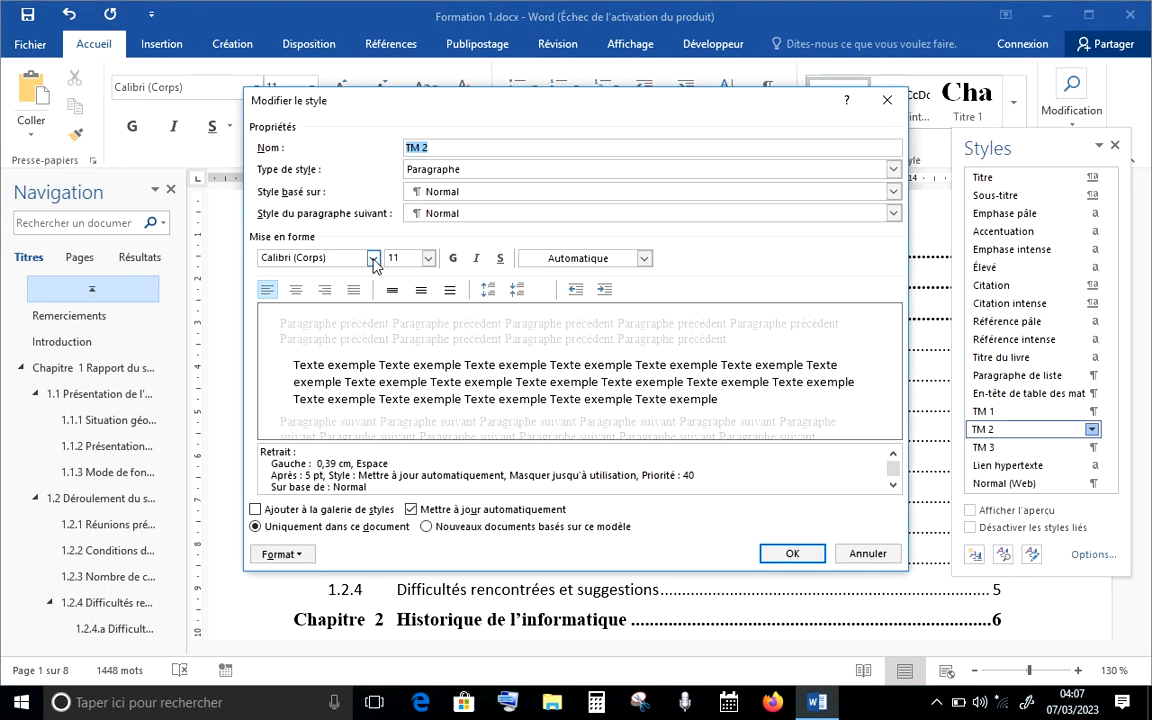
{"action": "left_click", "coordinate": [373, 259]}
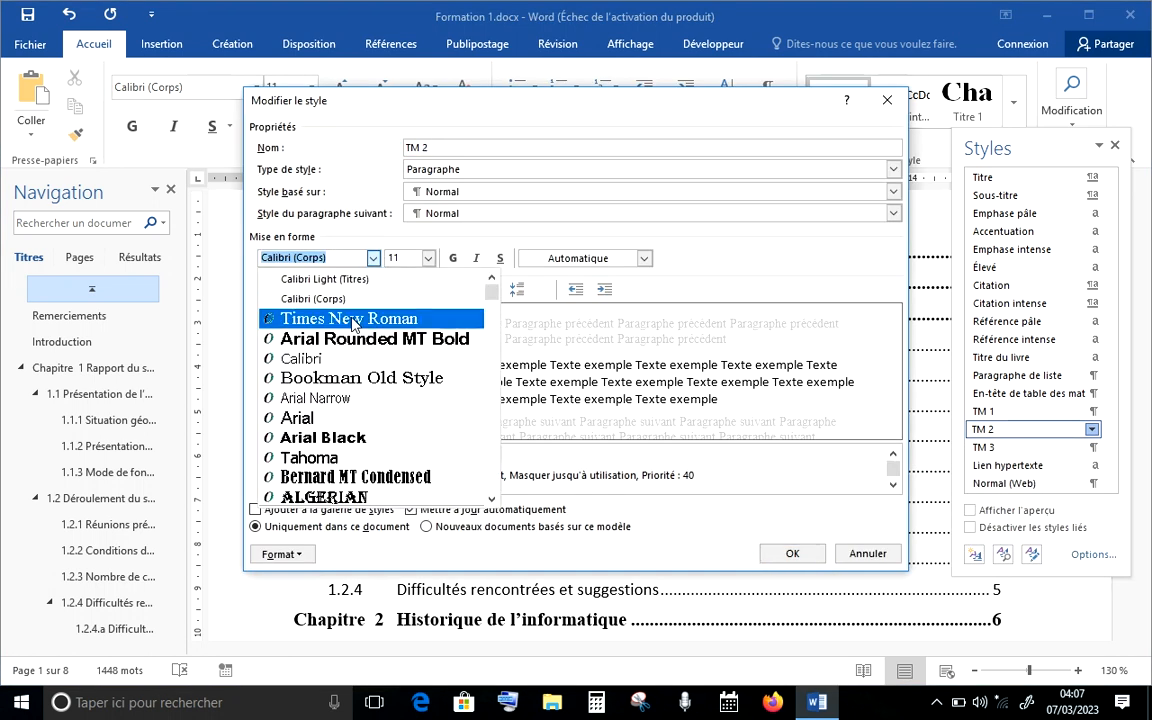
{"action": "left_click", "coordinate": [352, 319]}
{"action": "left_click", "coordinate": [428, 258]}
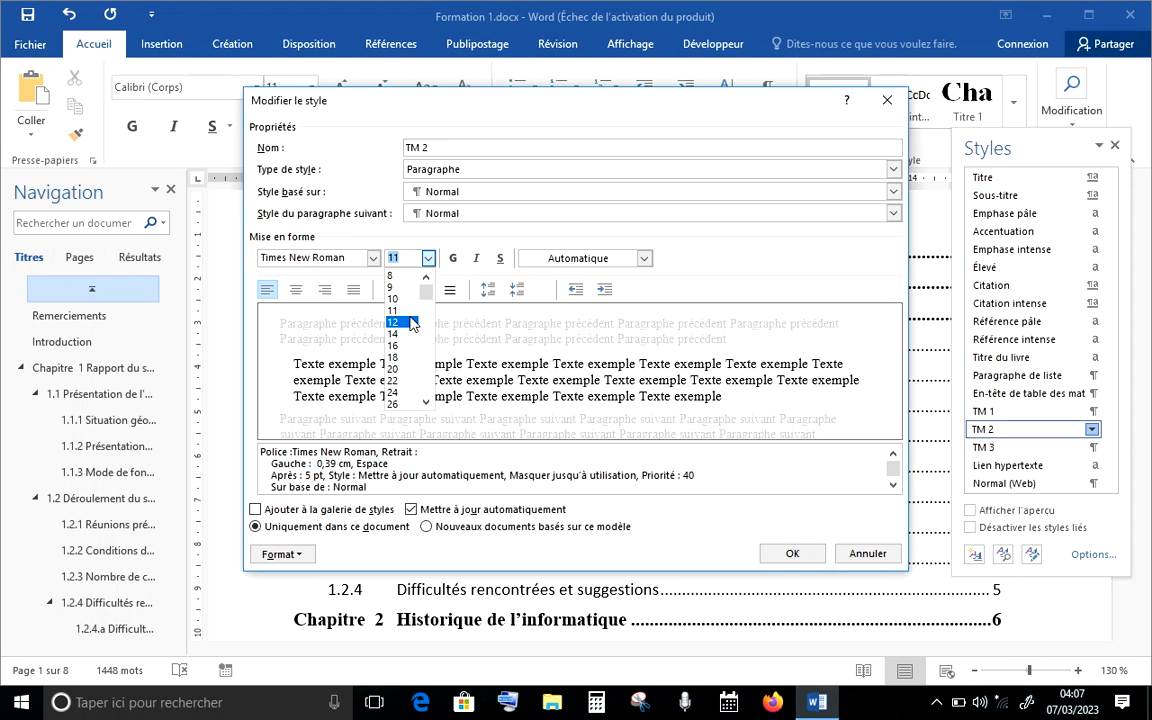
{"action": "left_click", "coordinate": [411, 324]}
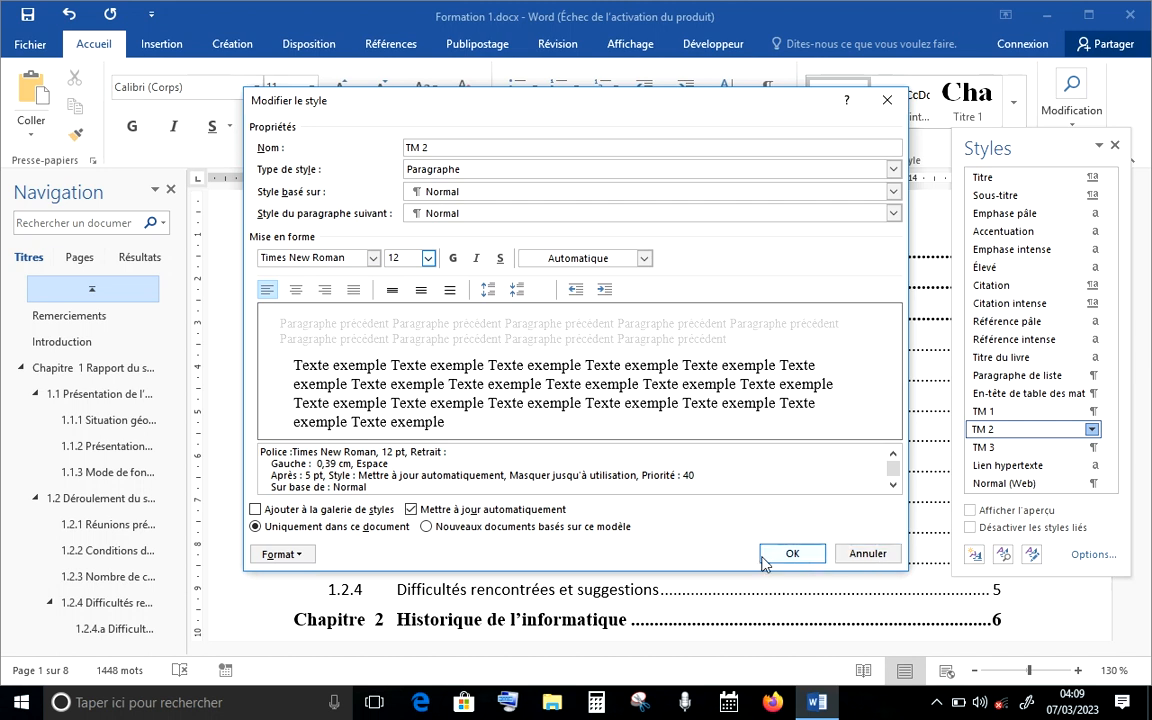
{"action": "left_click", "coordinate": [790, 556]}
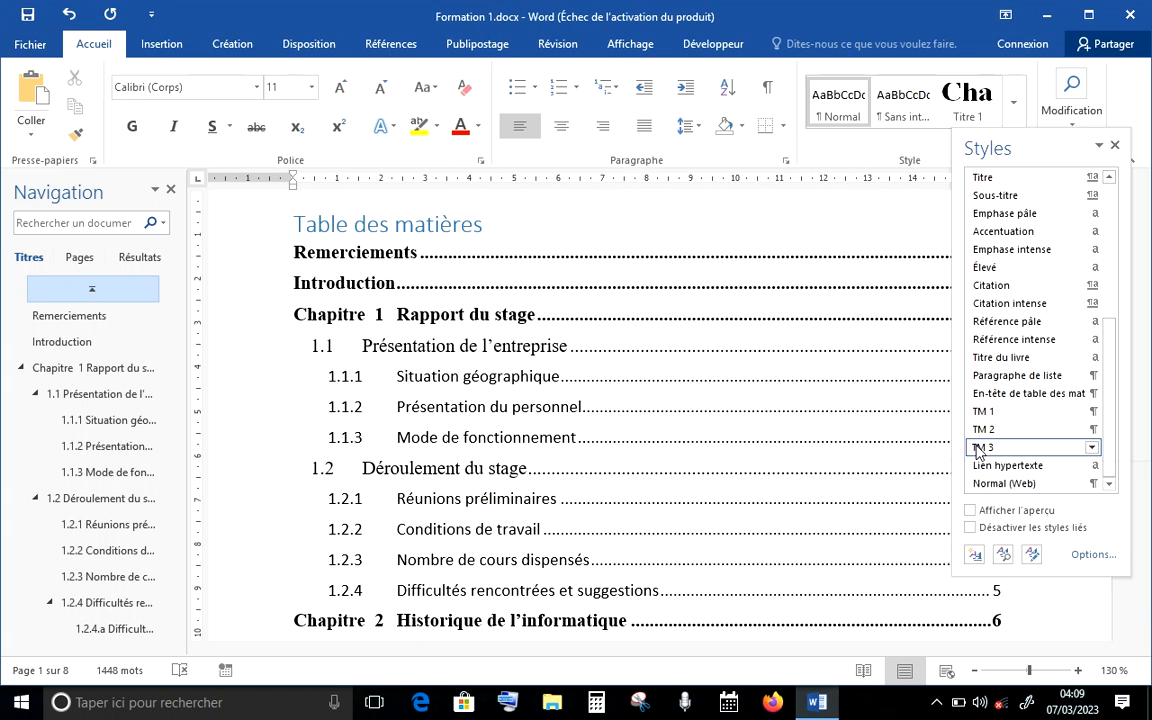
Step: Modify the TM 3 style to use Times New Roman at 12 pt and apply it
{"action": "left_click", "coordinate": [1092, 447]}
{"action": "left_click", "coordinate": [830, 488]}
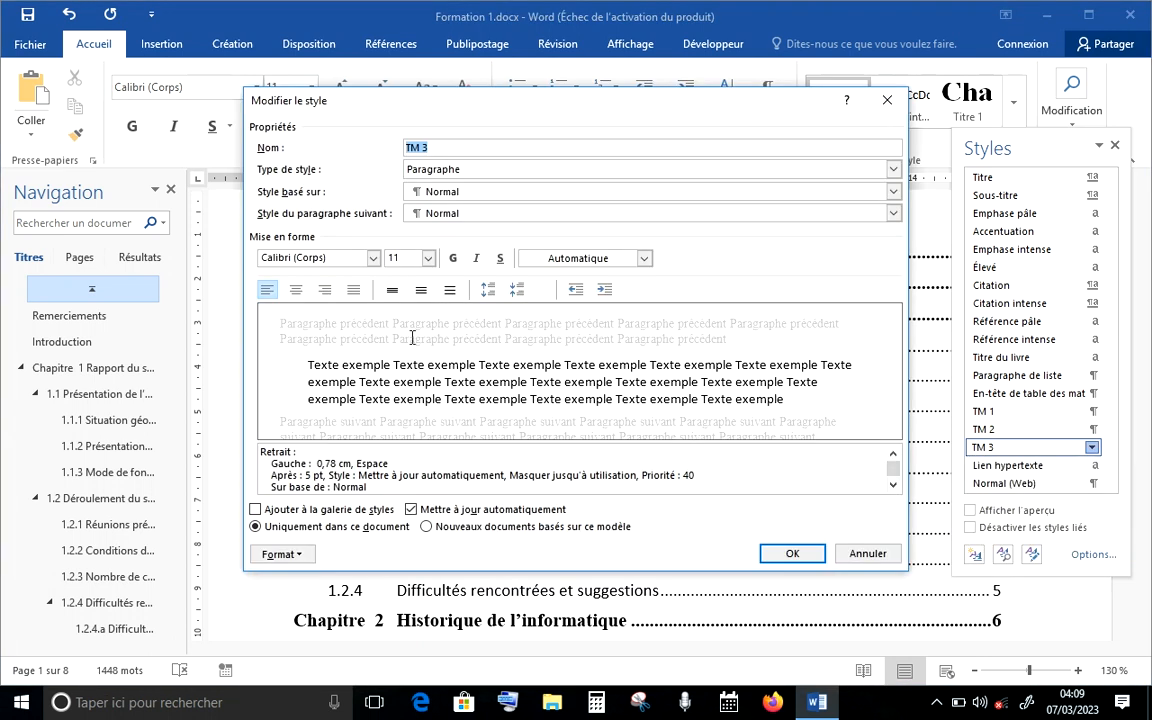
{"action": "left_click", "coordinate": [372, 258]}
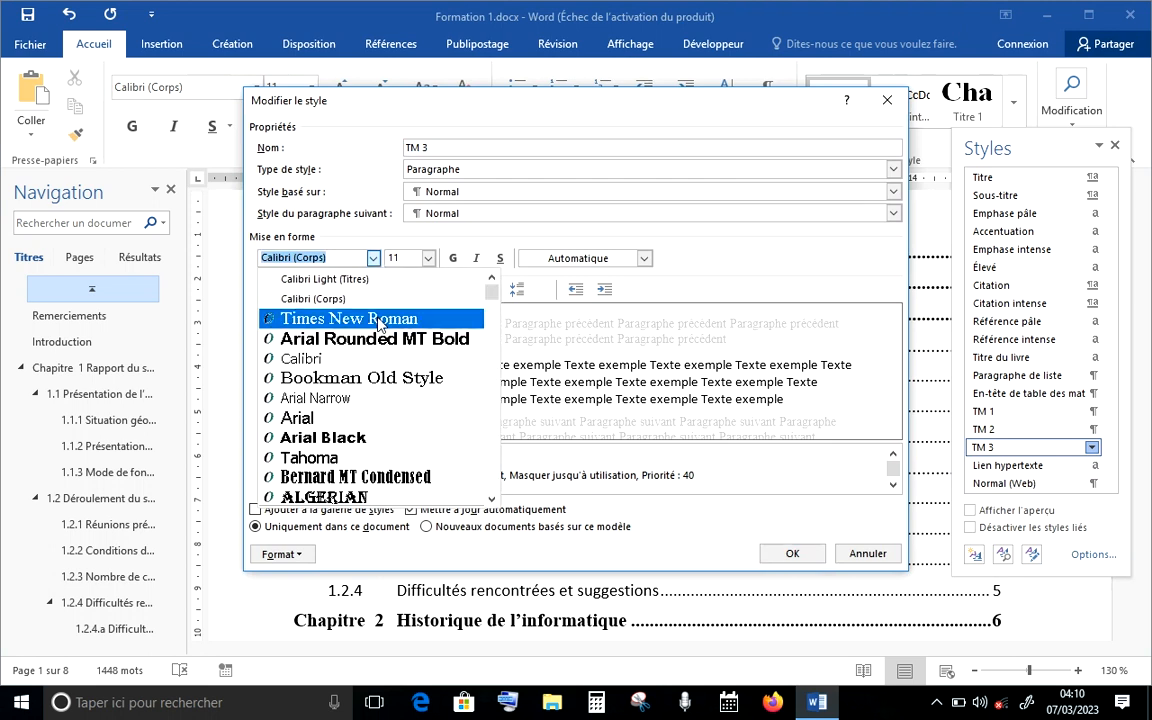
{"action": "left_click", "coordinate": [378, 318]}
{"action": "left_click", "coordinate": [428, 258]}
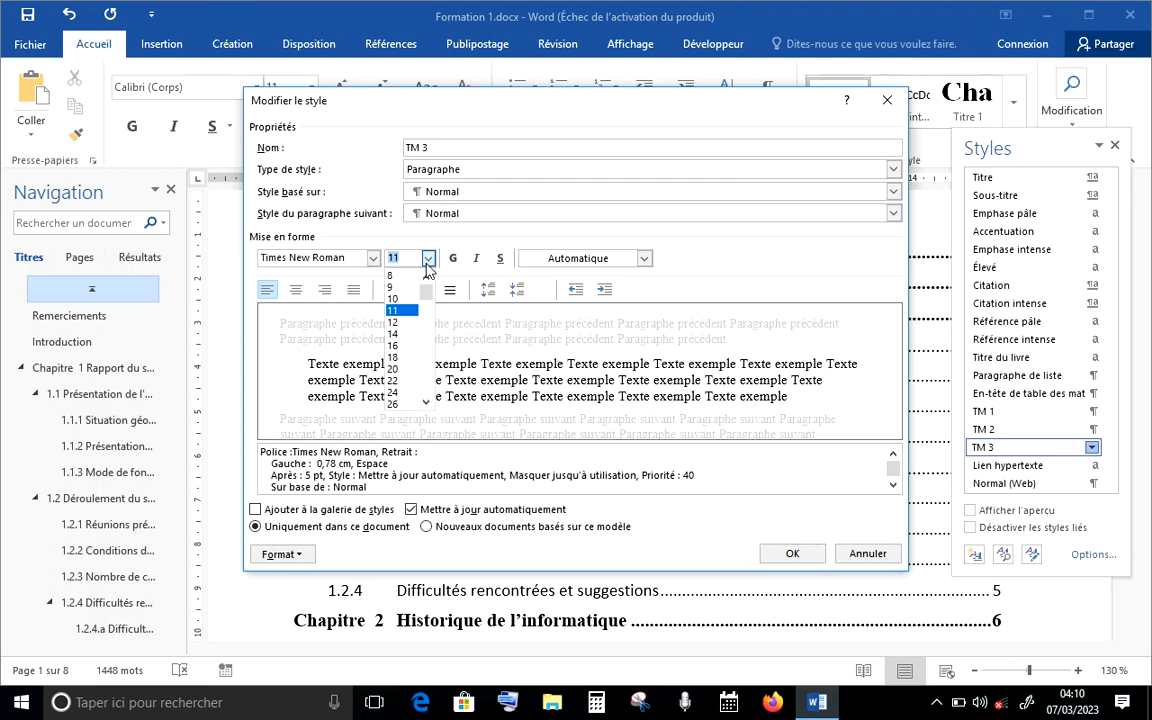
{"action": "left_click", "coordinate": [398, 323]}
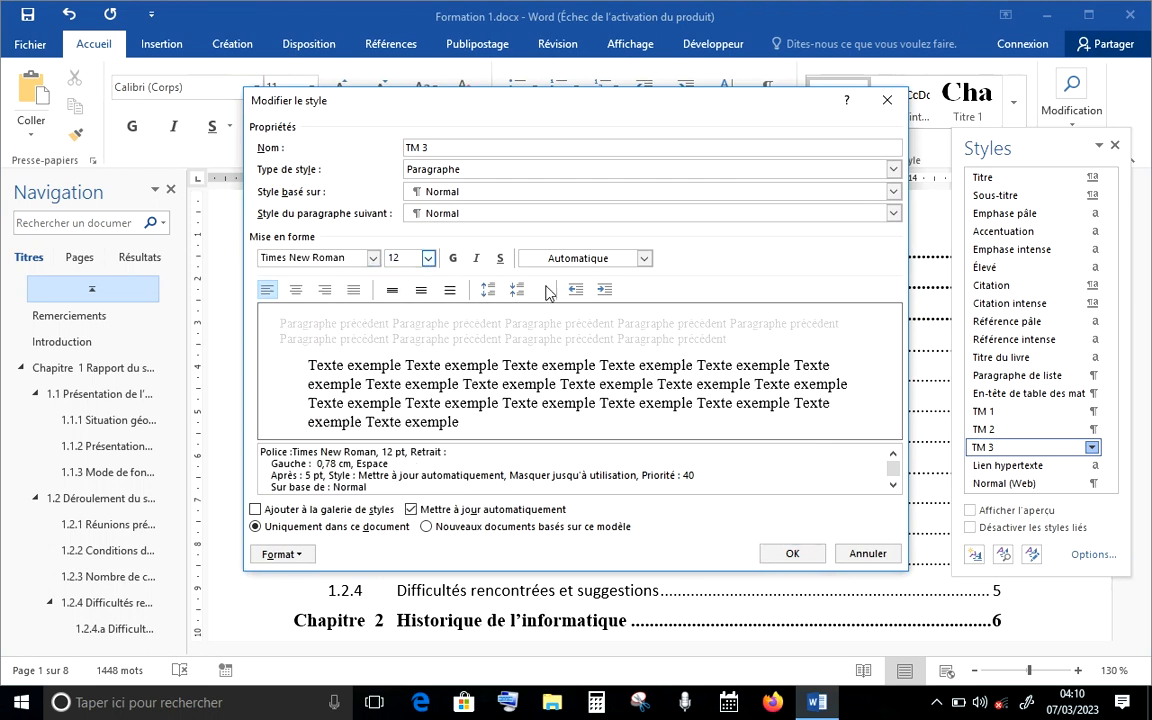
{"action": "left_click", "coordinate": [790, 554]}
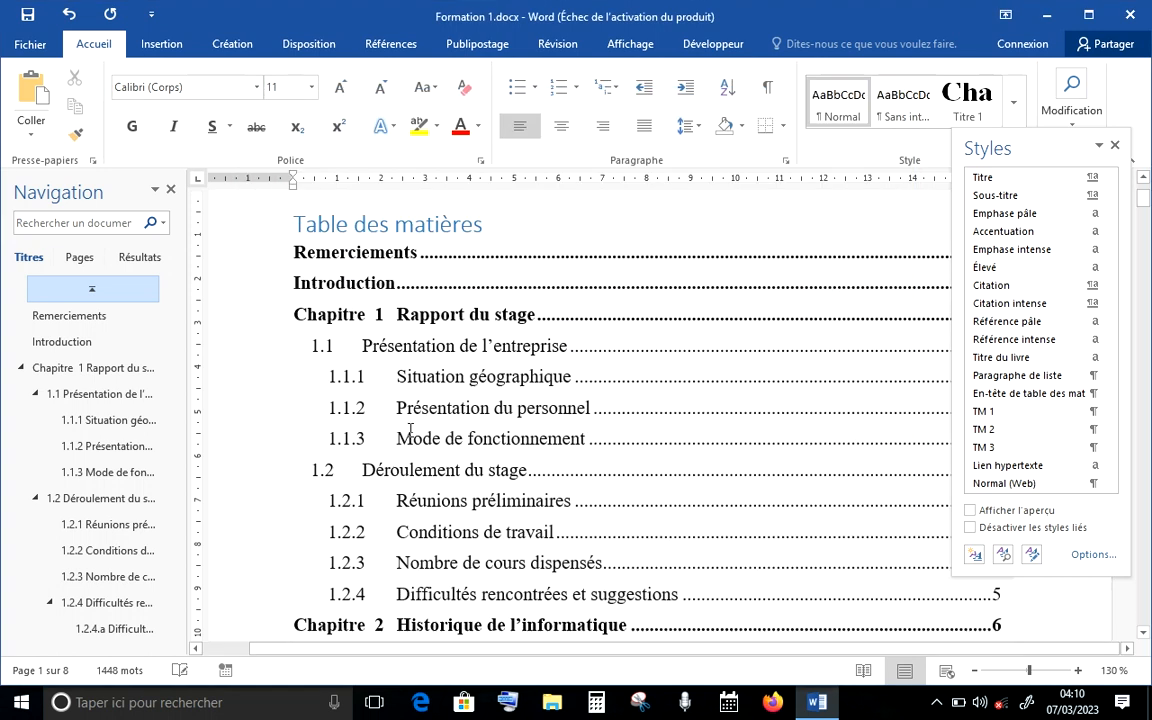
Step: Modify the "En-tête de table des matières" style of the contents heading to bold Times New Roman with the Automatique font colour
{"action": "left_click", "coordinate": [489, 226]}
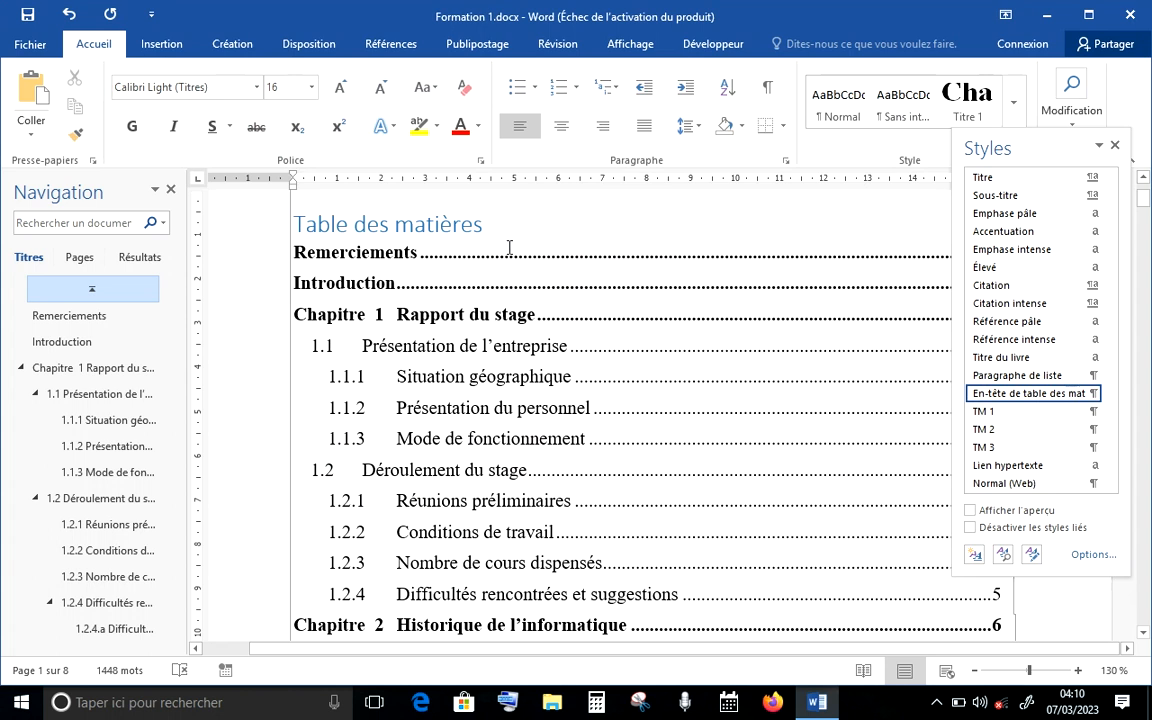
{"action": "right_click", "coordinate": [1016, 398]}
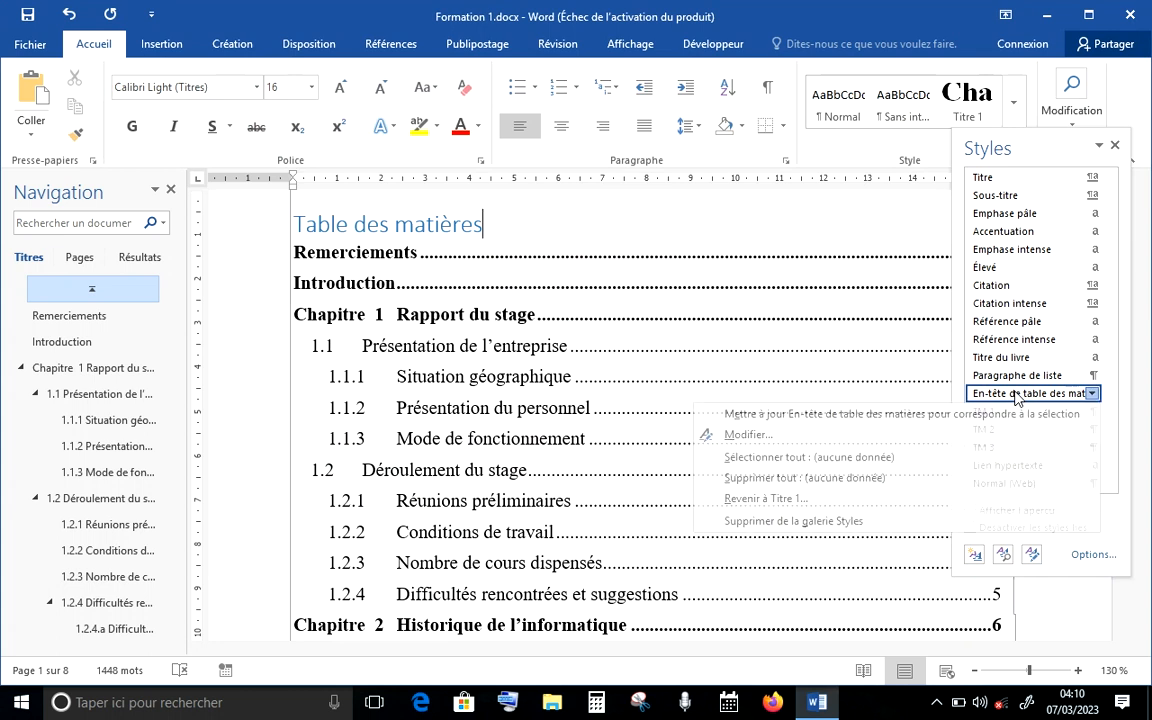
{"action": "left_click", "coordinate": [763, 443]}
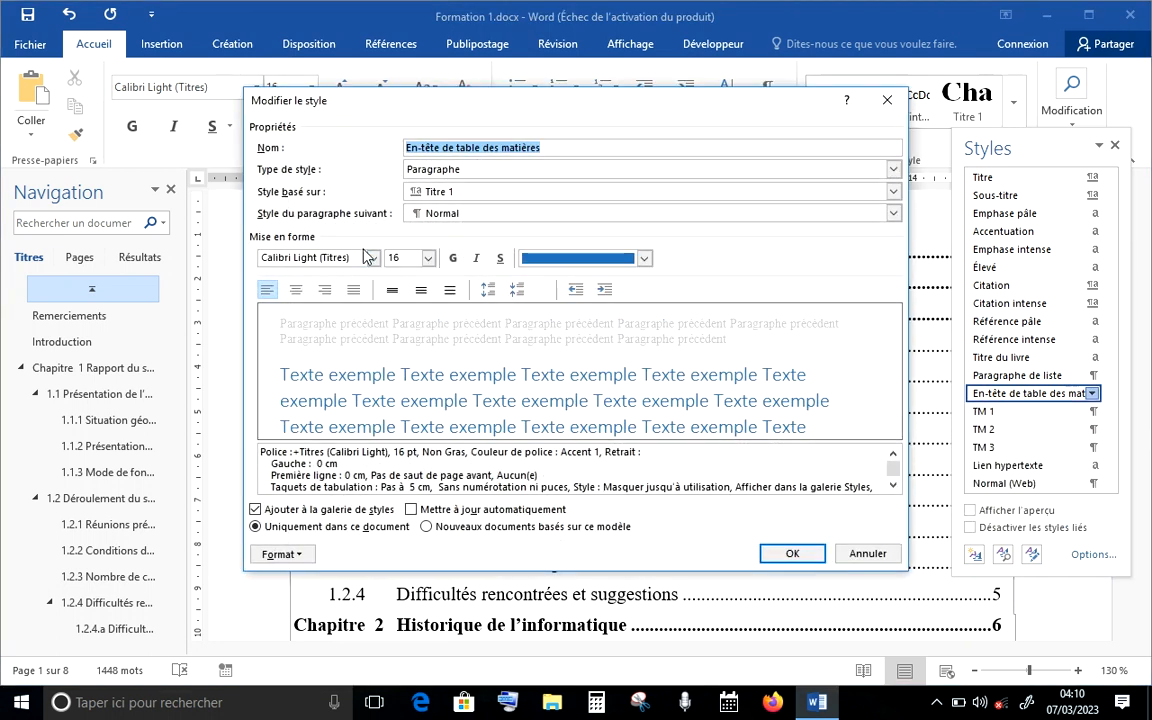
{"action": "left_click", "coordinate": [373, 257]}
{"action": "left_click", "coordinate": [371, 322]}
{"action": "left_click", "coordinate": [452, 258]}
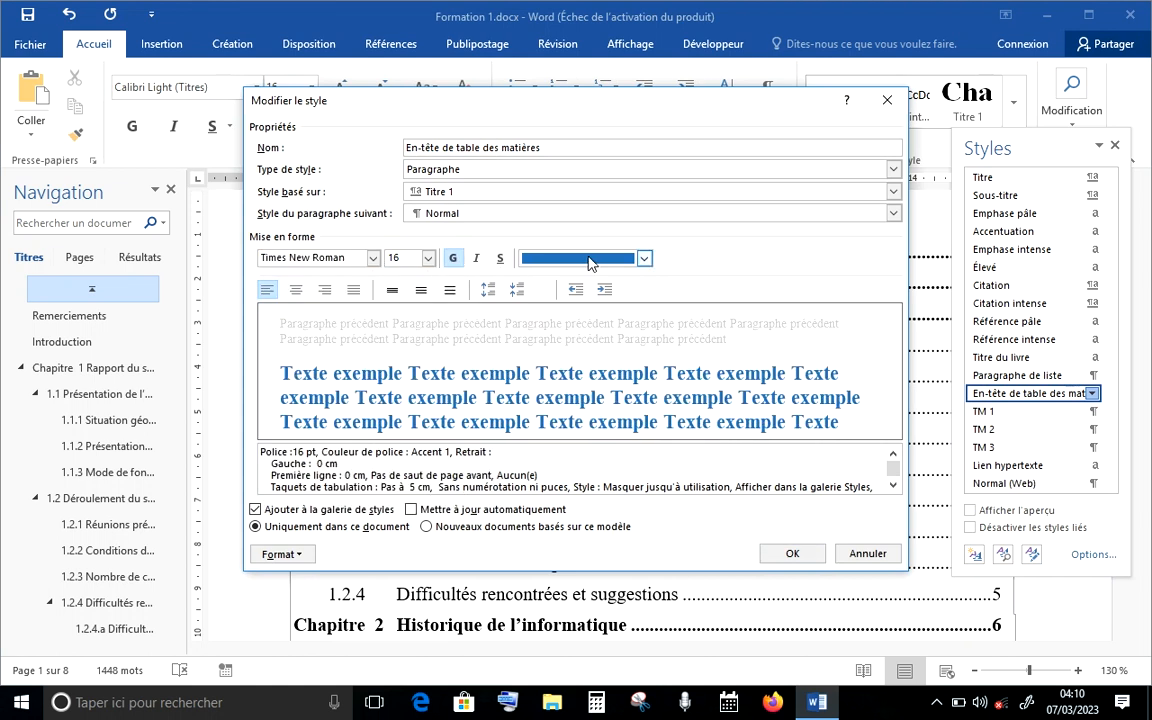
{"action": "left_click", "coordinate": [644, 258]}
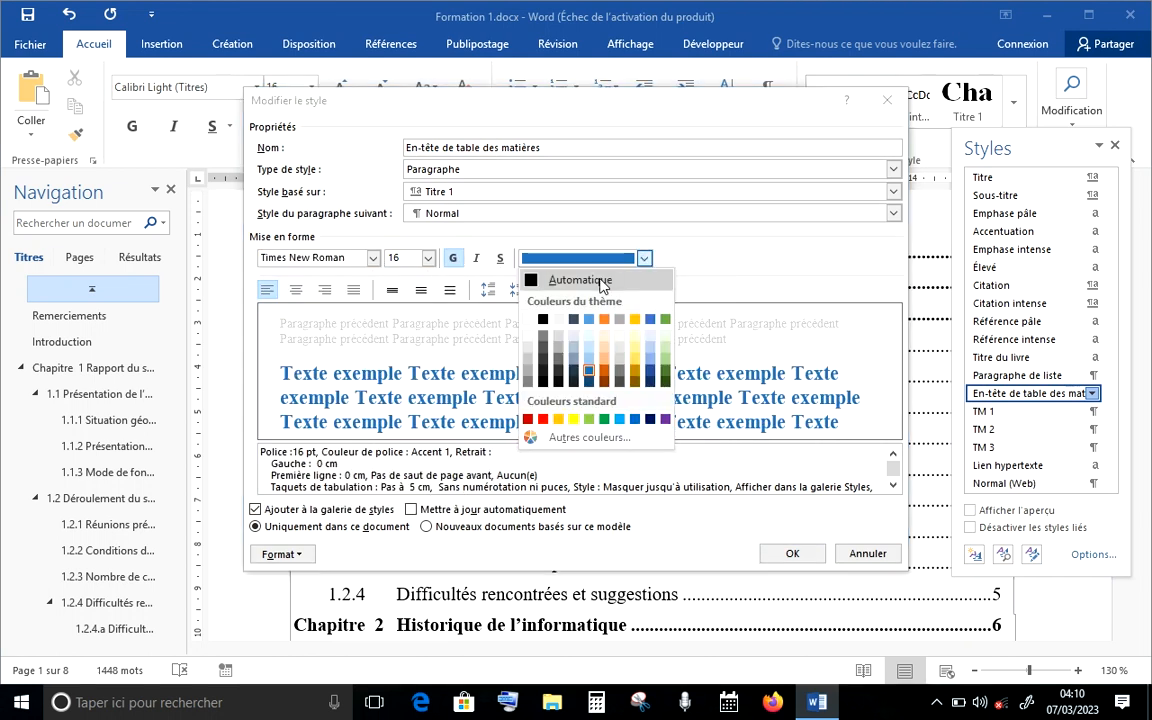
{"action": "left_click", "coordinate": [600, 281]}
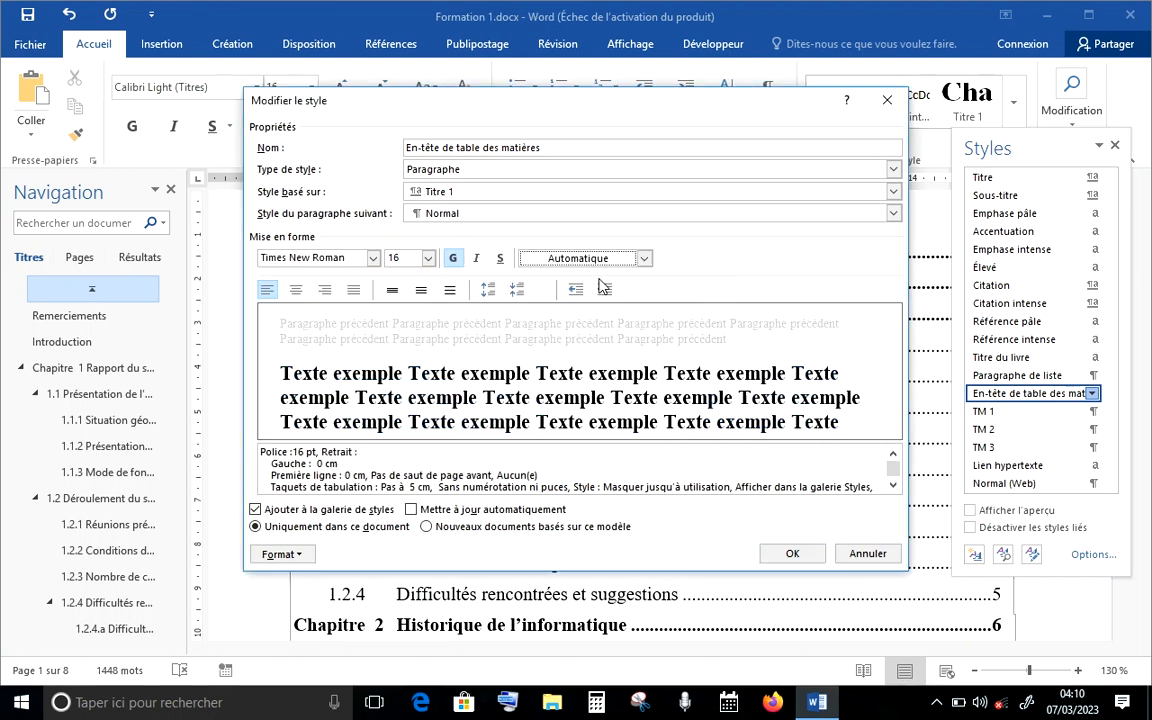
Step: Set the spacing after the "En-tête de table des matières" style to 8 pt, apply it, and close the styles list
{"action": "left_click", "coordinate": [298, 556]}
{"action": "left_click", "coordinate": [322, 392]}
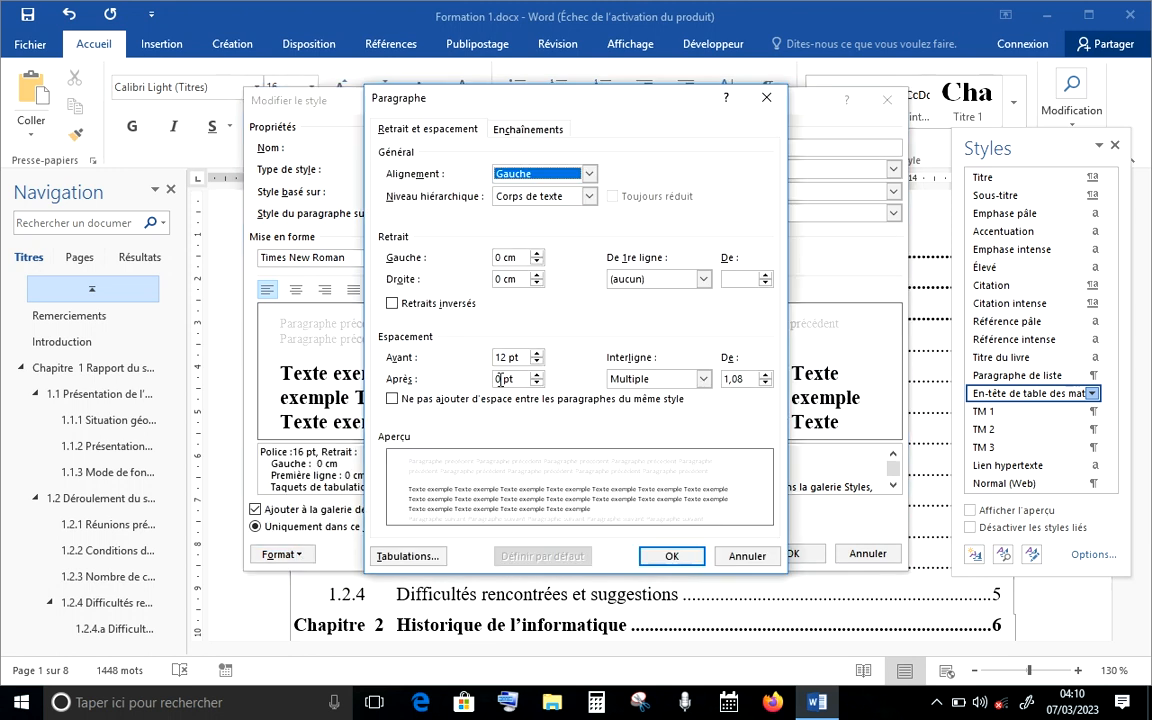
{"action": "left_click", "coordinate": [500, 380]}
{"action": "key", "text": "BackSpace"}
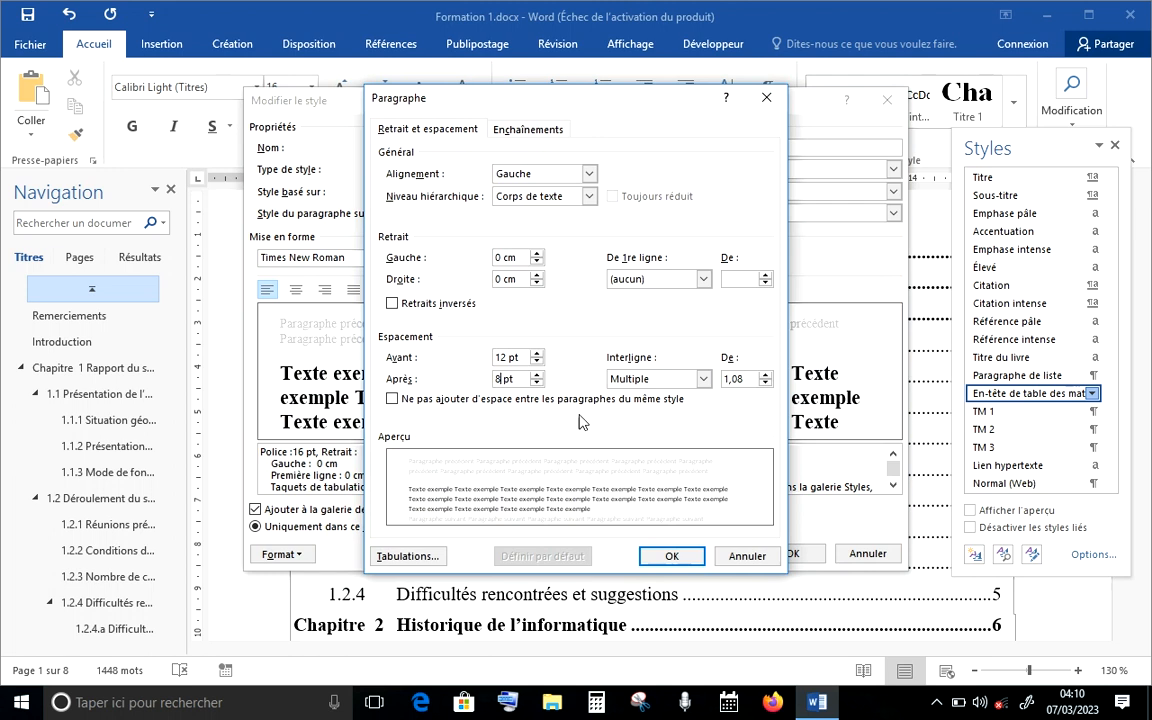
{"action": "left_click", "coordinate": [671, 556]}
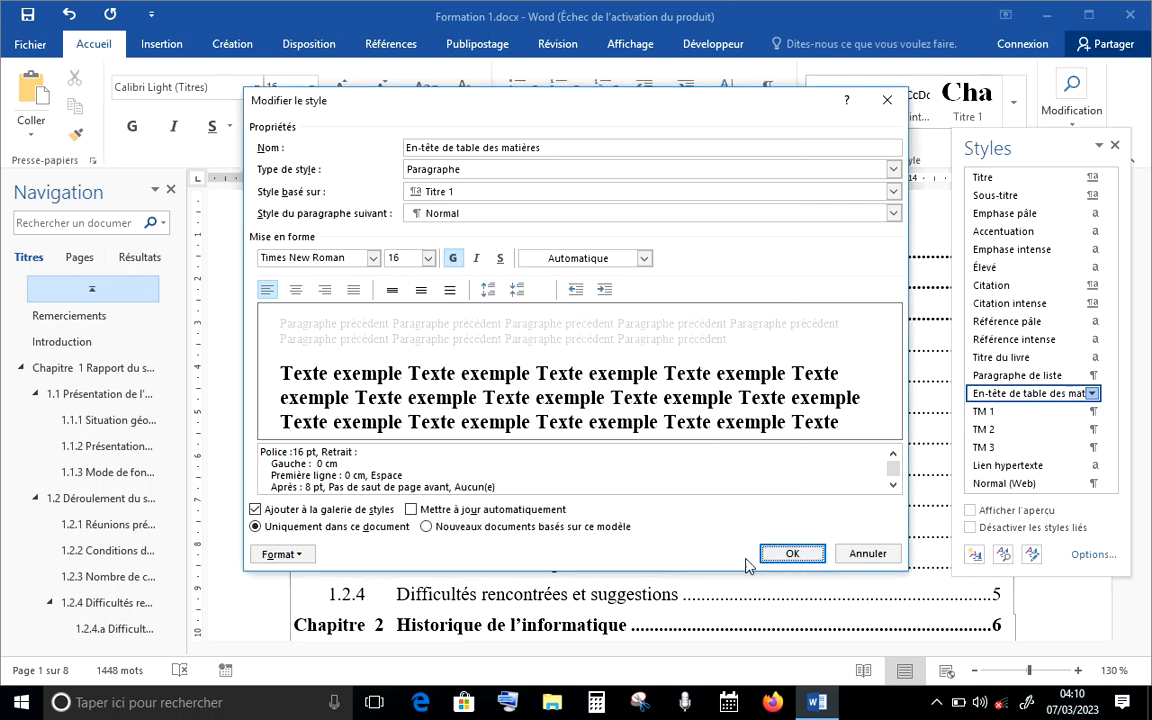
{"action": "left_click", "coordinate": [783, 554]}
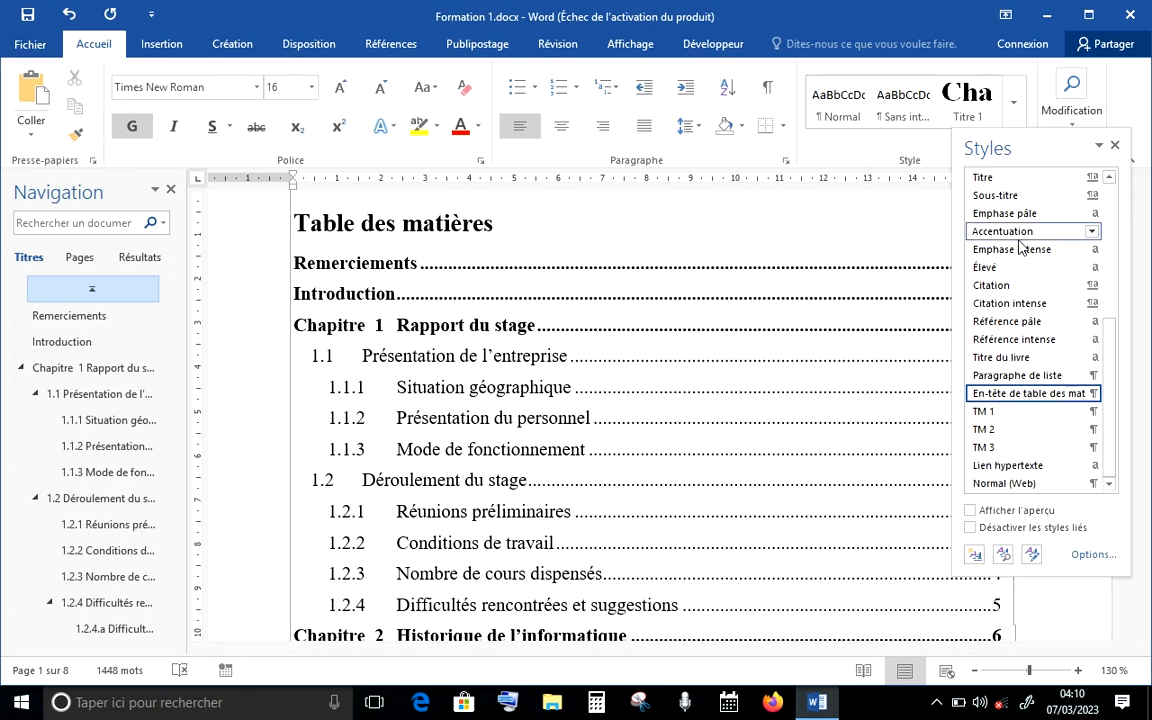
{"action": "left_click", "coordinate": [1115, 148]}
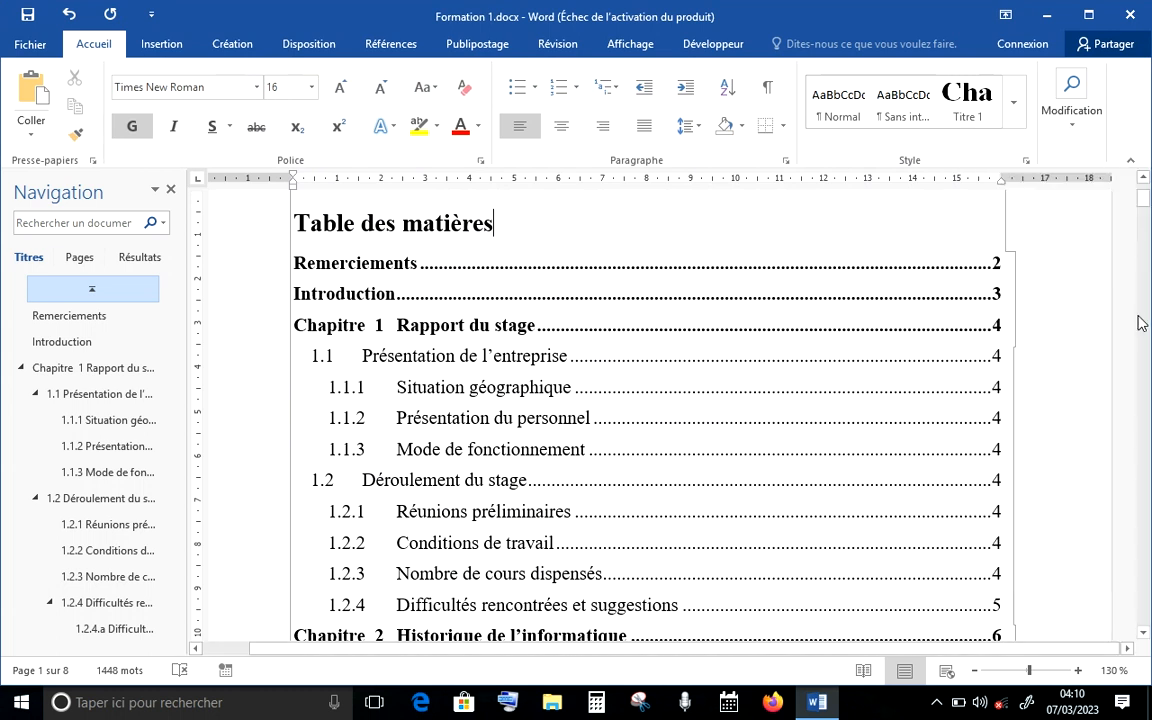
Step: Format the body paragraph under 1.1.1 Situation géographique in Times New Roman at 12 pt
{"action": "left_click_drag", "start_coordinate": [1143, 199], "coordinate": [1144, 418]}
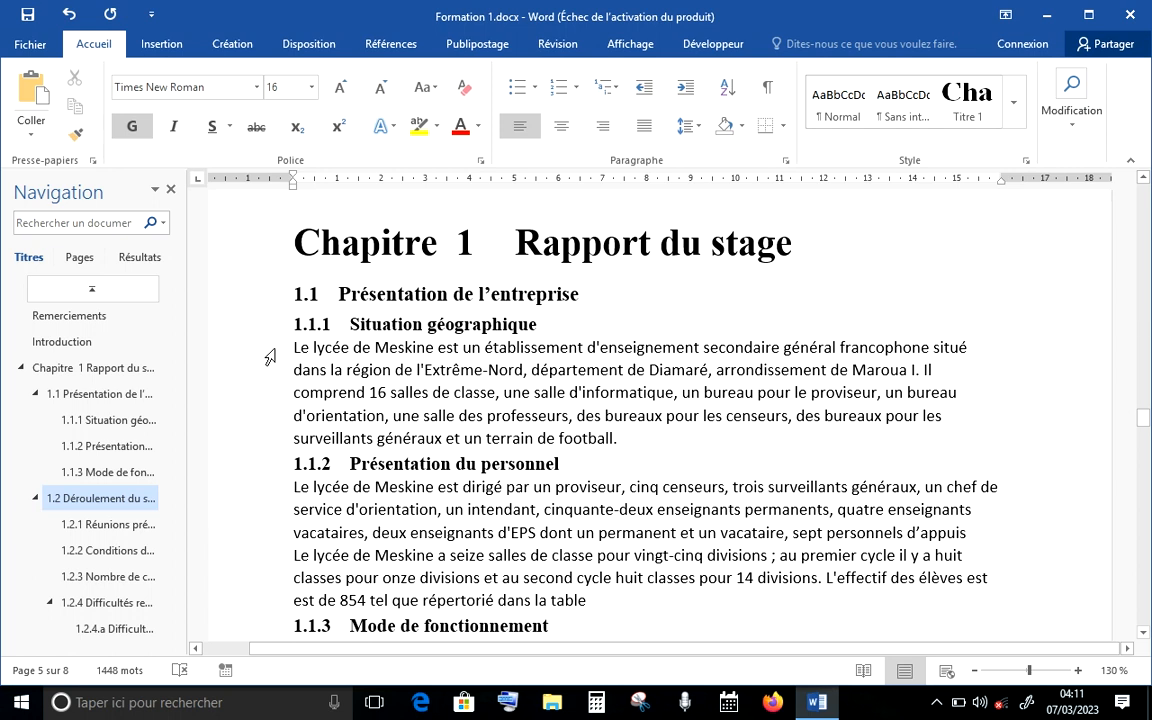
{"action": "left_click_drag", "start_coordinate": [270, 357], "coordinate": [290, 444]}
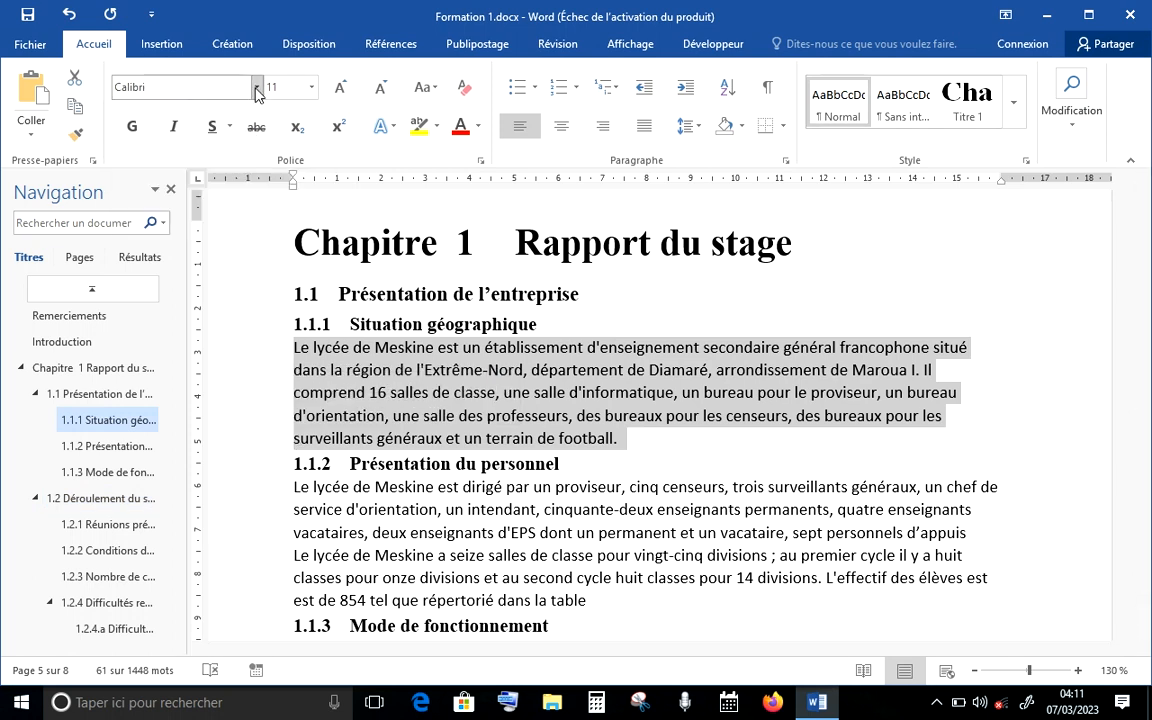
{"action": "left_click", "coordinate": [257, 88]}
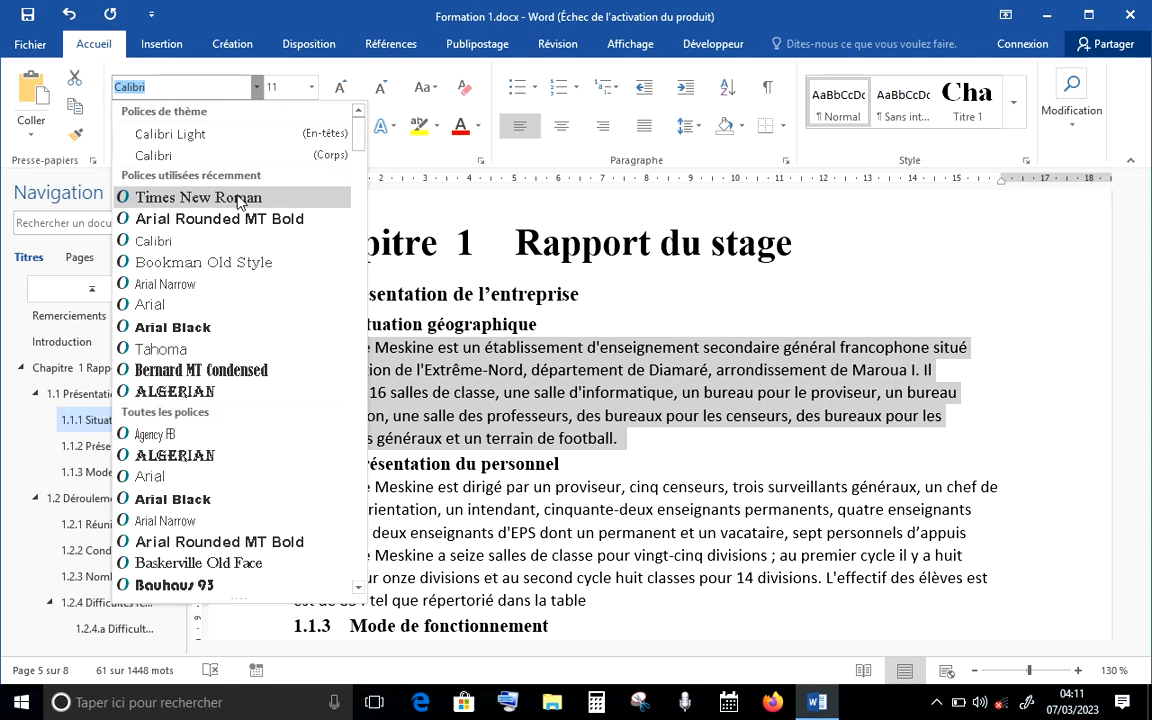
{"action": "left_click", "coordinate": [240, 196]}
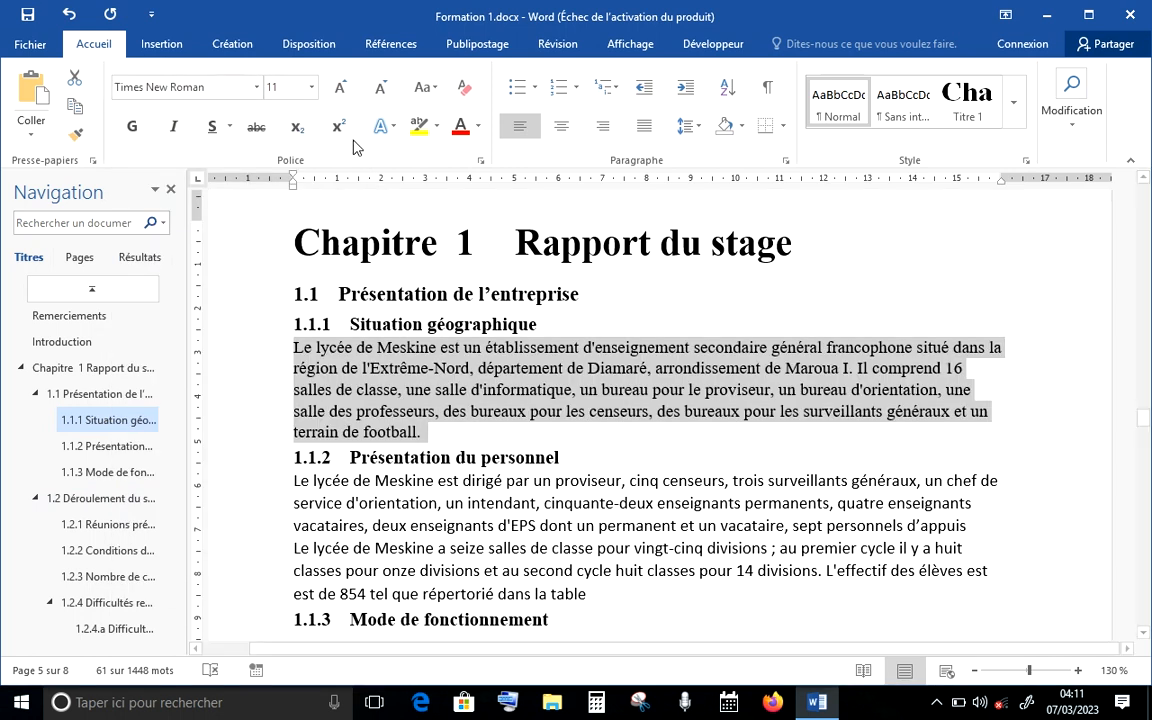
{"action": "left_click", "coordinate": [313, 91]}
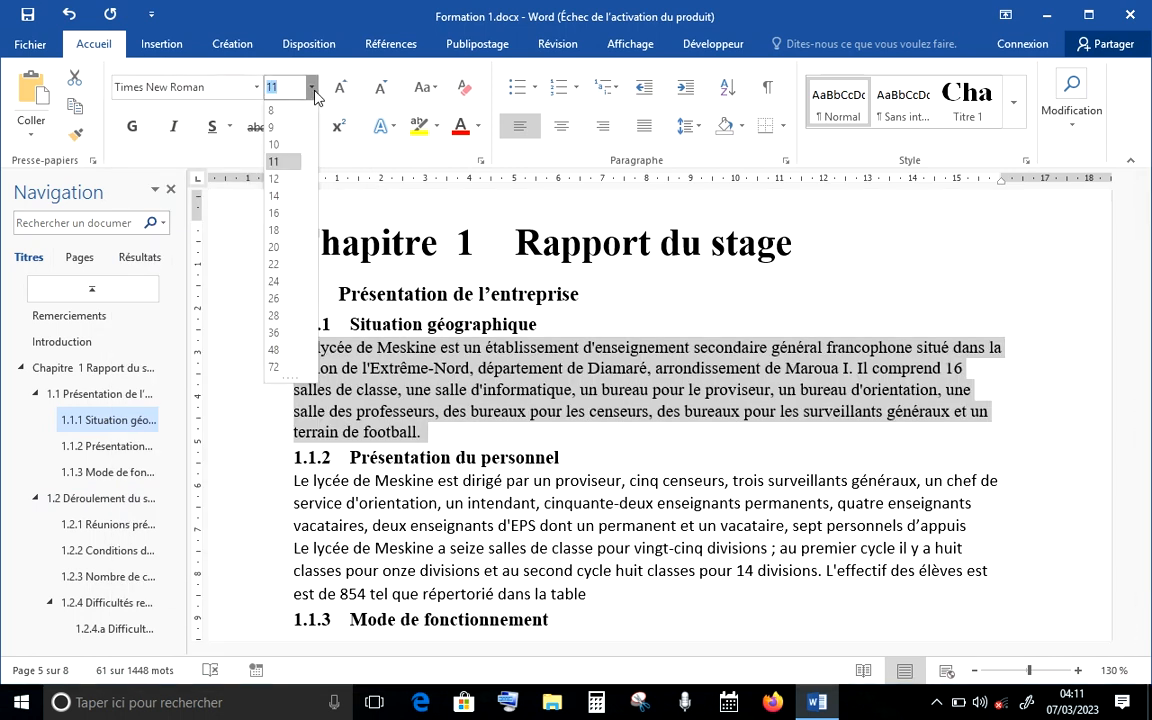
{"action": "left_click", "coordinate": [285, 179]}
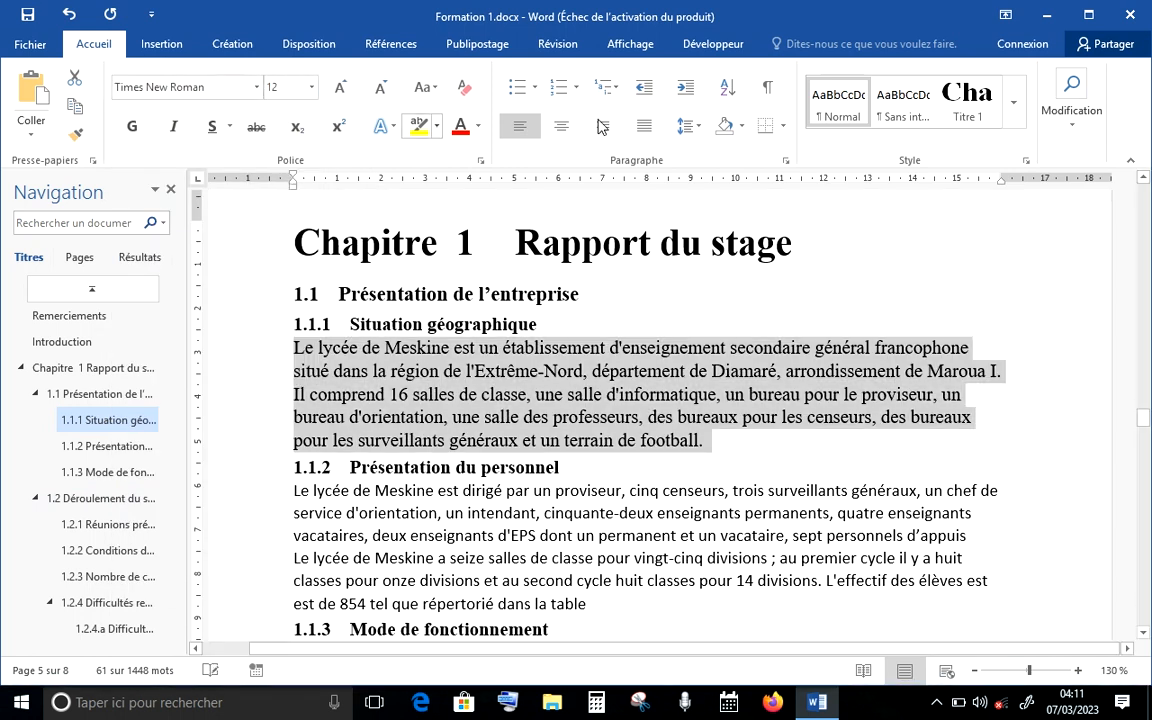
Step: Set the line spacing of the paragraph under 1.1.1 Situation géographique to 1,15 and justify it
{"action": "left_click", "coordinate": [697, 127]}
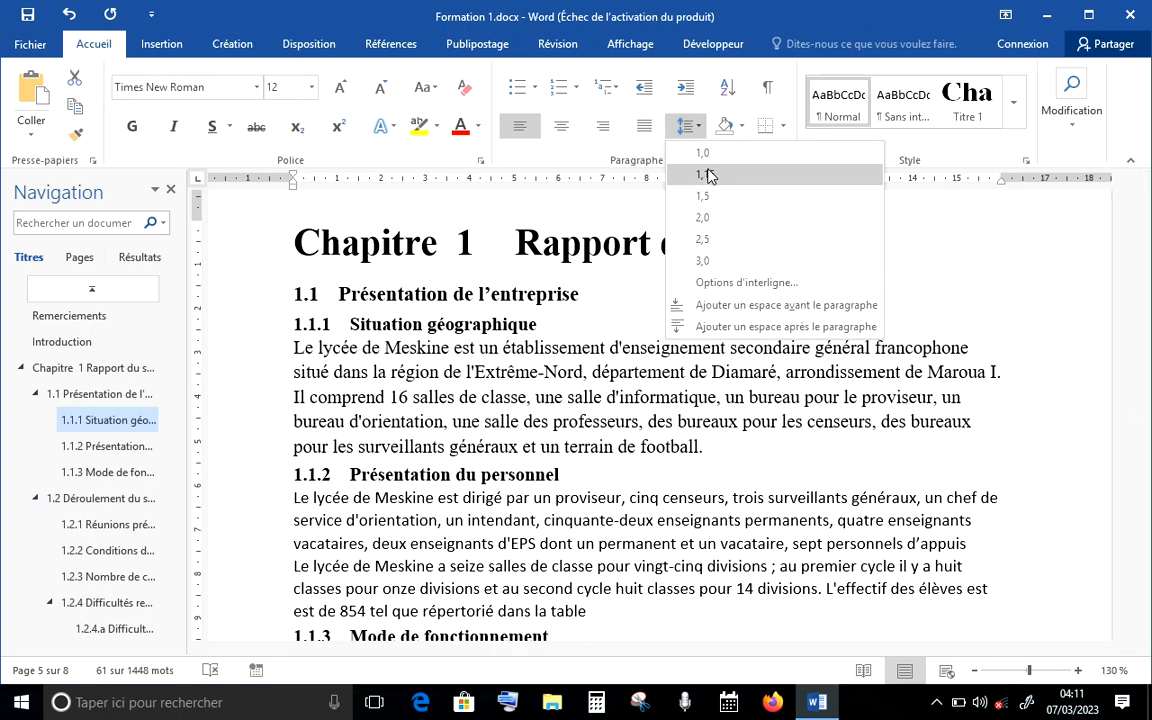
{"action": "left_click", "coordinate": [707, 175]}
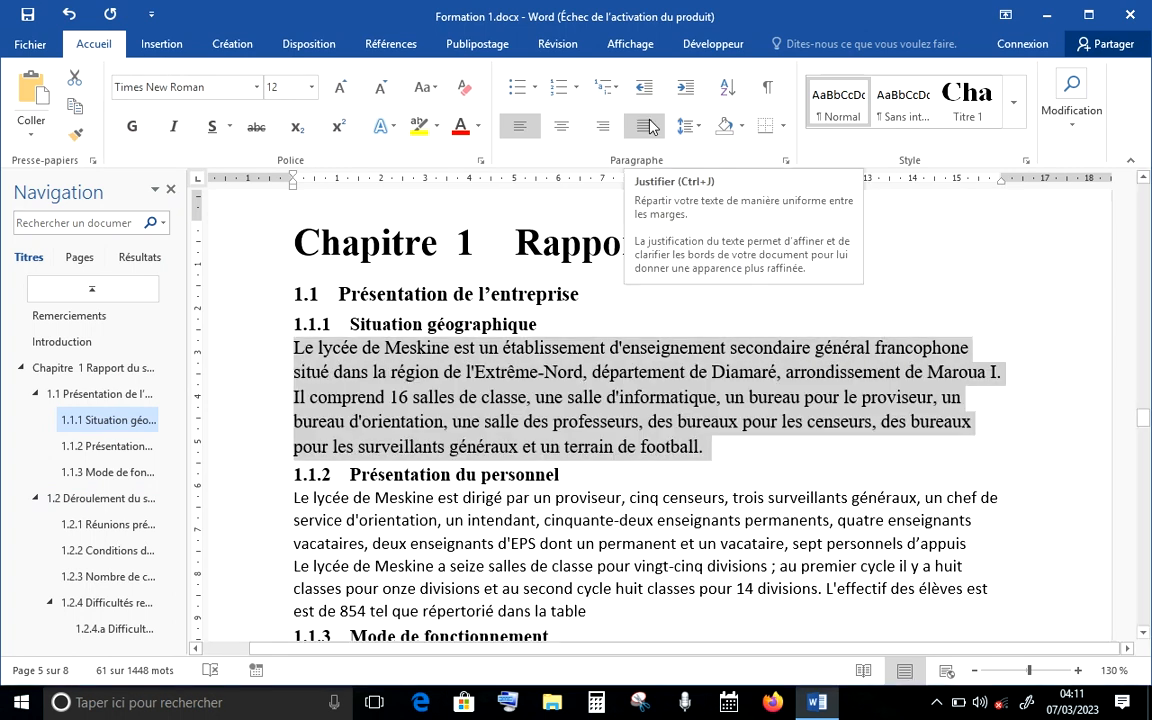
{"action": "left_click", "coordinate": [650, 127]}
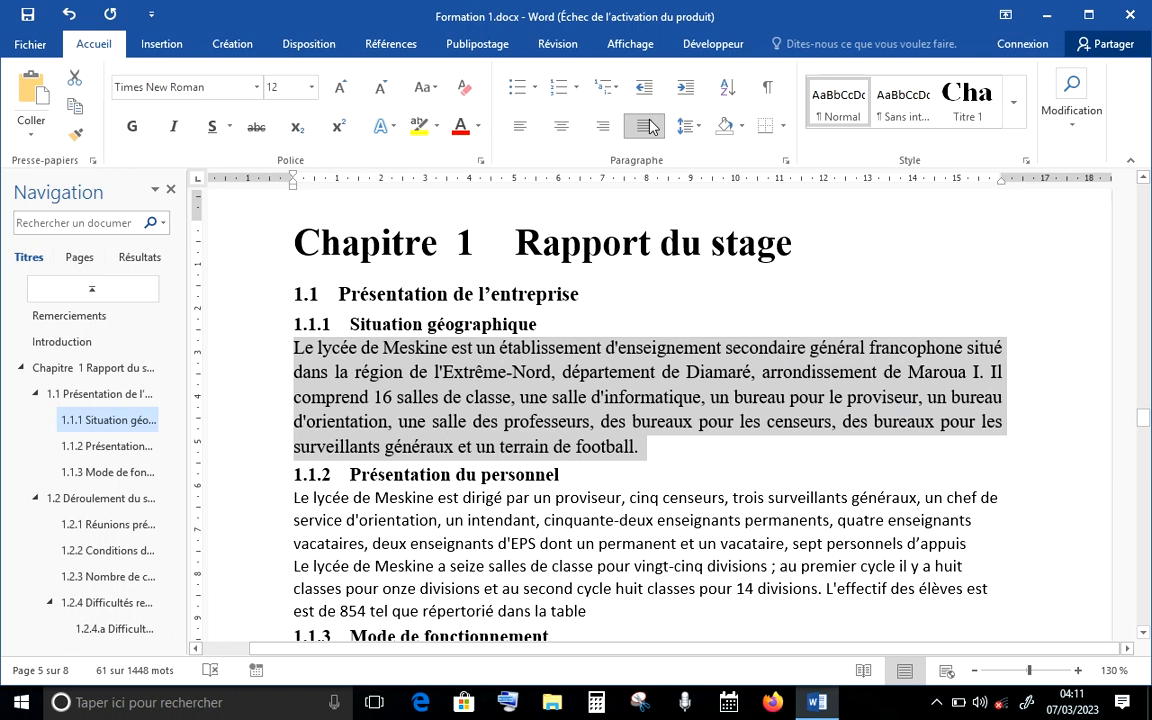
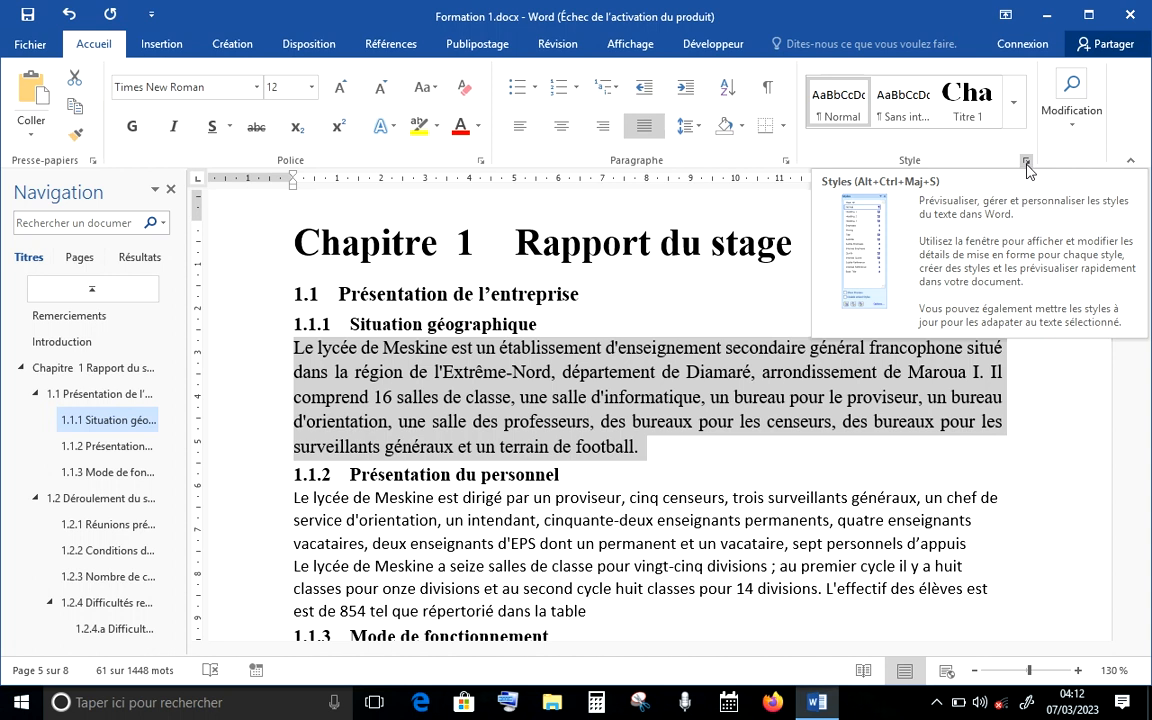
Step: Create a new paragraph style named MonStyle from the formatted paragraph, and close the styles list
{"action": "left_click", "coordinate": [1026, 165]}
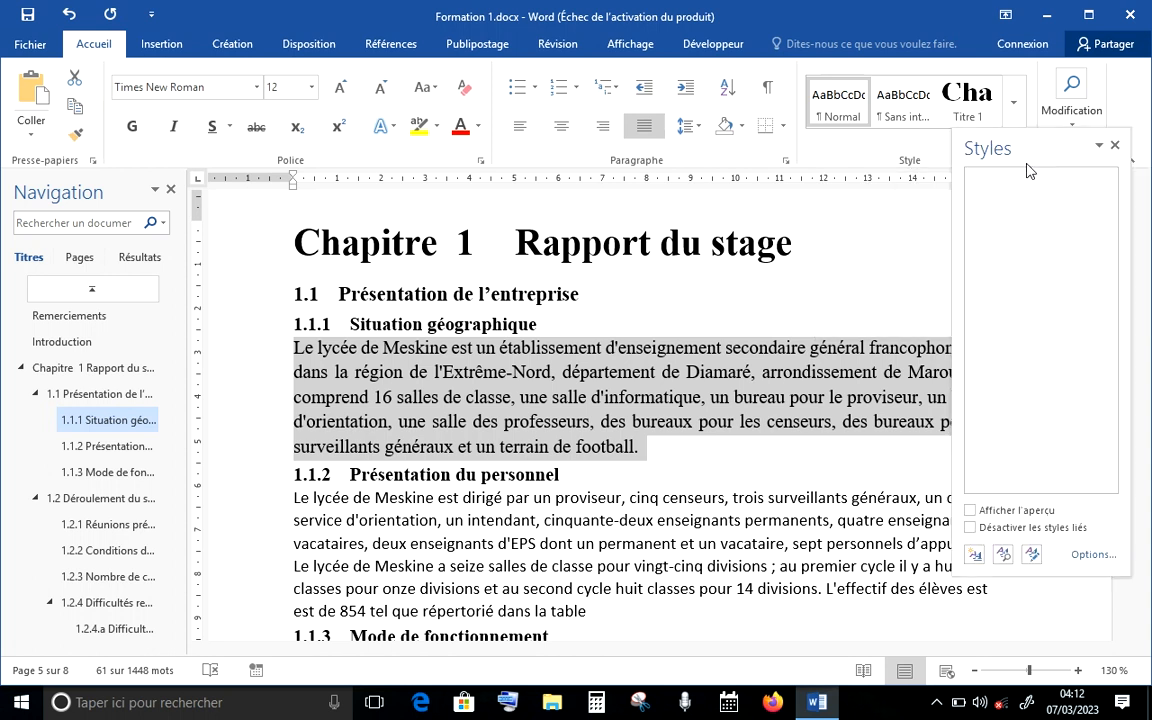
{"action": "left_click", "coordinate": [975, 555]}
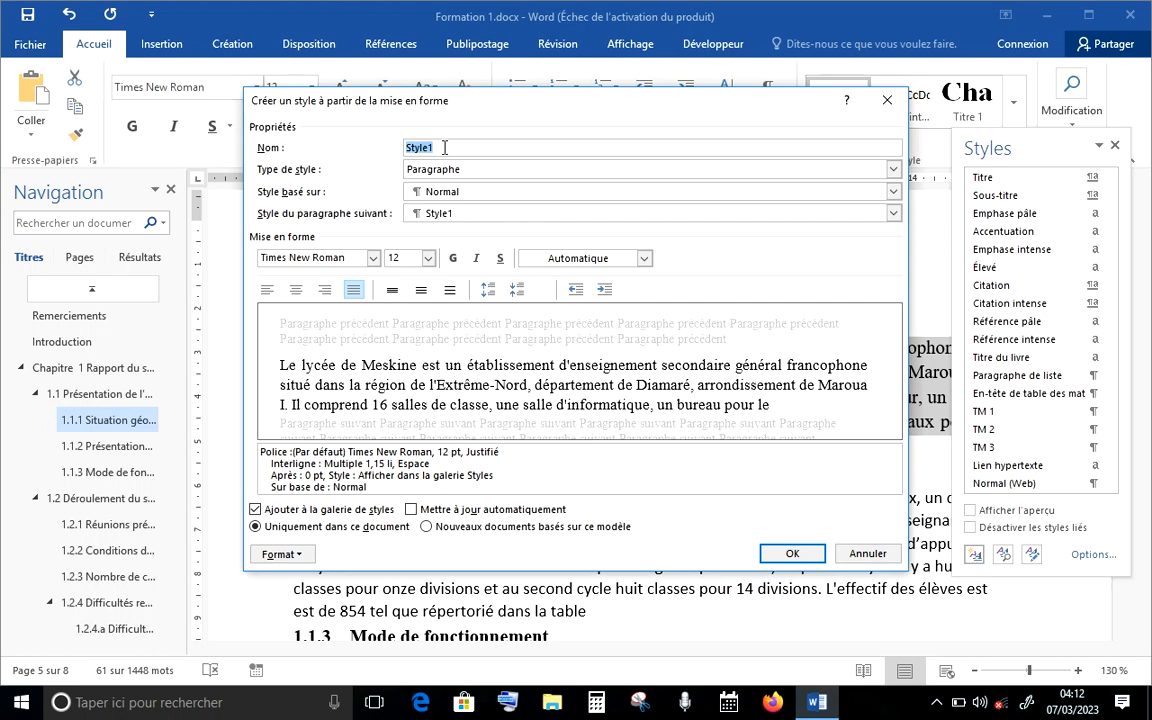
{"action": "key", "text": "BackSpace"}
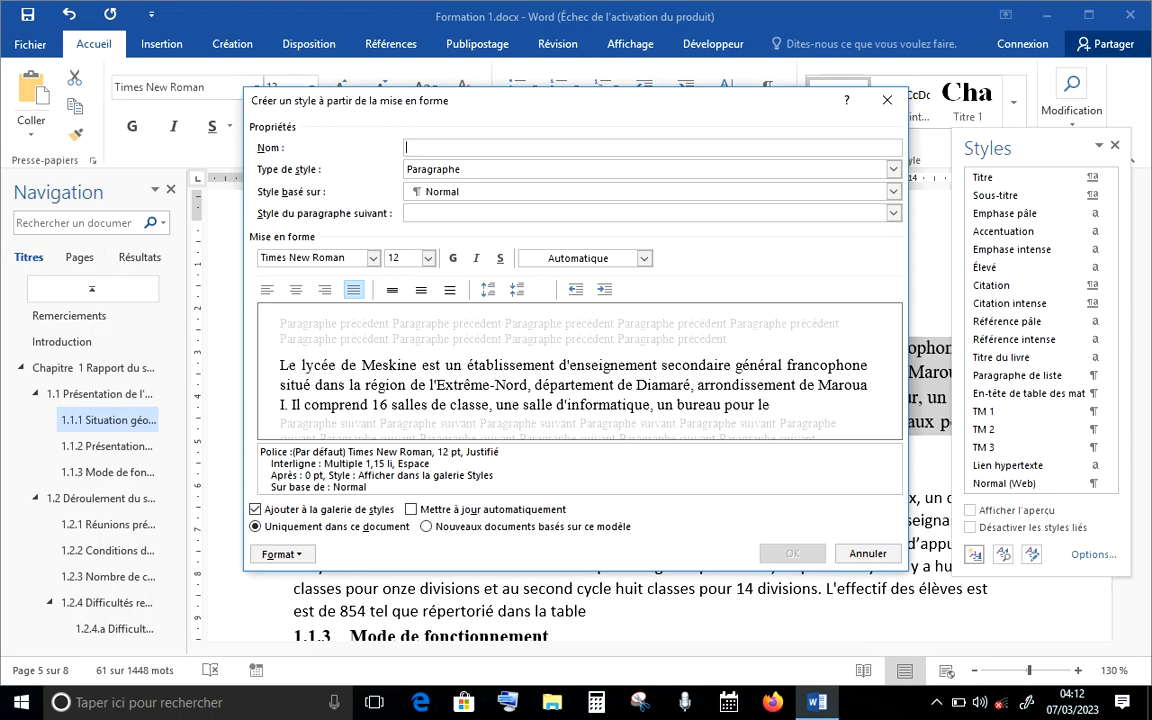
{"action": "type", "text": "MonStyle"}
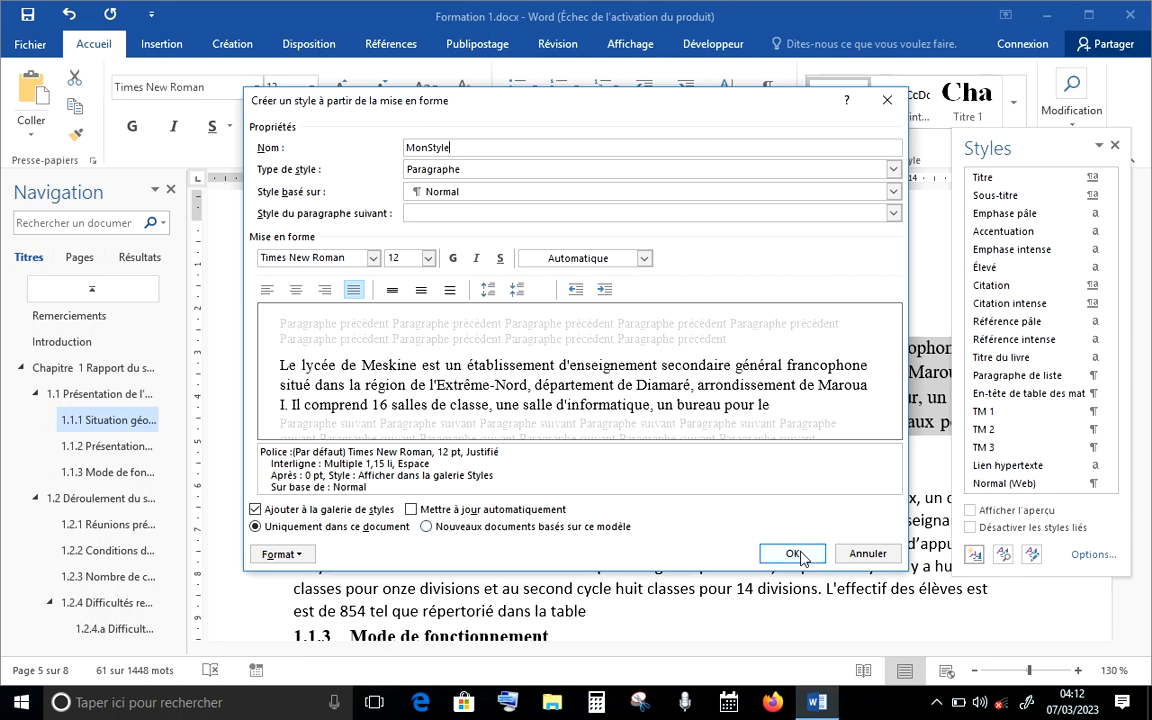
{"action": "left_click", "coordinate": [797, 554]}
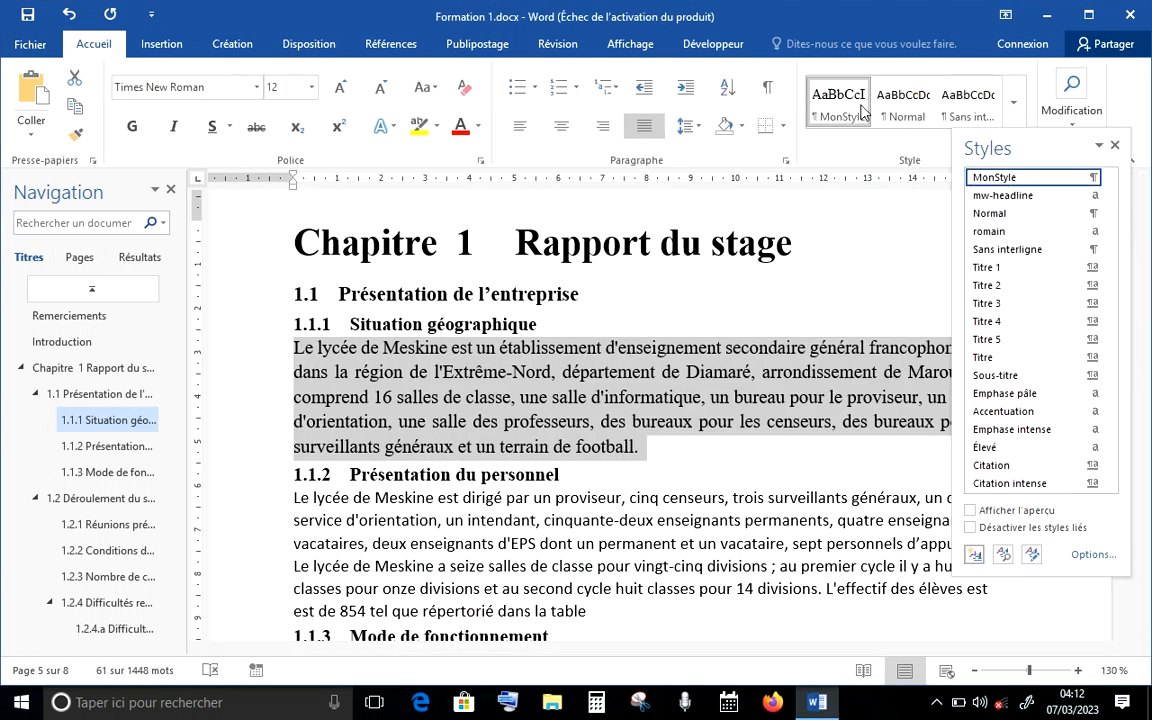
{"action": "left_click", "coordinate": [1114, 148]}
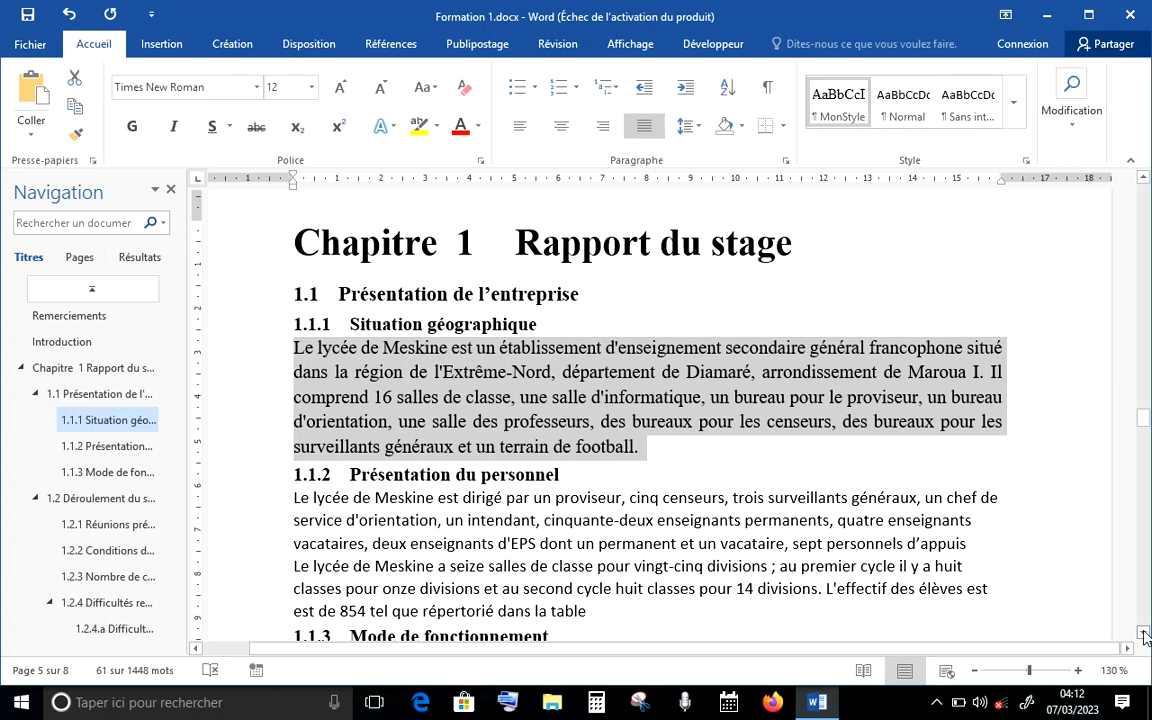
Step: Apply the MonStyle style to both body paragraphs under 1.1.2 Présentation du personnel
{"action": "left_click", "coordinate": [1144, 635]}
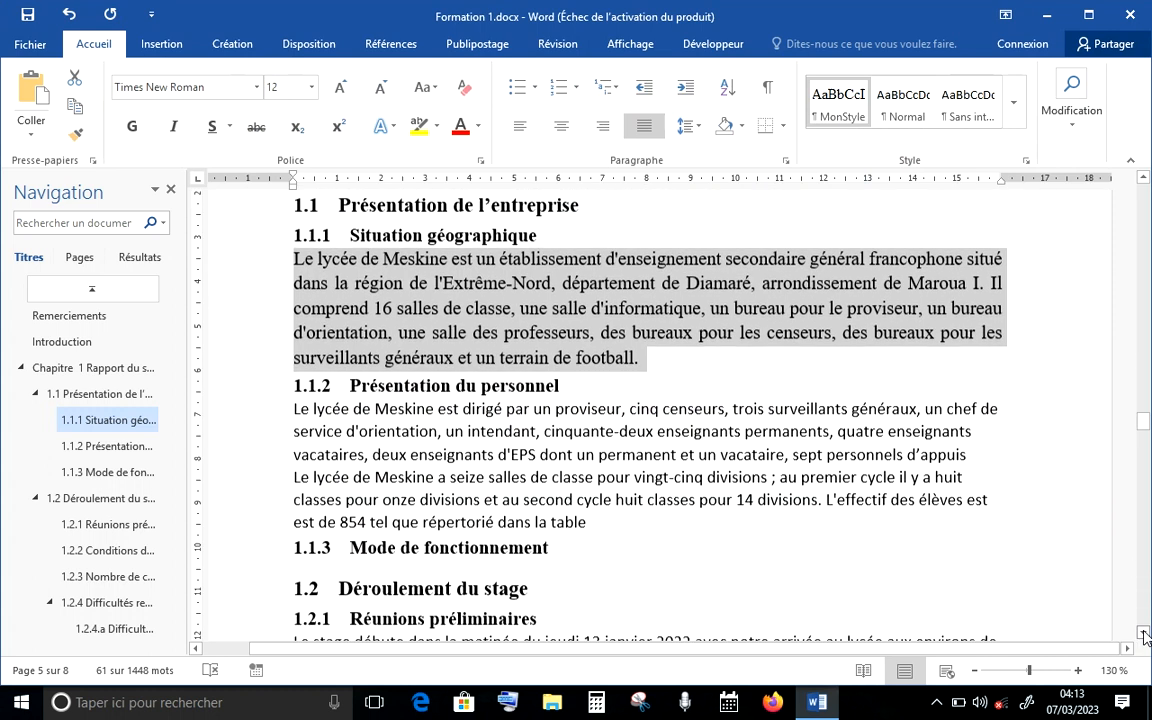
{"action": "scroll", "coordinate": [1144, 635], "scroll_direction": "down", "scroll_amount": 2}
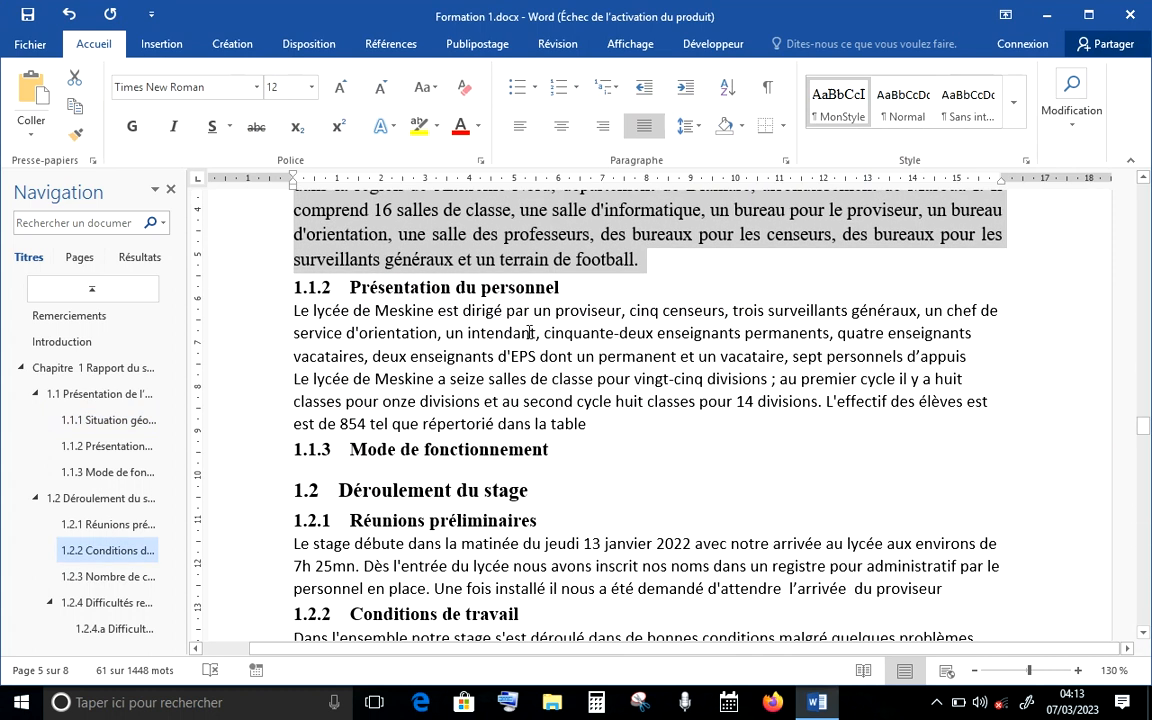
{"action": "left_click", "coordinate": [533, 333]}
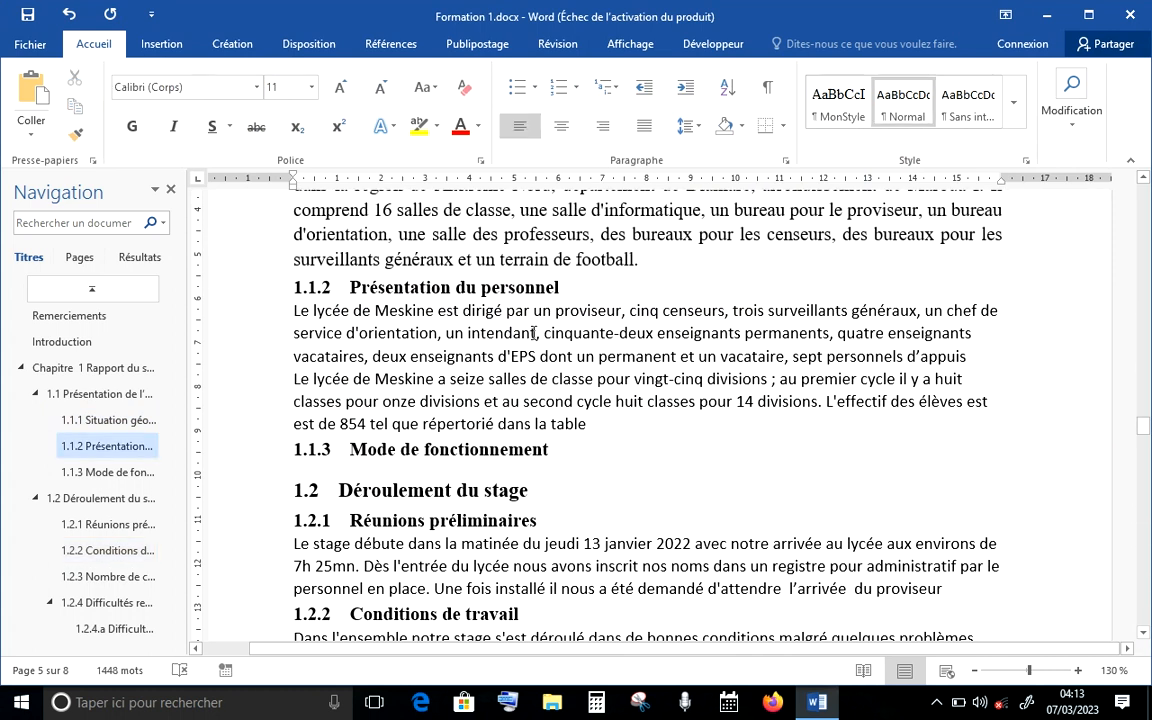
{"action": "left_click", "coordinate": [826, 117]}
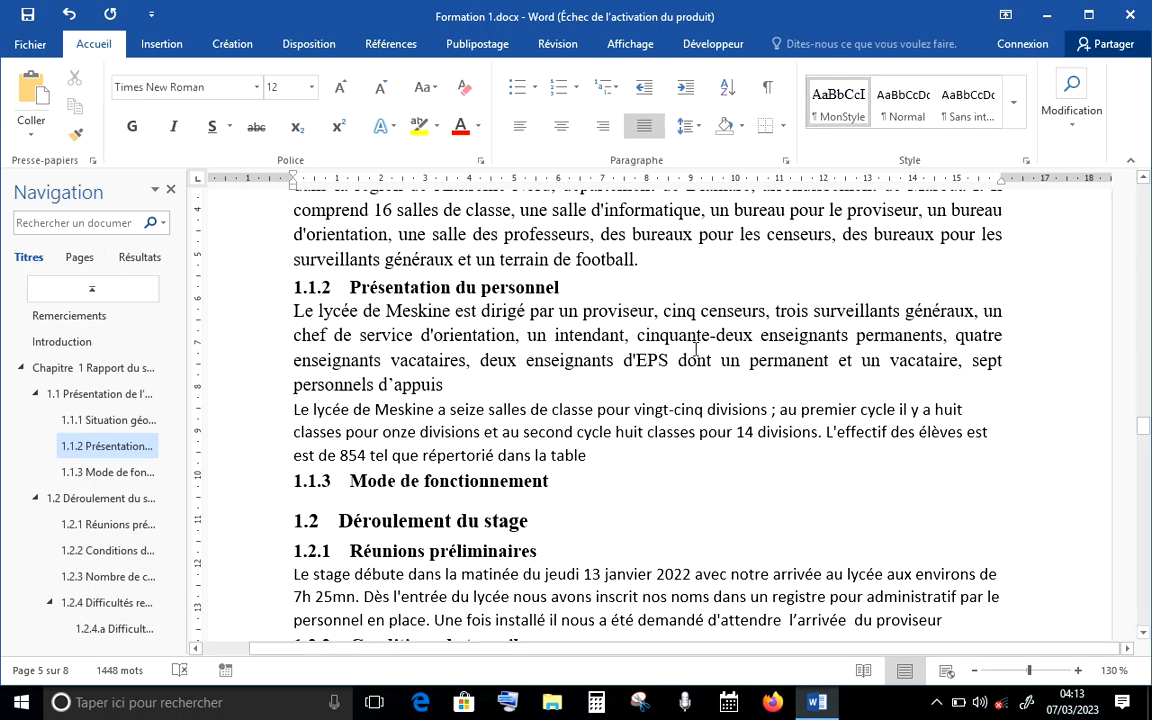
{"action": "left_click", "coordinate": [576, 432]}
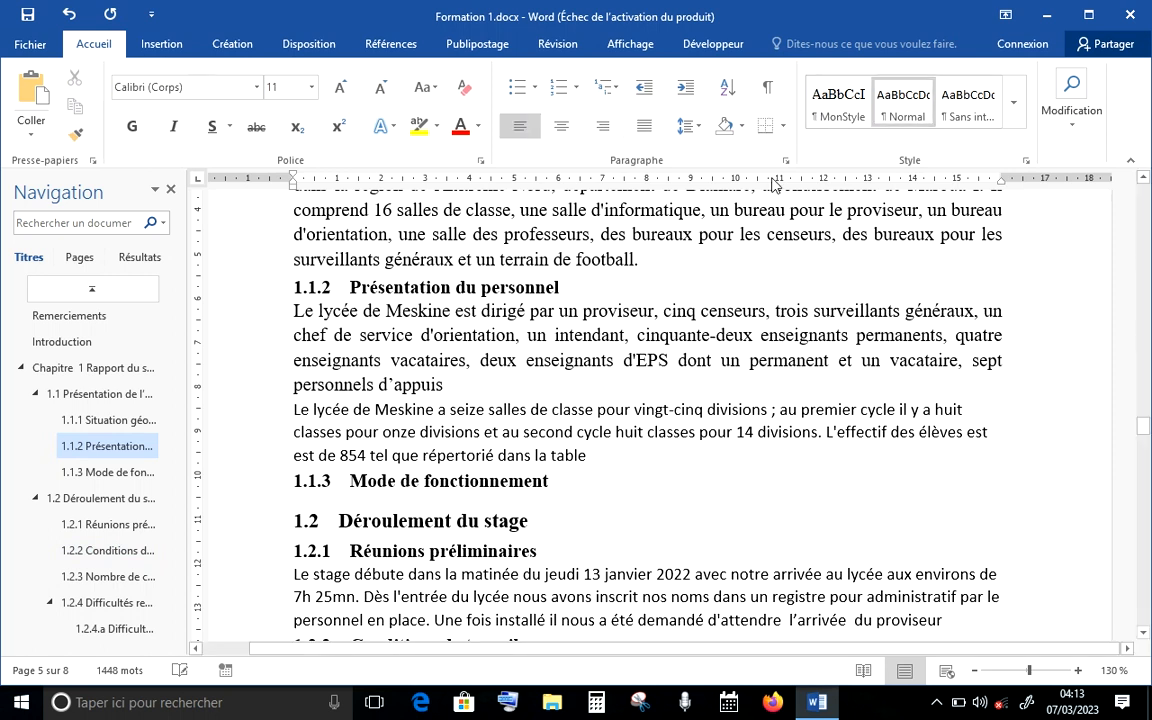
{"action": "left_click", "coordinate": [838, 115]}
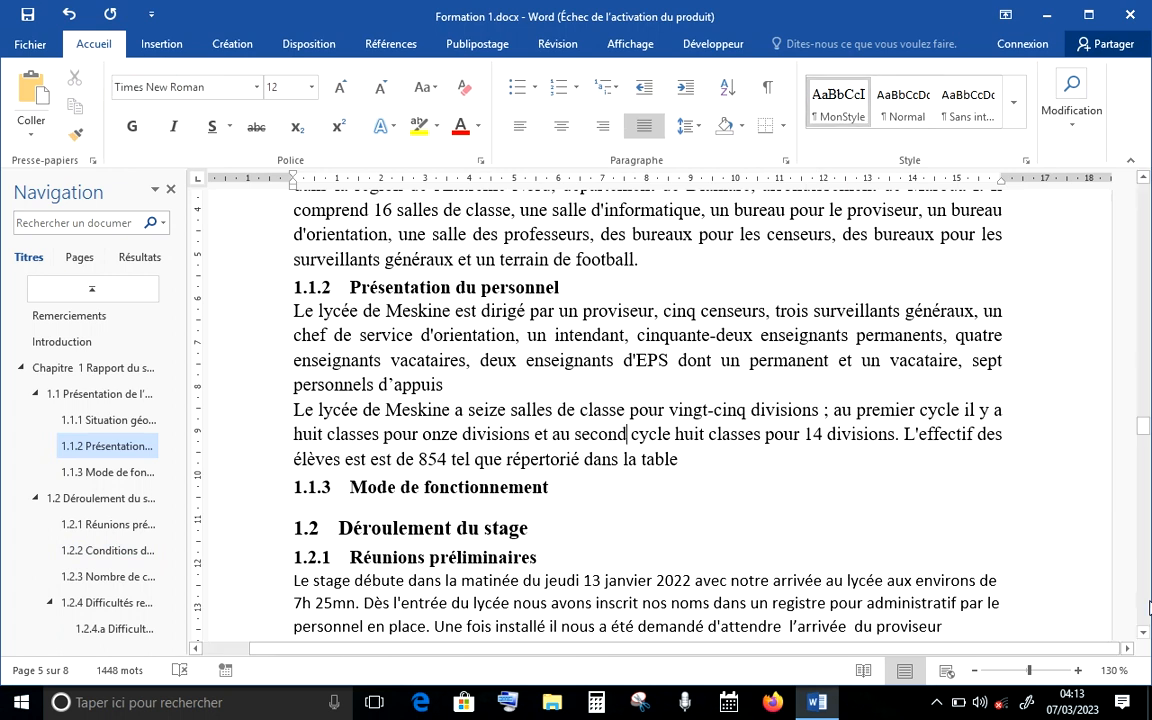
Step: Apply the MonStyle style to the body paragraph under 1.2.1 Réunions préliminaires
{"action": "left_click", "coordinate": [1142, 634]}
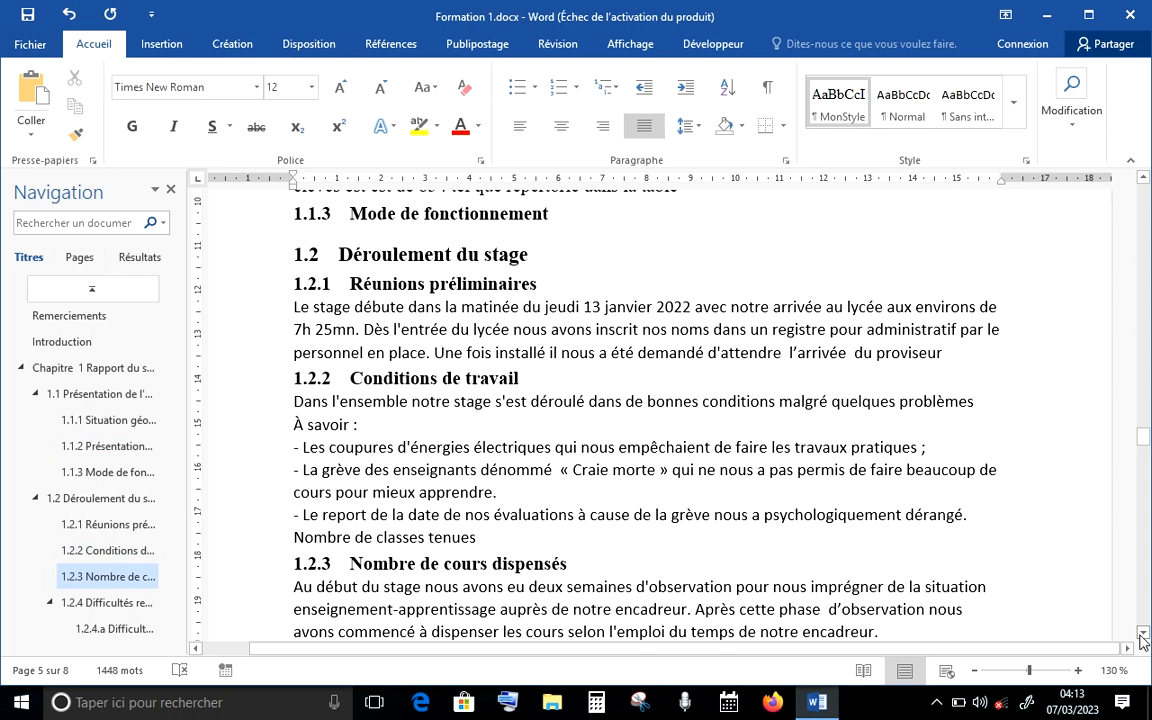
{"action": "left_click", "coordinate": [761, 330]}
{"action": "left_click", "coordinate": [855, 113]}
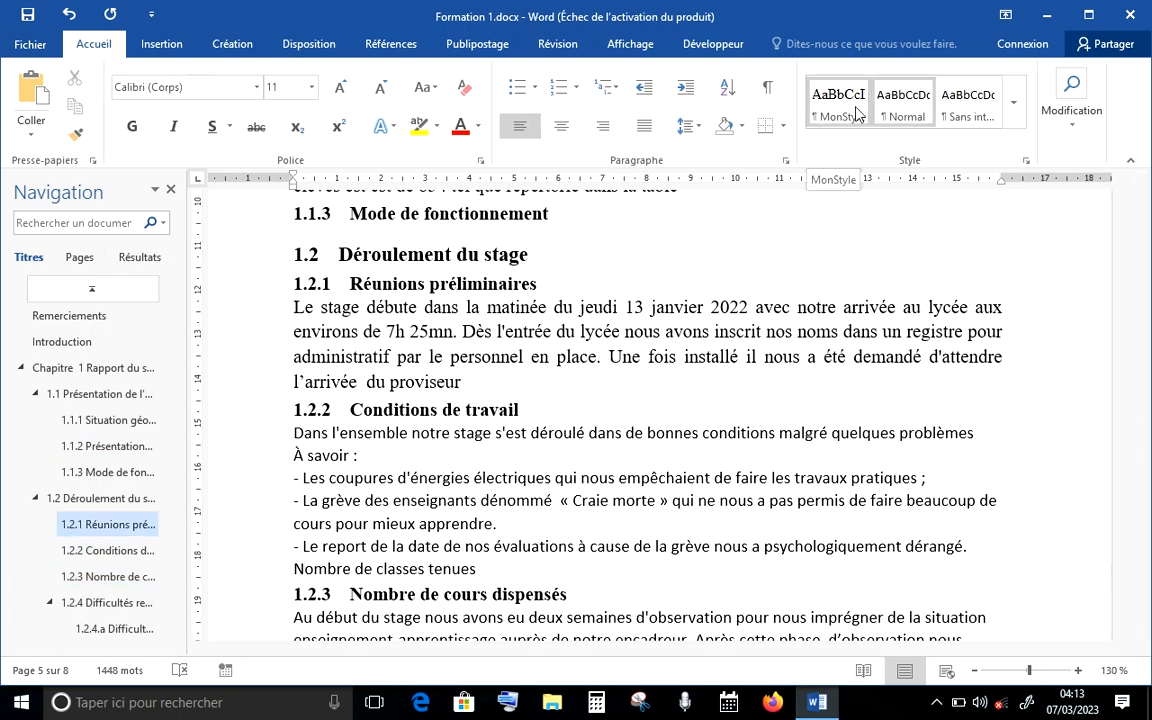
{"action": "left_click", "coordinate": [855, 113]}
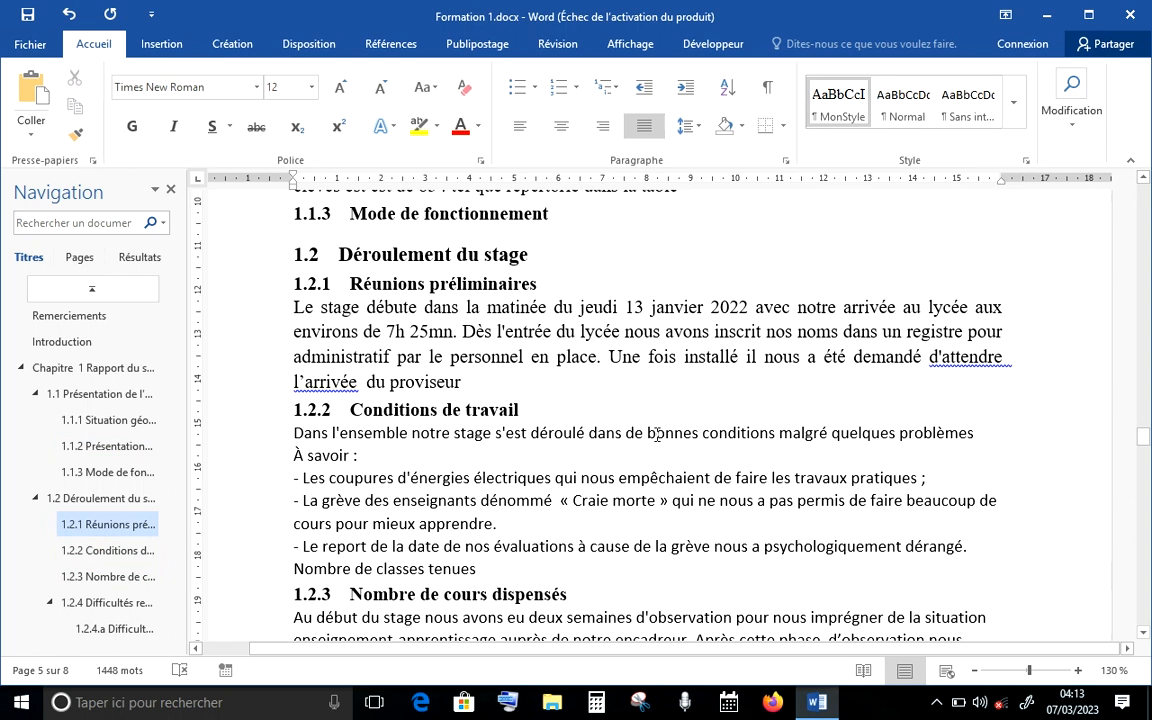
Step: Apply the MonStyle style to the opening sentence and the dashed items under 1.2.2 Conditions de travail
{"action": "left_click", "coordinate": [650, 432]}
{"action": "left_click", "coordinate": [838, 118]}
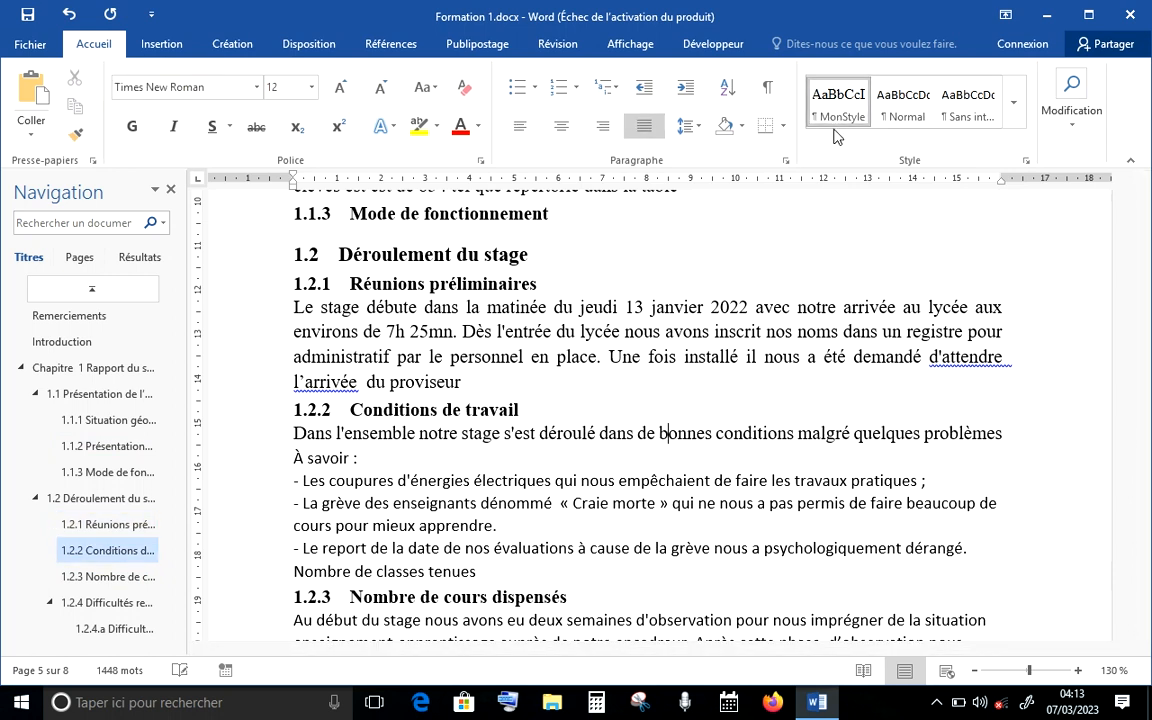
{"action": "left_click", "coordinate": [725, 480]}
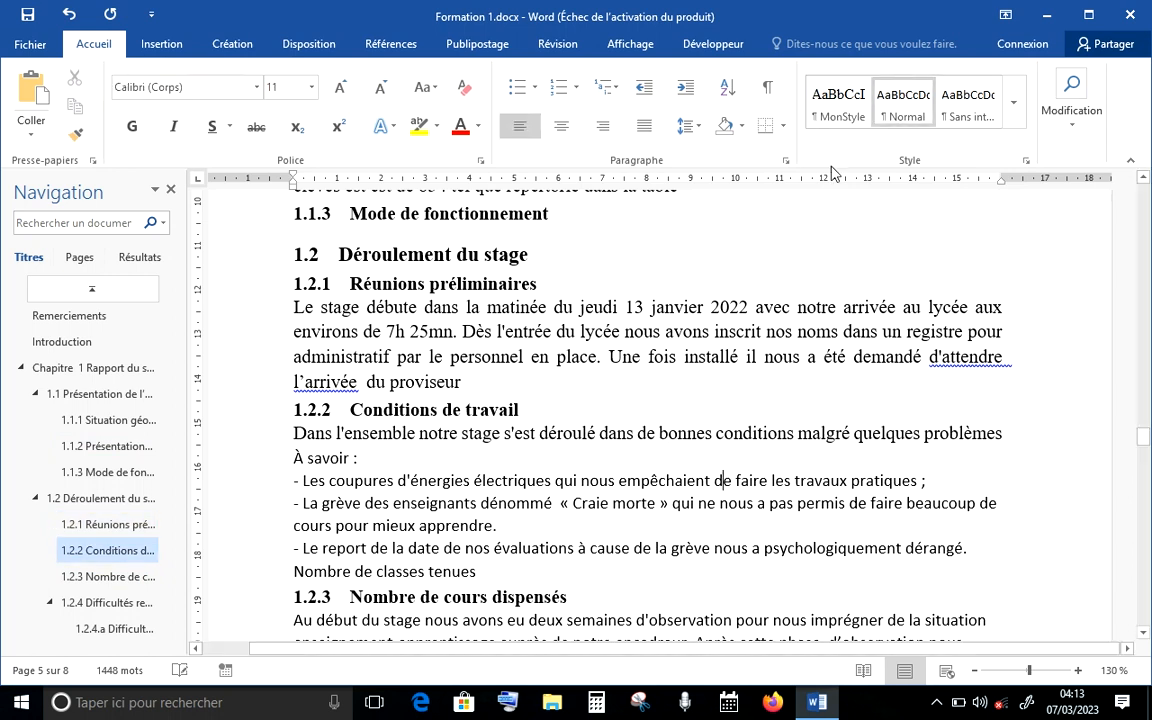
{"action": "left_click", "coordinate": [840, 108]}
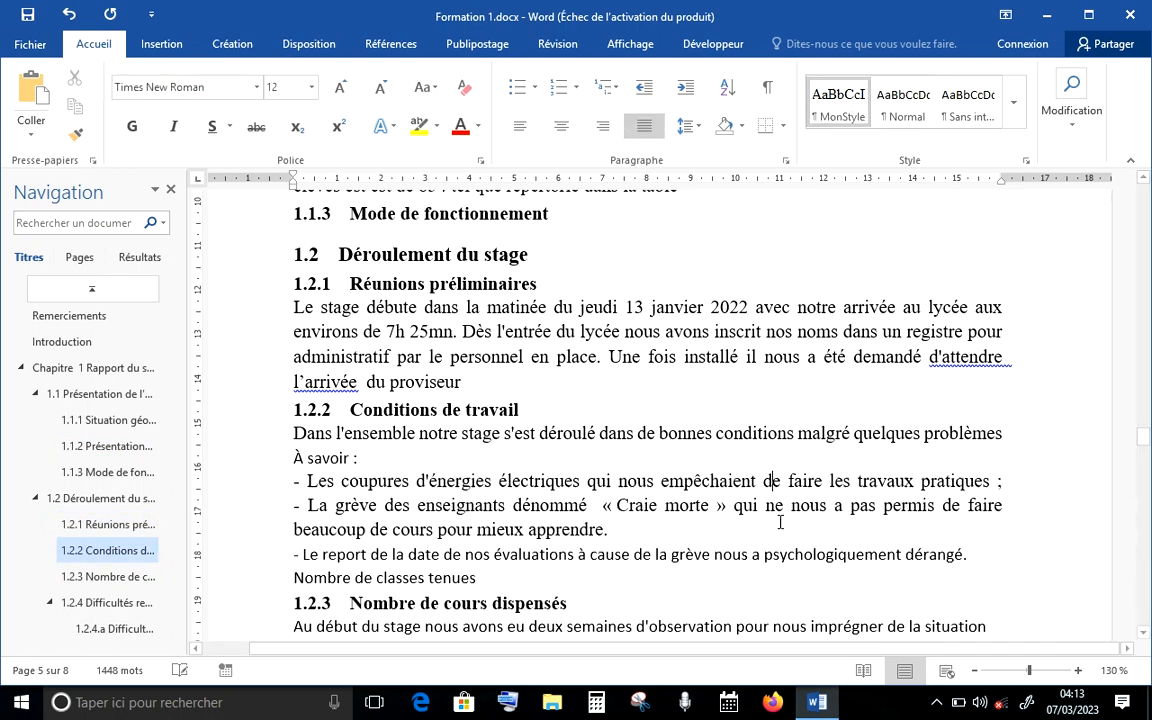
{"action": "left_click", "coordinate": [704, 553]}
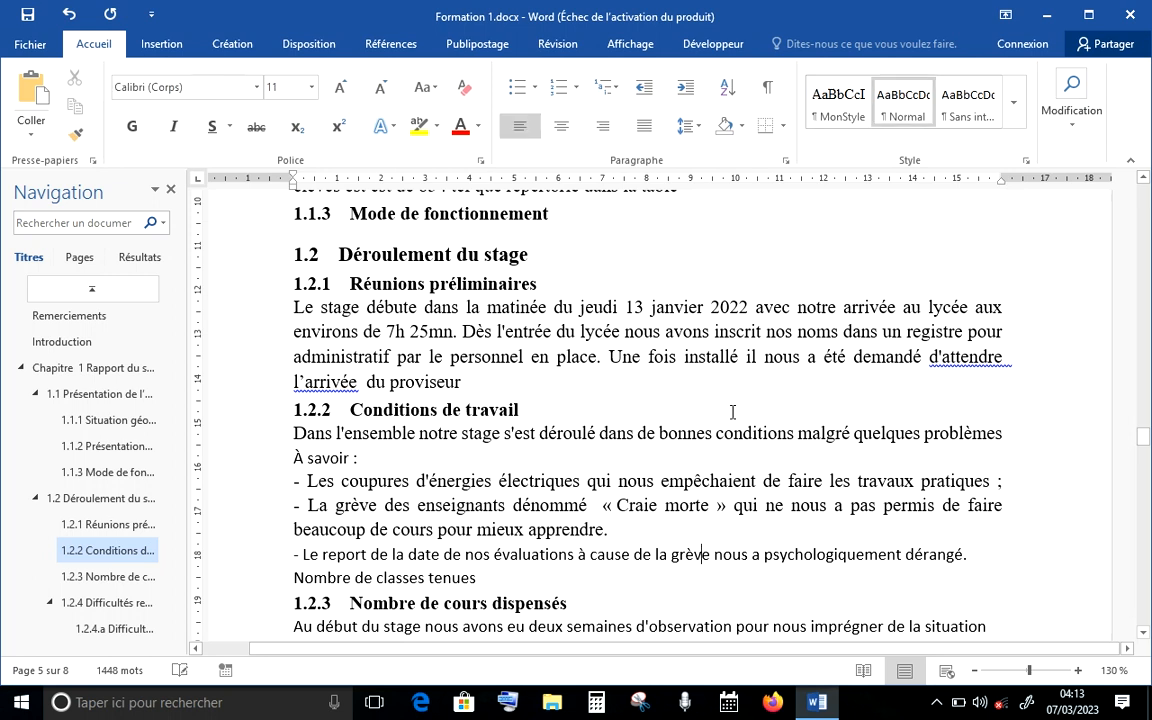
{"action": "left_click", "coordinate": [846, 120]}
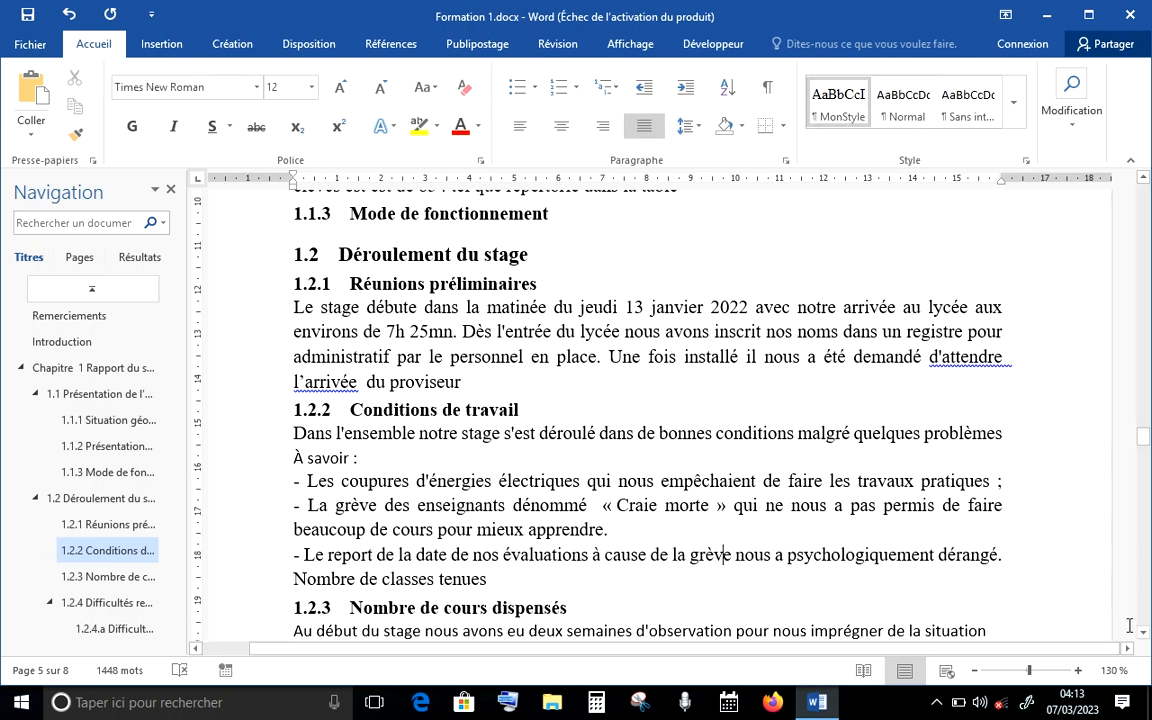
Step: Apply the MonStyle style to the paragraph under 1.2.3 Nombre de cours dispensés and to the "Nombre de conseils d'enseignement" line below the table
{"action": "scroll", "coordinate": [905, 467], "scroll_direction": "down", "scroll_amount": 4}
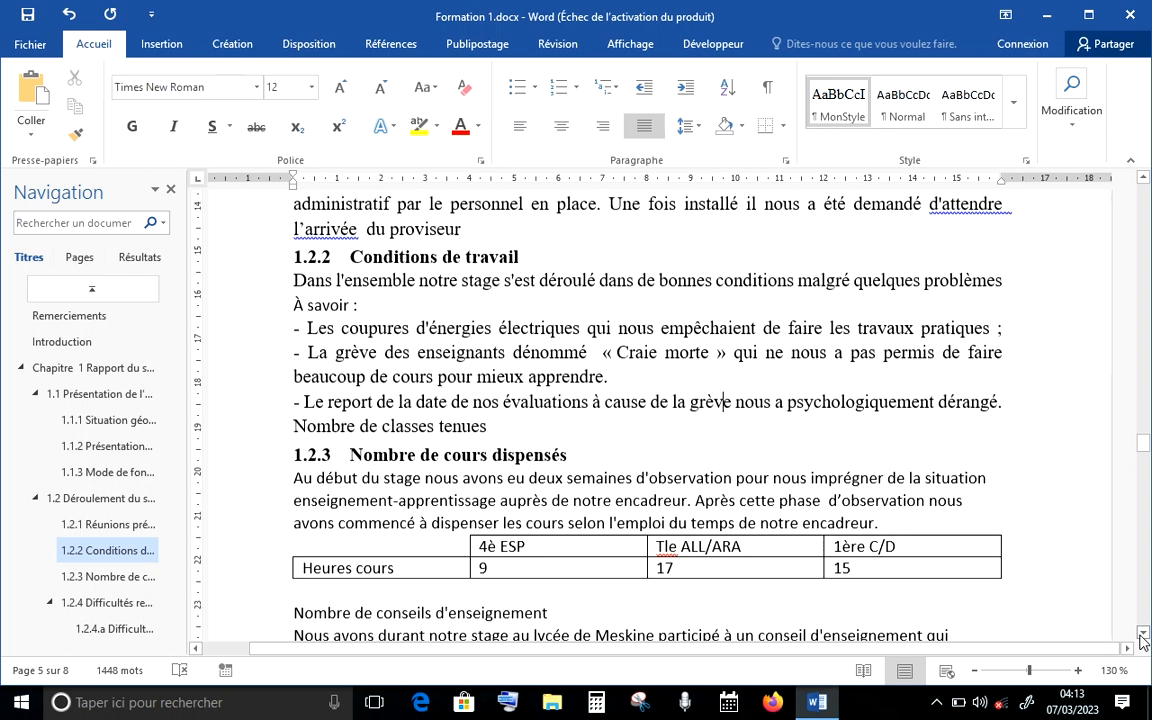
{"action": "left_click", "coordinate": [513, 351]}
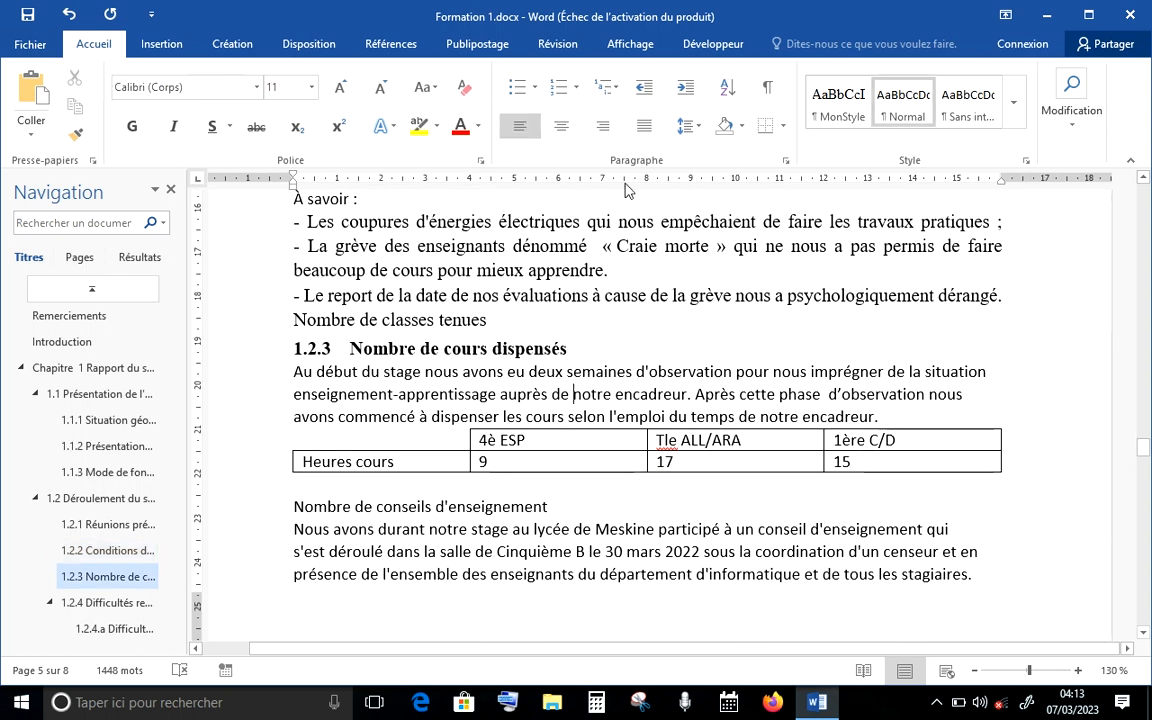
{"action": "left_click", "coordinate": [820, 113]}
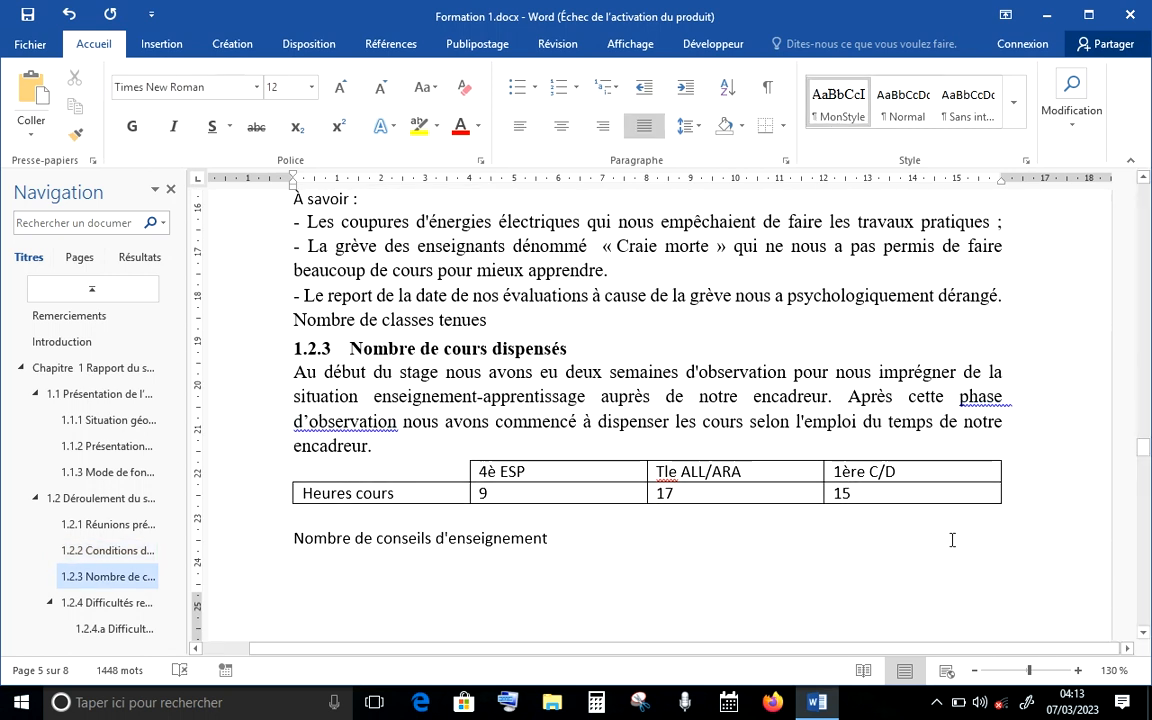
{"action": "left_click", "coordinate": [493, 538]}
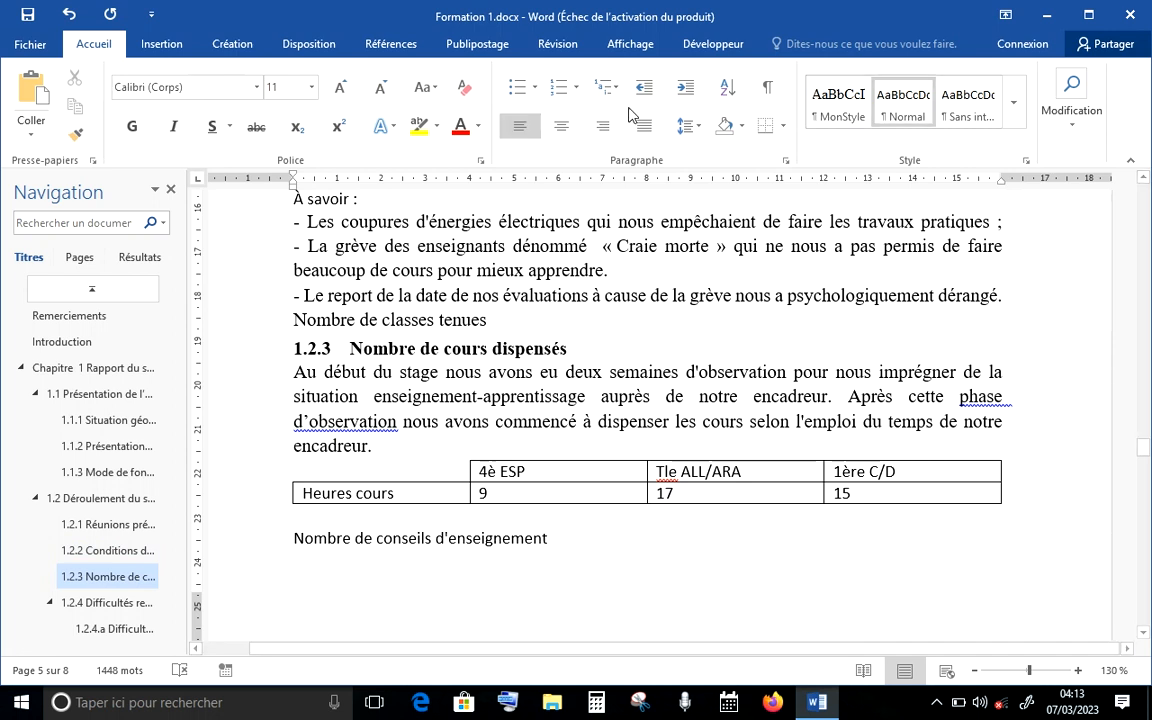
{"action": "left_click", "coordinate": [862, 104]}
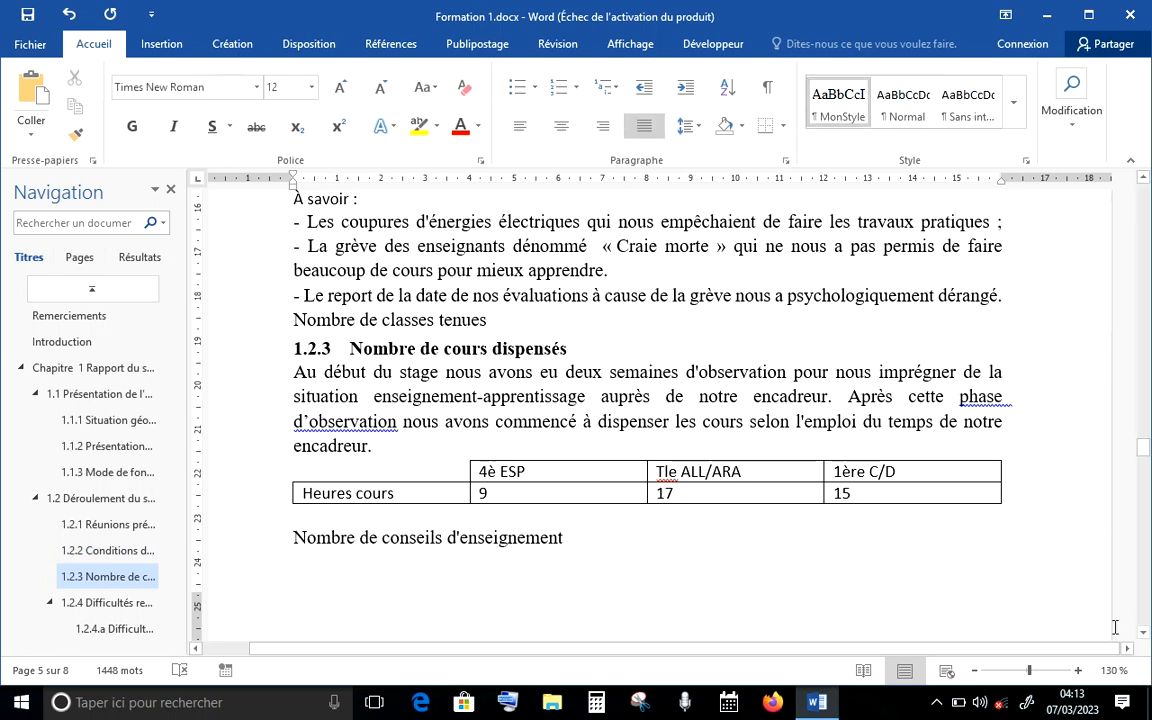
Step: Apply the MonStyle style to the teaching-council paragraph and to the body paragraph under "Nombre de carrefours pédagogique"
{"action": "left_click", "coordinate": [1143, 632]}
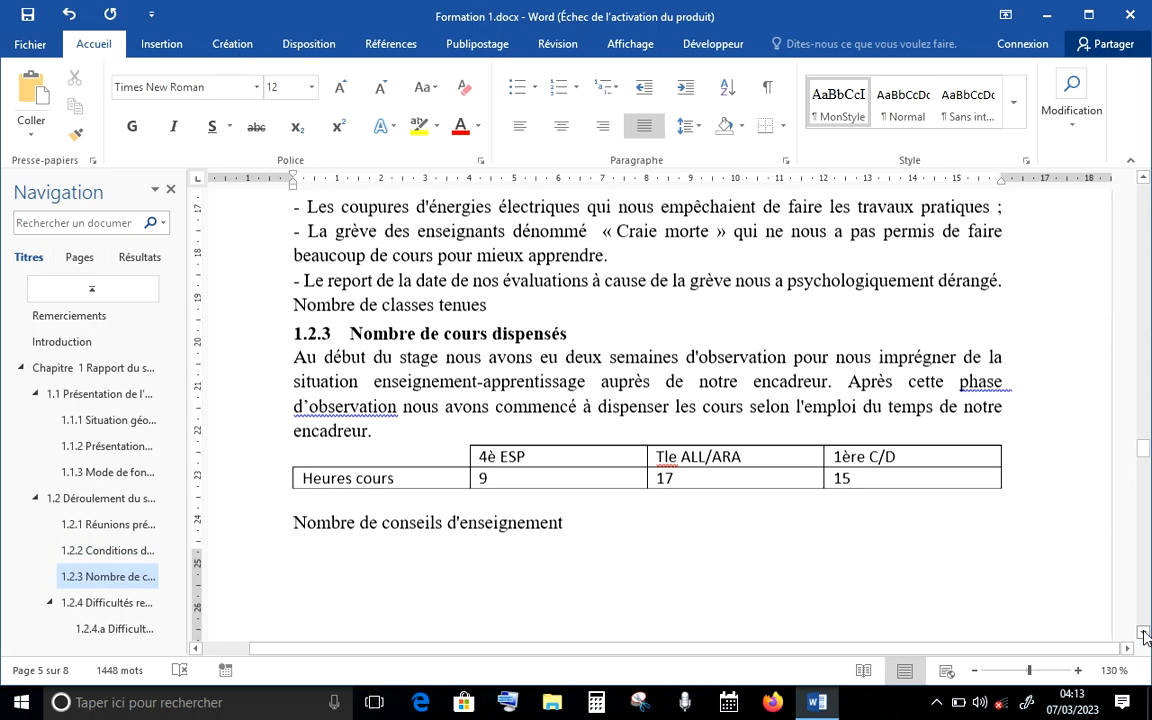
{"action": "left_click", "coordinate": [1143, 633]}
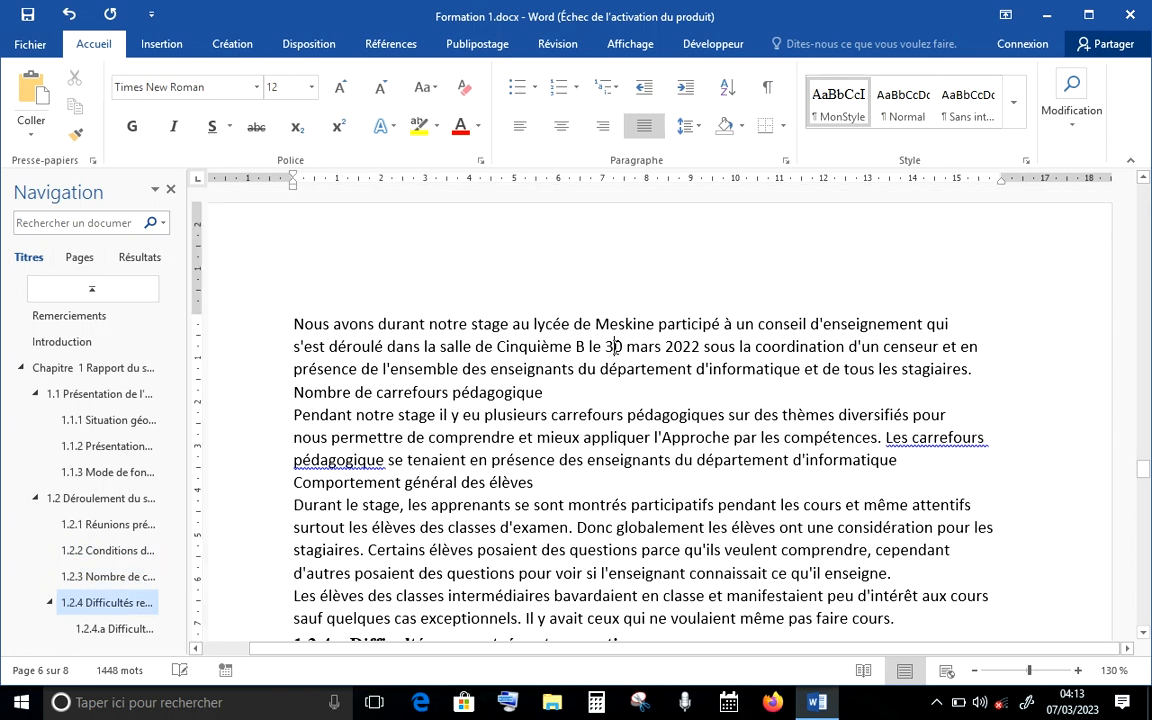
{"action": "left_click", "coordinate": [614, 346]}
{"action": "left_click", "coordinate": [855, 110]}
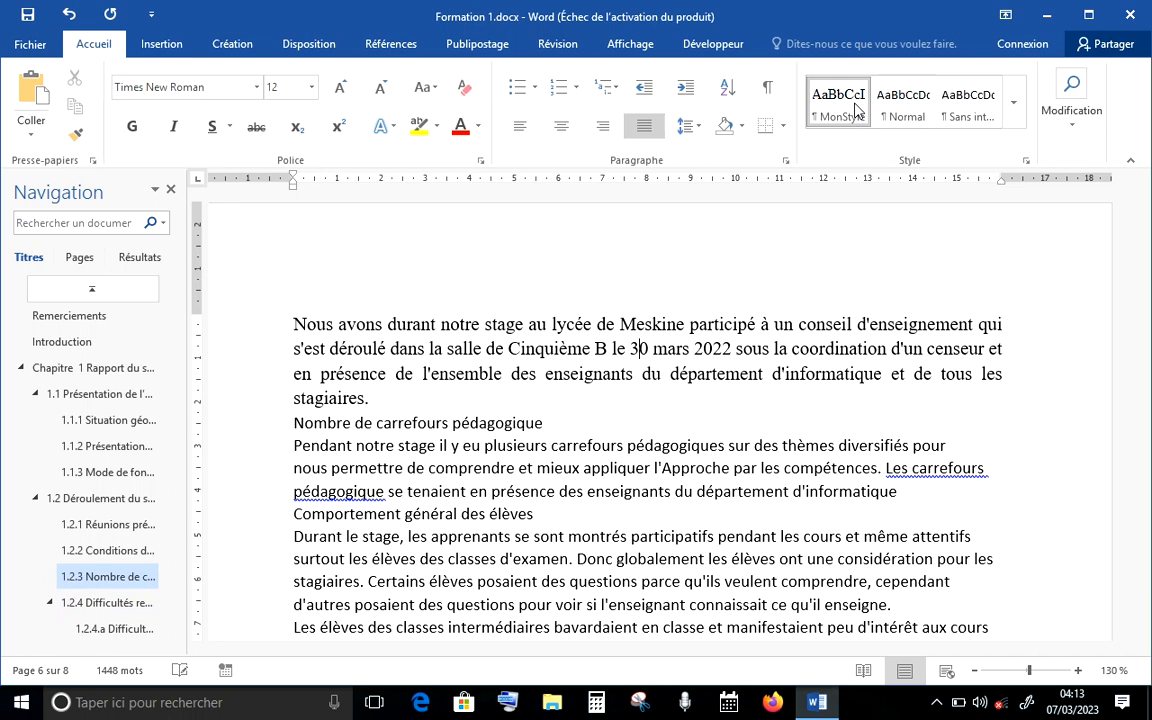
{"action": "left_click", "coordinate": [636, 467]}
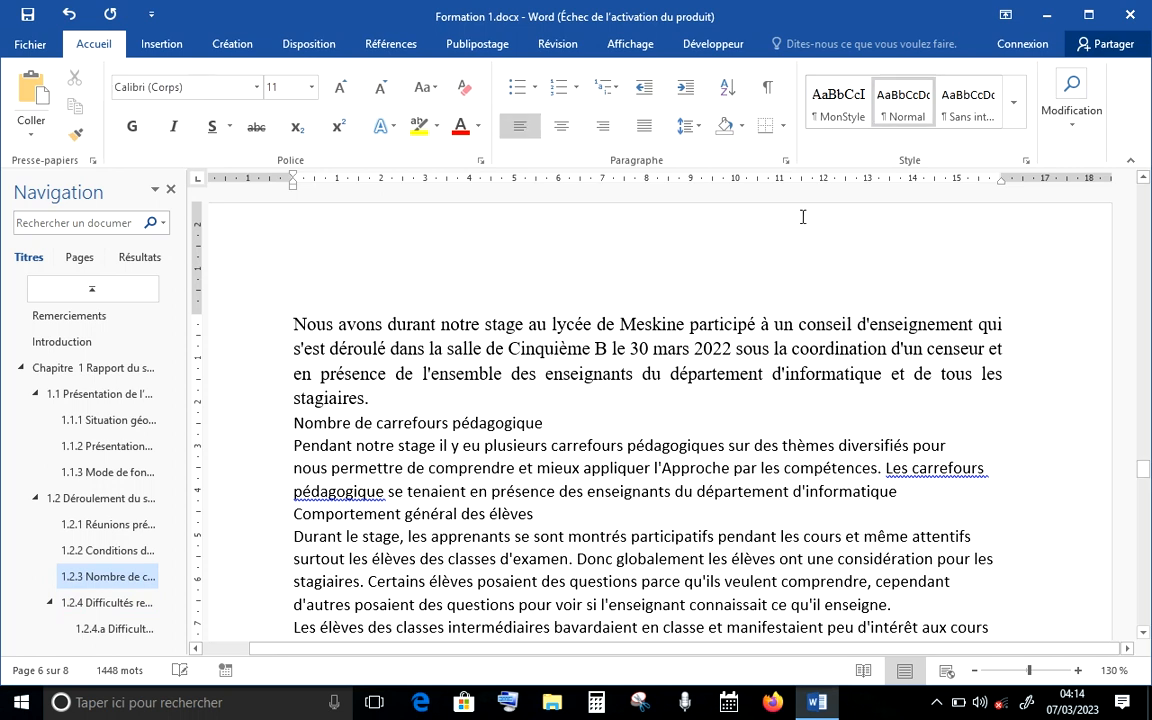
{"action": "left_click", "coordinate": [845, 115]}
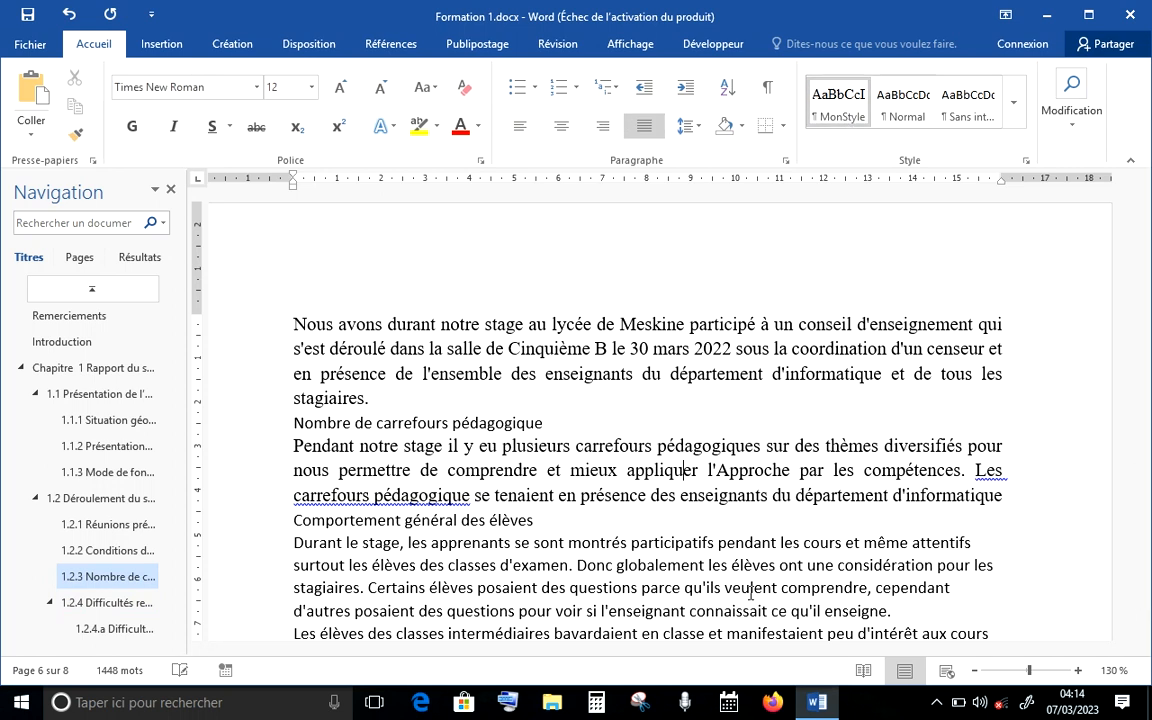
Step: Apply the MonStyle style to the "Comportement général des élèves" line and the paragraph below it
{"action": "left_click", "coordinate": [502, 522]}
{"action": "left_click", "coordinate": [838, 100]}
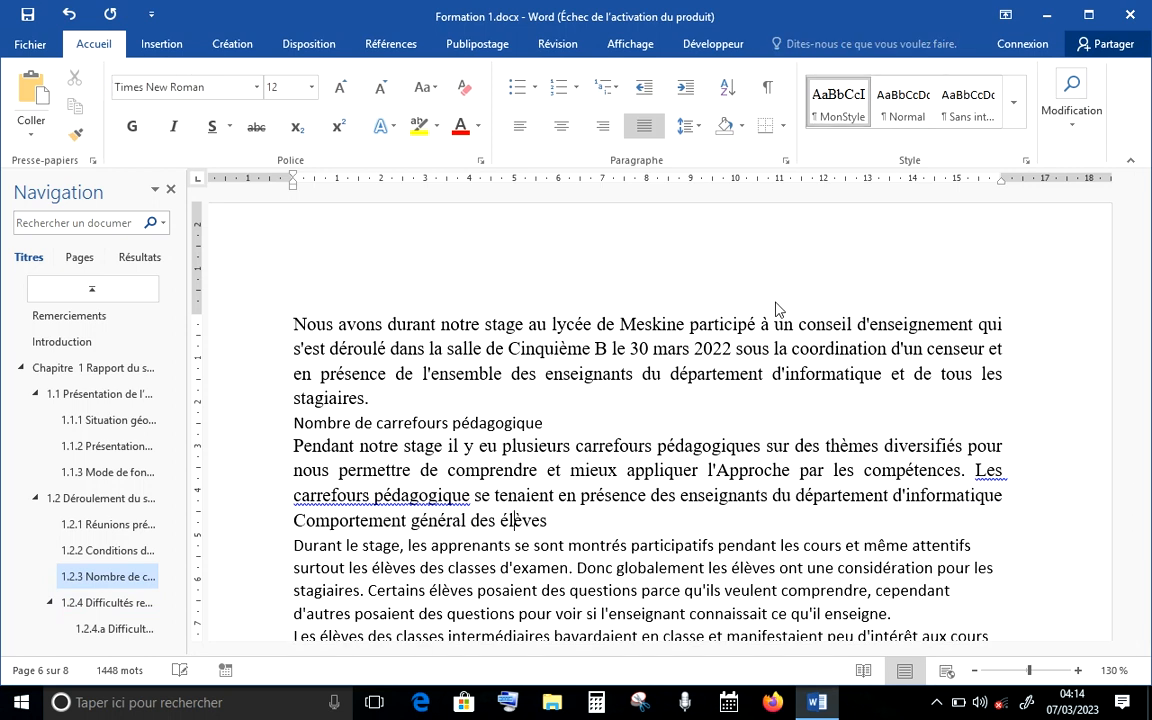
{"action": "left_click", "coordinate": [637, 564]}
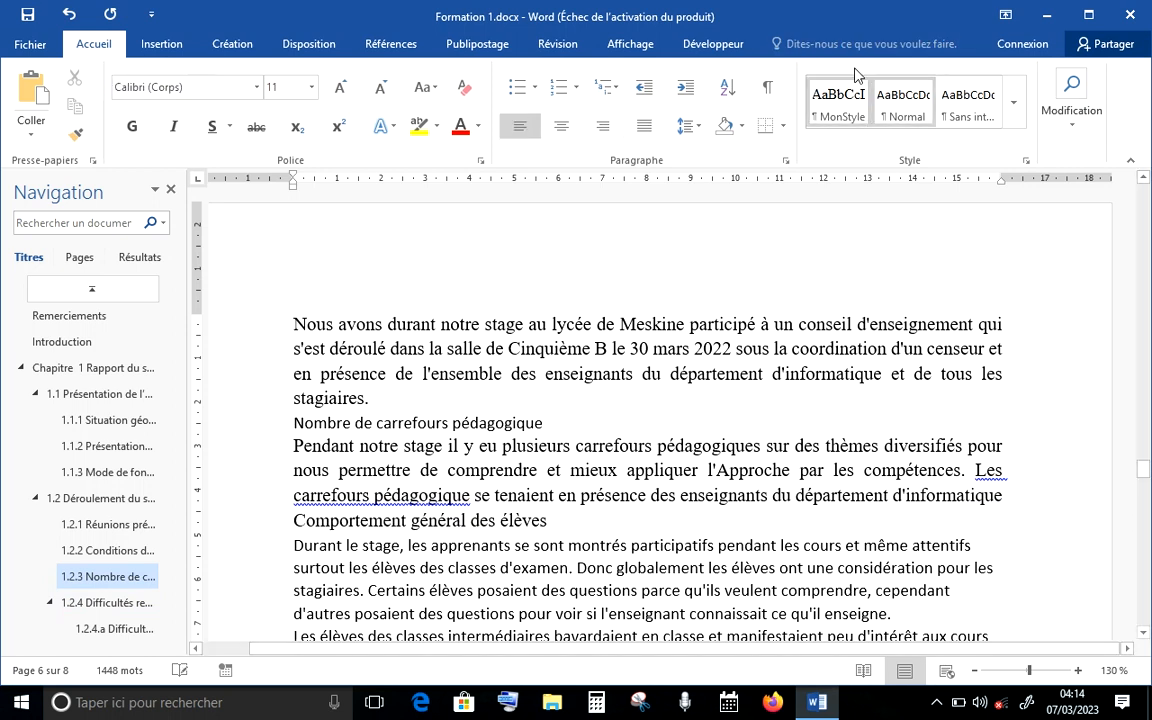
{"action": "left_click", "coordinate": [838, 100]}
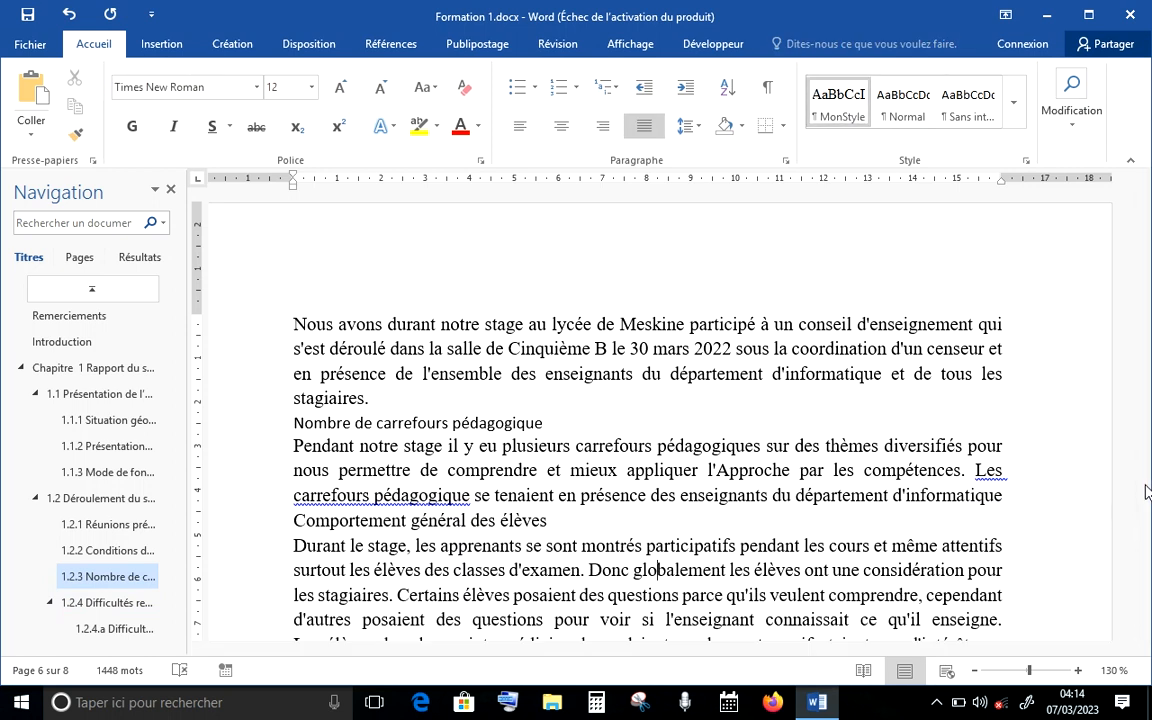
Step: Modify the MonStyle style to use the Agency FB font with 18 pt spacing before and after paragraphs
{"action": "left_click_drag", "start_coordinate": [1143, 468], "coordinate": [1147, 418]}
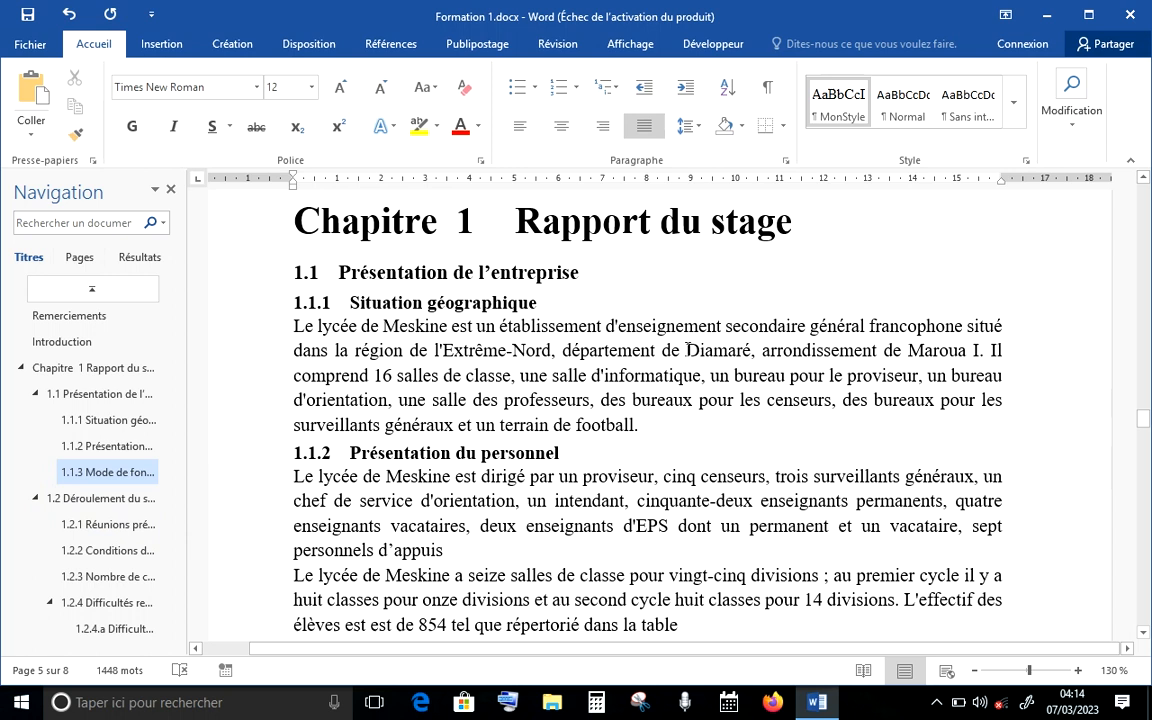
{"action": "right_click", "coordinate": [838, 118]}
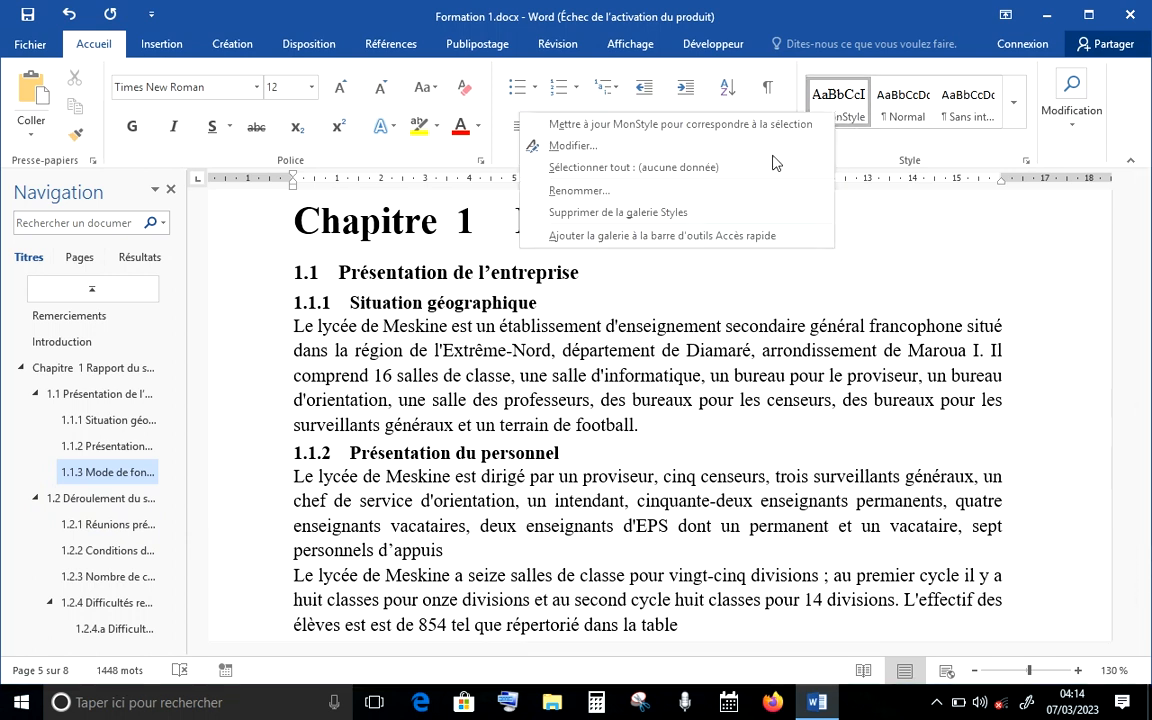
{"action": "left_click", "coordinate": [717, 147]}
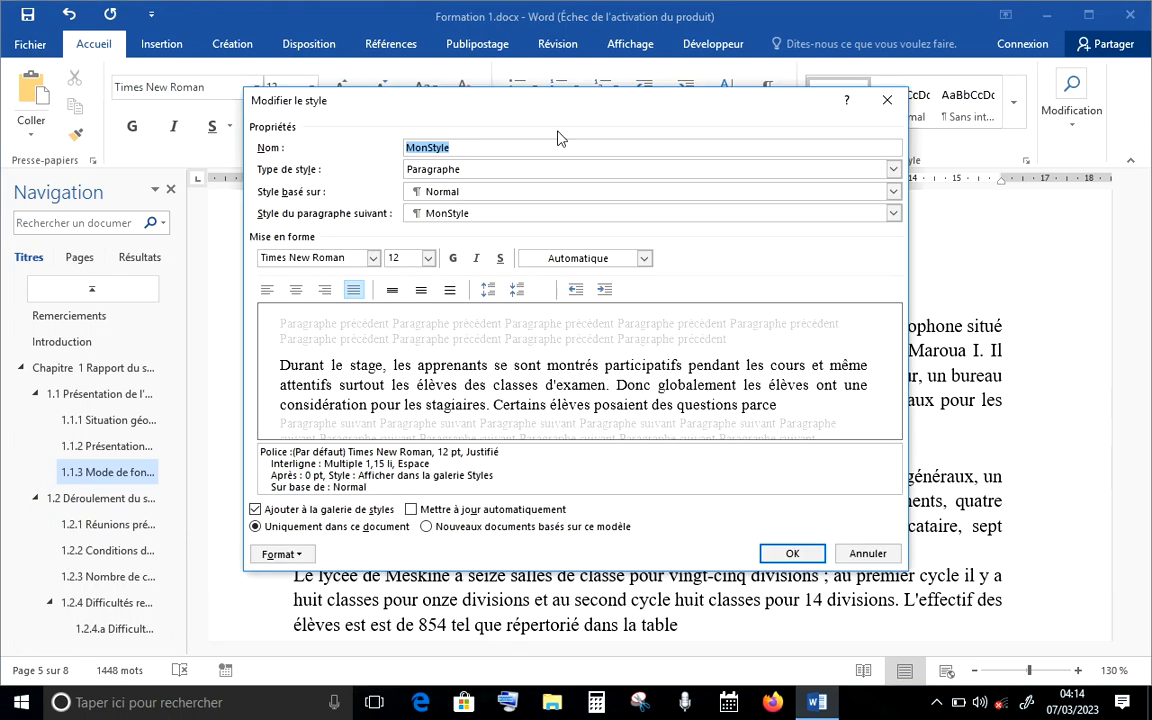
{"action": "left_click", "coordinate": [374, 258]}
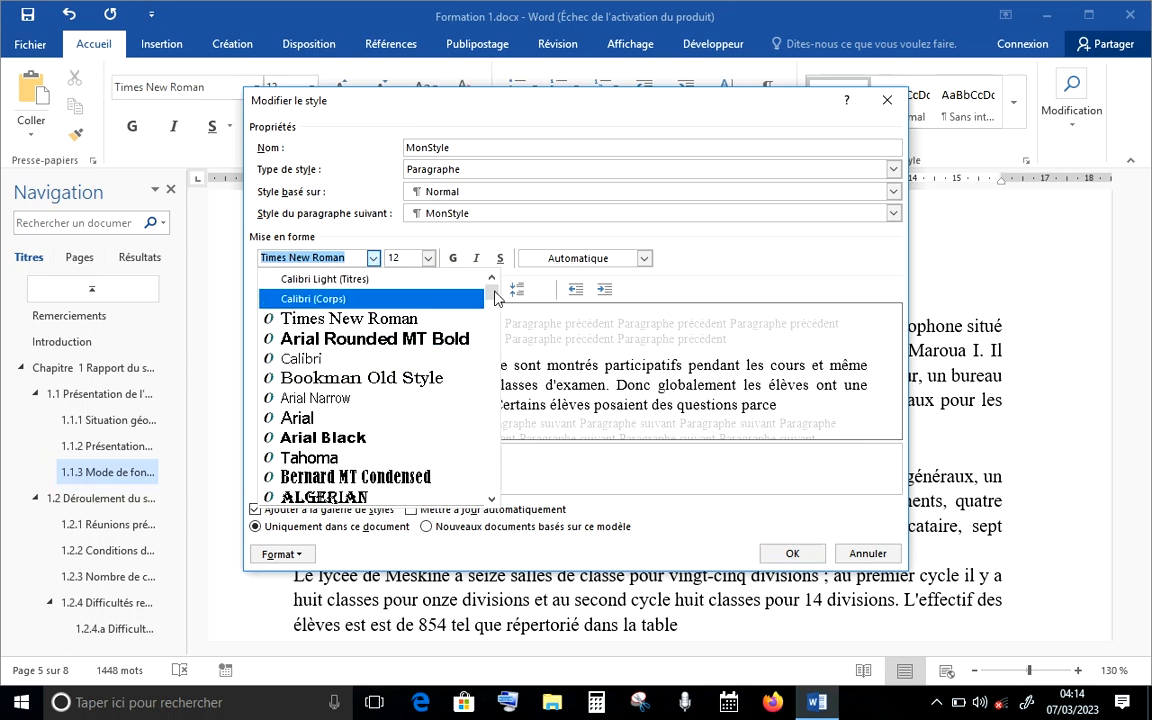
{"action": "left_click_drag", "start_coordinate": [494, 296], "coordinate": [495, 299]}
{"action": "left_click", "coordinate": [444, 265]}
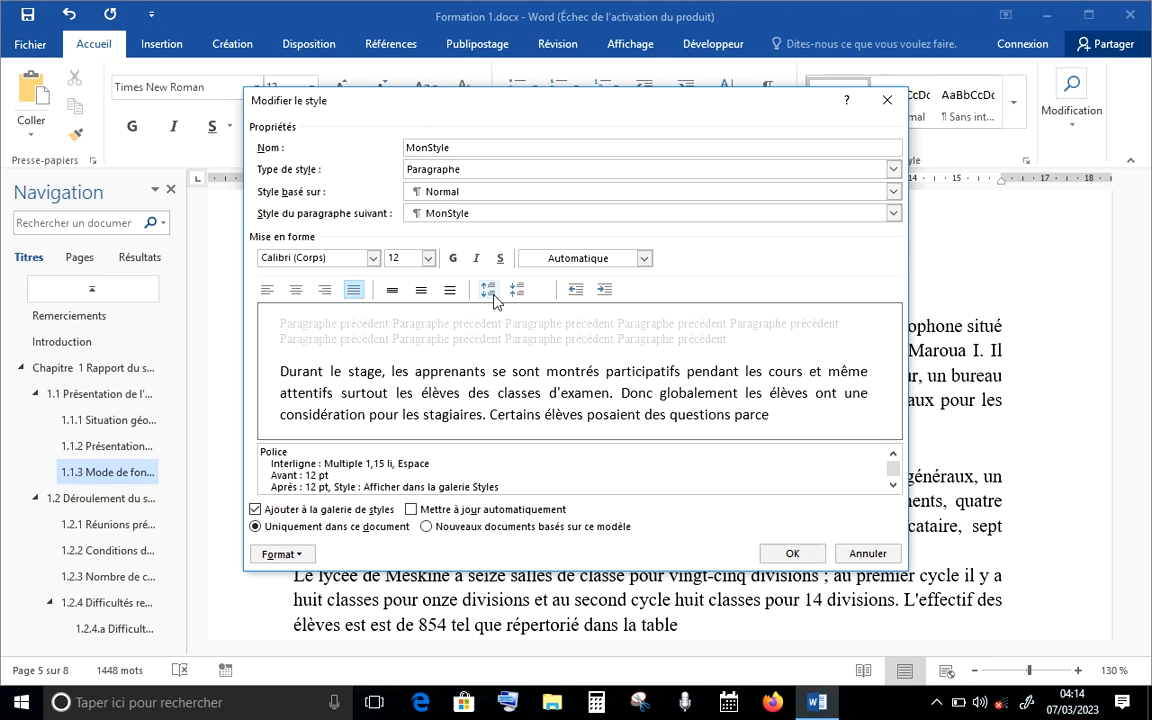
{"action": "left_click", "coordinate": [372, 259]}
{"action": "left_click", "coordinate": [375, 259]}
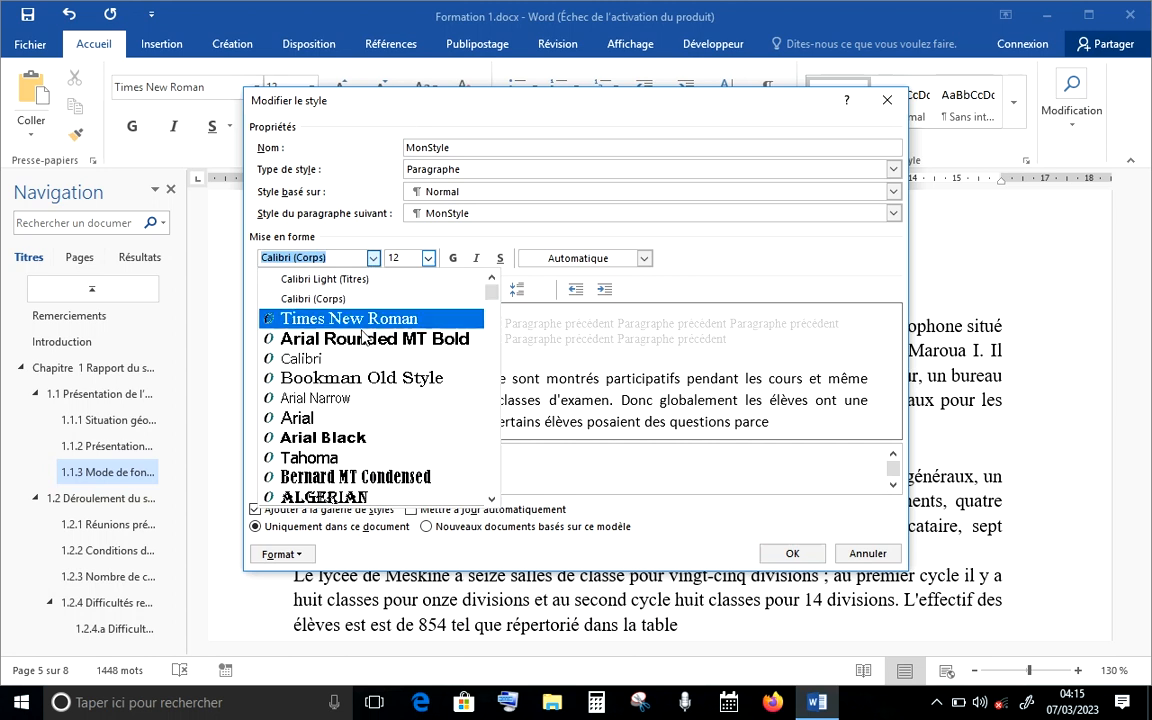
{"action": "left_click", "coordinate": [492, 499]}
{"action": "left_click", "coordinate": [492, 499]}
{"action": "left_click", "coordinate": [492, 499]}
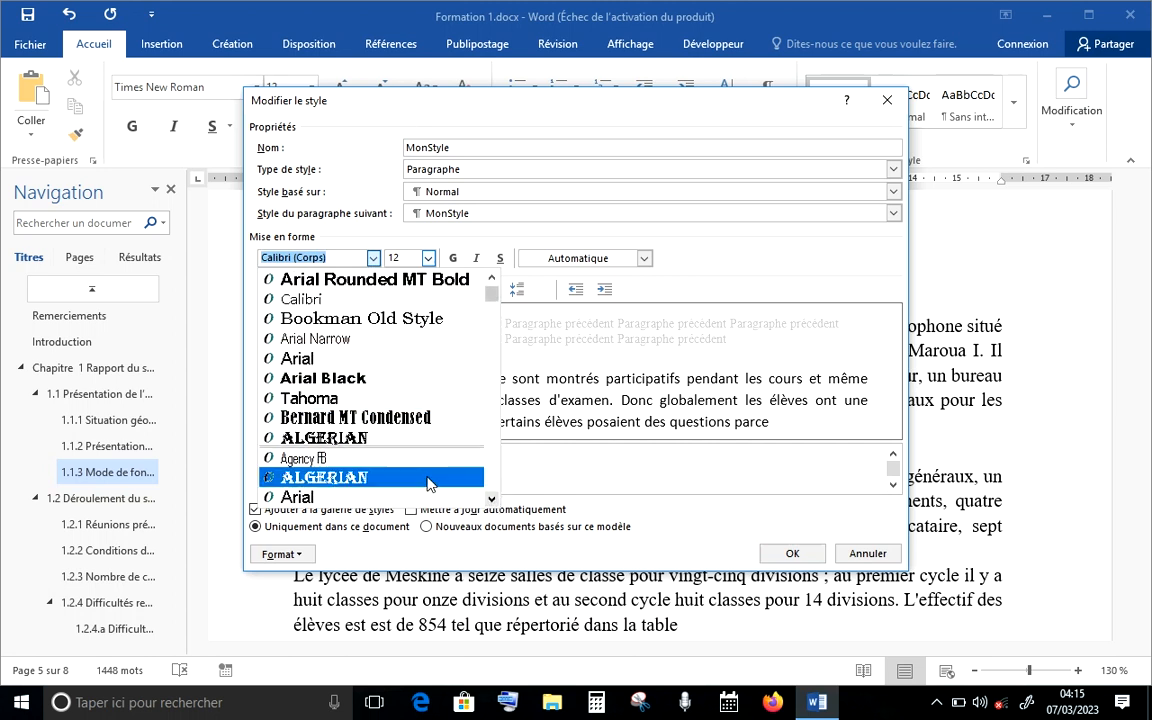
{"action": "left_click", "coordinate": [382, 462]}
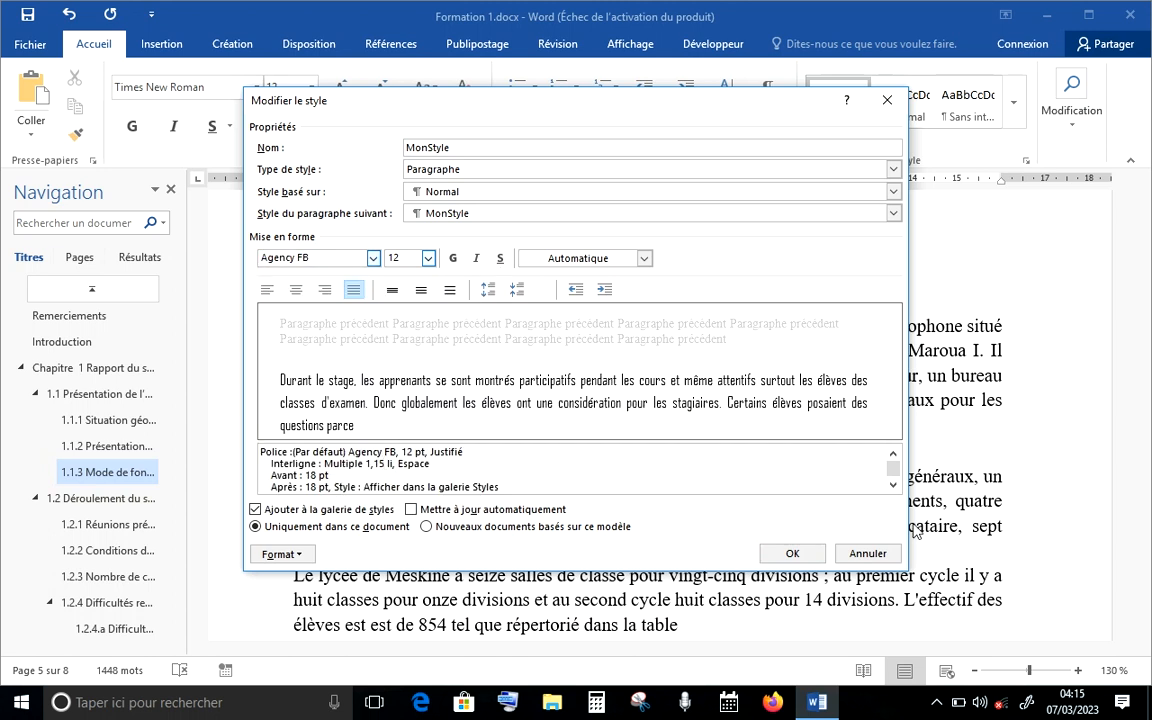
{"action": "left_click", "coordinate": [792, 554]}
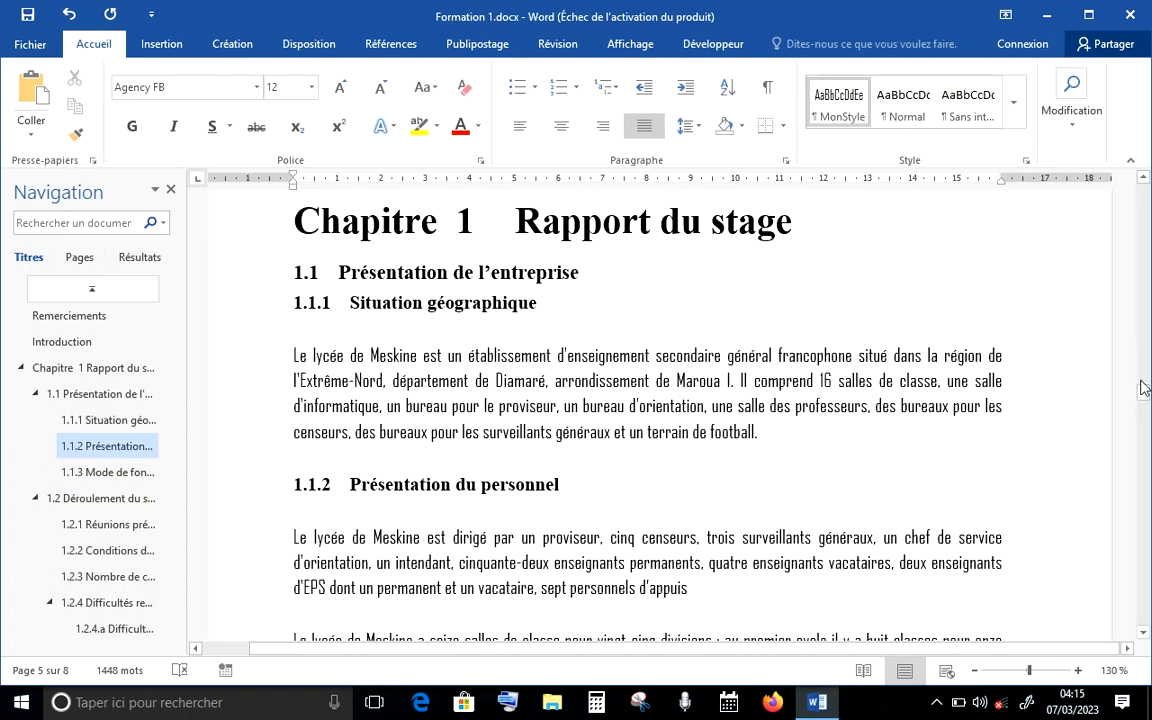
Step: Apply the MonStyle style to the introductory sentence and the first two bulleted items under 1.2.4.a Difficultés rencontrées
{"action": "left_click_drag", "start_coordinate": [1146, 393], "coordinate": [1138, 466]}
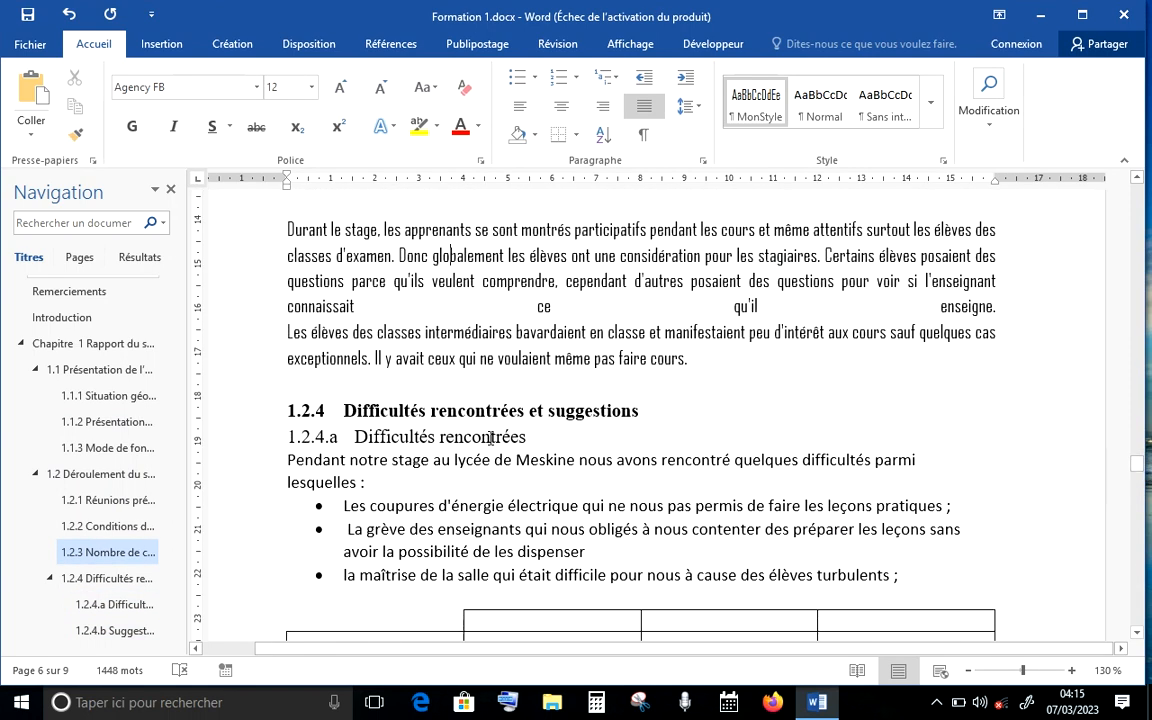
{"action": "left_click", "coordinate": [494, 459]}
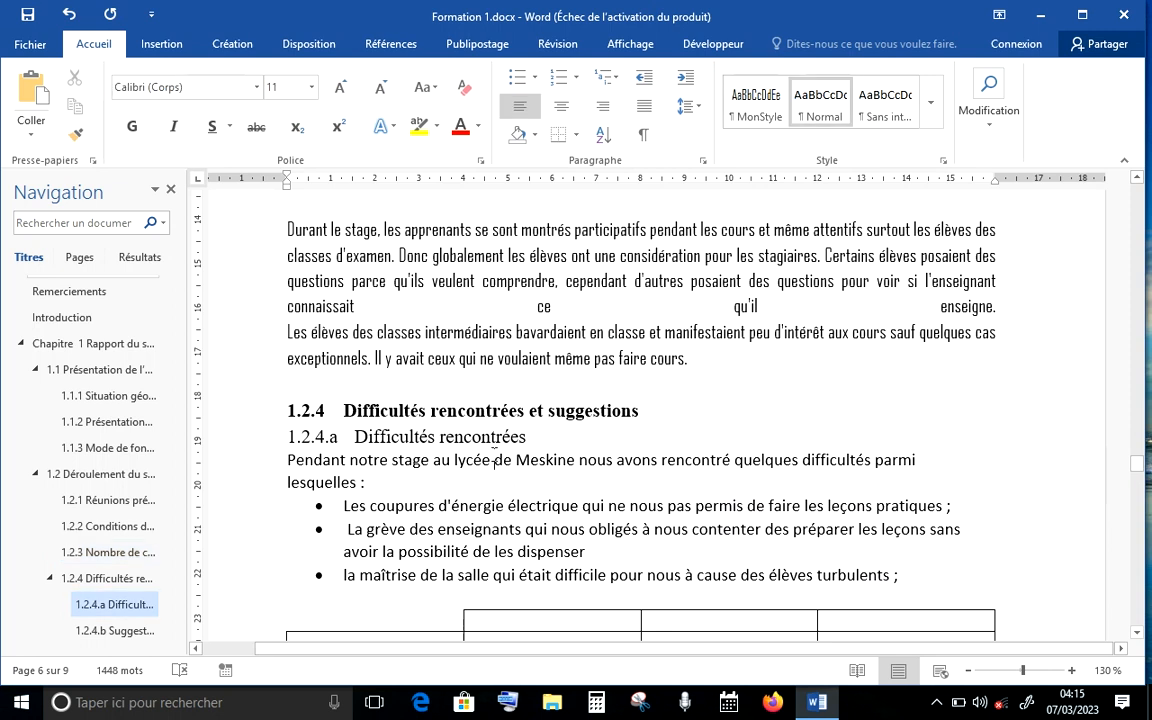
{"action": "left_click", "coordinate": [758, 90]}
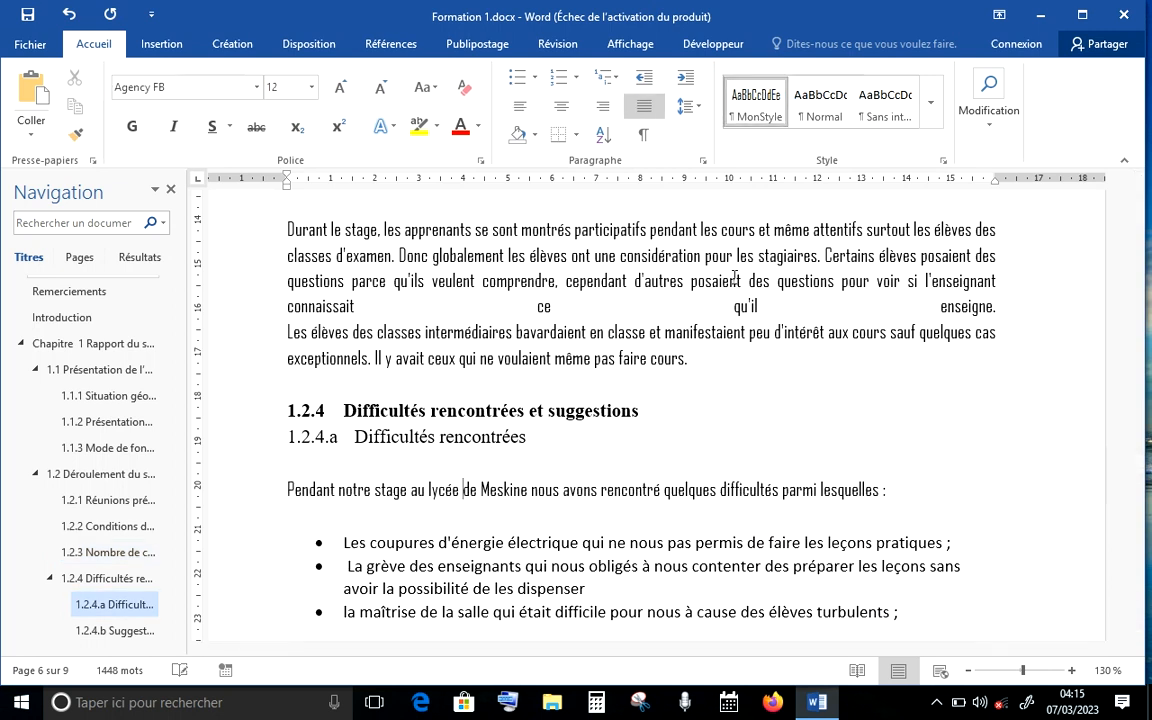
{"action": "left_click", "coordinate": [638, 541]}
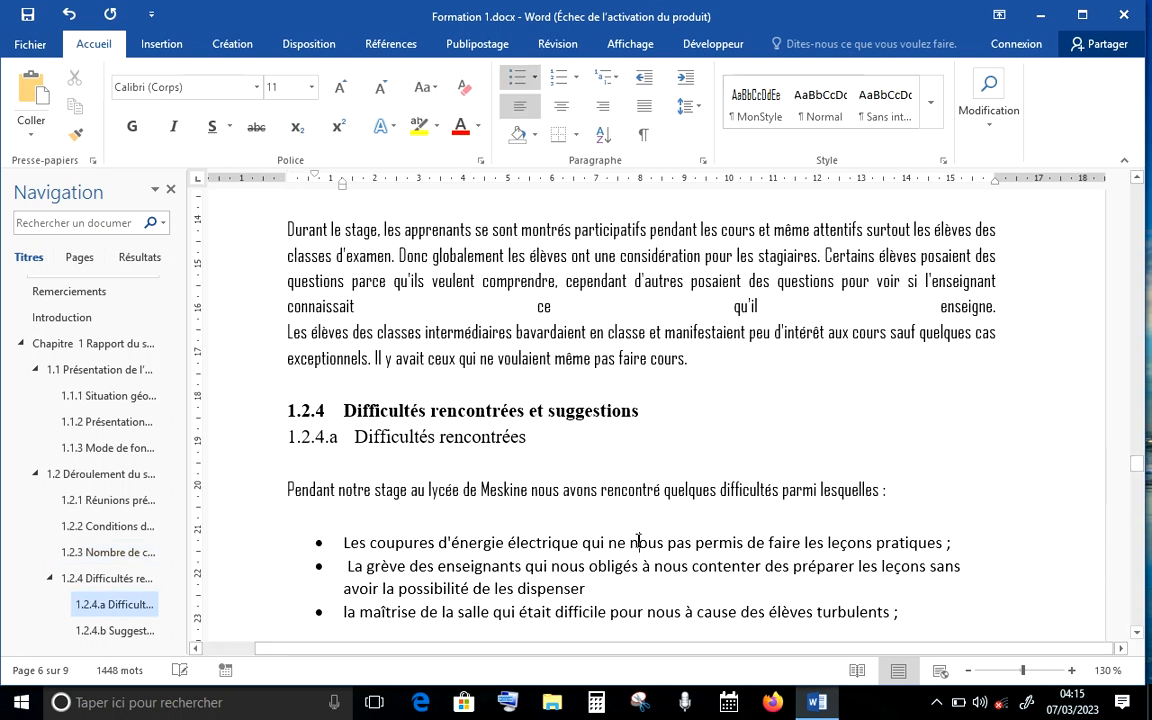
{"action": "left_click", "coordinate": [770, 96]}
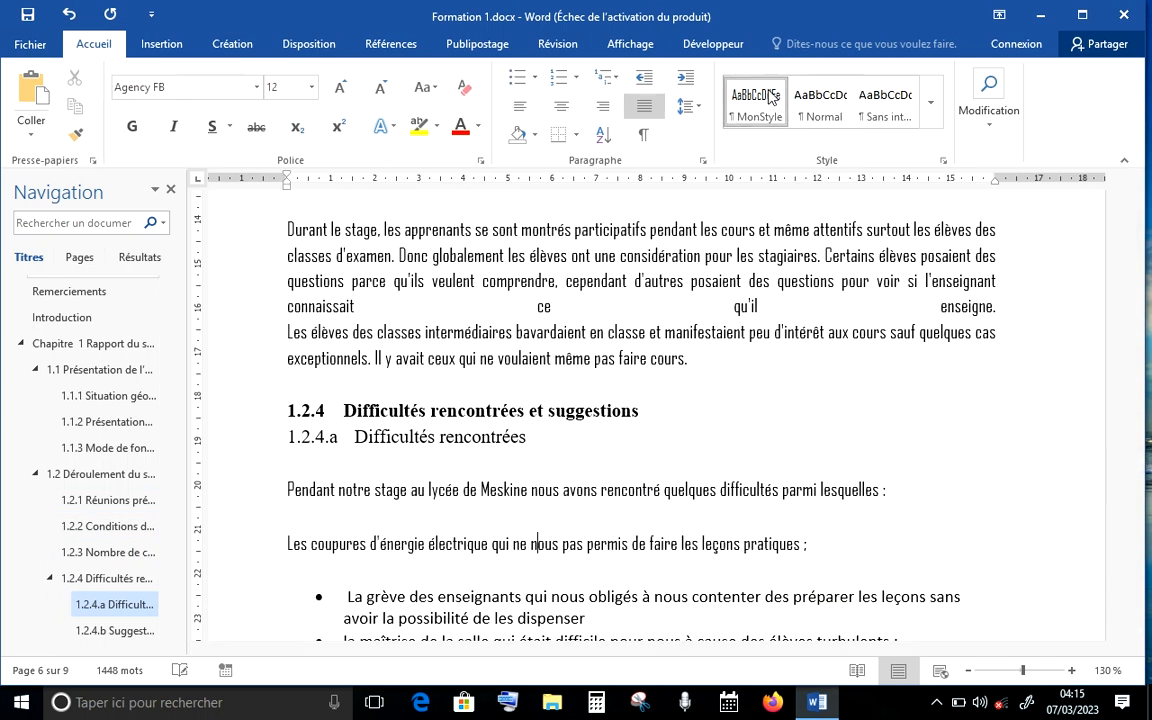
{"action": "left_click", "coordinate": [742, 597]}
{"action": "left_click", "coordinate": [757, 115]}
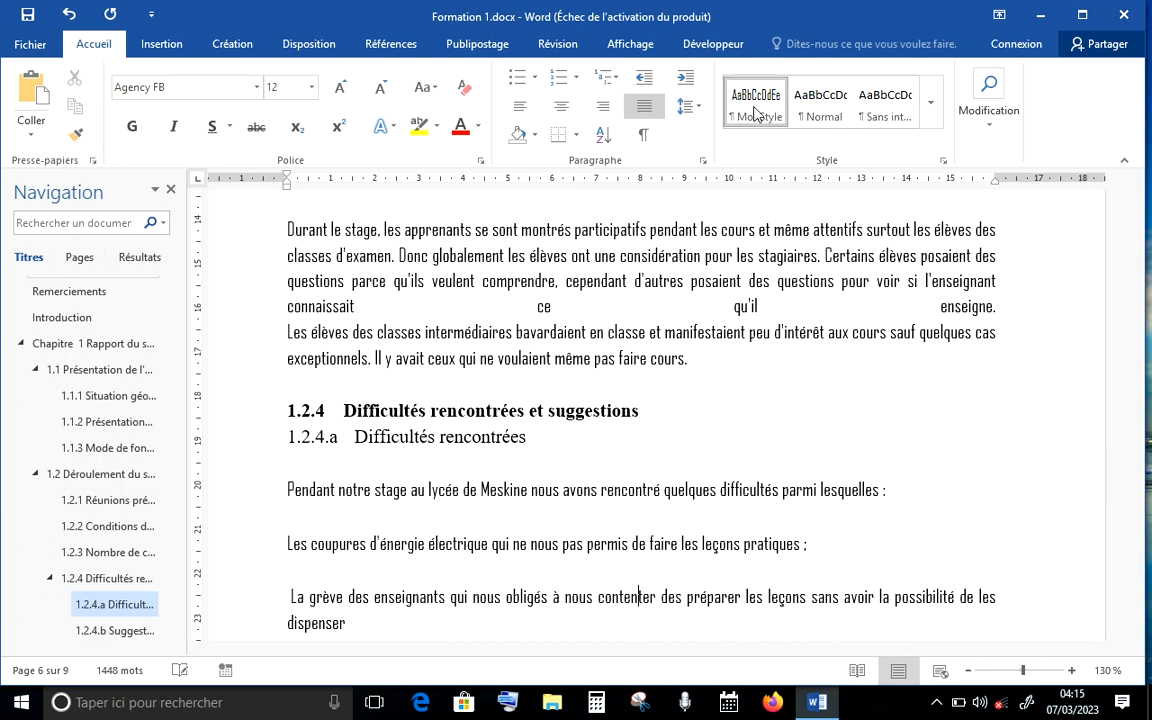
Step: Maximize the window and change the MonStyle style's font to Times New Roman
{"action": "left_click_drag", "start_coordinate": [1146, 448], "coordinate": [1140, 413]}
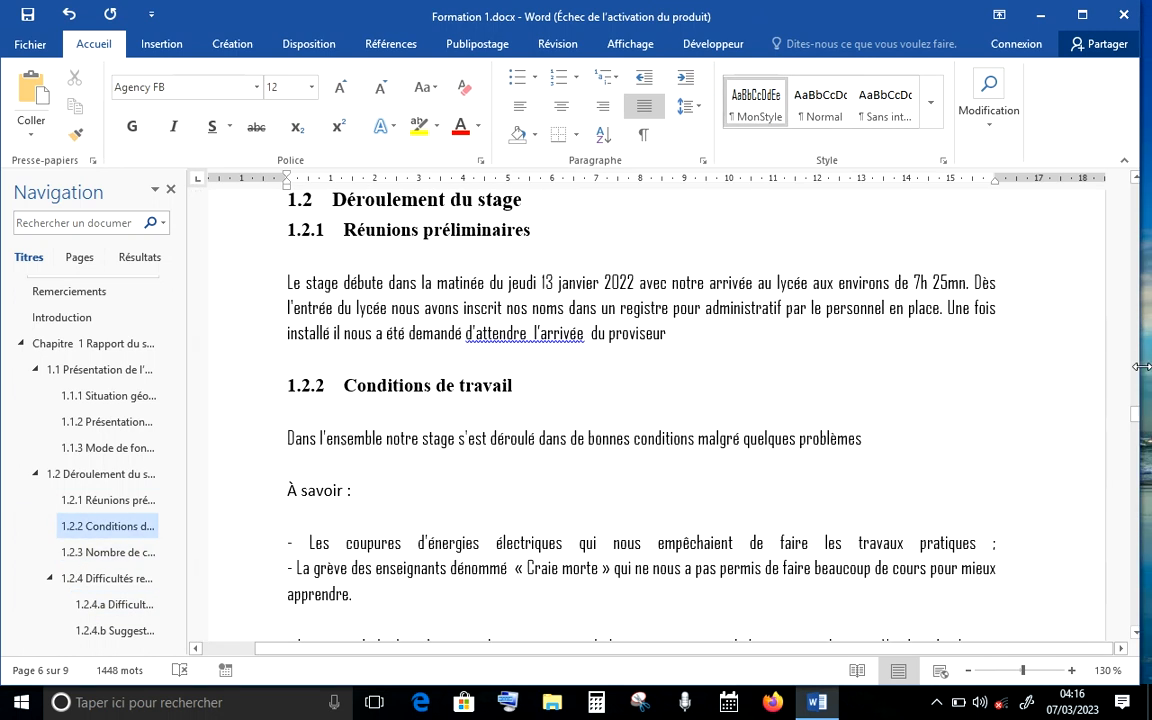
{"action": "left_click", "coordinate": [1076, 14]}
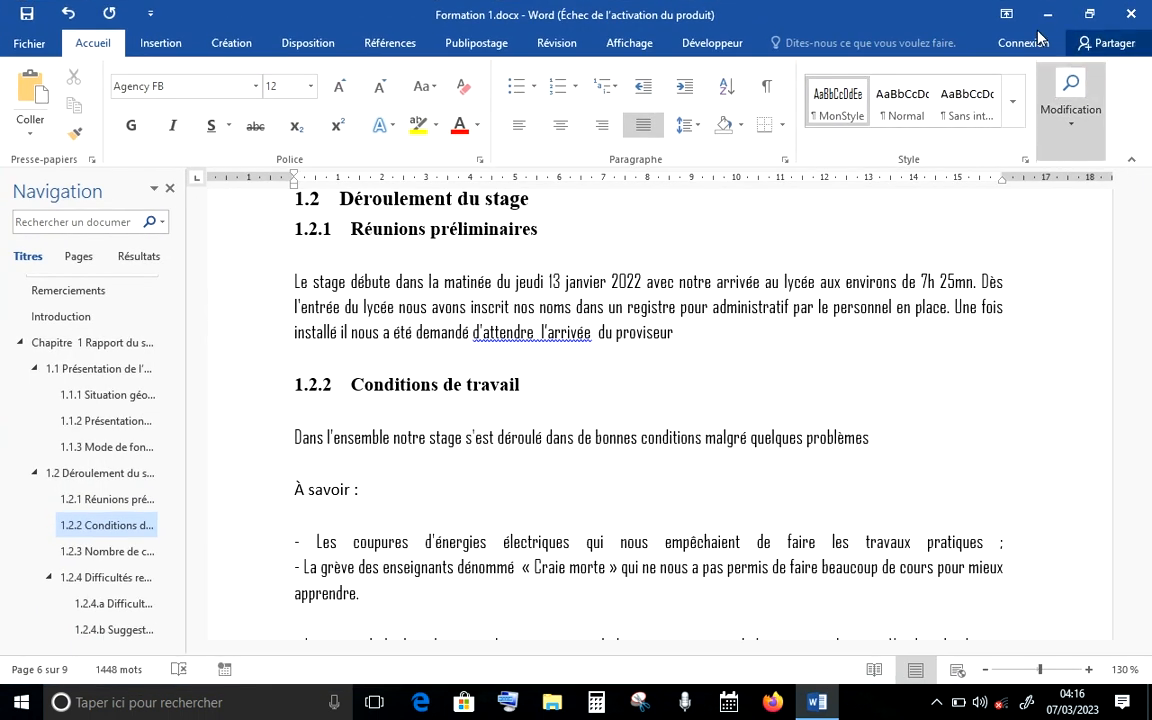
{"action": "mouse_move", "coordinate": [1143, 418]}
{"action": "left_mouse_down"}
{"action": "mouse_move", "coordinate": [1146, 287]}
{"action": "mouse_move", "coordinate": [1146, 401]}
{"action": "left_mouse_up"}
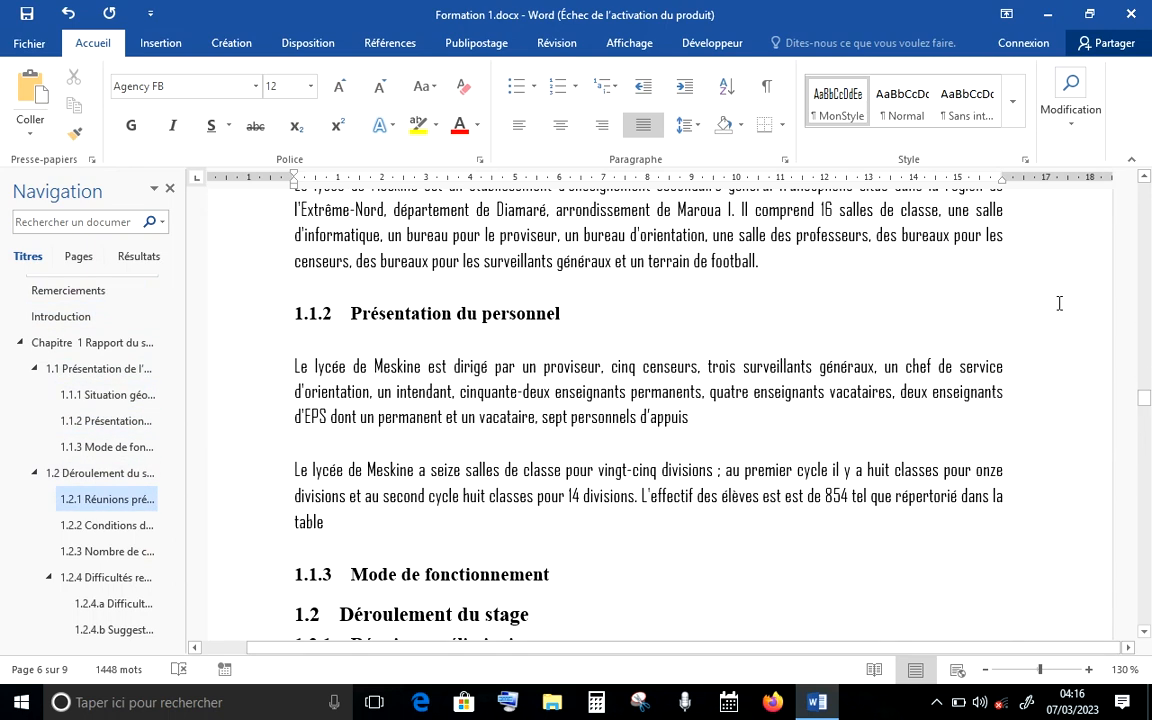
{"action": "left_click", "coordinate": [830, 113]}
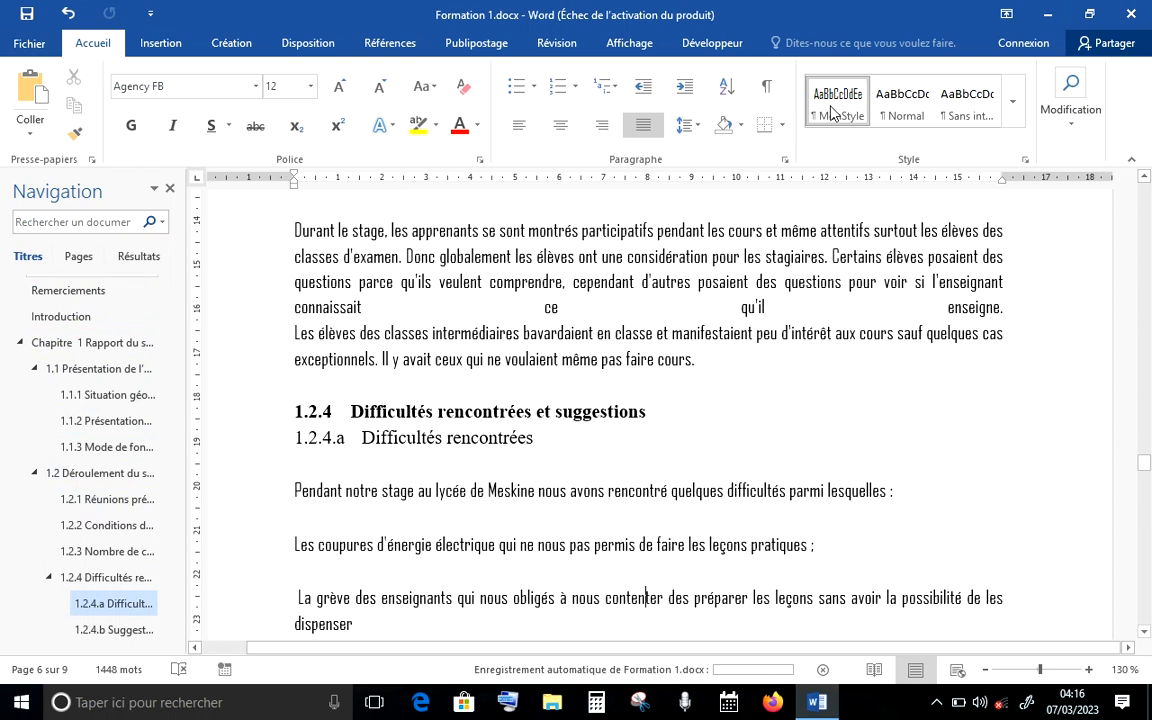
{"action": "right_click", "coordinate": [832, 113]}
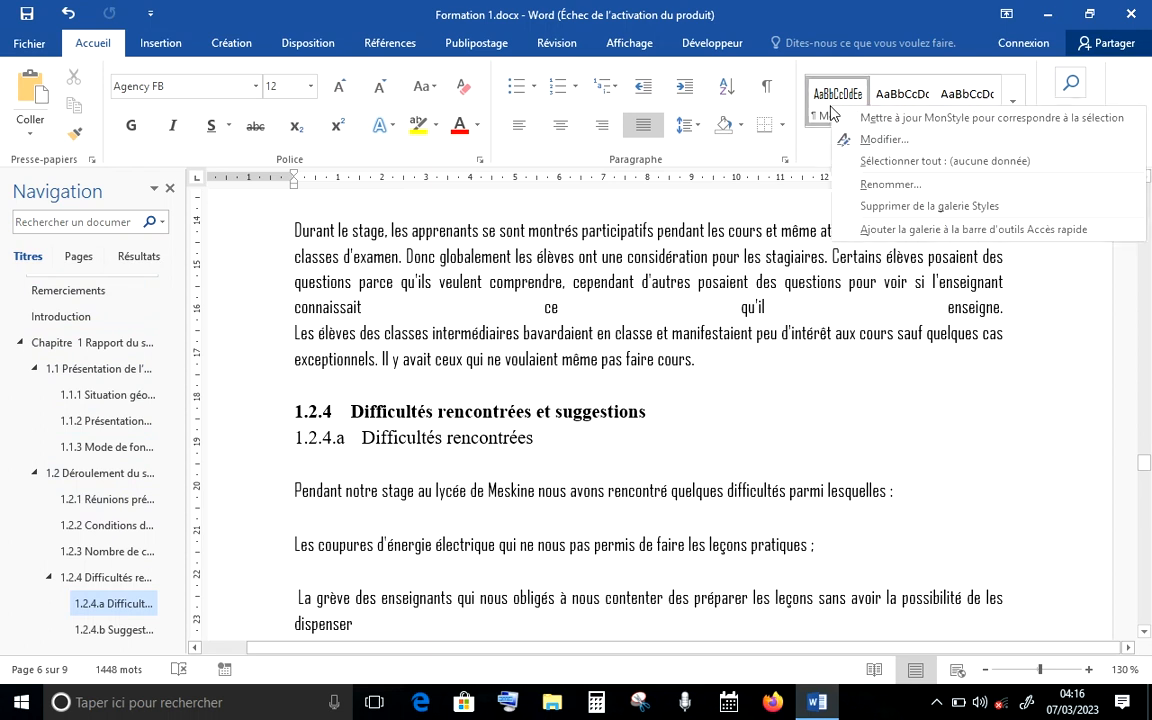
{"action": "left_click", "coordinate": [893, 141]}
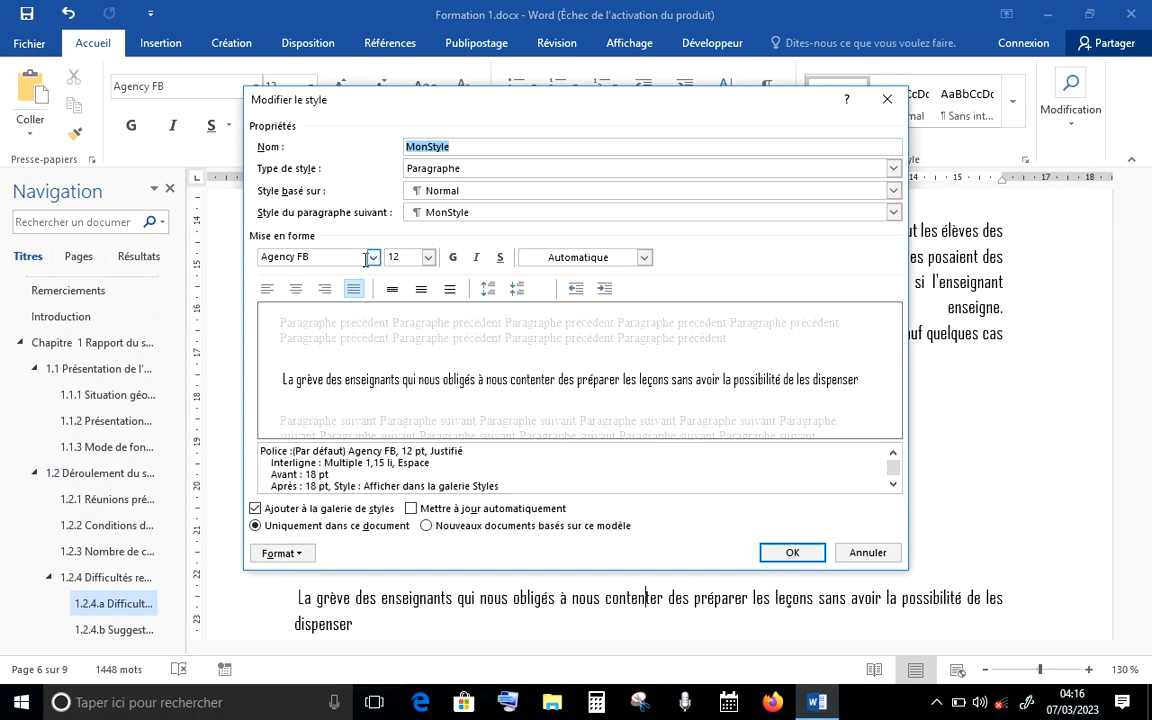
{"action": "left_click", "coordinate": [372, 258]}
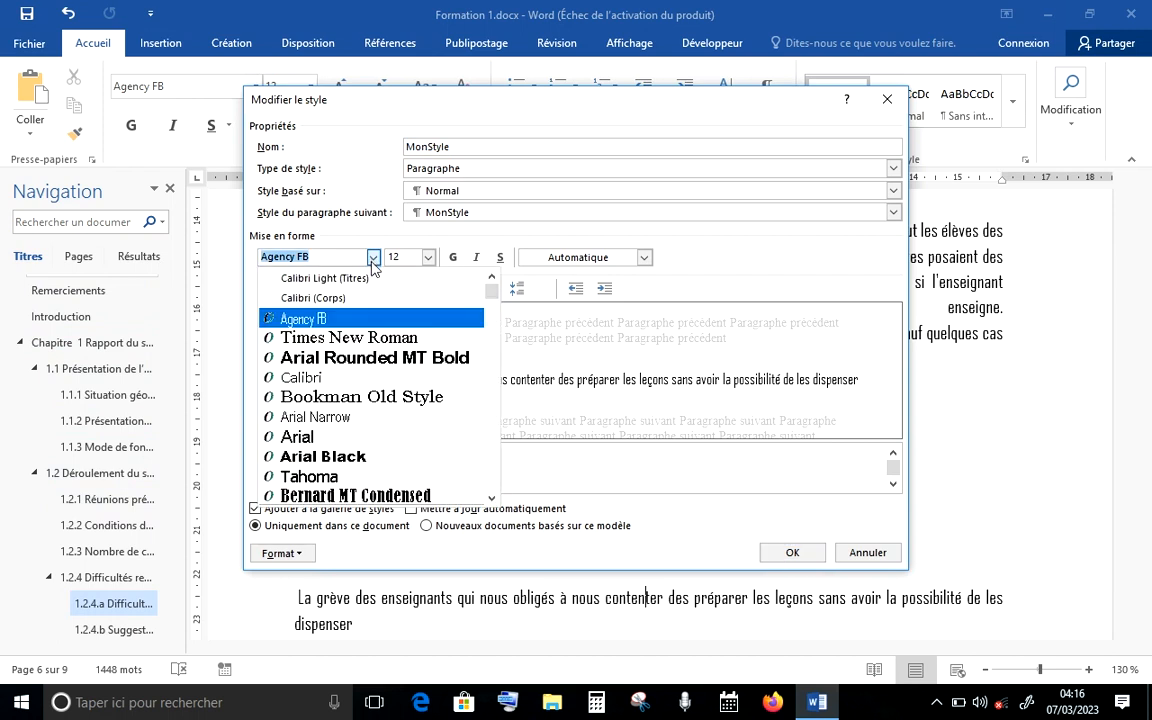
{"action": "left_click", "coordinate": [392, 339]}
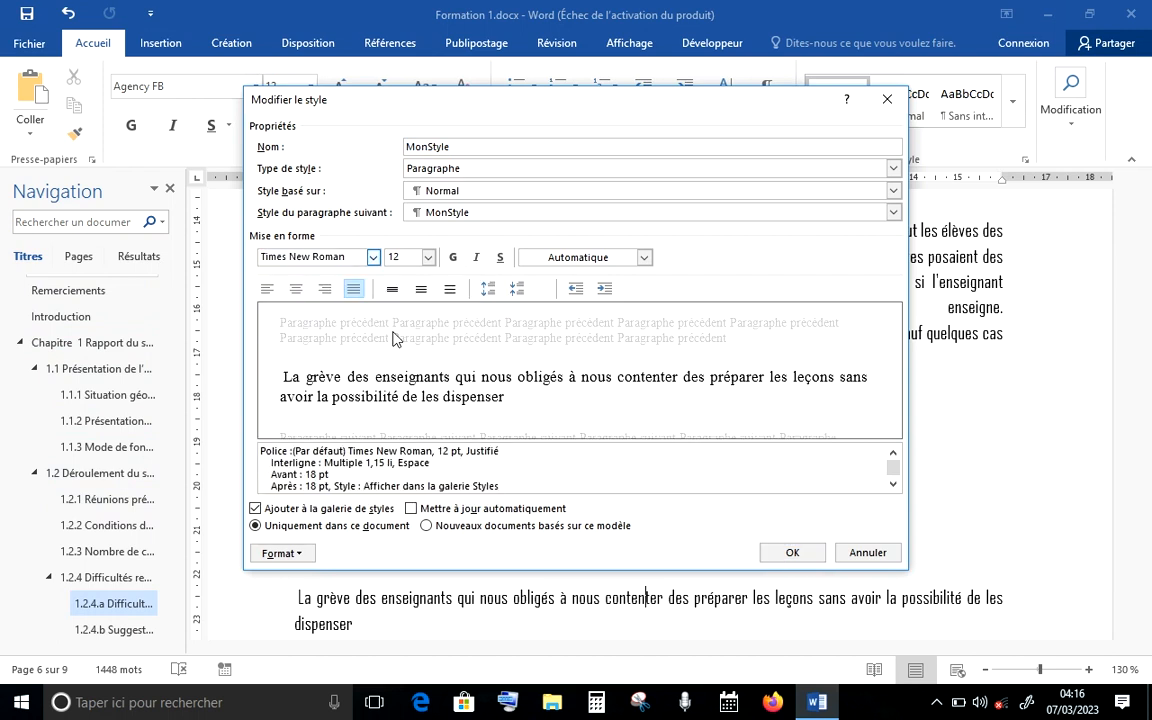
{"action": "left_click", "coordinate": [796, 560]}
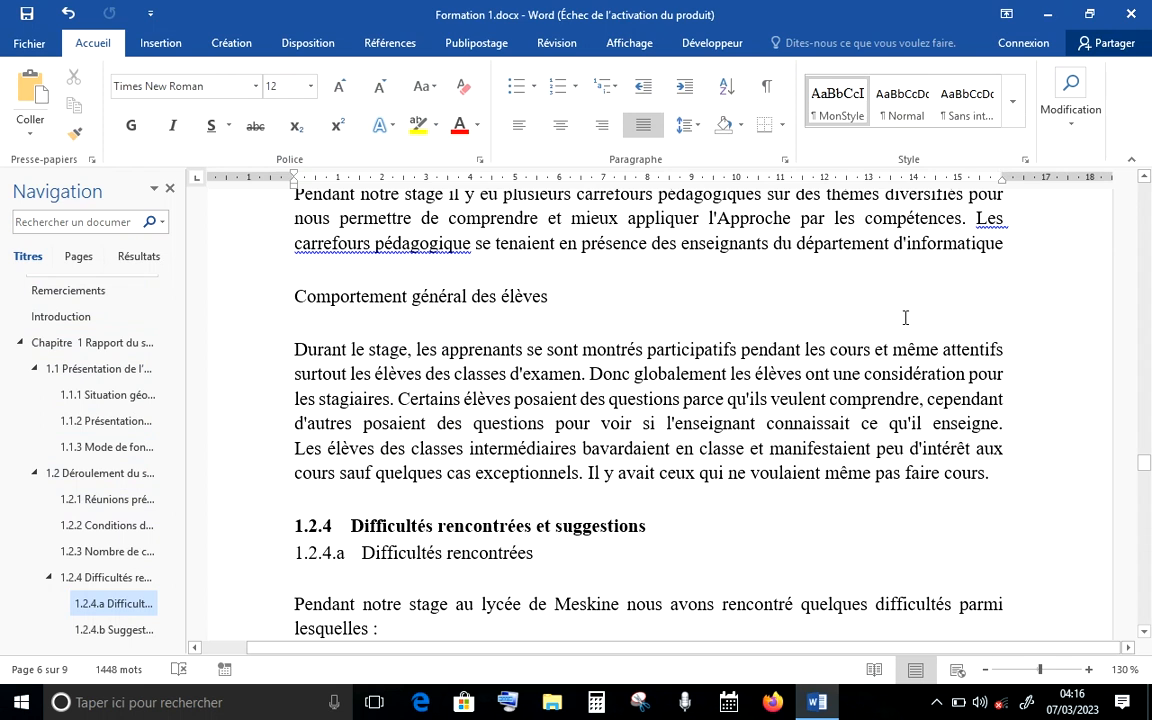
Step: Undo the recent MonStyle font and spacing changes and its application to the text and bulleted items under 1.2.4.a Difficultés rencontrées
{"action": "left_click_drag", "start_coordinate": [1145, 466], "coordinate": [1145, 390]}
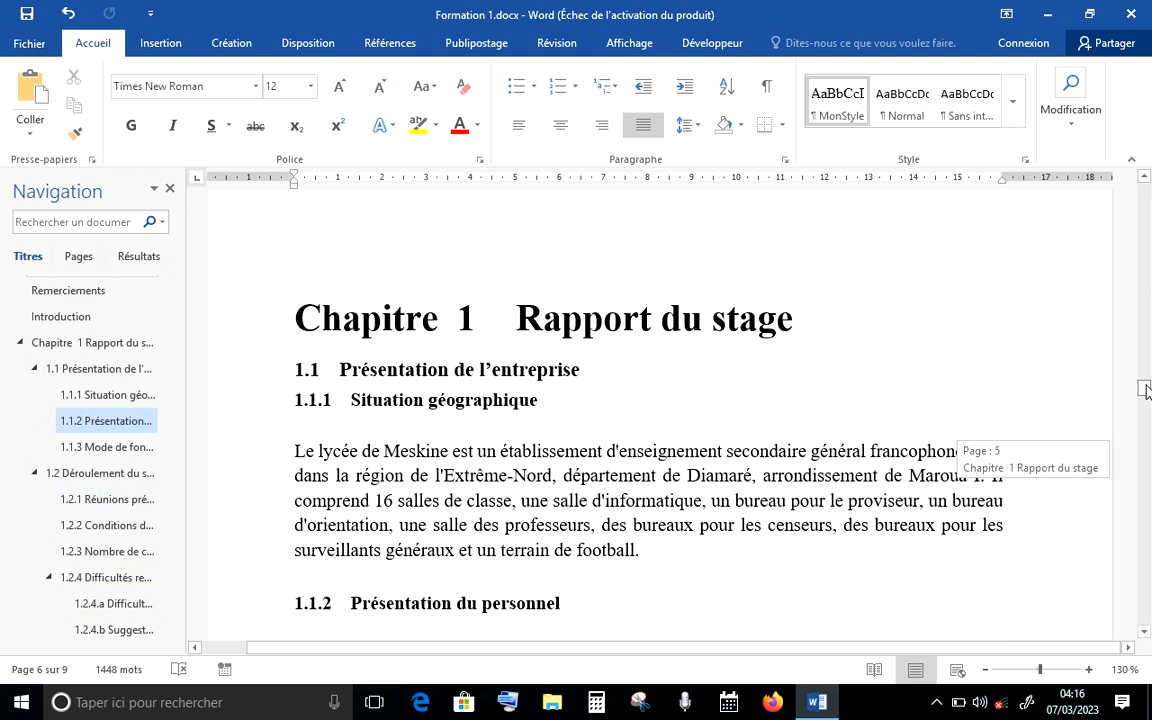
{"action": "left_click_drag", "start_coordinate": [1145, 390], "coordinate": [1145, 395]}
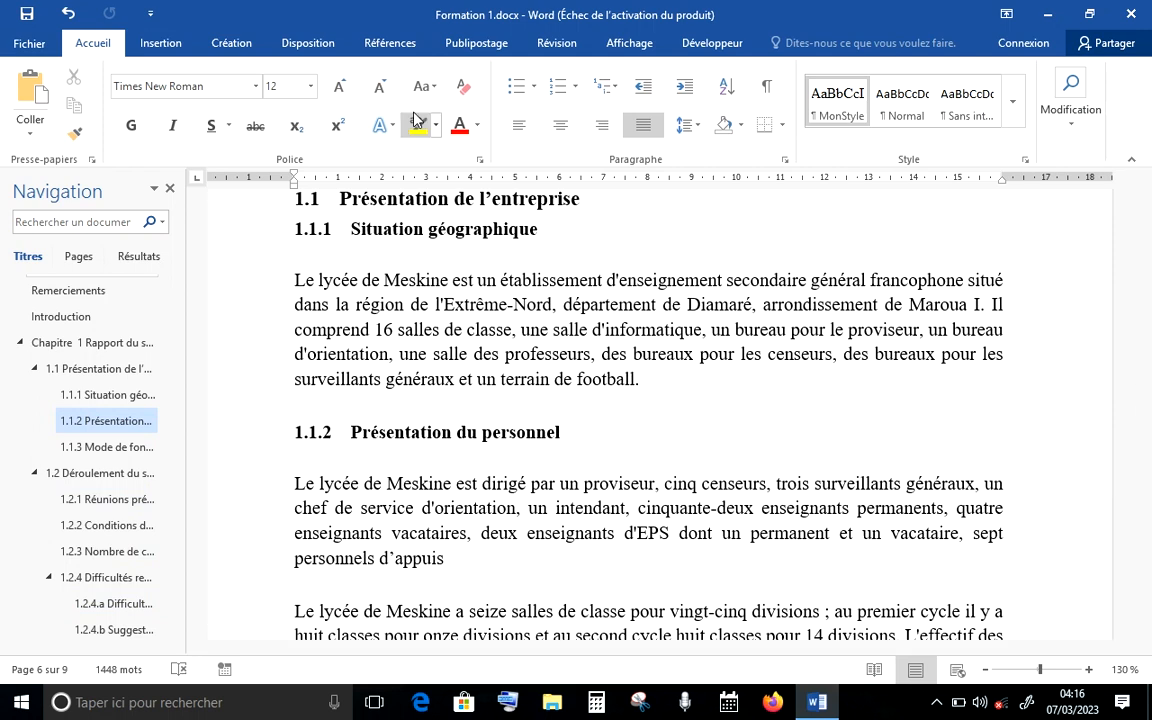
{"action": "left_click", "coordinate": [63, 16]}
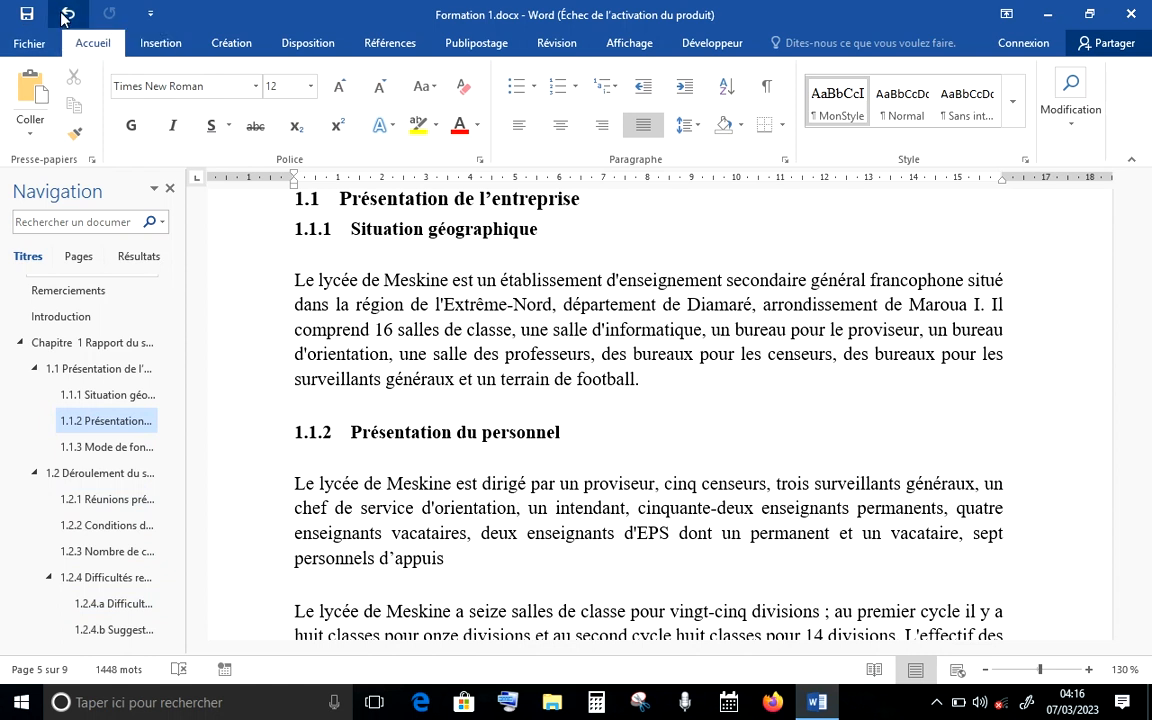
{"action": "left_click", "coordinate": [68, 14]}
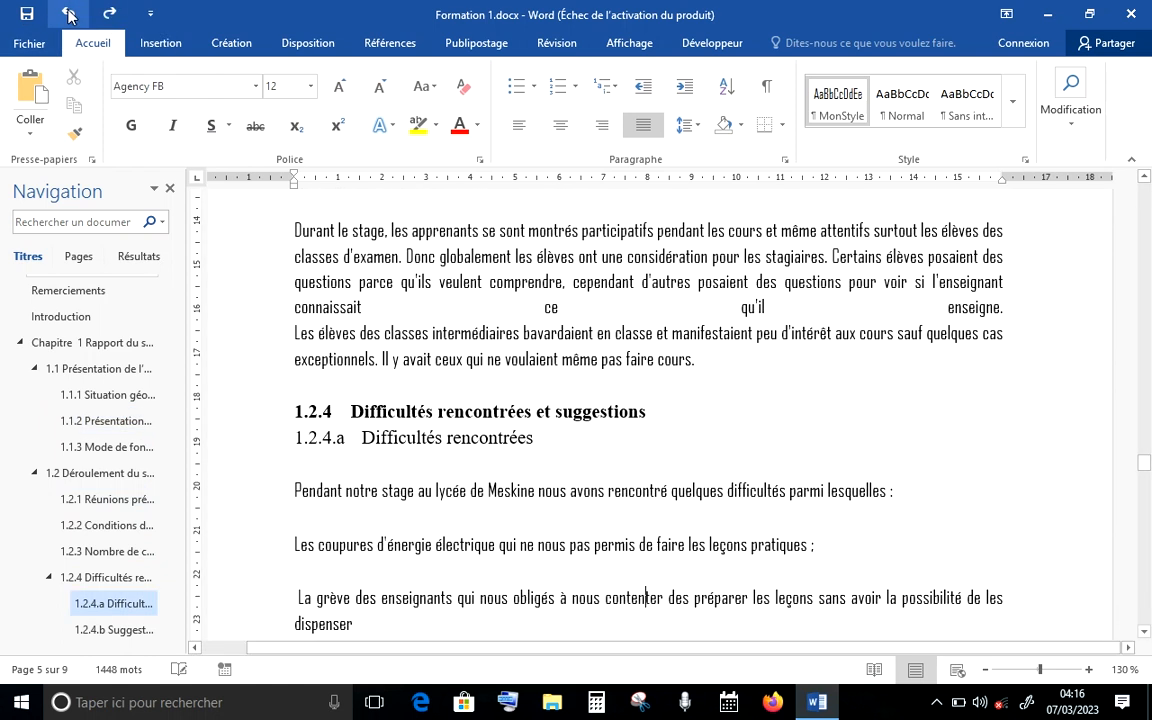
{"action": "left_click", "coordinate": [68, 14]}
{"action": "left_click", "coordinate": [68, 14]}
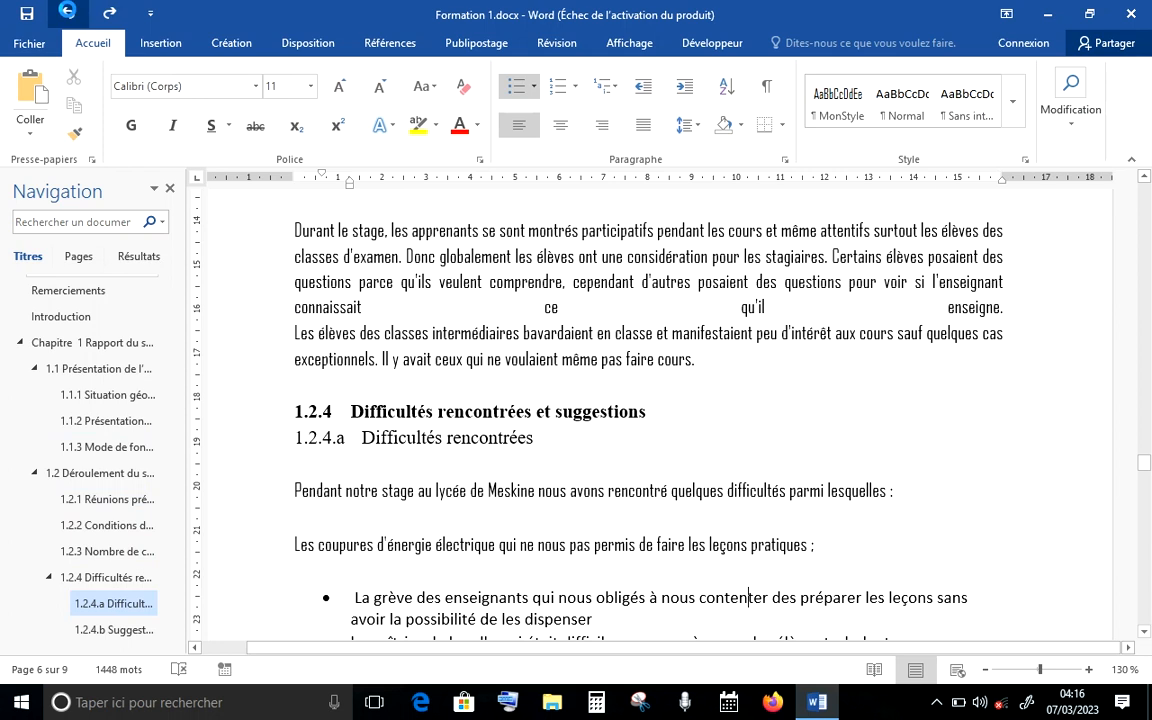
{"action": "left_click", "coordinate": [68, 14]}
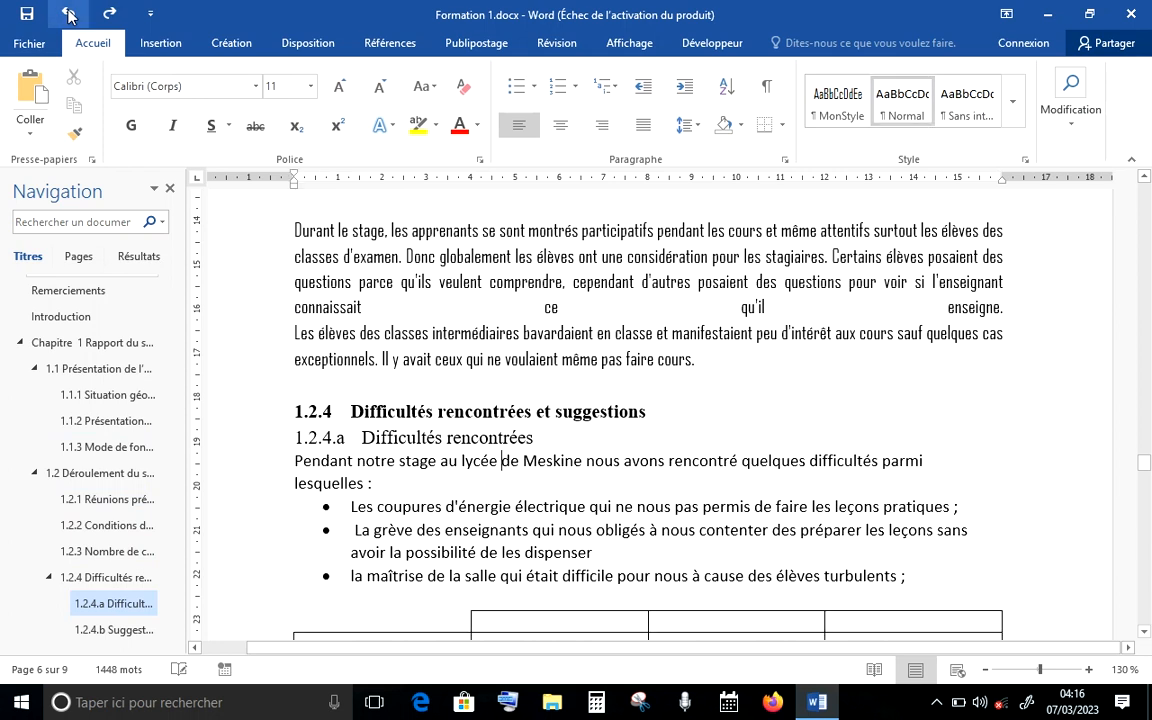
{"action": "left_click", "coordinate": [68, 14]}
{"action": "left_click", "coordinate": [68, 14]}
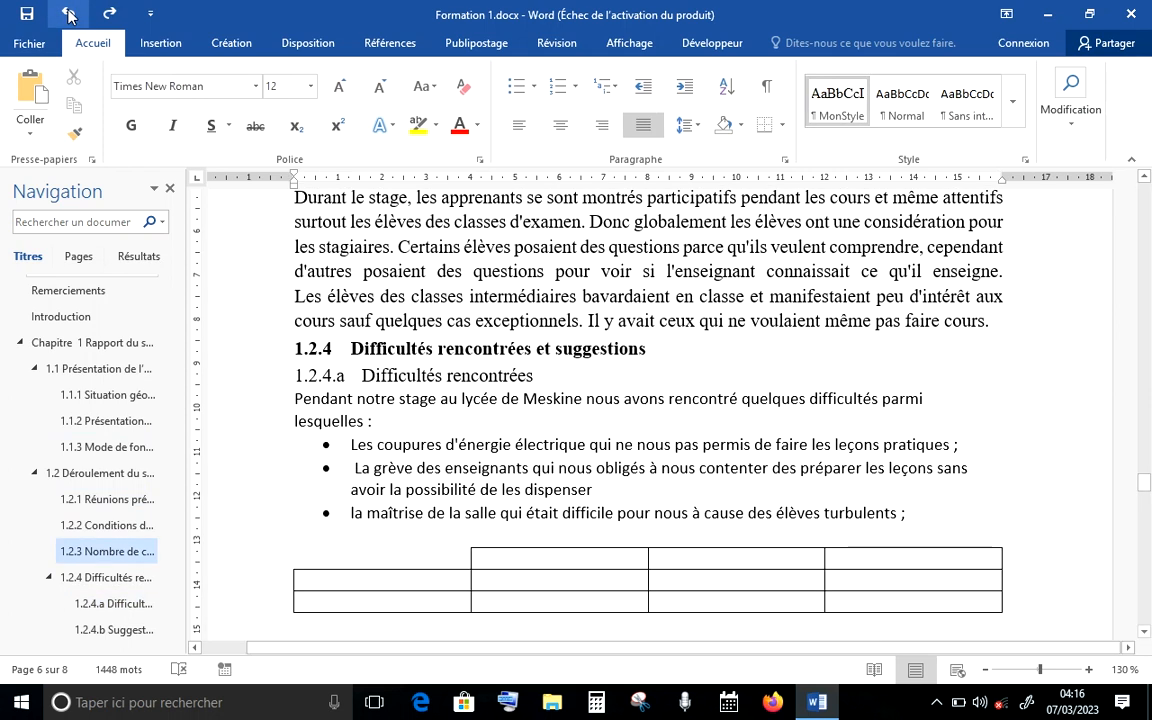
Step: Apply the MonStyle style to the analogue calculator paragraph under 2.1.1 Exemple 1 and to the paragraph under 2.1.2 Exemple 2
{"action": "left_click_drag", "start_coordinate": [1147, 493], "coordinate": [1146, 531]}
{"action": "left_click", "coordinate": [615, 358]}
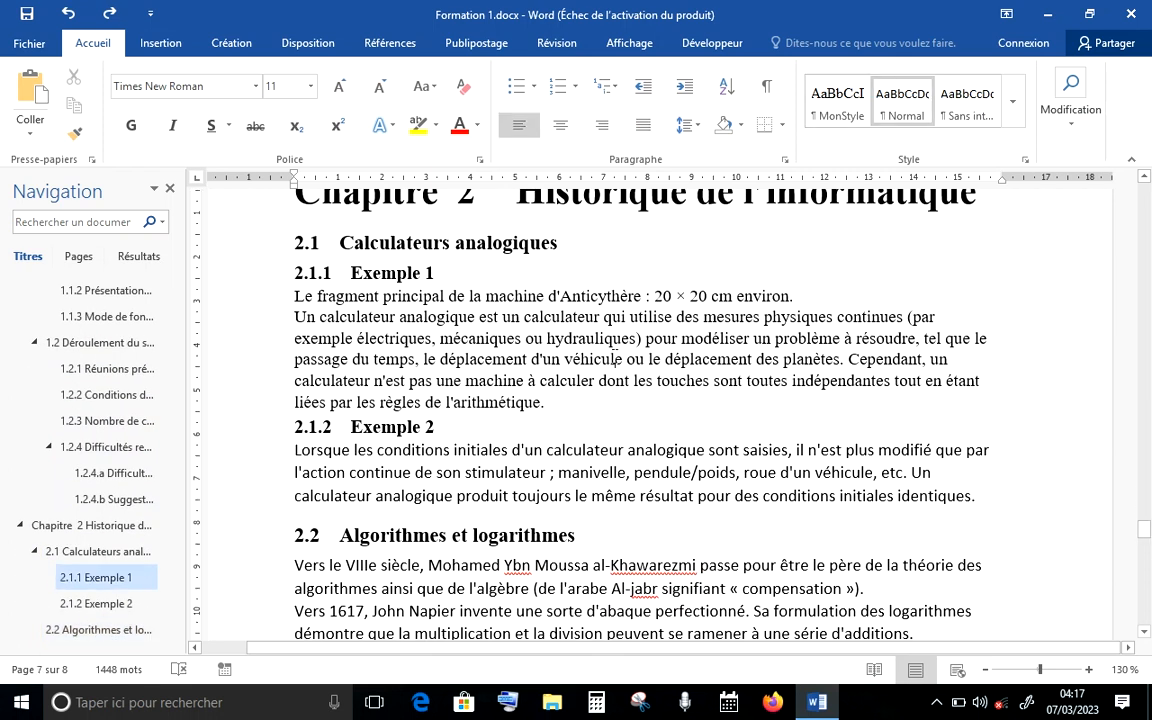
{"action": "left_click", "coordinate": [838, 113]}
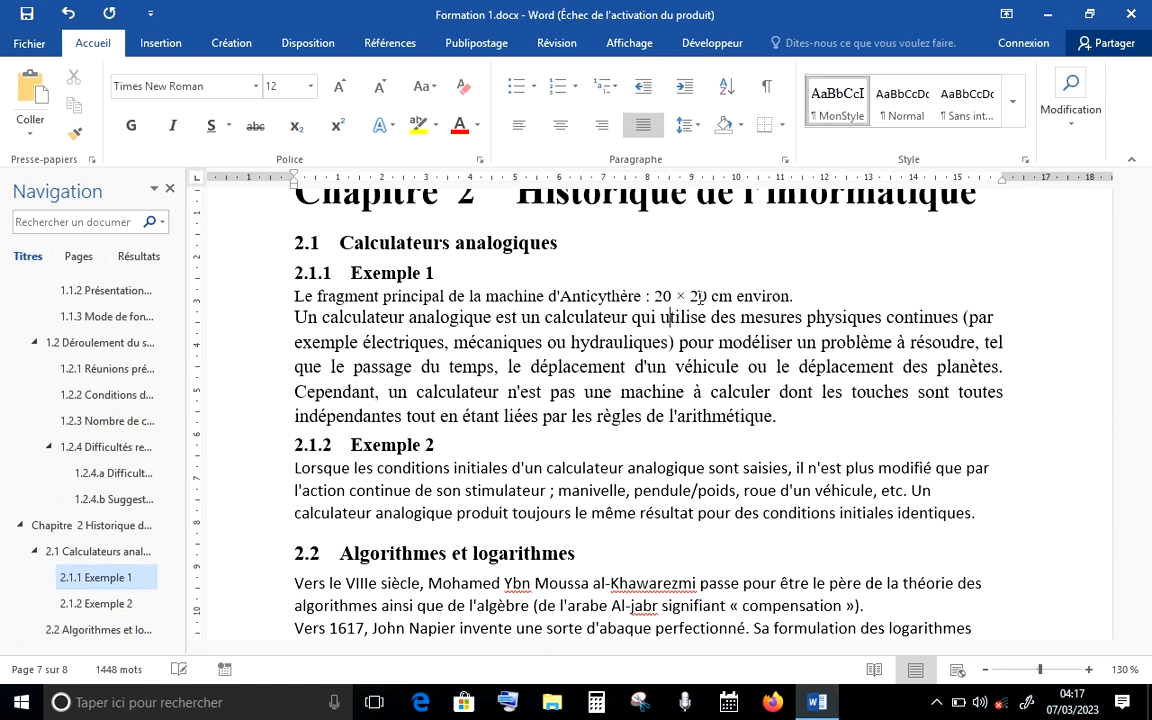
{"action": "left_click", "coordinate": [541, 491]}
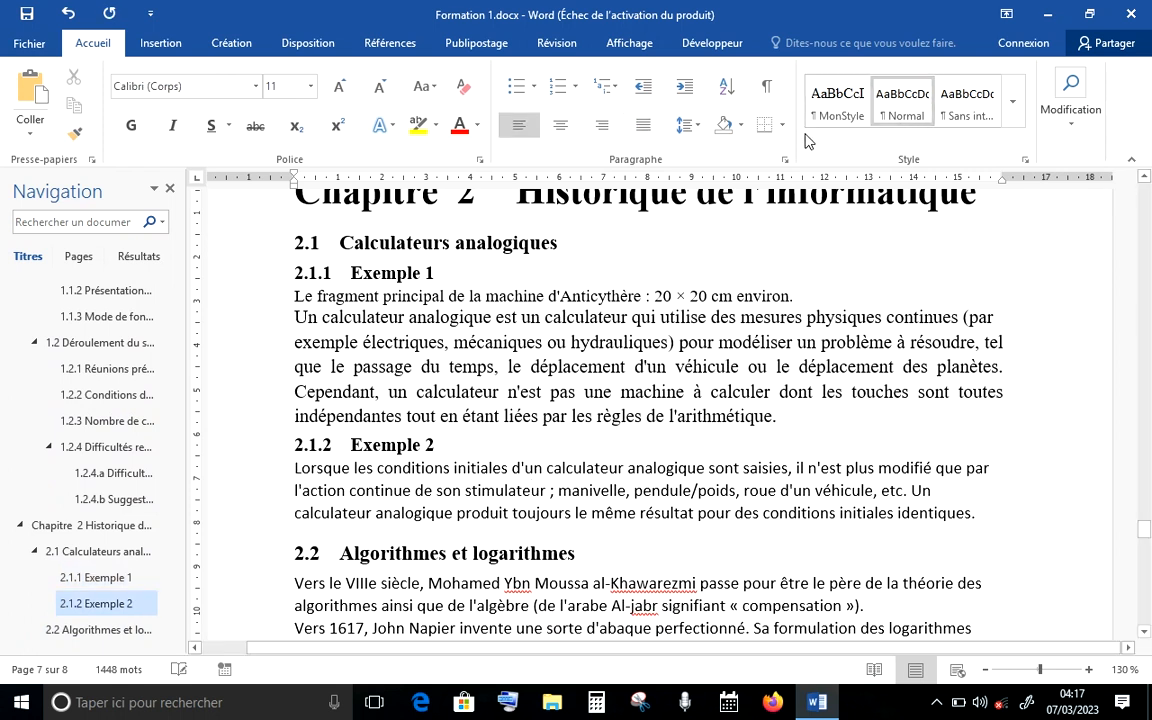
{"action": "left_click", "coordinate": [838, 100]}
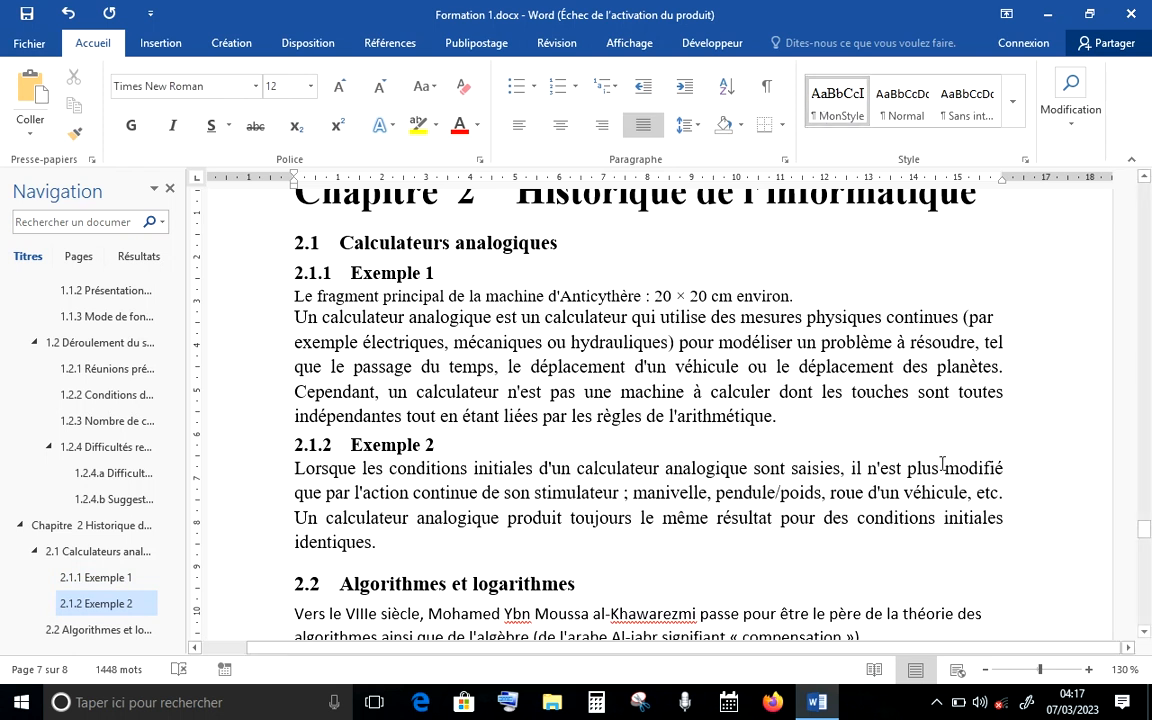
Step: Insert a clustered column chart (Histogramme groupé) below the Heures cours table in section 1.2.3 and dismiss the activation notice
{"action": "left_click", "coordinate": [1144, 632]}
{"action": "left_click", "coordinate": [1144, 632]}
{"action": "left_click", "coordinate": [1144, 632]}
{"action": "left_click", "coordinate": [1144, 632]}
{"action": "left_click", "coordinate": [1144, 632]}
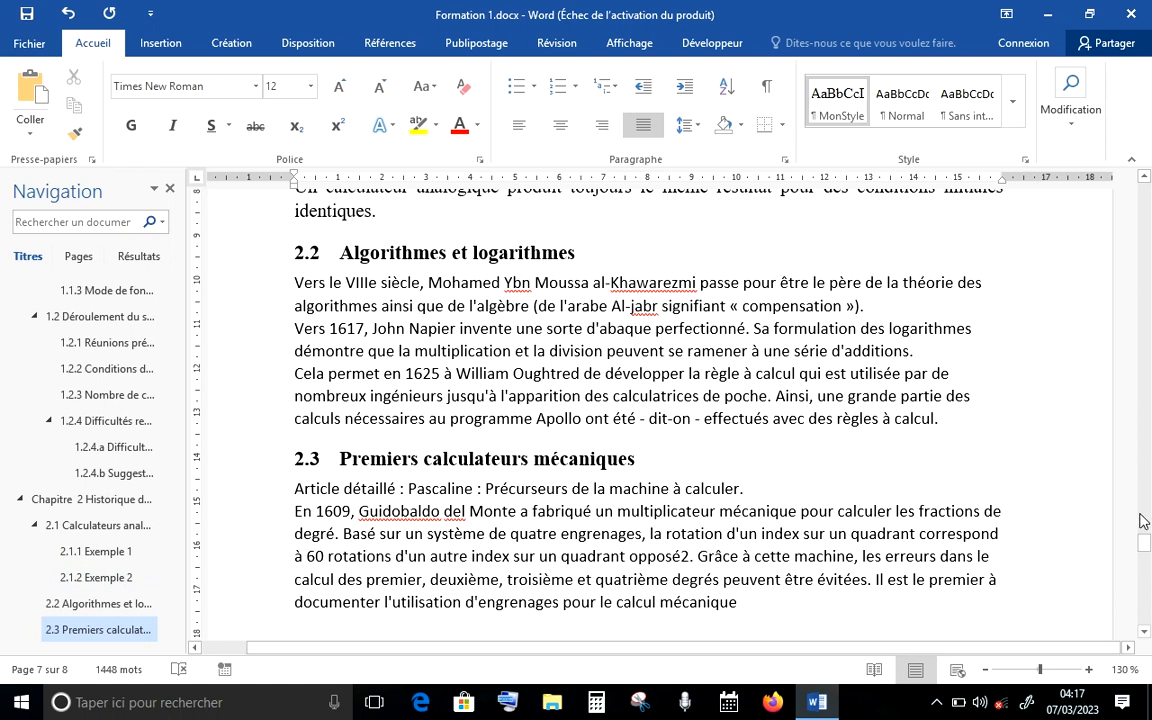
{"action": "left_click_drag", "start_coordinate": [1146, 549], "coordinate": [1136, 463]}
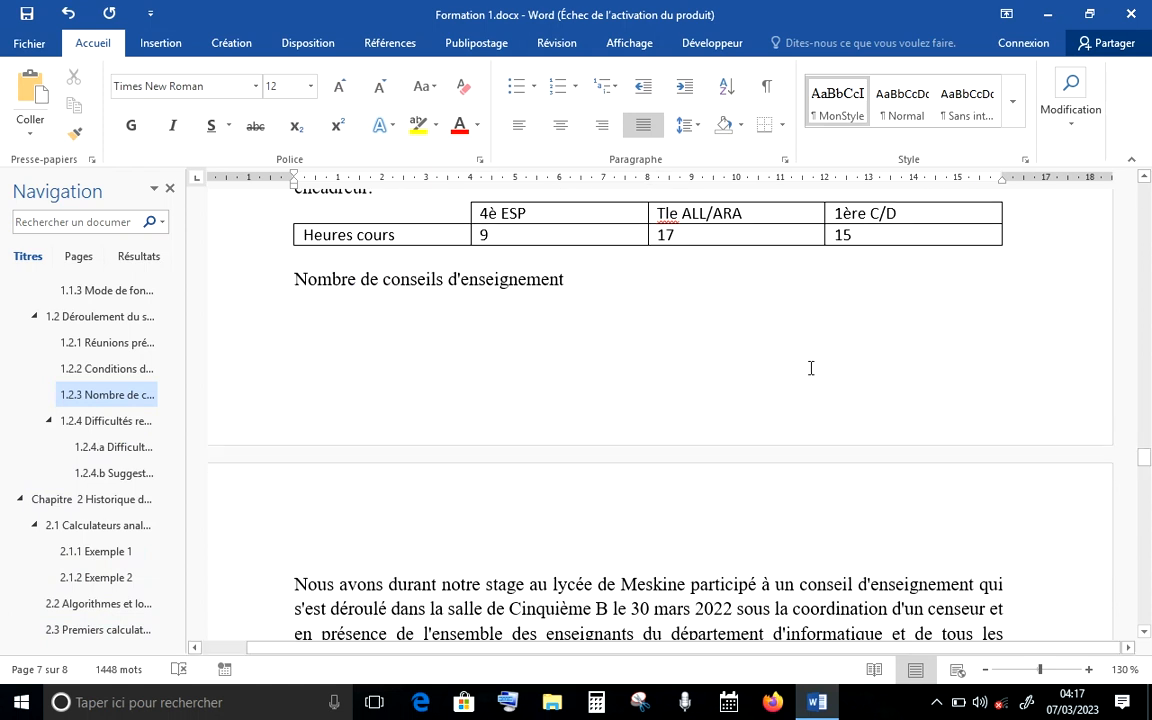
{"action": "left_click", "coordinate": [398, 260]}
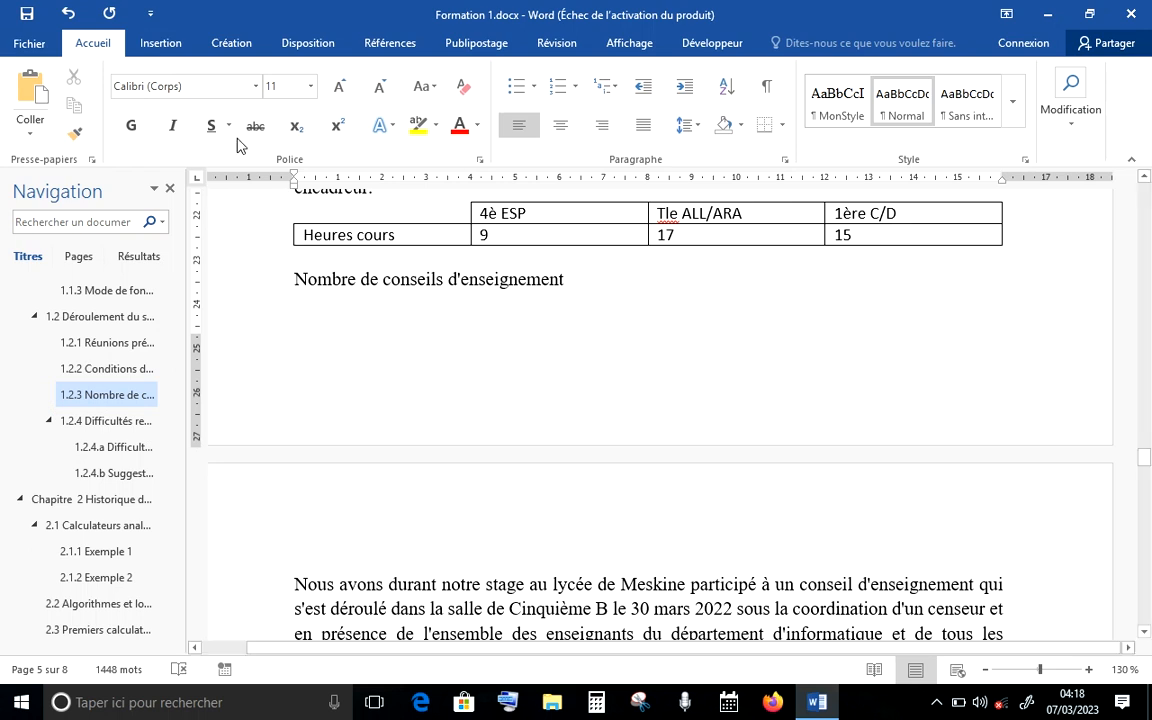
{"action": "left_click", "coordinate": [160, 48]}
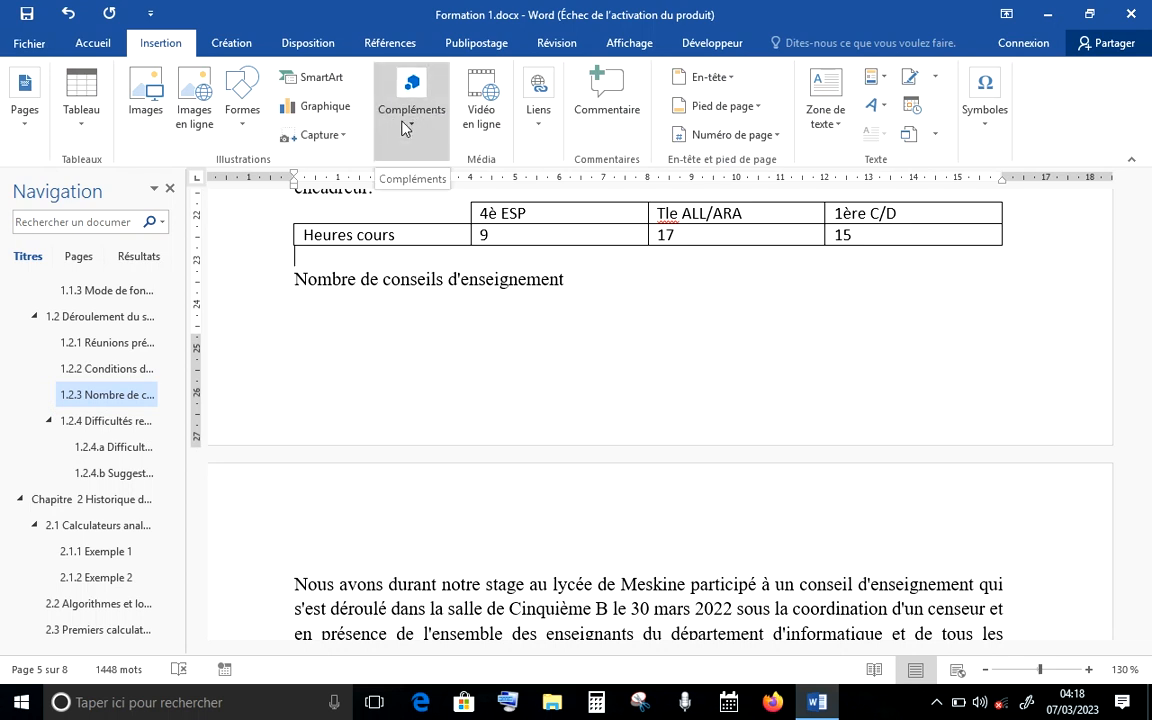
{"action": "left_click", "coordinate": [330, 118]}
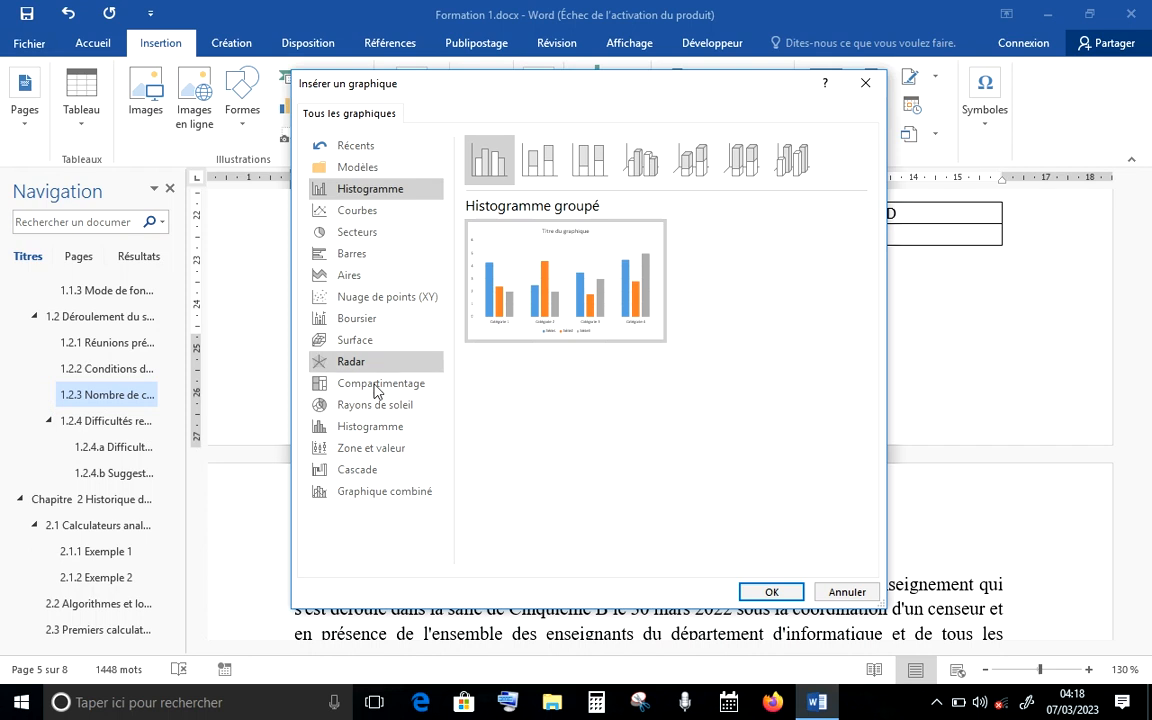
{"action": "mouse_move", "coordinate": [512, 313]}
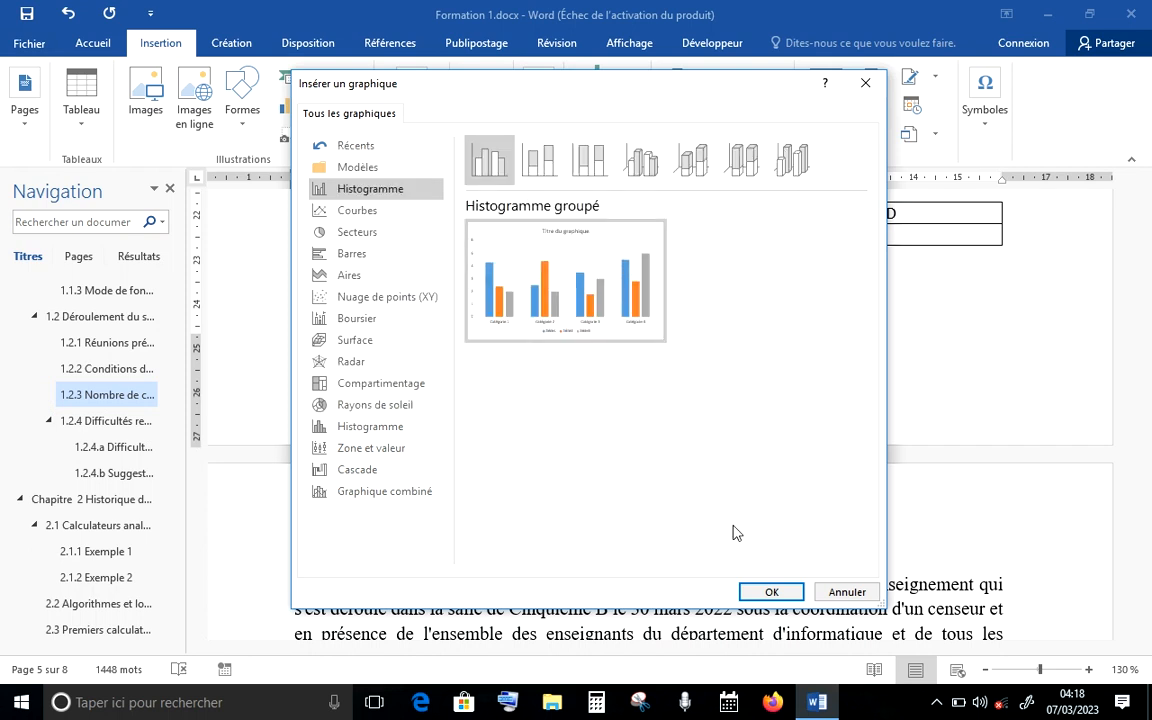
{"action": "left_click", "coordinate": [759, 592]}
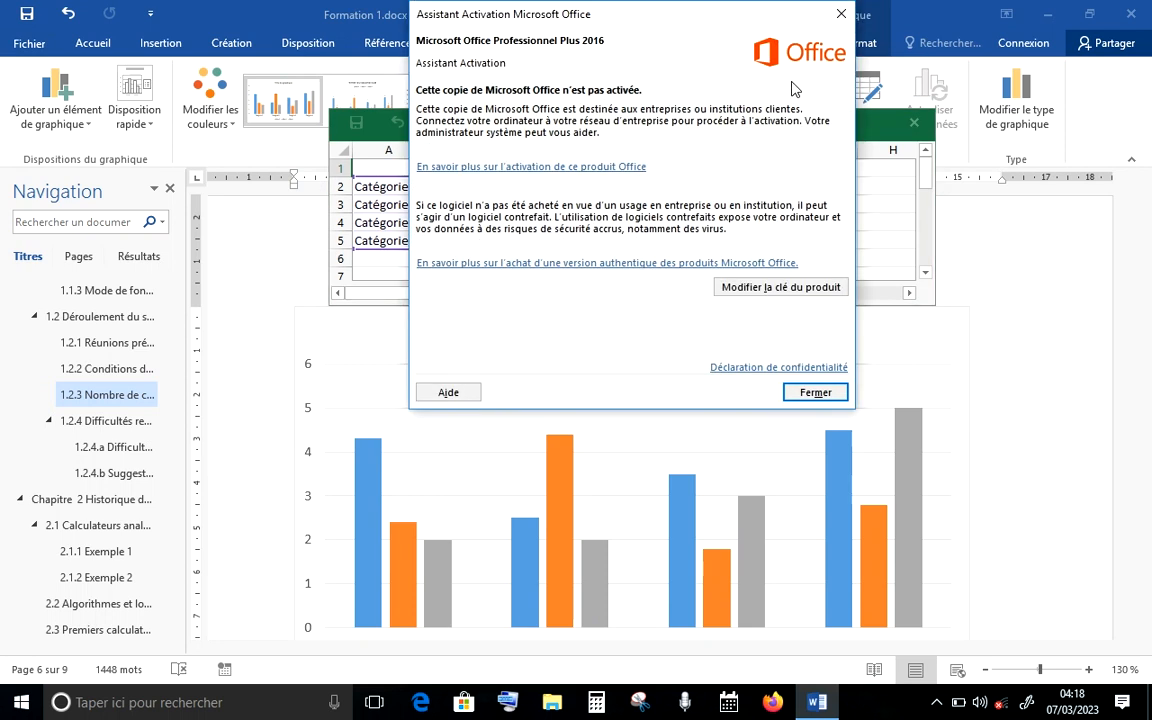
{"action": "left_click", "coordinate": [841, 14]}
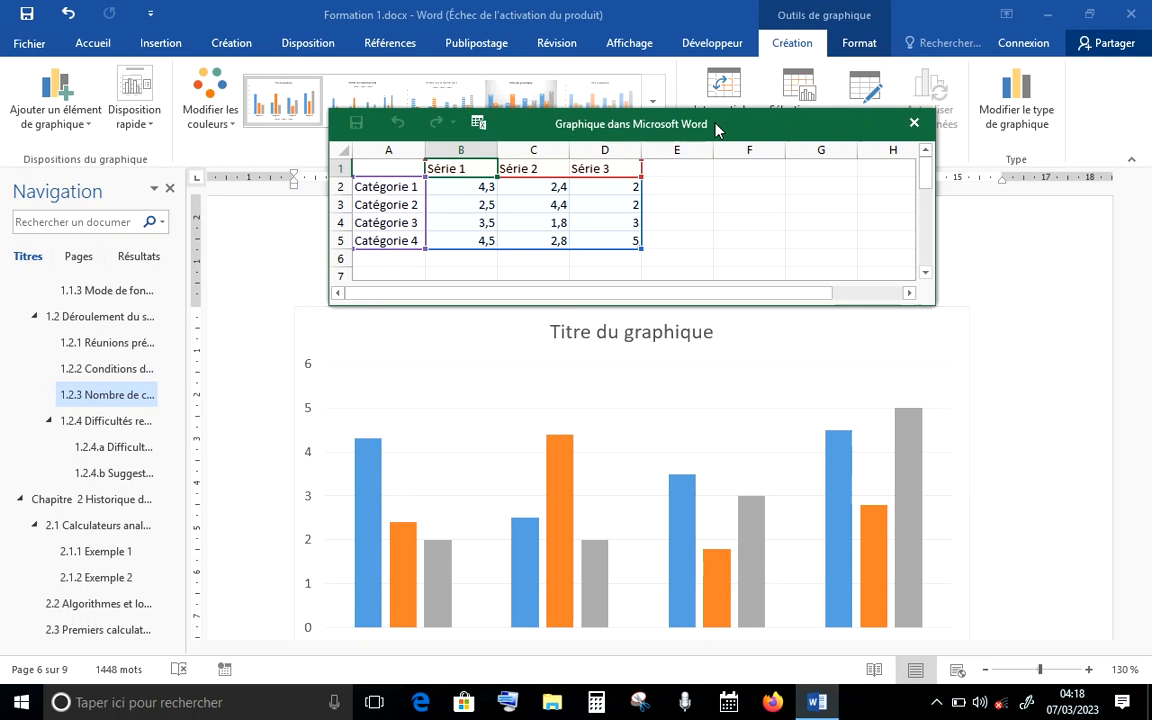
Step: Move the chart's data sheet just below the Heures cours table and reduce the chart's data range to the Catégorie 1 row
{"action": "left_click_drag", "start_coordinate": [719, 121], "coordinate": [632, 325]}
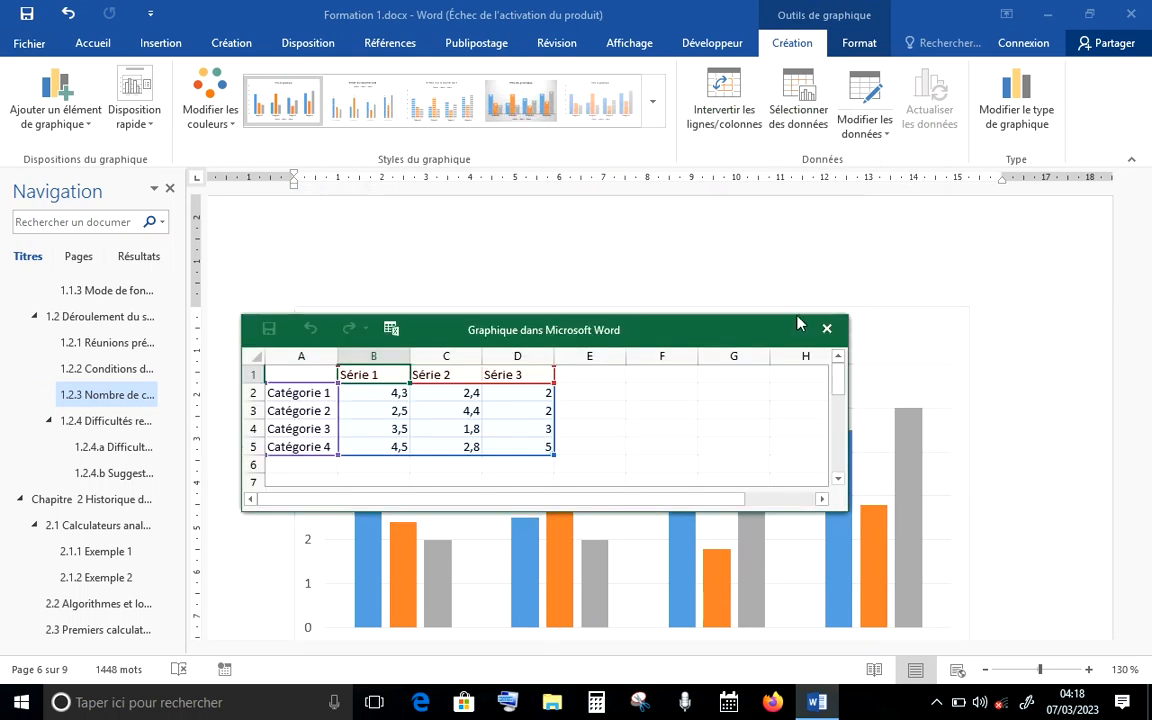
{"action": "left_click", "coordinate": [1080, 249]}
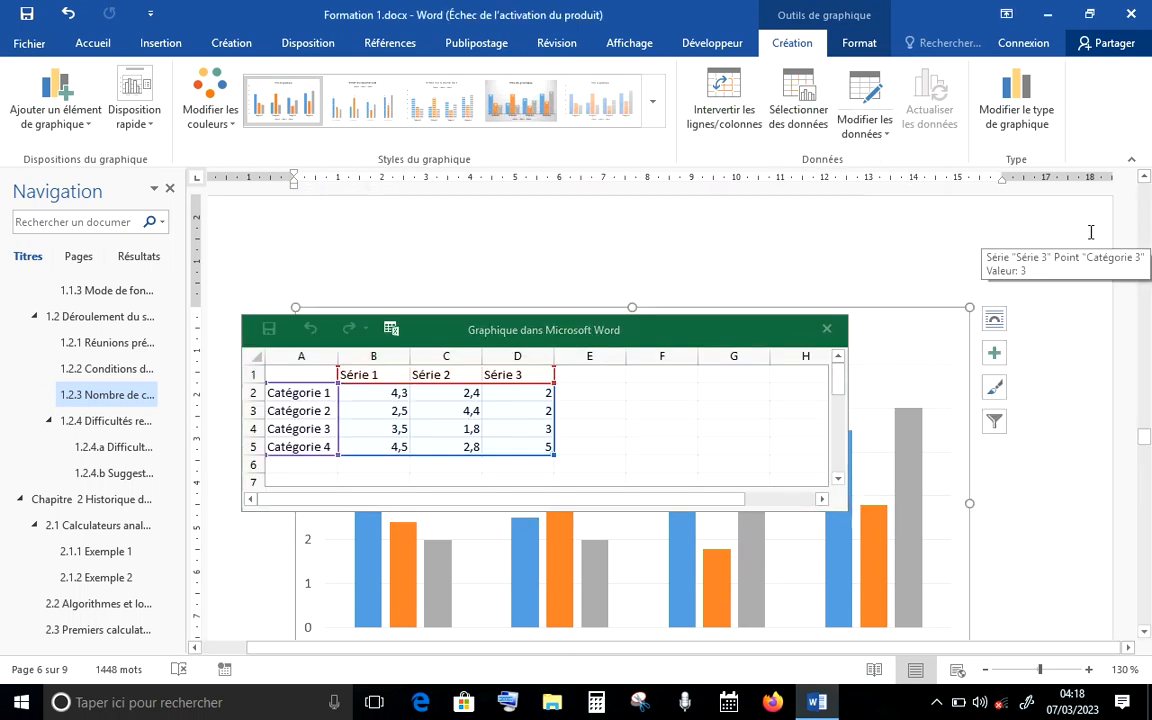
{"action": "left_click", "coordinate": [1144, 177]}
{"action": "right_click", "coordinate": [1146, 176]}
{"action": "left_click", "coordinate": [1146, 178]}
{"action": "left_click", "coordinate": [1146, 178]}
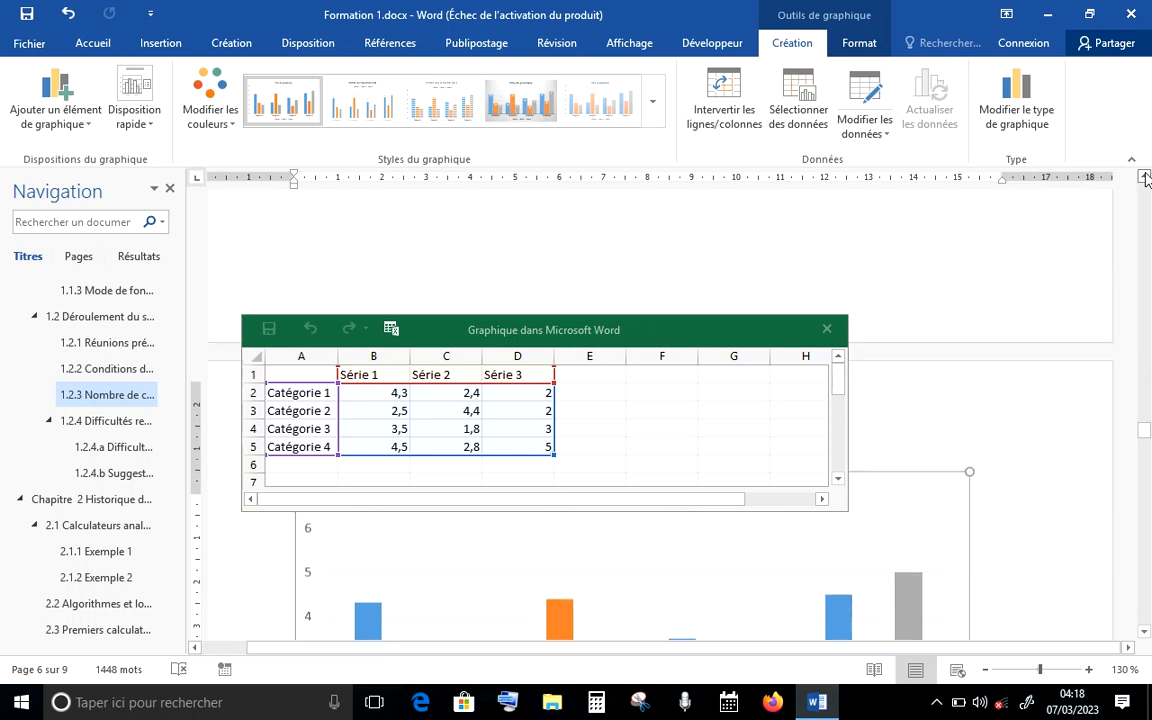
{"action": "scroll", "coordinate": [1146, 178], "scroll_direction": "up", "scroll_amount": 3}
{"action": "left_click_drag", "start_coordinate": [674, 338], "coordinate": [687, 381]}
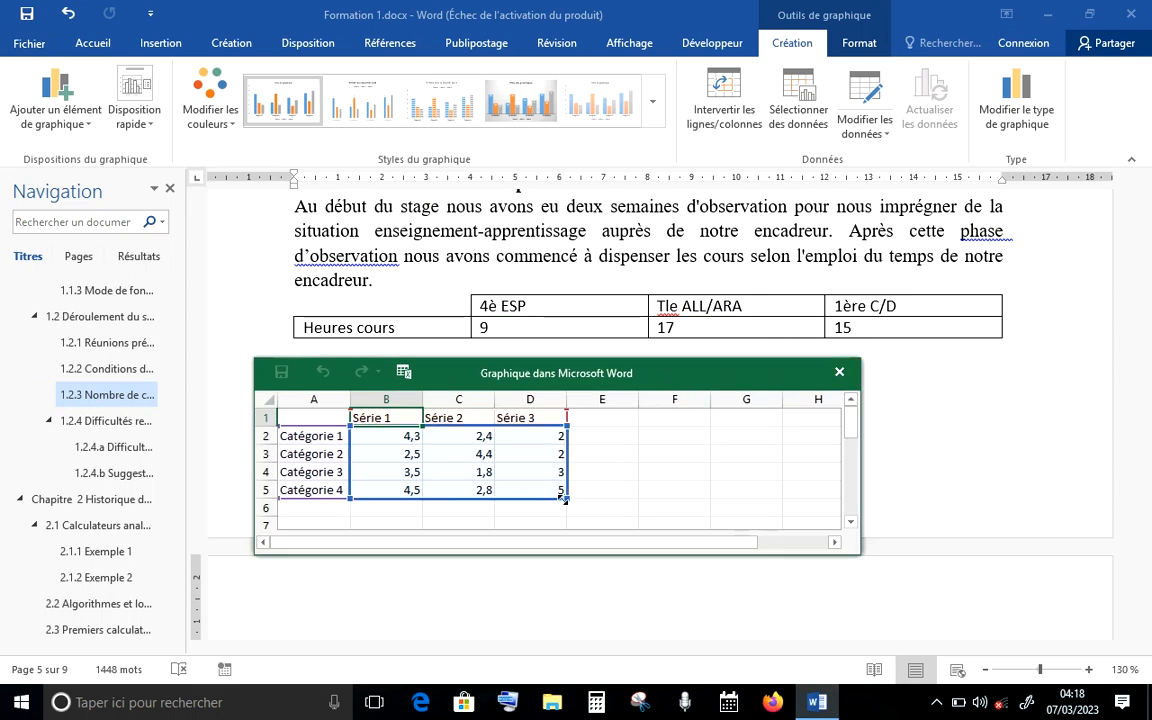
{"action": "left_click_drag", "start_coordinate": [563, 497], "coordinate": [564, 446]}
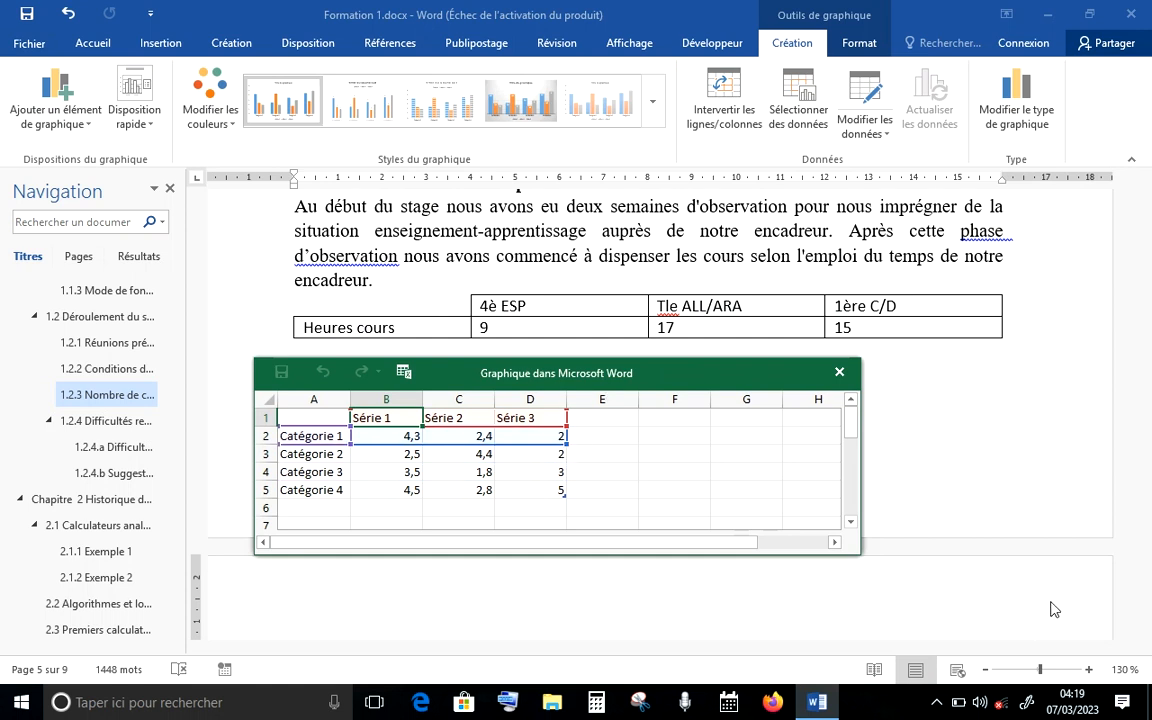
Step: Clear the Catégorie 2, Catégorie 3 and Catégorie 4 rows from the chart's data sheet
{"action": "left_click", "coordinate": [993, 545]}
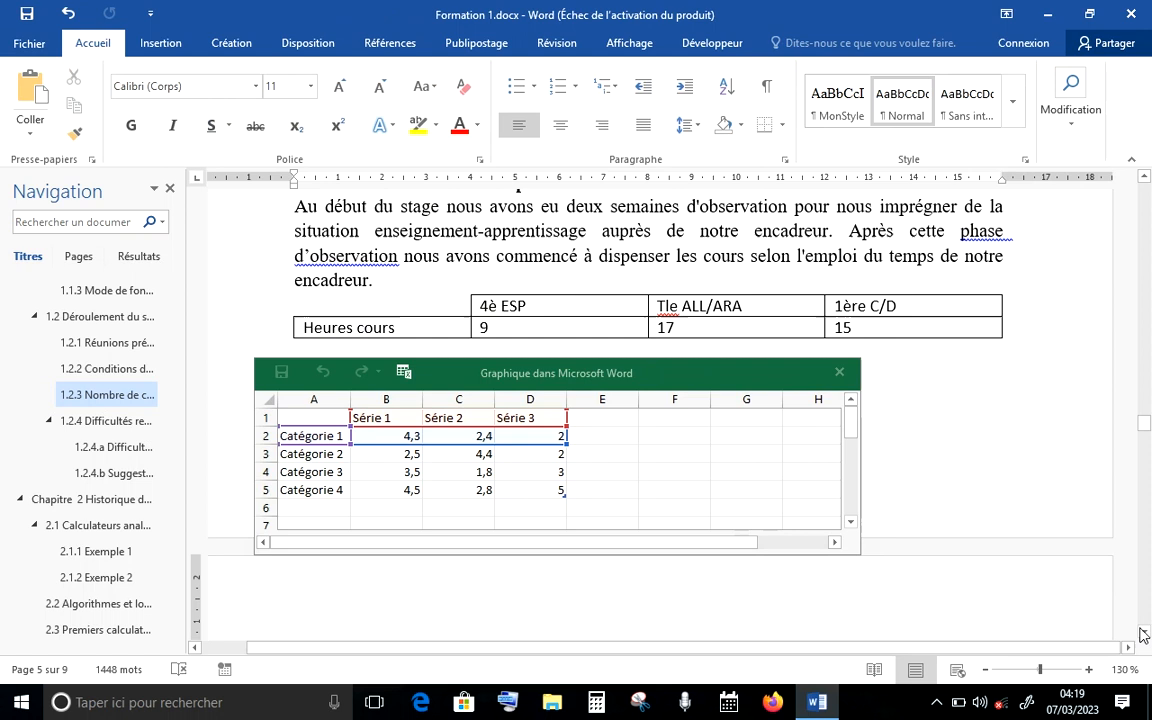
{"action": "left_click", "coordinate": [1144, 631]}
{"action": "left_click_drag", "start_coordinate": [1144, 631], "coordinate": [1144, 631]}
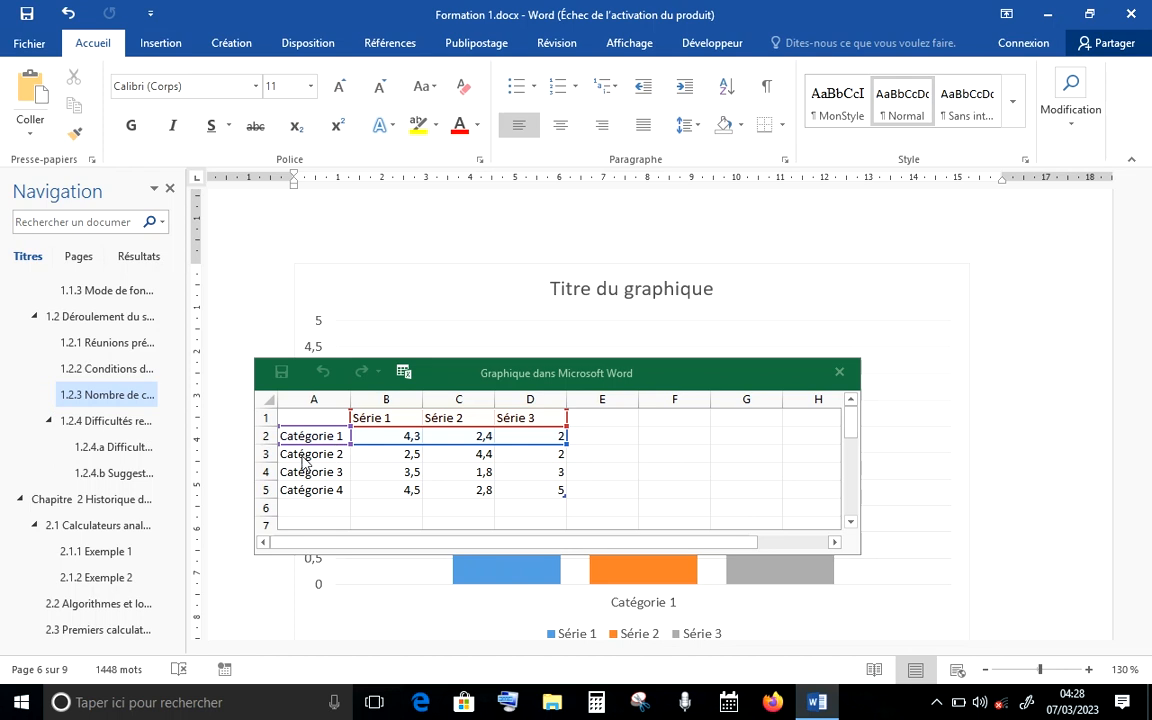
{"action": "left_click_drag", "start_coordinate": [291, 453], "coordinate": [335, 490]}
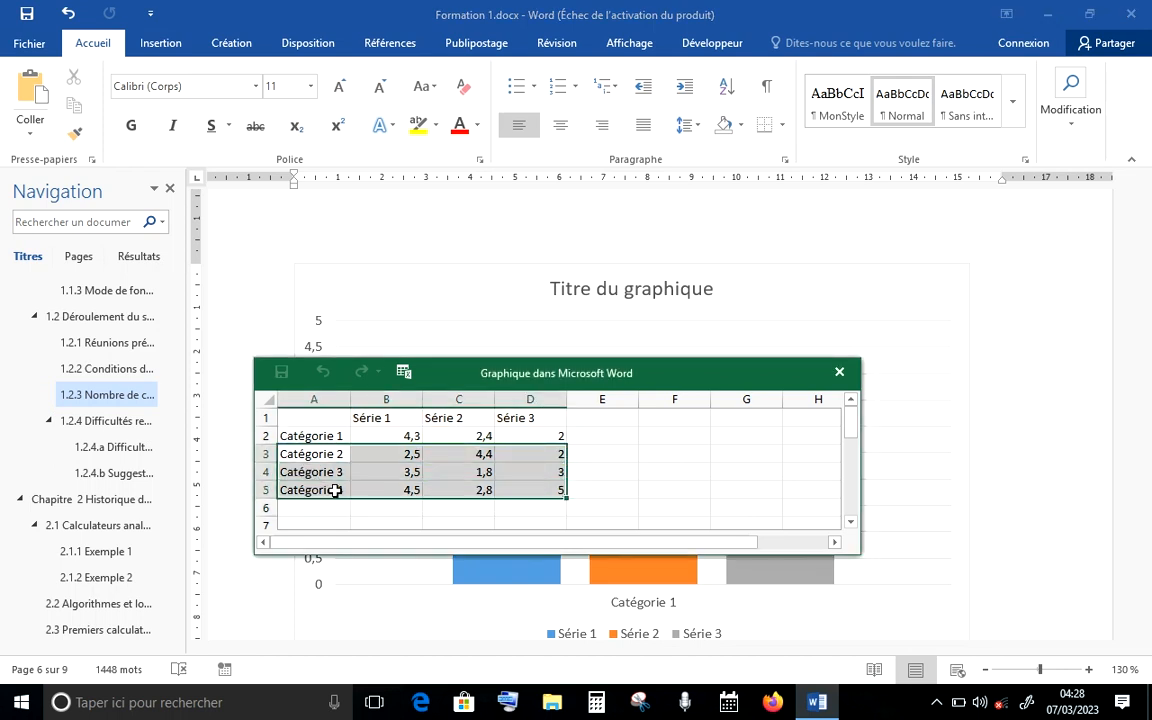
{"action": "key", "text": "Delete"}
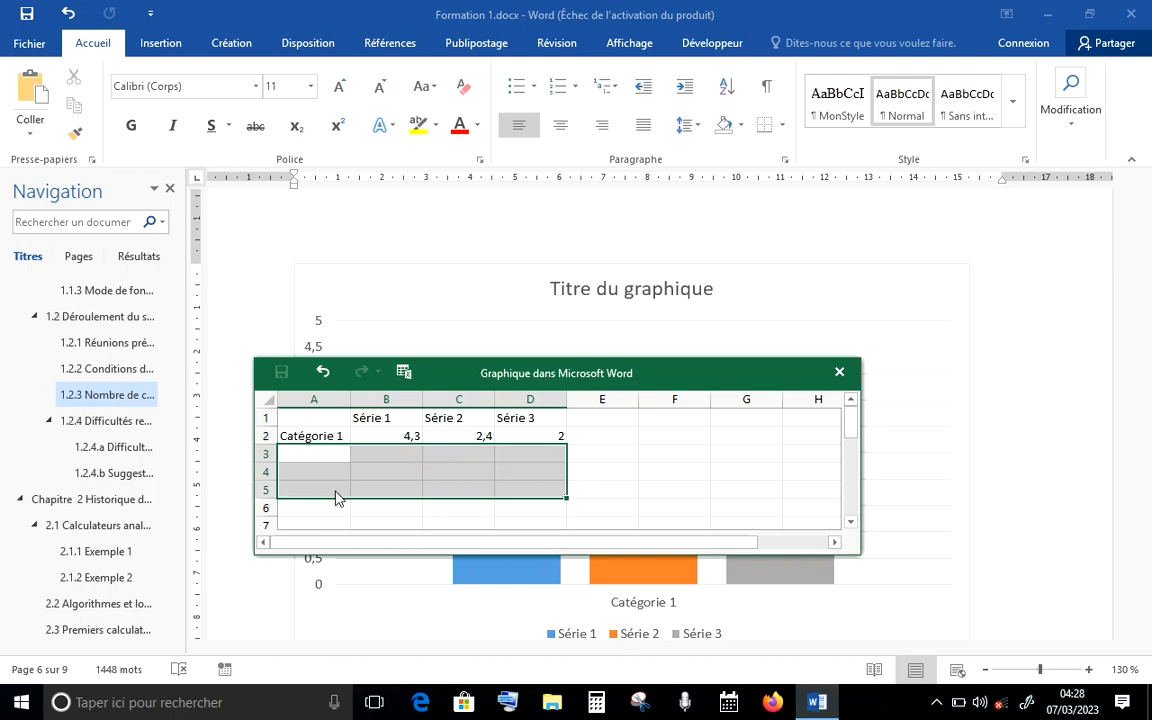
Step: Move the data sheet clear of the Heures cours table and replace the Catégorie 1 label with Heures cours
{"action": "left_click_drag", "start_coordinate": [608, 370], "coordinate": [726, 433]}
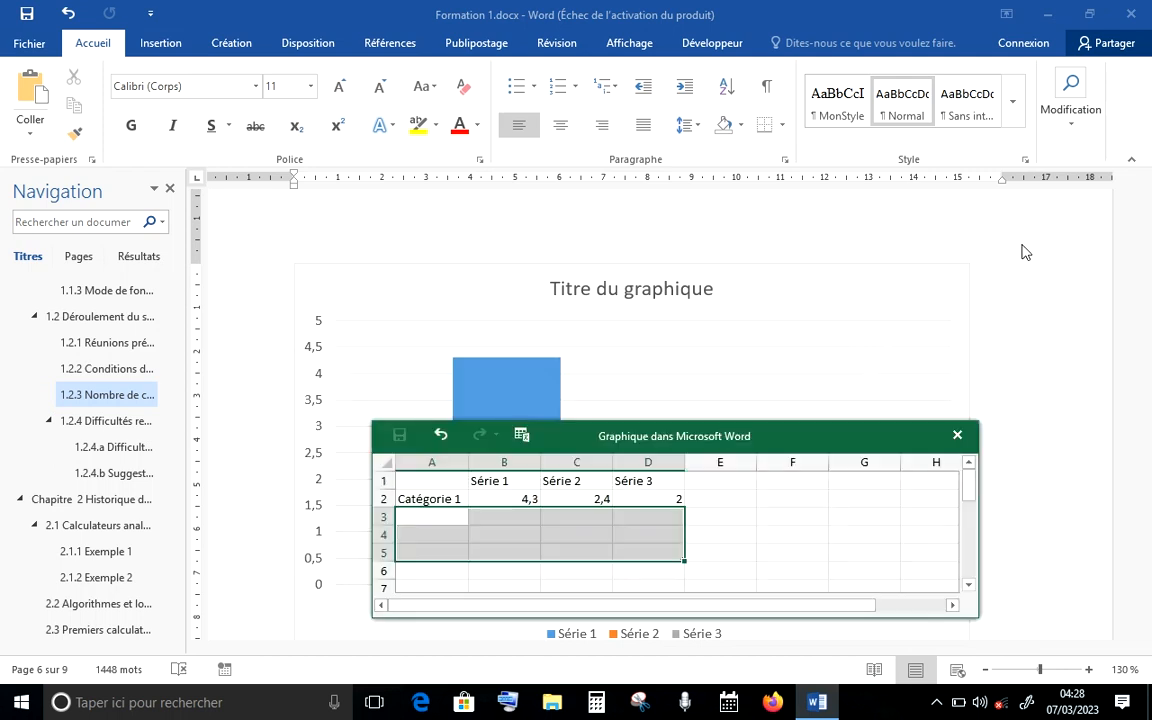
{"action": "left_click", "coordinate": [1083, 288]}
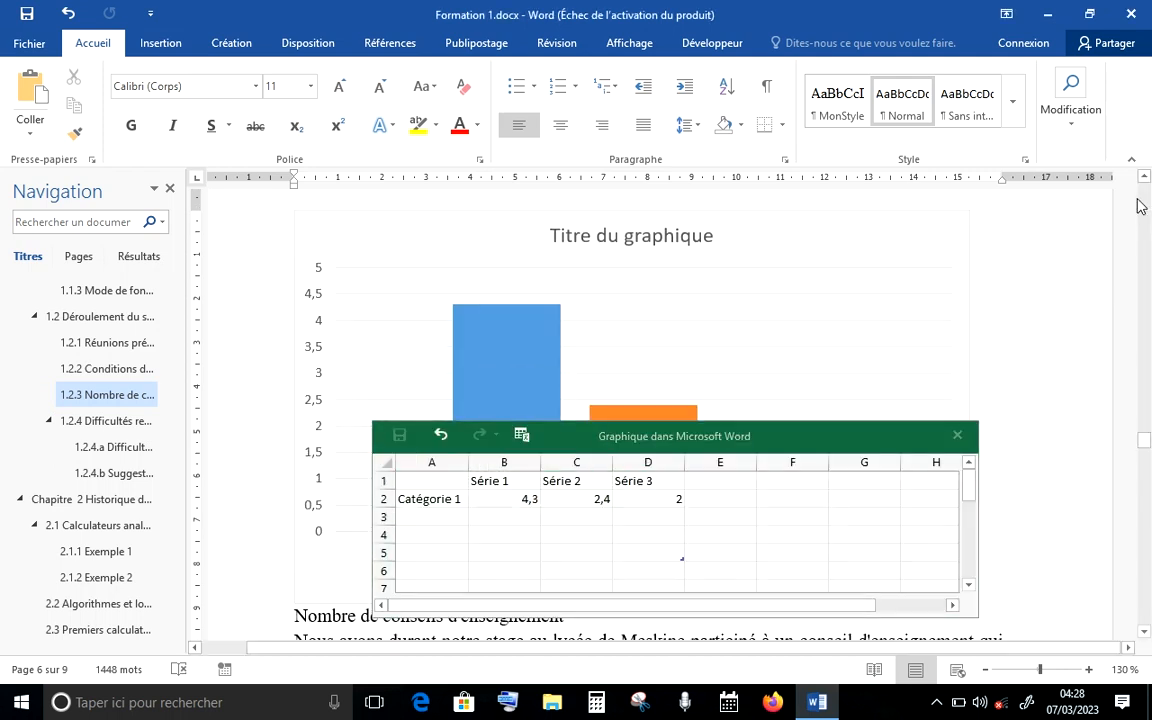
{"action": "left_click", "coordinate": [1145, 178]}
{"action": "left_click", "coordinate": [1145, 178]}
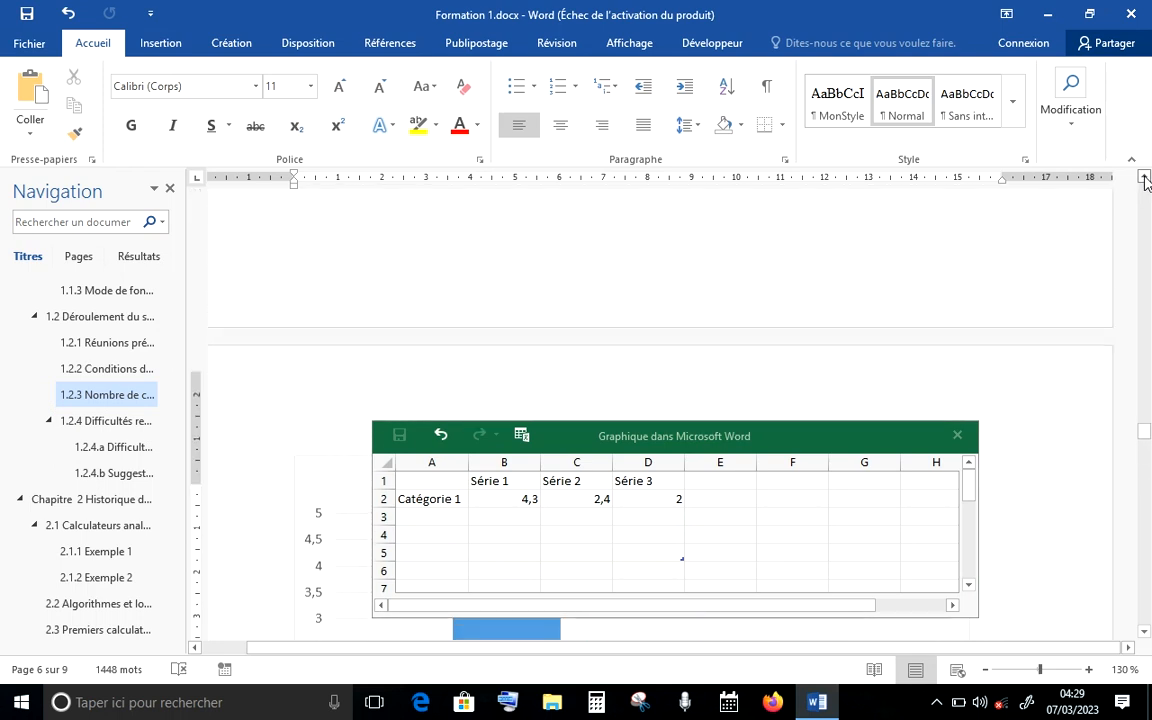
{"action": "left_click", "coordinate": [1145, 178]}
{"action": "left_click", "coordinate": [1145, 178]}
{"action": "left_click", "coordinate": [1145, 178]}
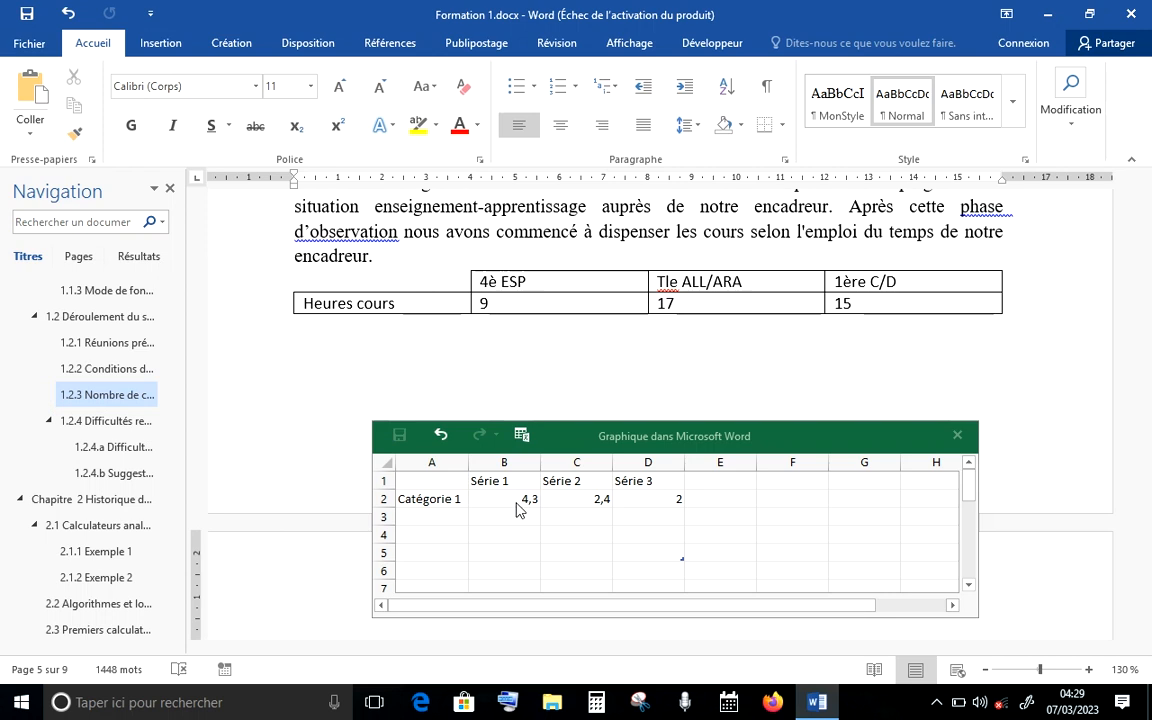
{"action": "left_click", "coordinate": [443, 498]}
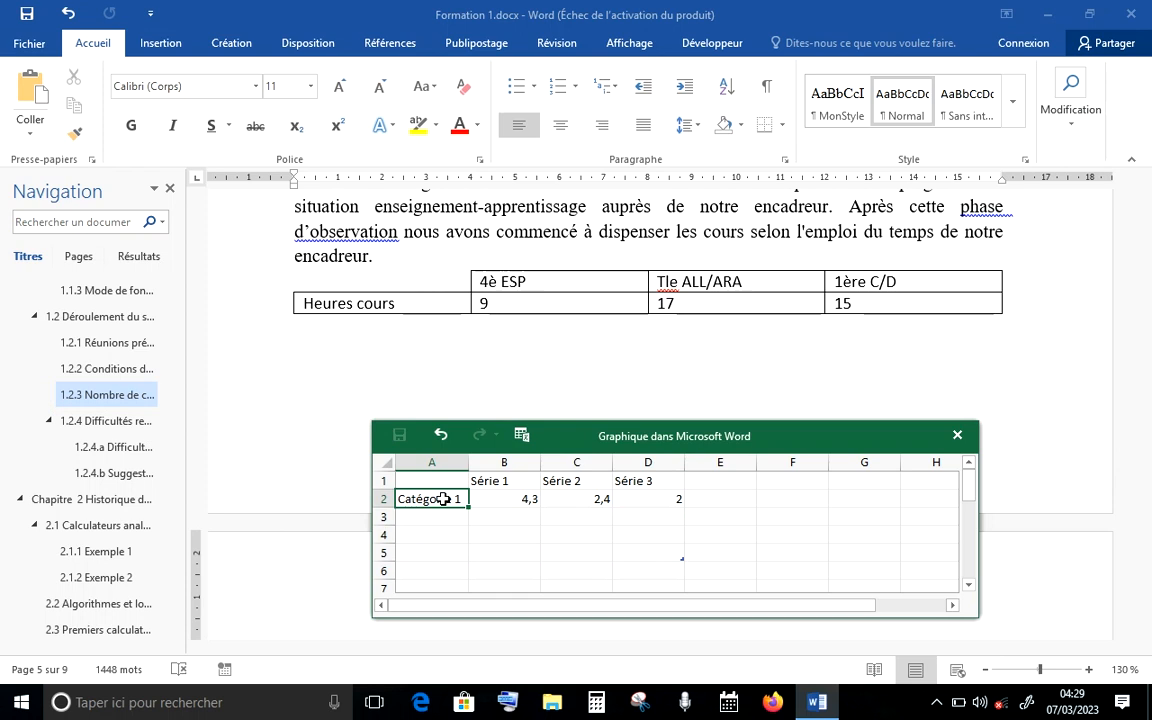
{"action": "type", "text": "Heures cours"}
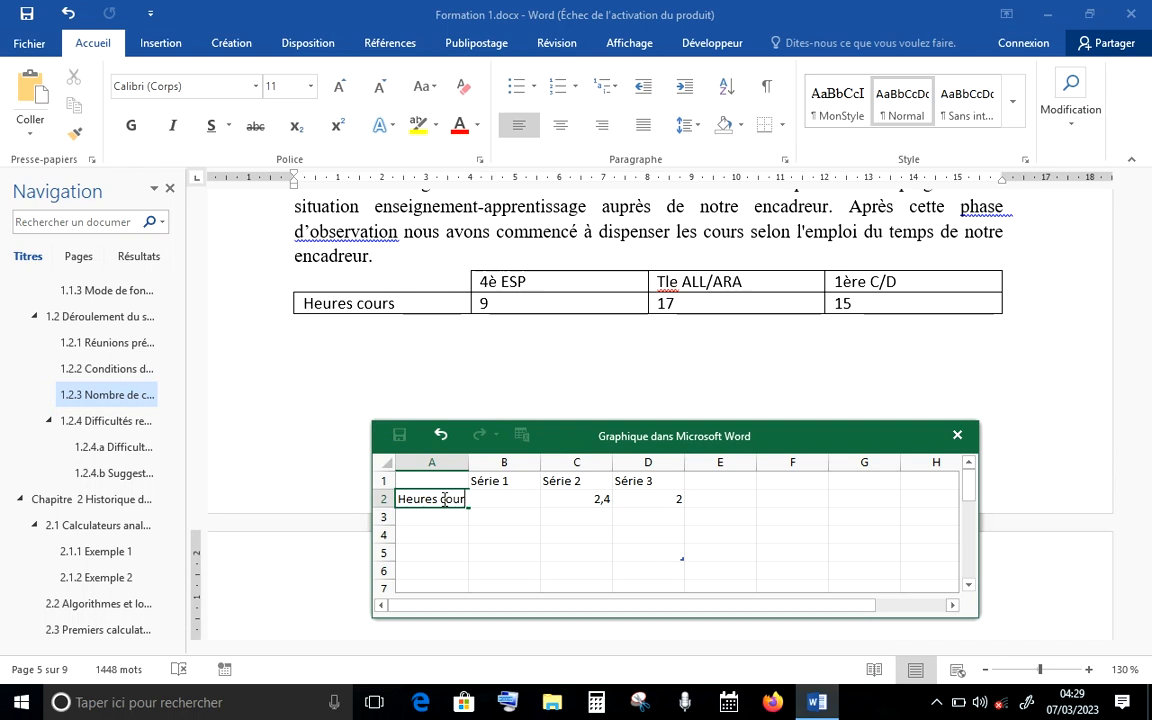
{"action": "right_click", "coordinate": [527, 479]}
{"action": "left_click", "coordinate": [508, 487]}
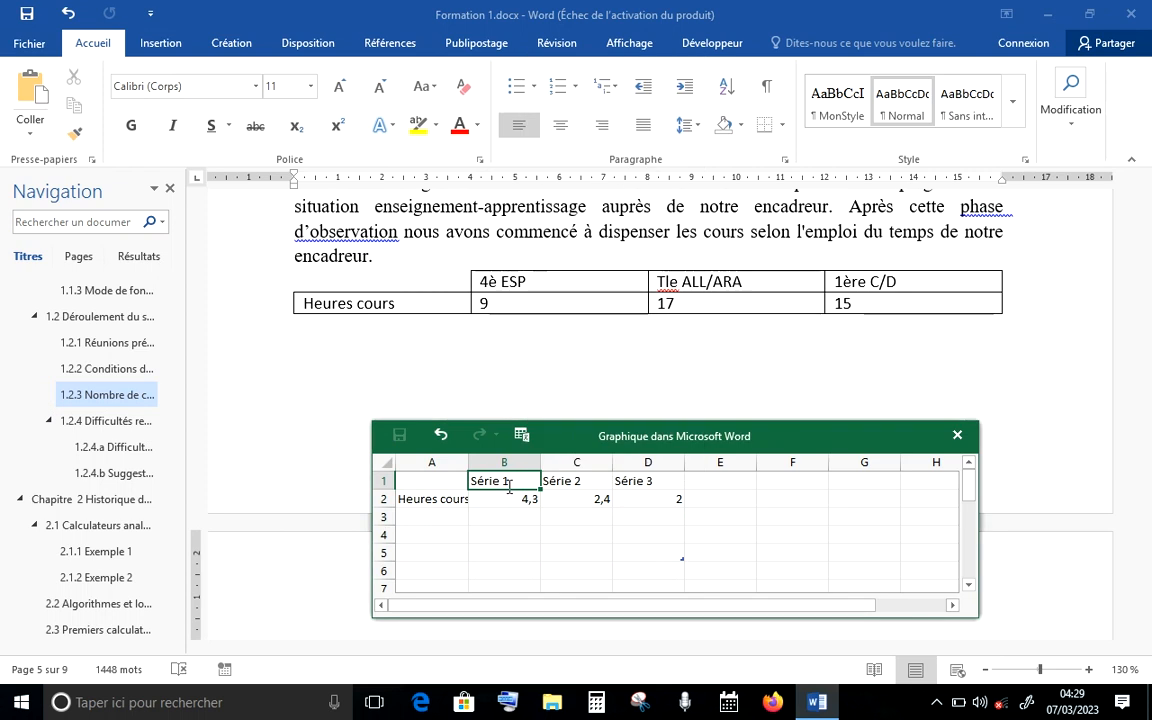
Step: Fill the first two series in the chart's data sheet: 4è ESP with 9 and Tle ALL/ARA with 17
{"action": "type", "text": "4è ESP"}
{"action": "left_click", "coordinate": [497, 502]}
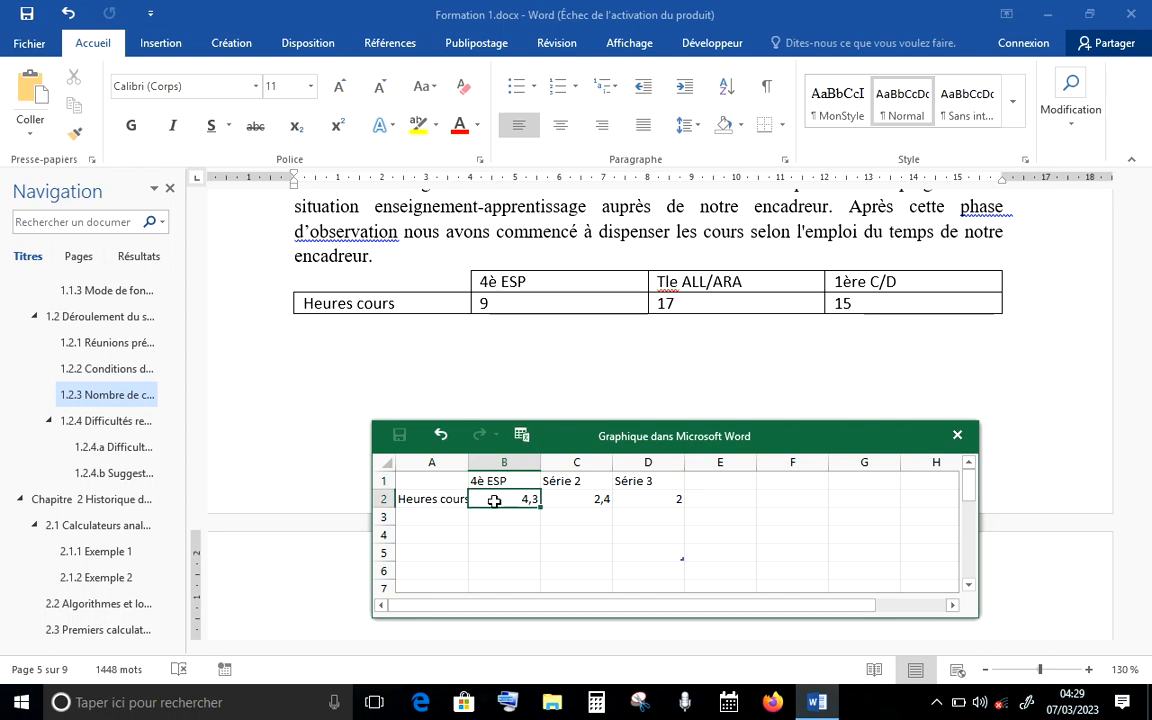
{"action": "type", "text": "9"}
{"action": "left_click", "coordinate": [576, 481]}
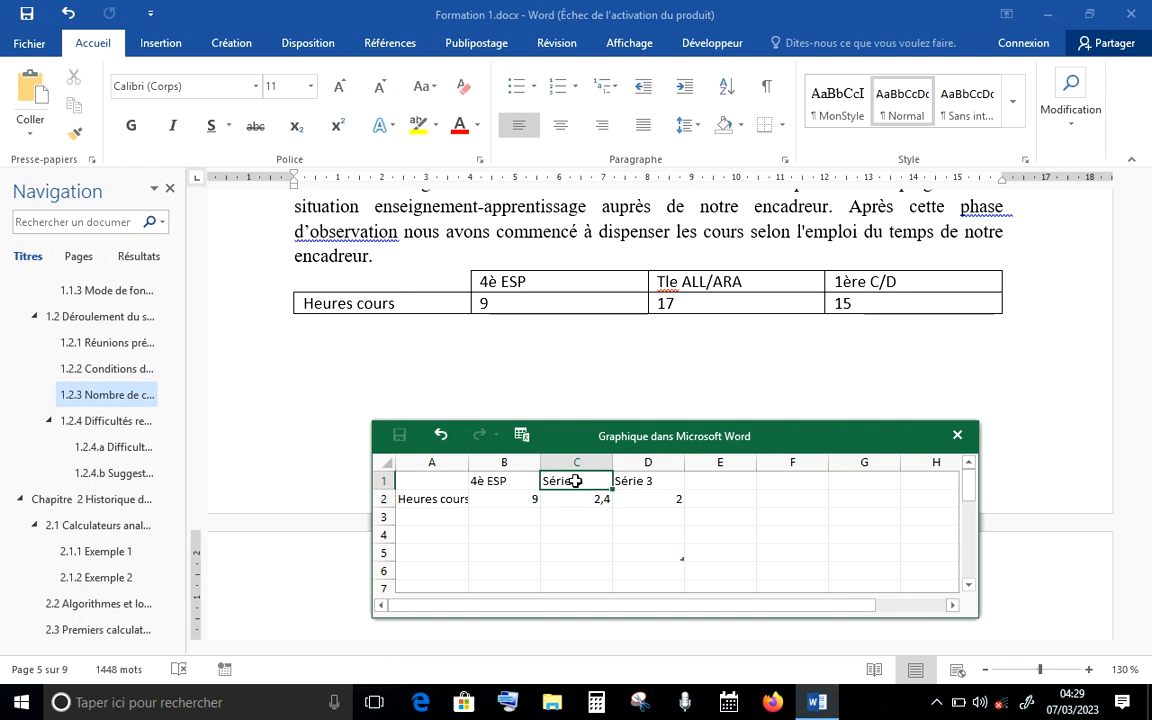
{"action": "type", "text": "Tle ALL/ARA"}
{"action": "key", "text": "Return"}
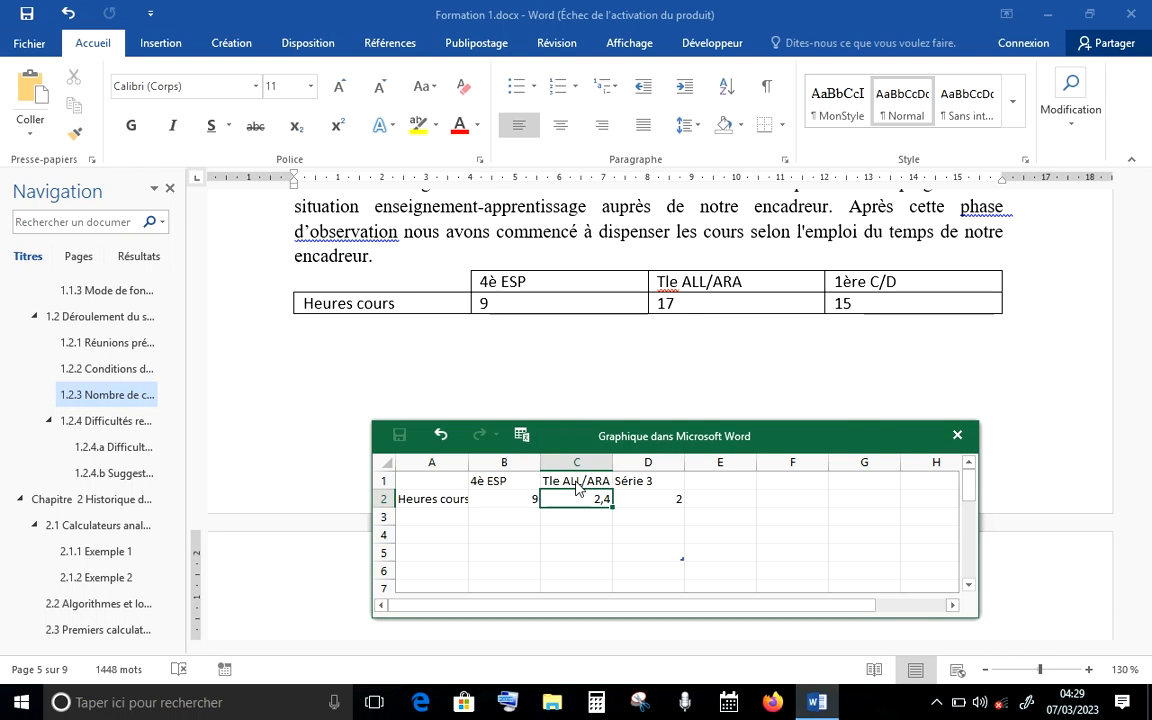
{"action": "type", "text": "17"}
Step: Rename the Série 3 column in the chart's data sheet to 1ère C/D and set its Heures cours value to 15
{"action": "left_click", "coordinate": [672, 485]}
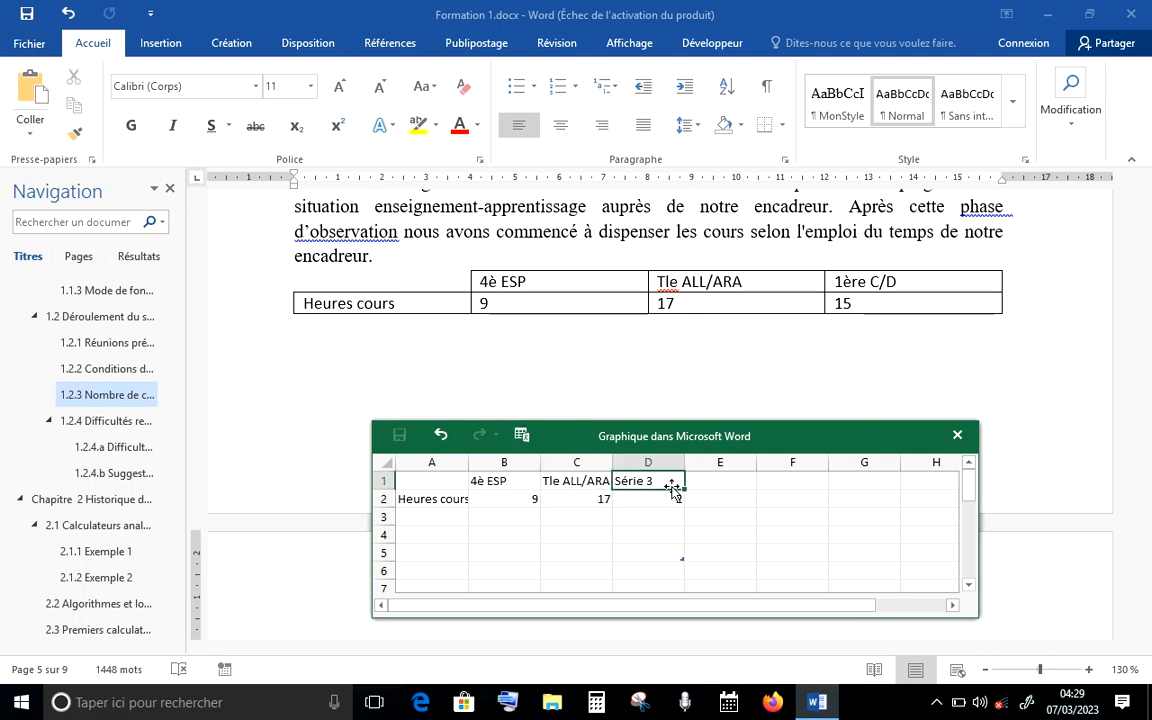
{"action": "type", "text": "1"}
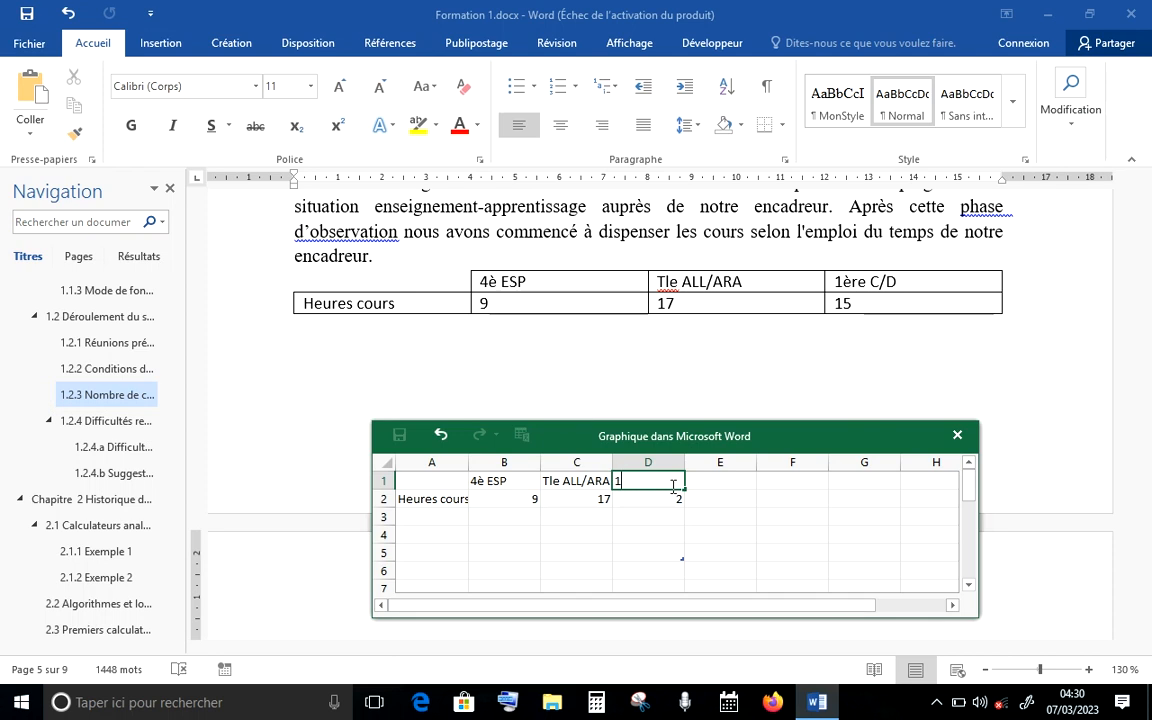
{"action": "type", "text": "èer"}
{"action": "type", "text": "e"}
{"action": "type", "text": " C/D"}
{"action": "key", "text": "Return"}
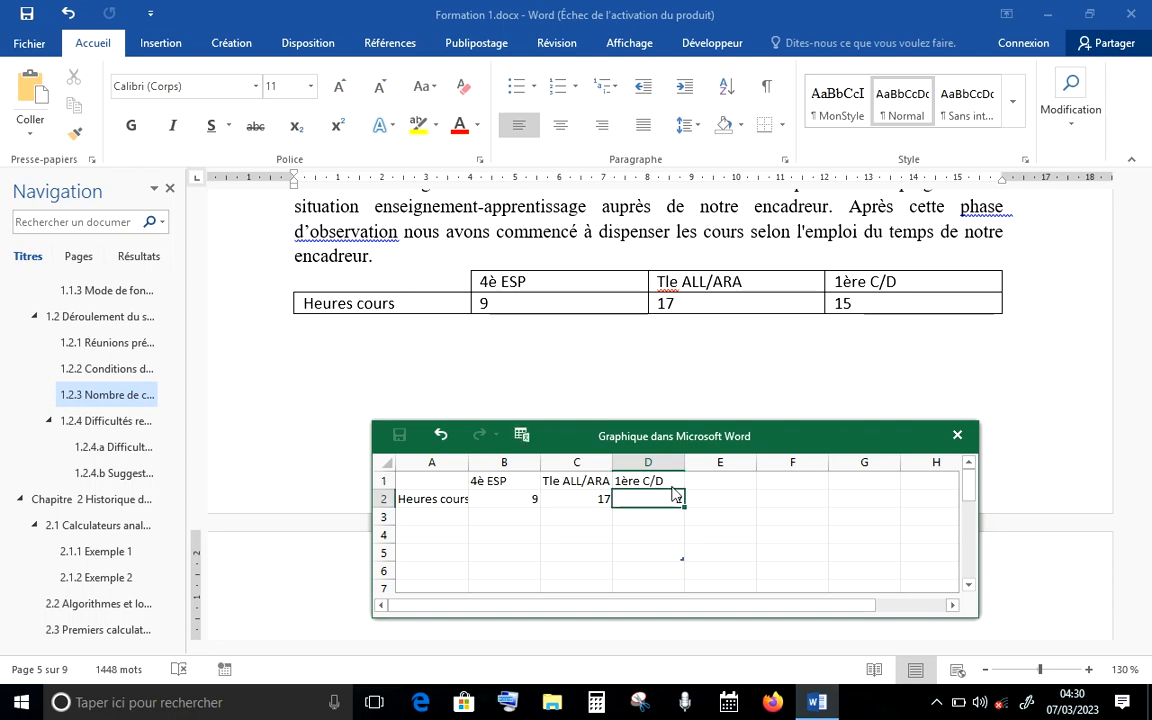
{"action": "type", "text": "1"}
{"action": "key", "text": "Return"}
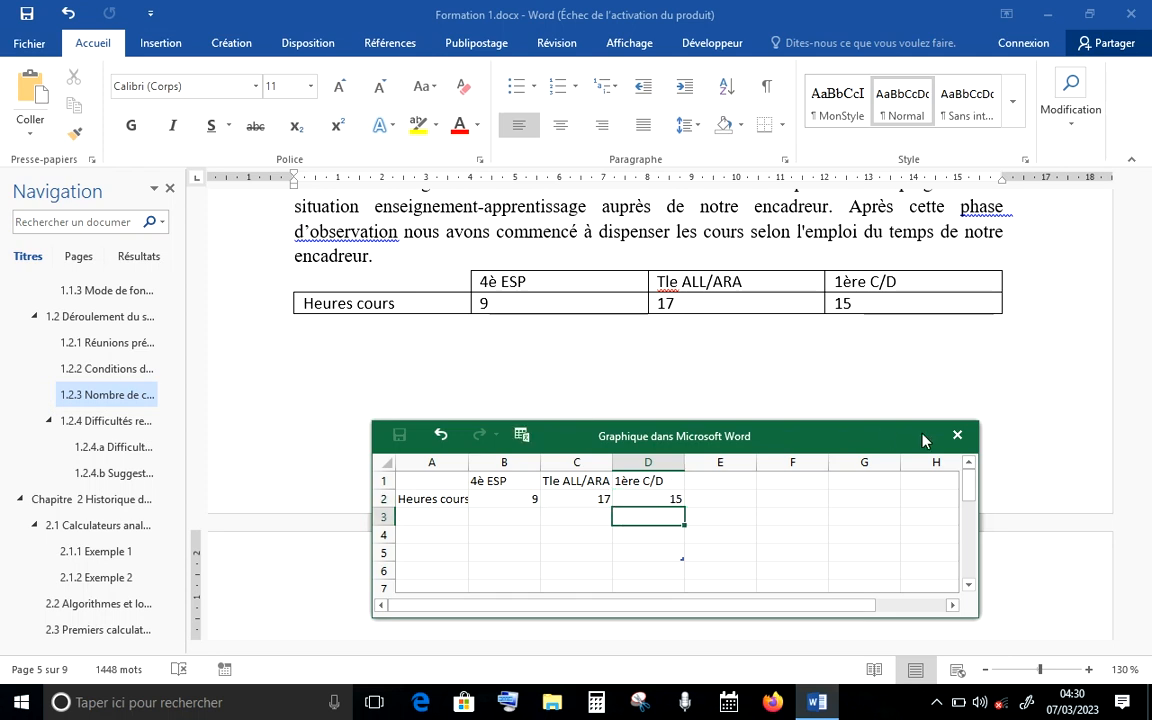
Step: Select the column chart on page 6 and close its data sheet
{"action": "left_click", "coordinate": [1090, 603]}
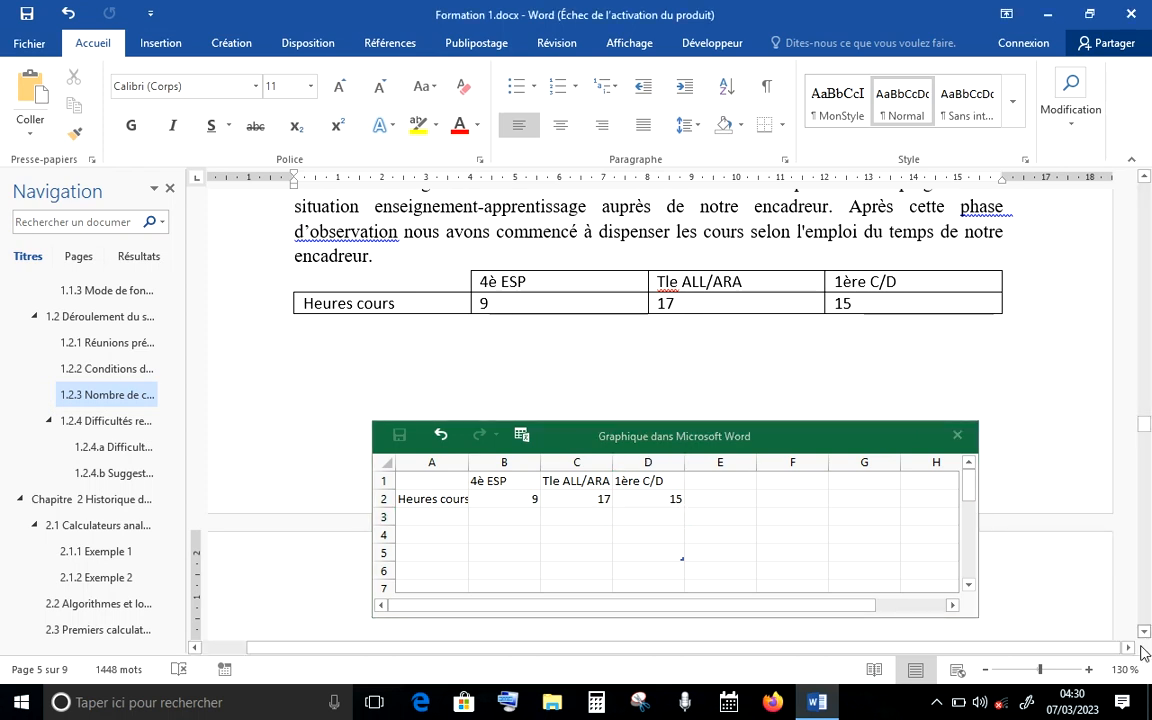
{"action": "left_click_drag", "start_coordinate": [1145, 637], "coordinate": [1145, 637]}
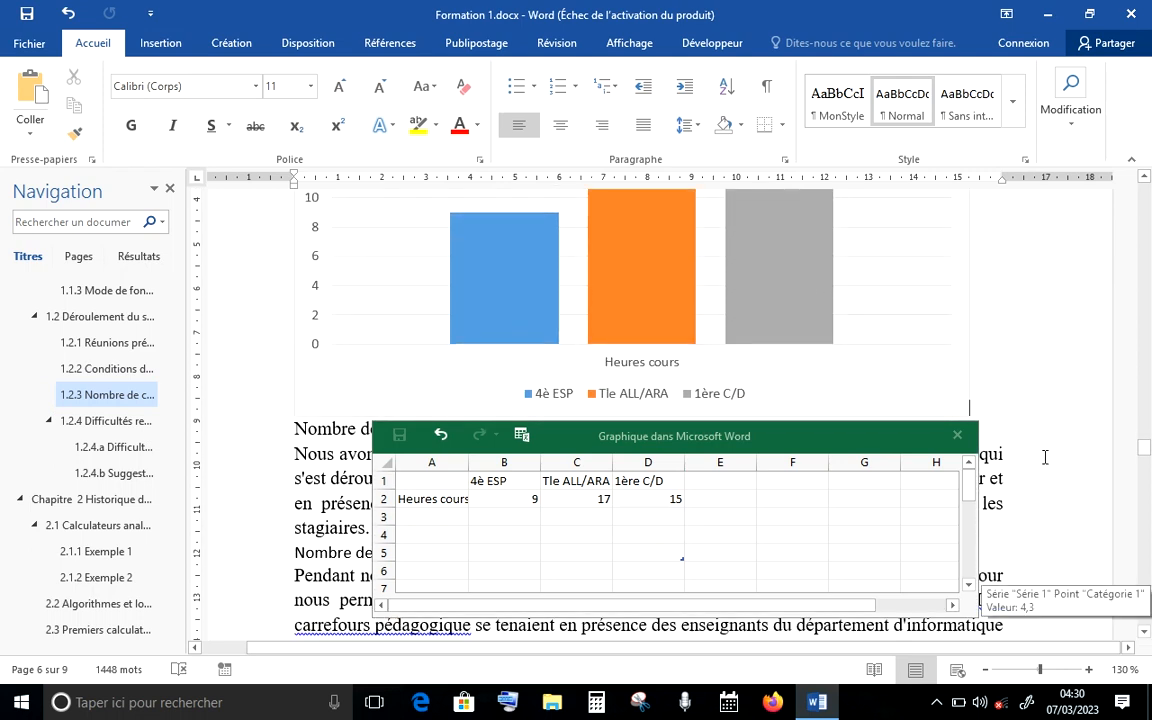
{"action": "left_click", "coordinate": [958, 403]}
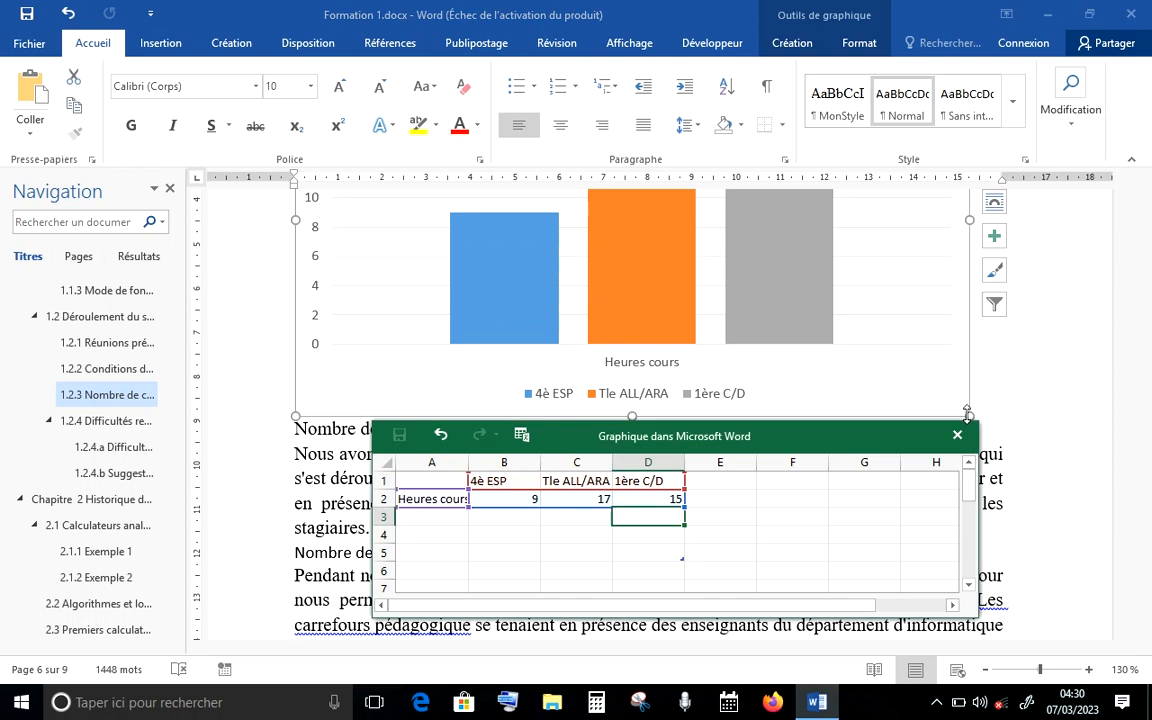
{"action": "left_click", "coordinate": [958, 435]}
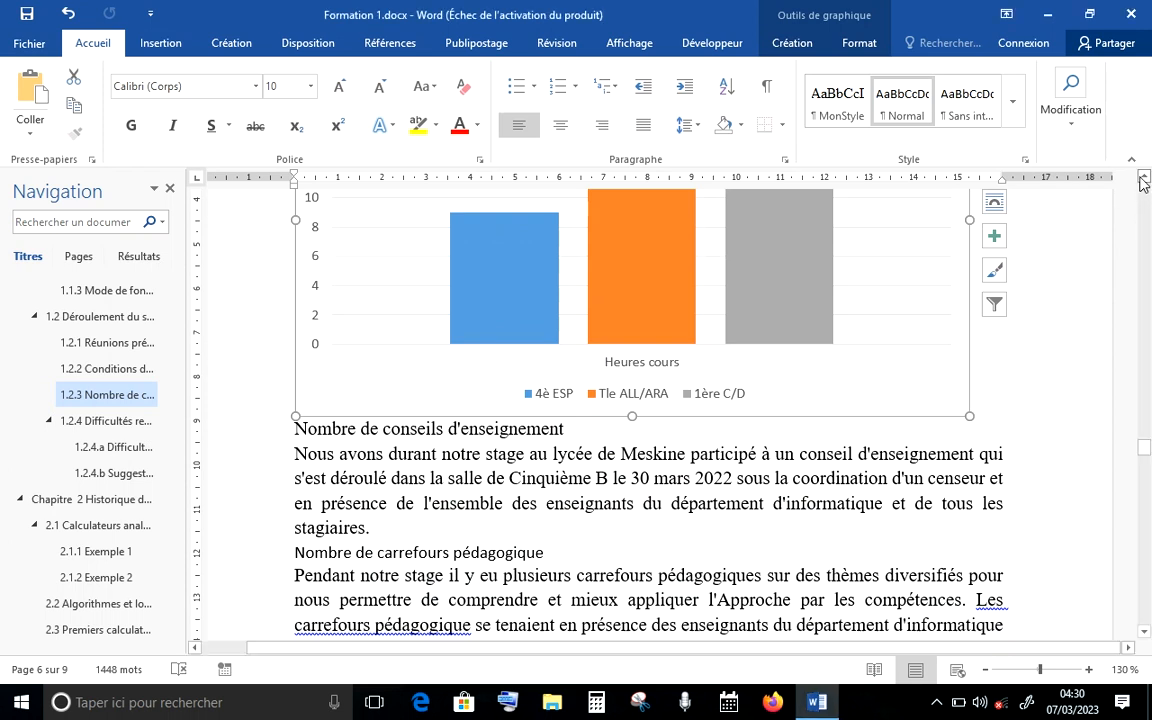
Step: Shrink the chart to about 9.6 cm wide by 5.5 cm high and centre it between the page margins
{"action": "left_click", "coordinate": [1144, 177]}
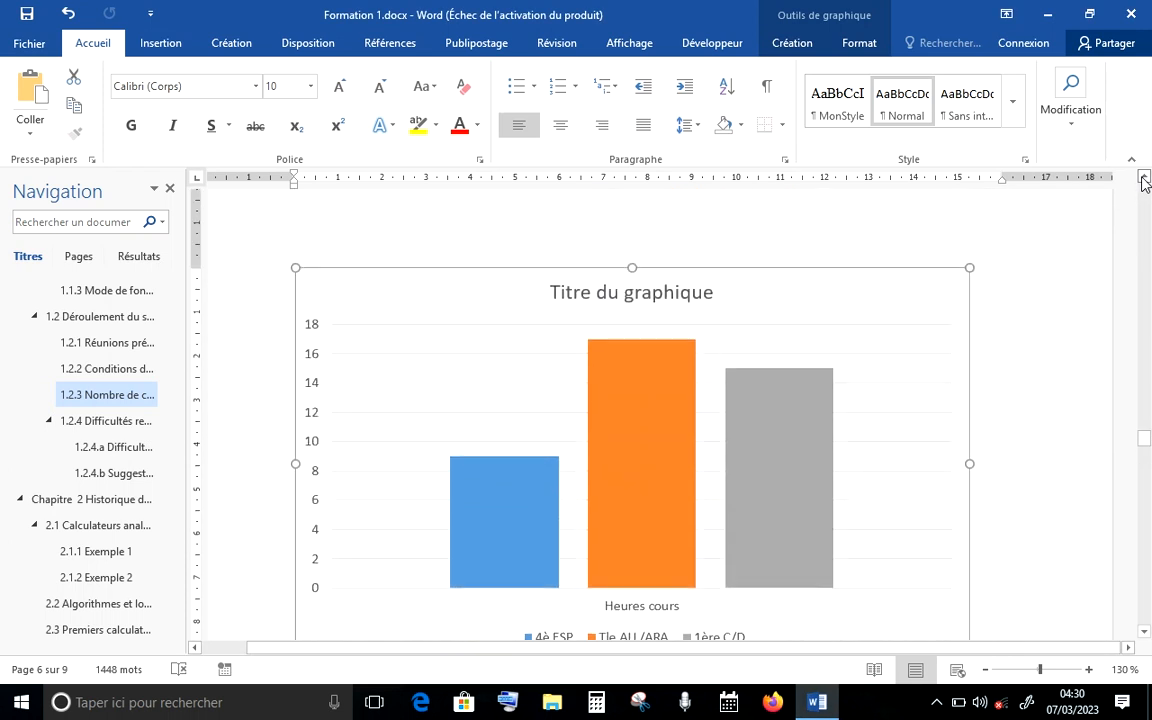
{"action": "left_click", "coordinate": [1144, 633]}
{"action": "left_click_drag", "start_coordinate": [970, 617], "coordinate": [720, 468]}
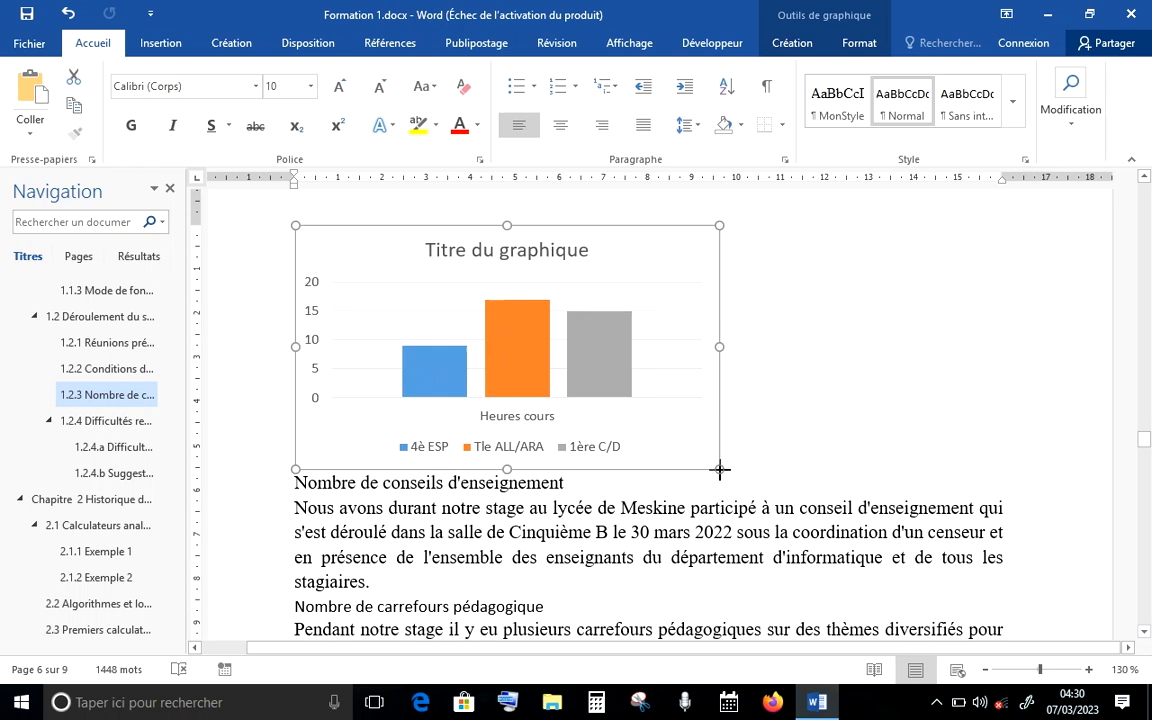
{"action": "left_click", "coordinate": [560, 127]}
Step: Replace the chart's placeholder title with Cours faits
{"action": "left_click", "coordinate": [698, 249]}
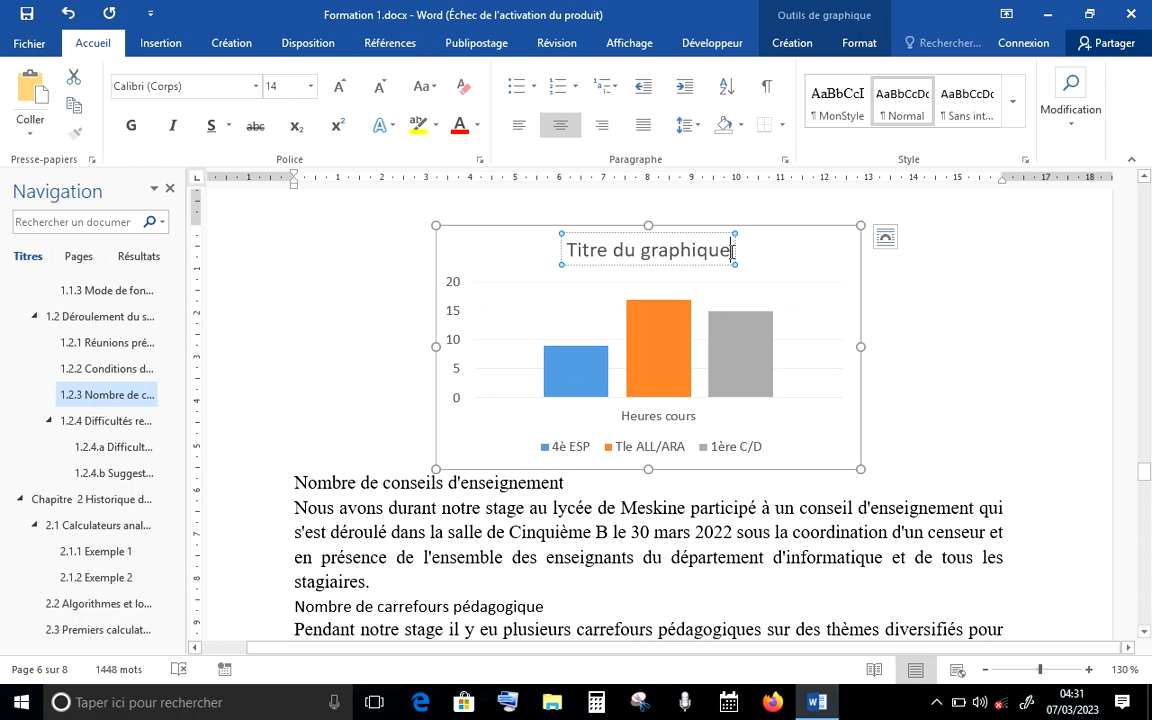
{"action": "key", "text": "BackSpace"}
{"action": "key", "text": "BackSpace"}
{"action": "key", "text": "BackSpace"}
{"action": "key", "text": "BackSpace"}
{"action": "key", "text": "BackSpace"}
{"action": "key", "text": "BackSpace"}
{"action": "key", "text": "BackSpace"}
{"action": "key", "text": "BackSpace"}
{"action": "key", "text": "BackSpace"}
{"action": "key", "text": "BackSpace"}
{"action": "key", "text": "BackSpace"}
{"action": "key", "text": "BackSpace"}
{"action": "key", "text": "BackSpace"}
{"action": "key", "text": "BackSpace"}
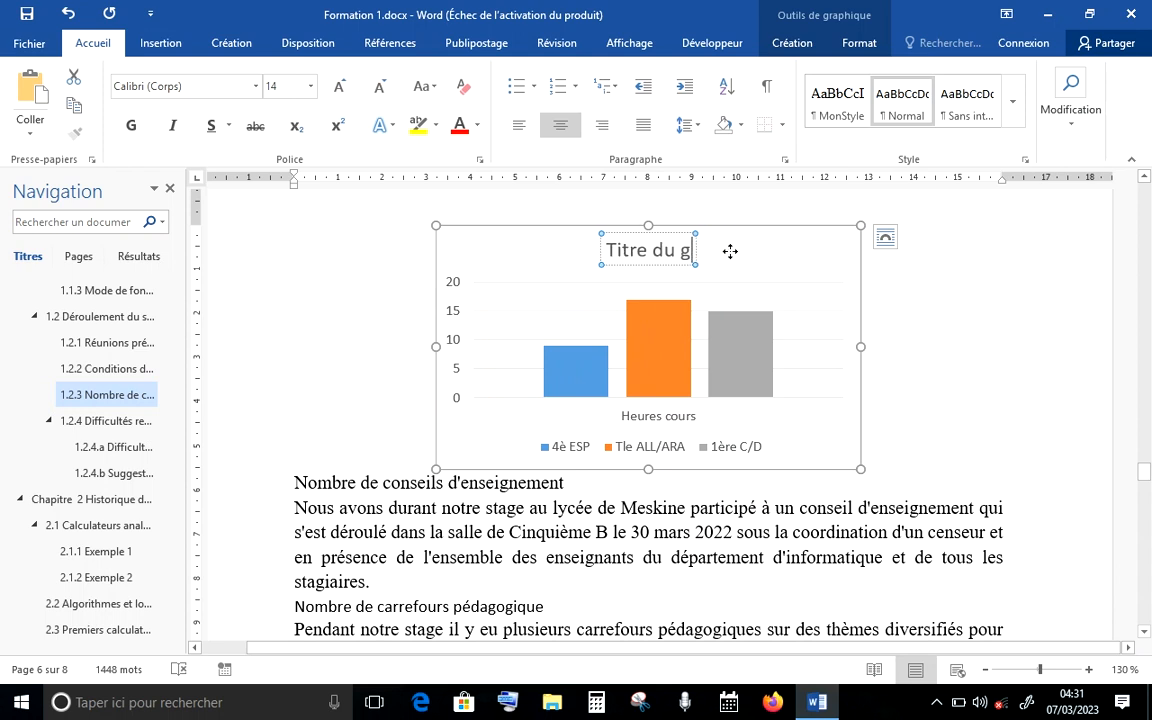
{"action": "key", "text": "BackSpace"}
{"action": "key", "text": "BackSpace"}
{"action": "key", "text": "BackSpace"}
{"action": "key", "text": "BackSpace"}
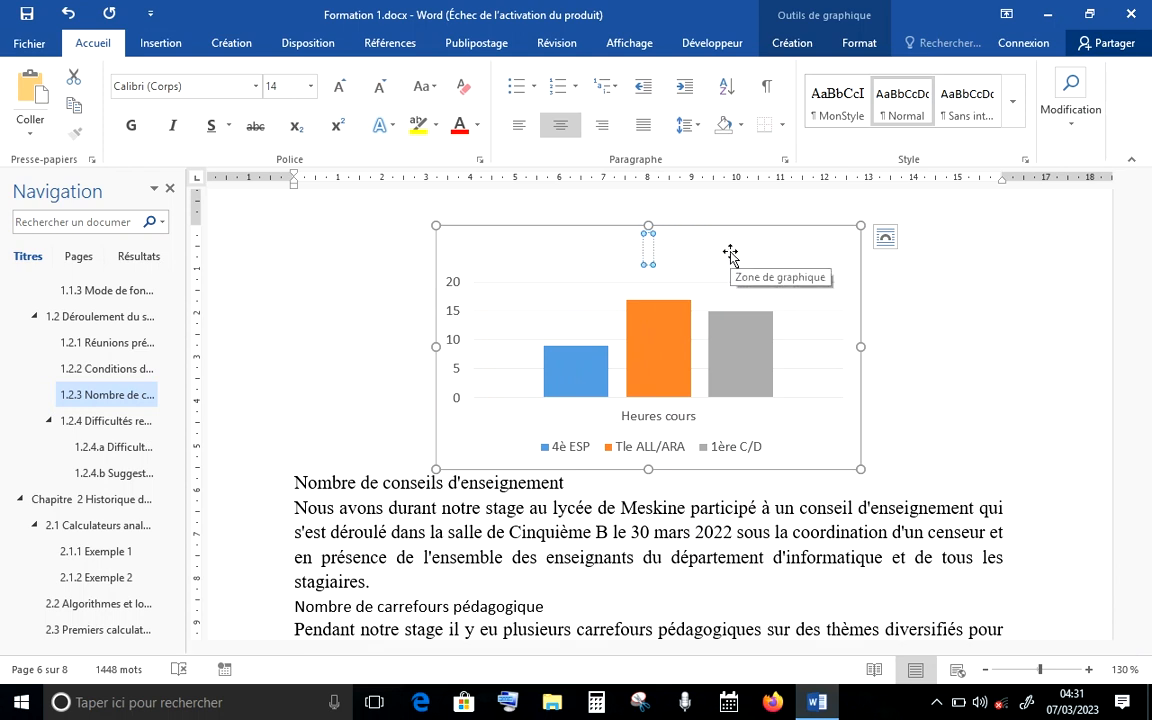
{"action": "type", "text": "Cour"}
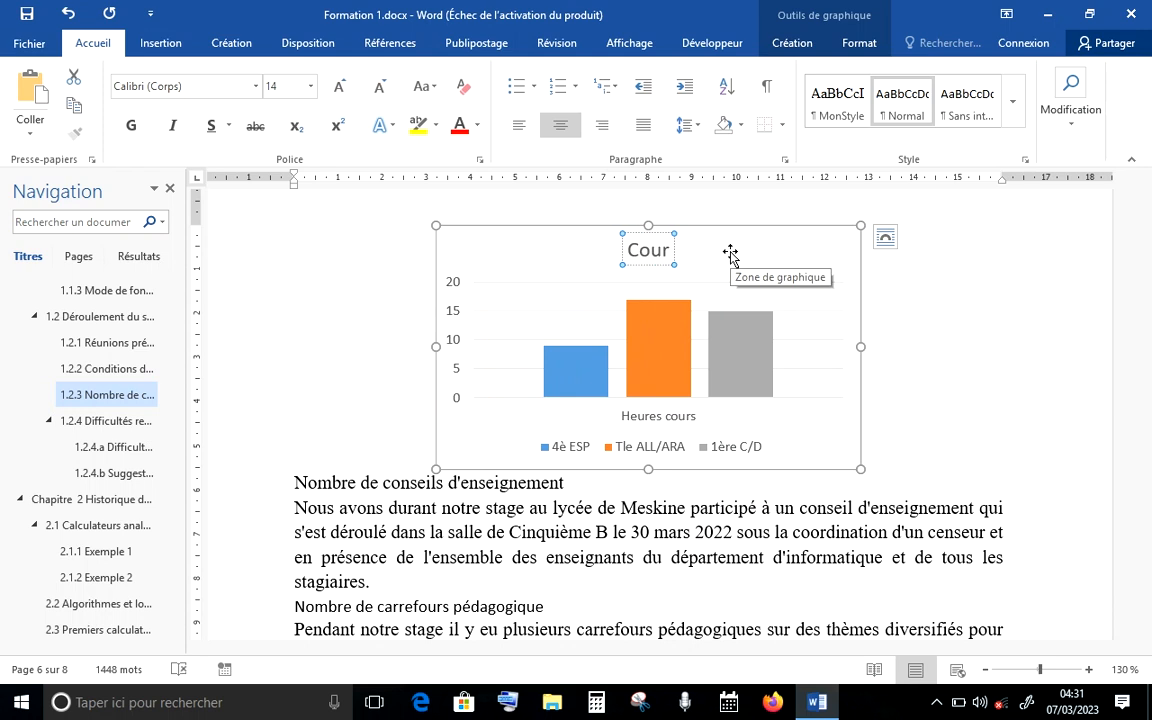
{"action": "type", "text": "s"}
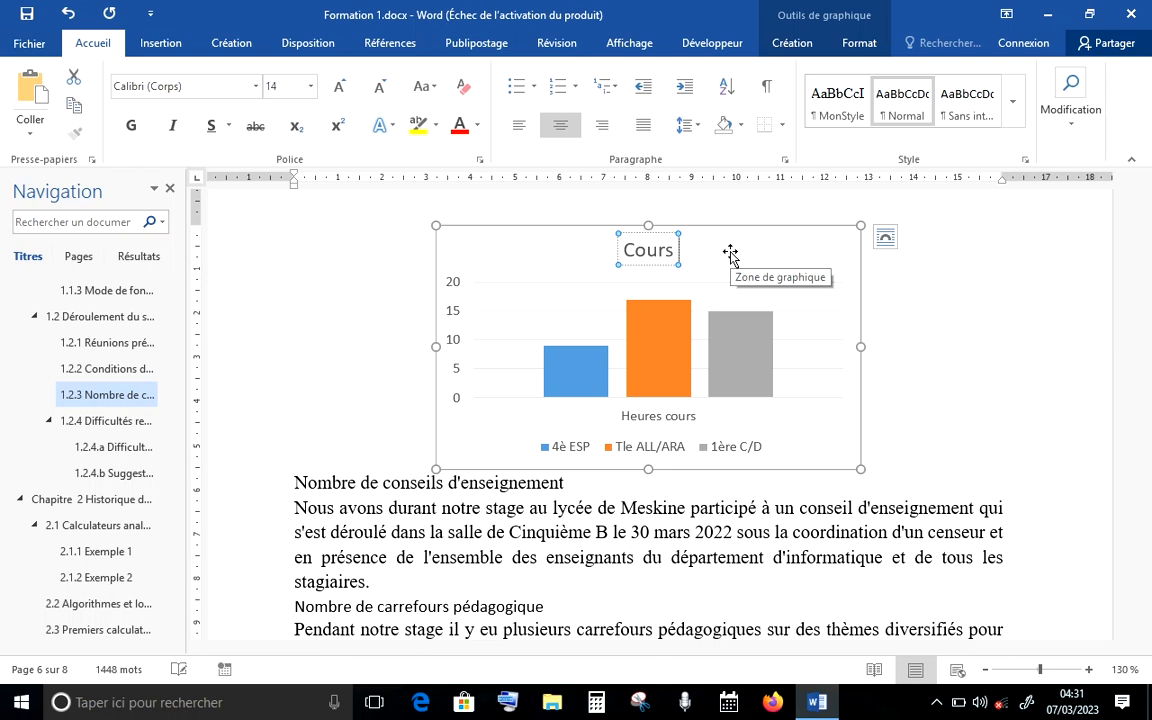
{"action": "type", "text": "faits"}
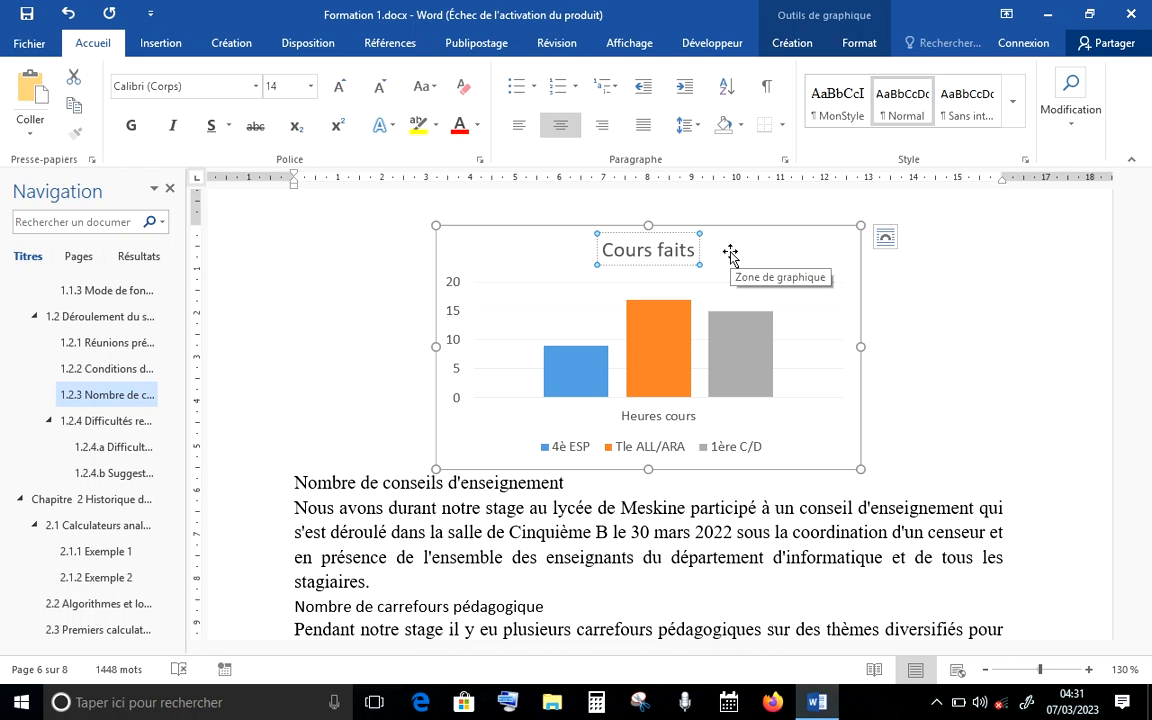
{"action": "left_click", "coordinate": [917, 444]}
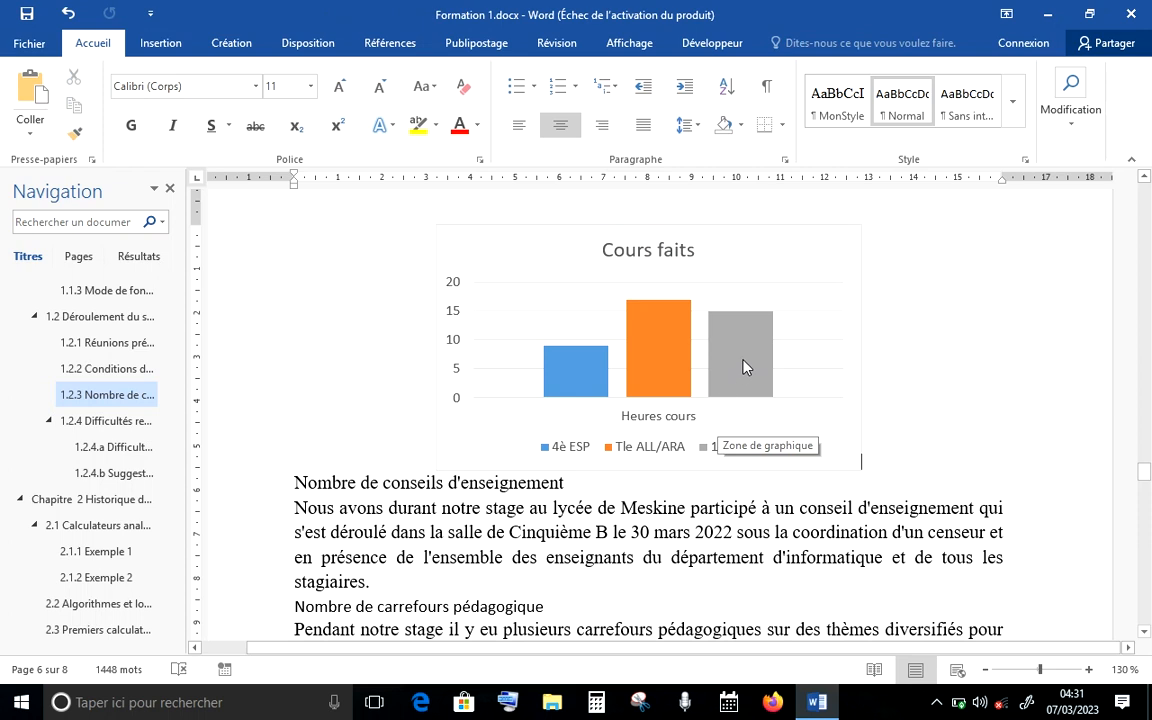
Step: Select the chart's legend
{"action": "left_click", "coordinate": [672, 452]}
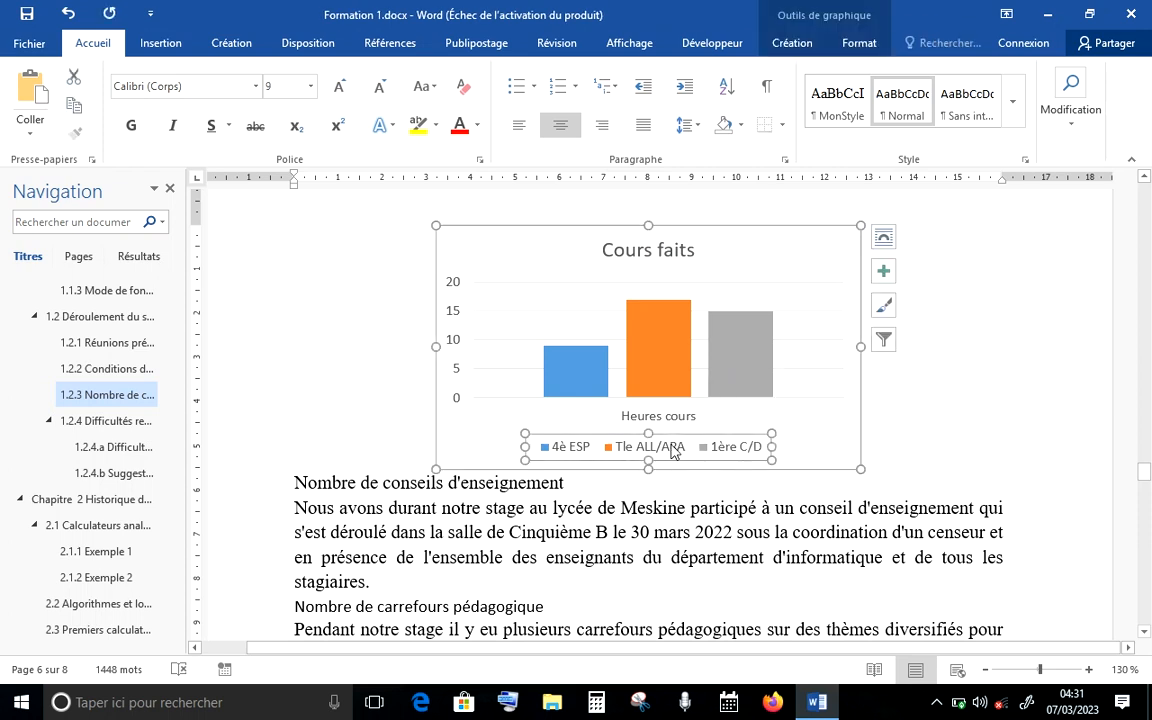